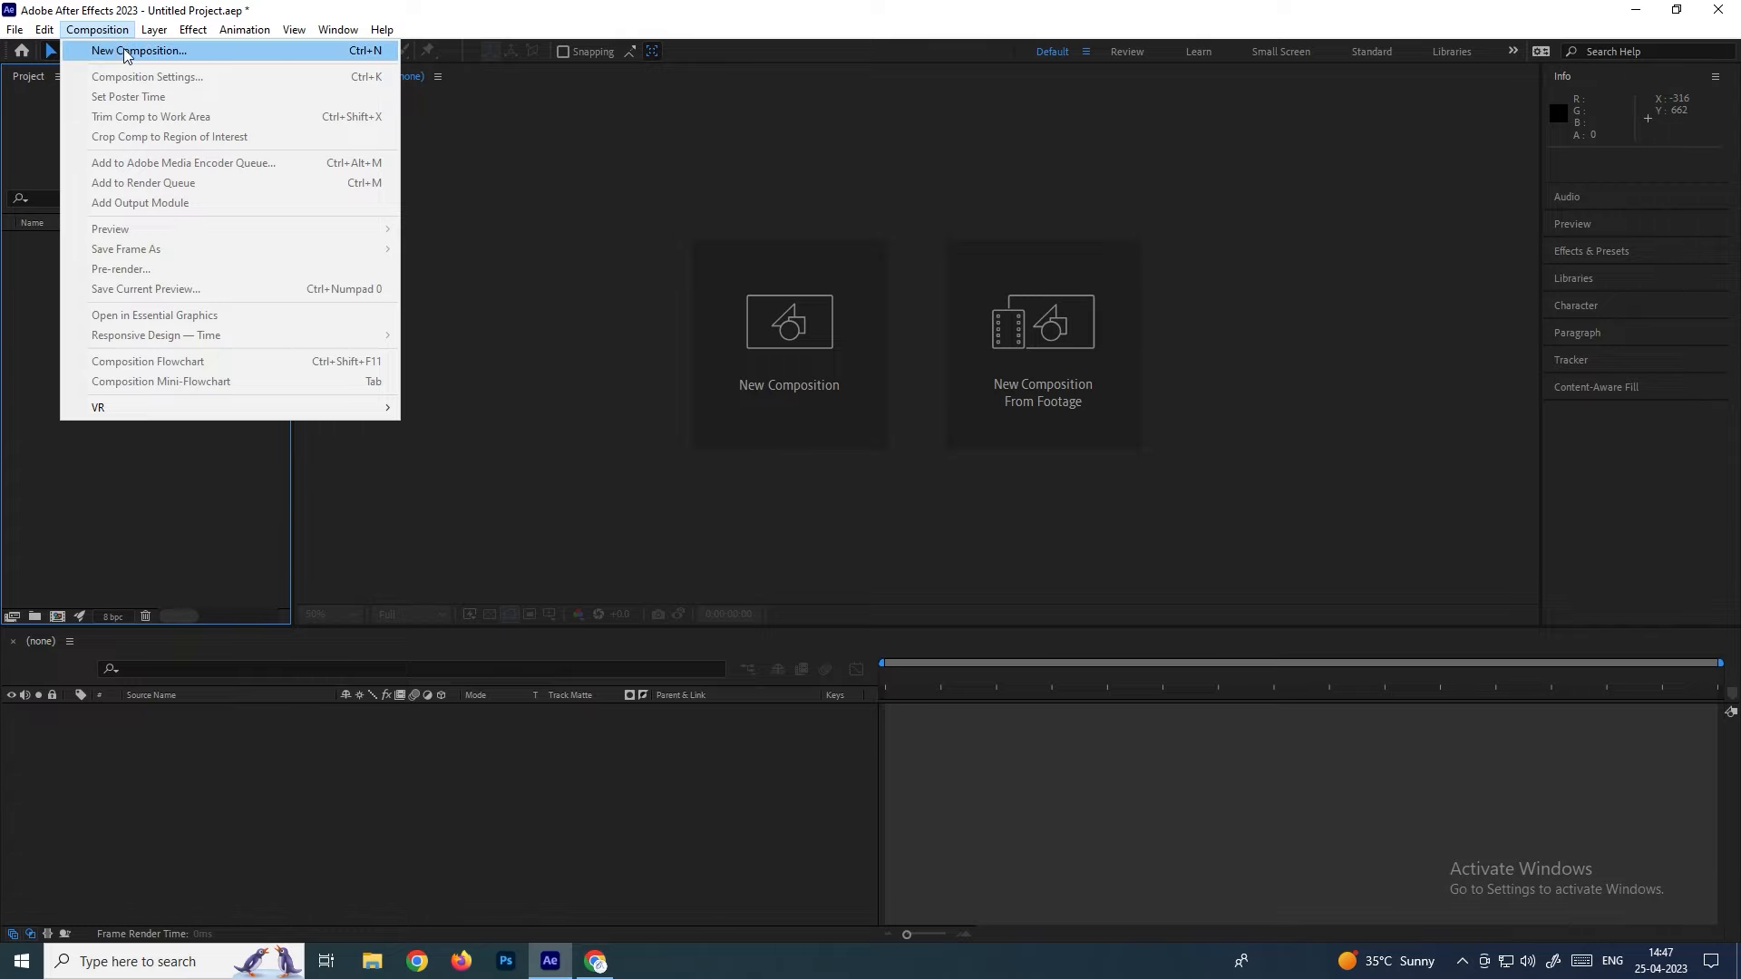
Create a new composition named BasicAnim with the HD 1920x1080, 29.97 fps preset
click(138, 51)
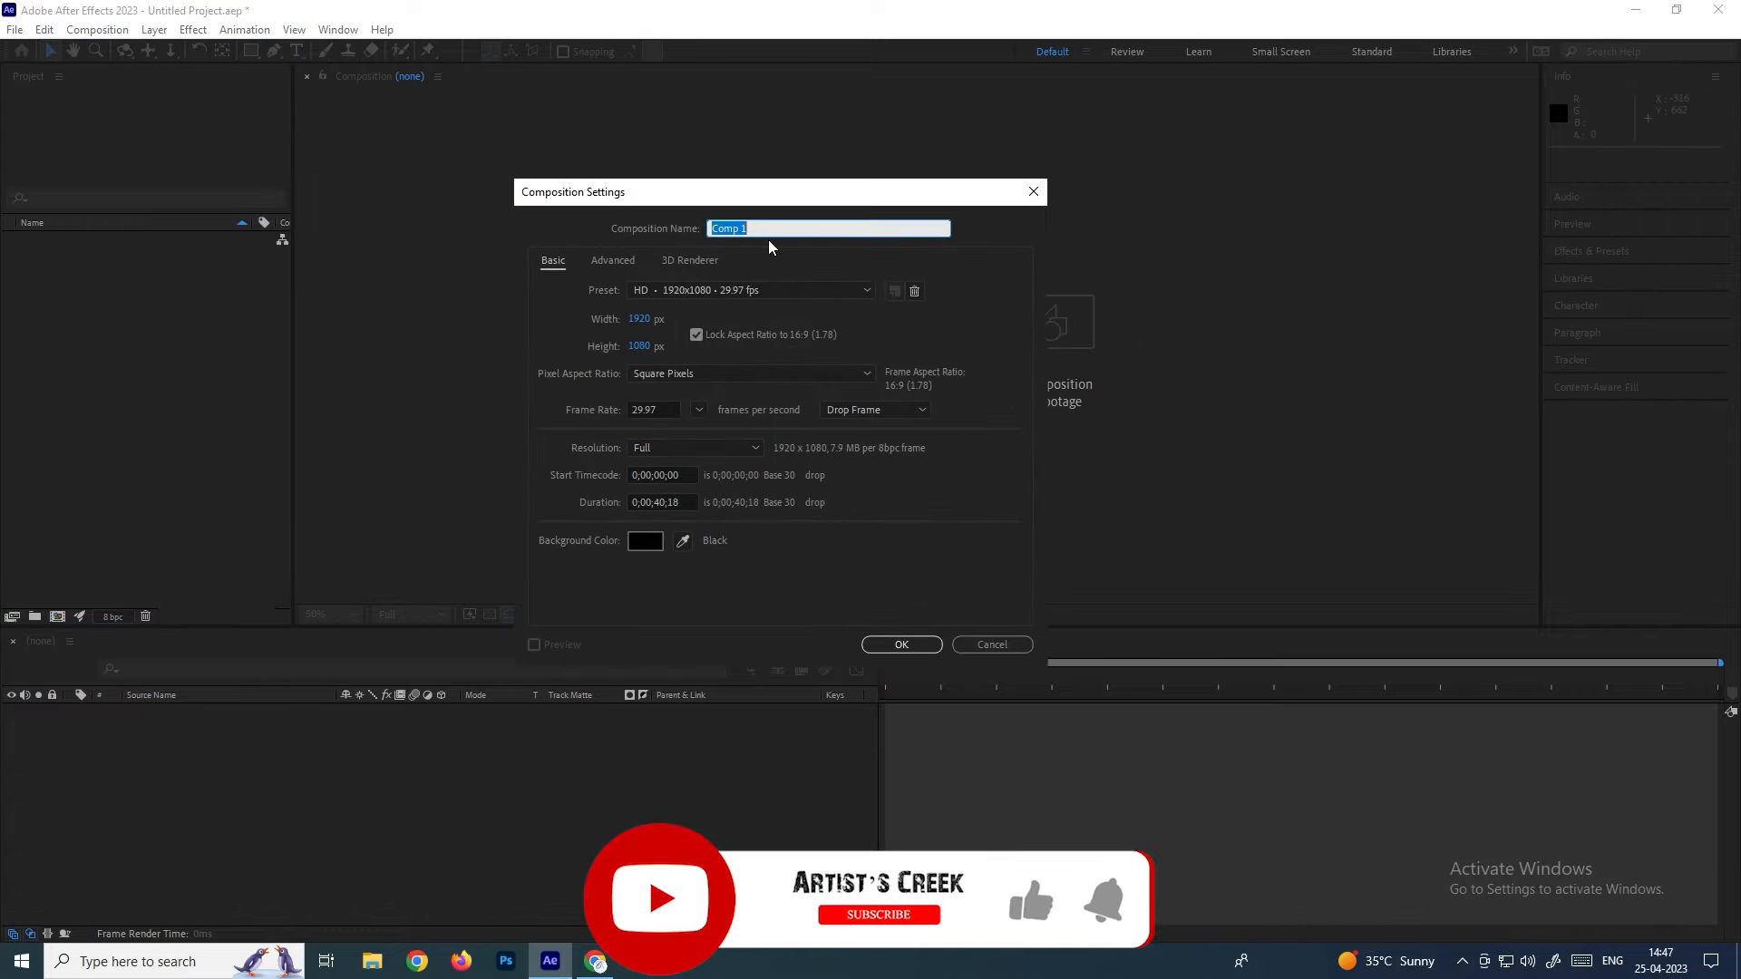
text(BasicAnim)
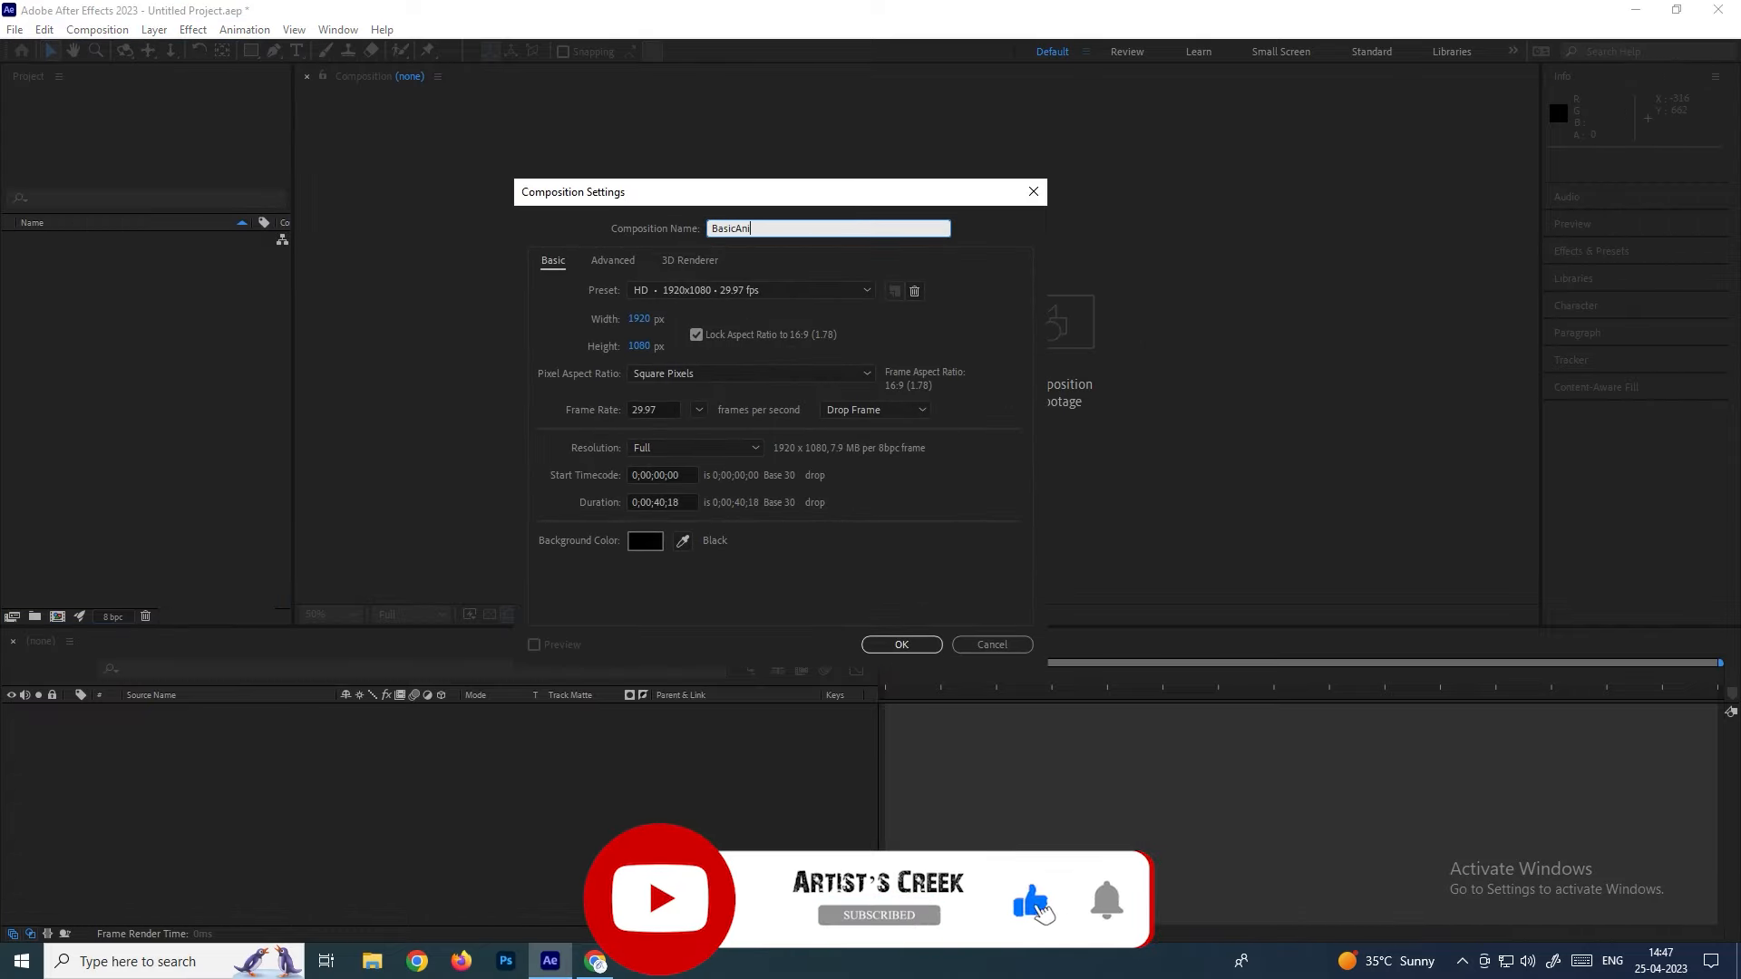
key(Return)
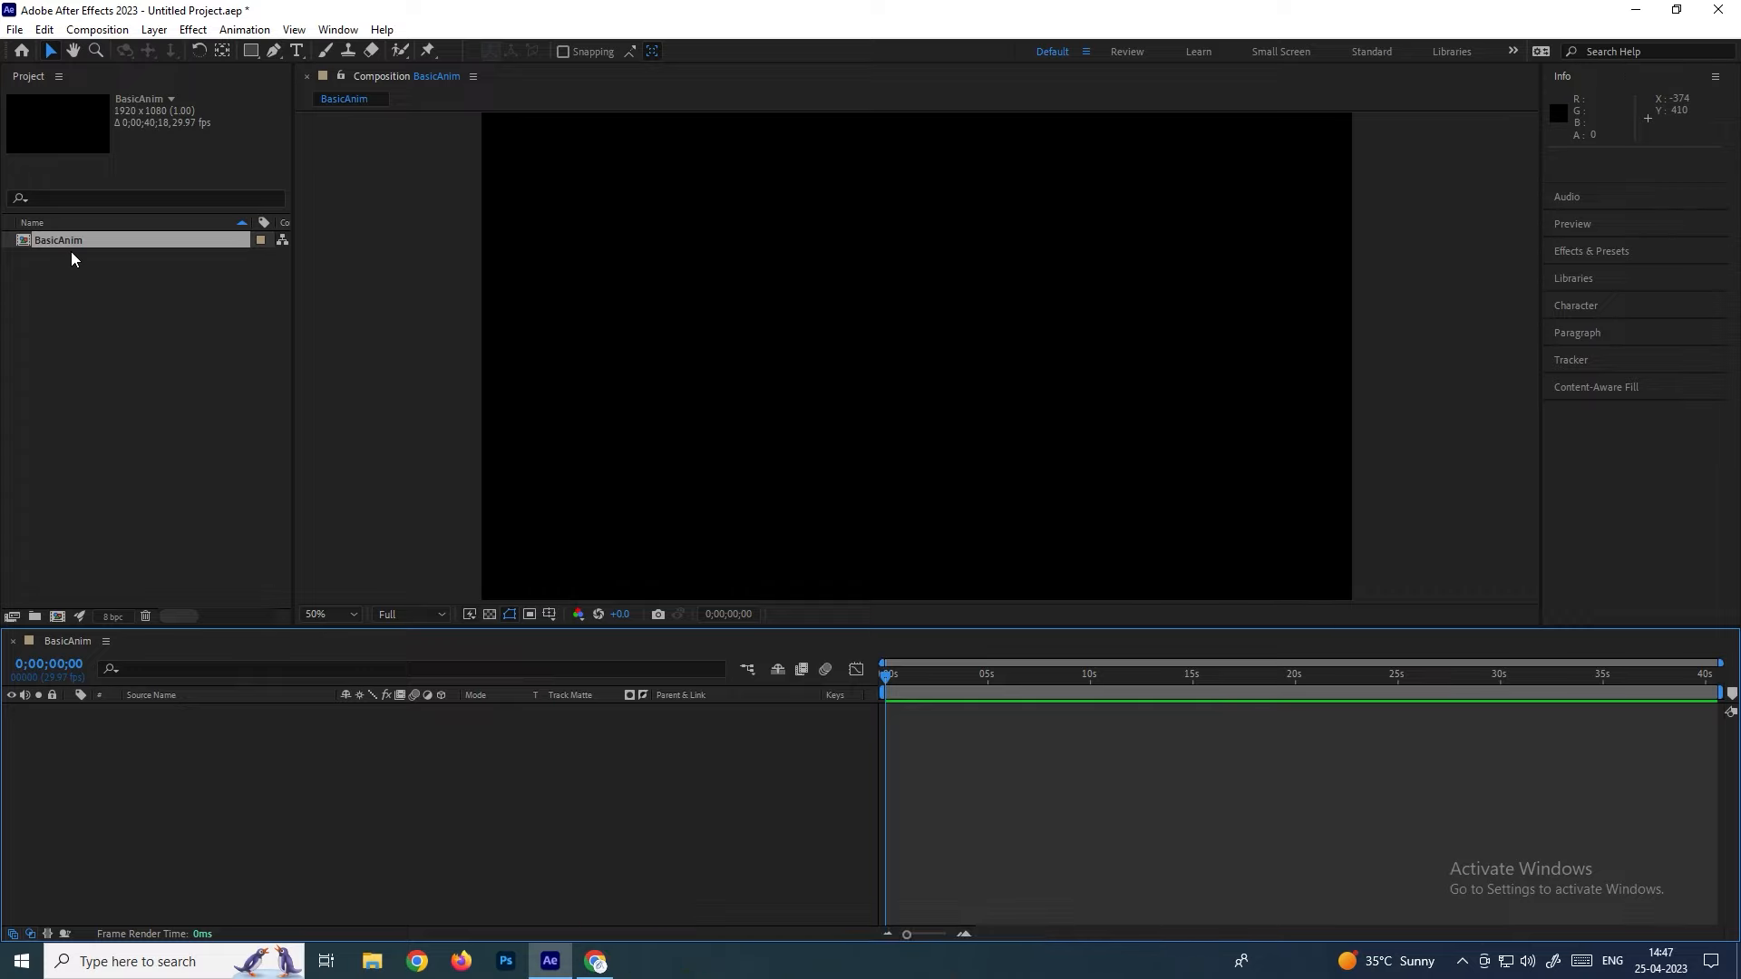
click(130, 288)
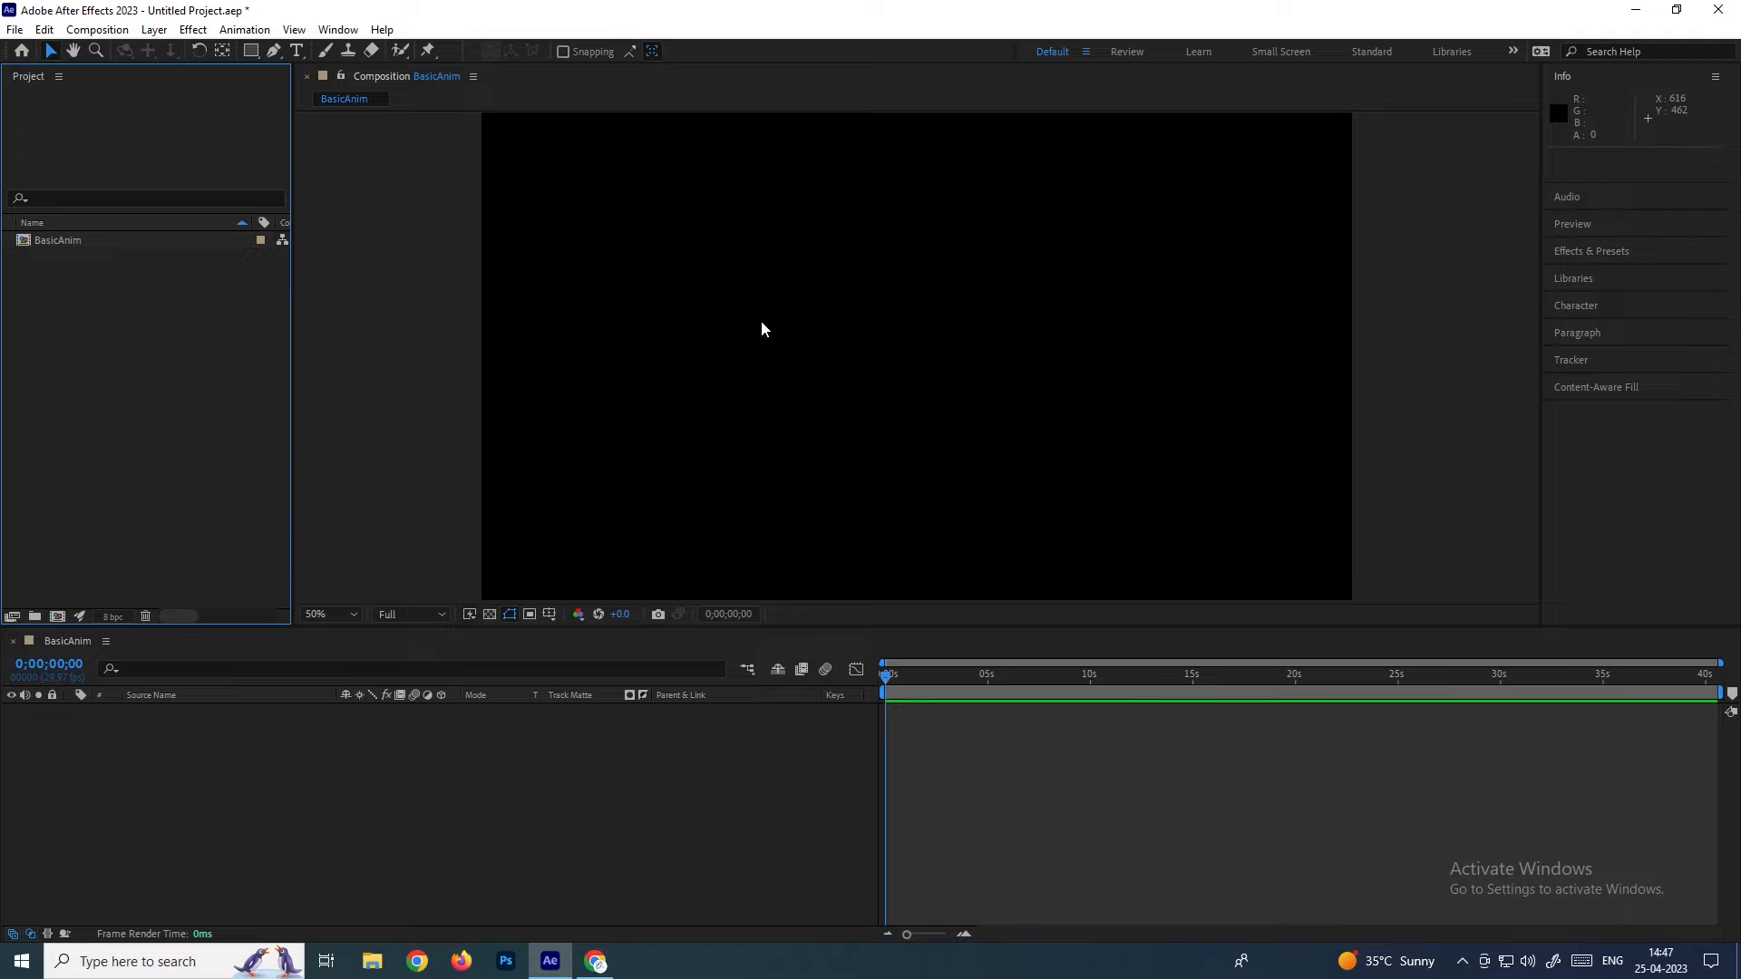
Add a horizontal text layer reading "artists creek" near the centre of the composition
click(300, 55)
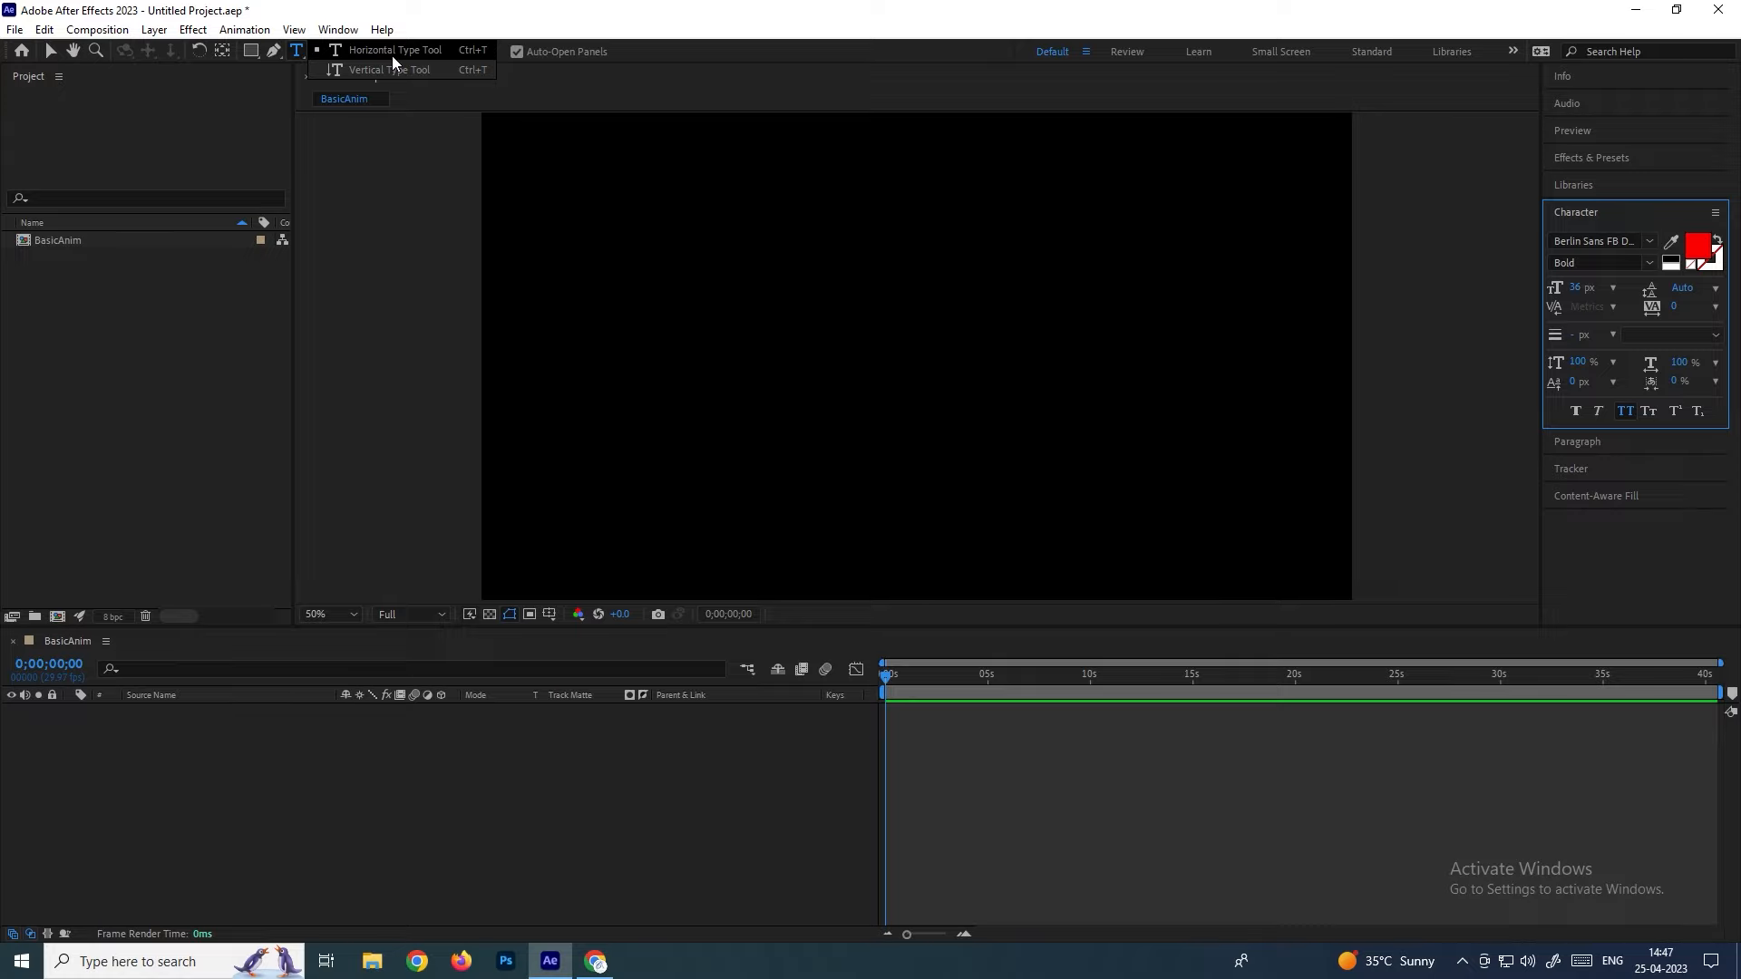
click(391, 57)
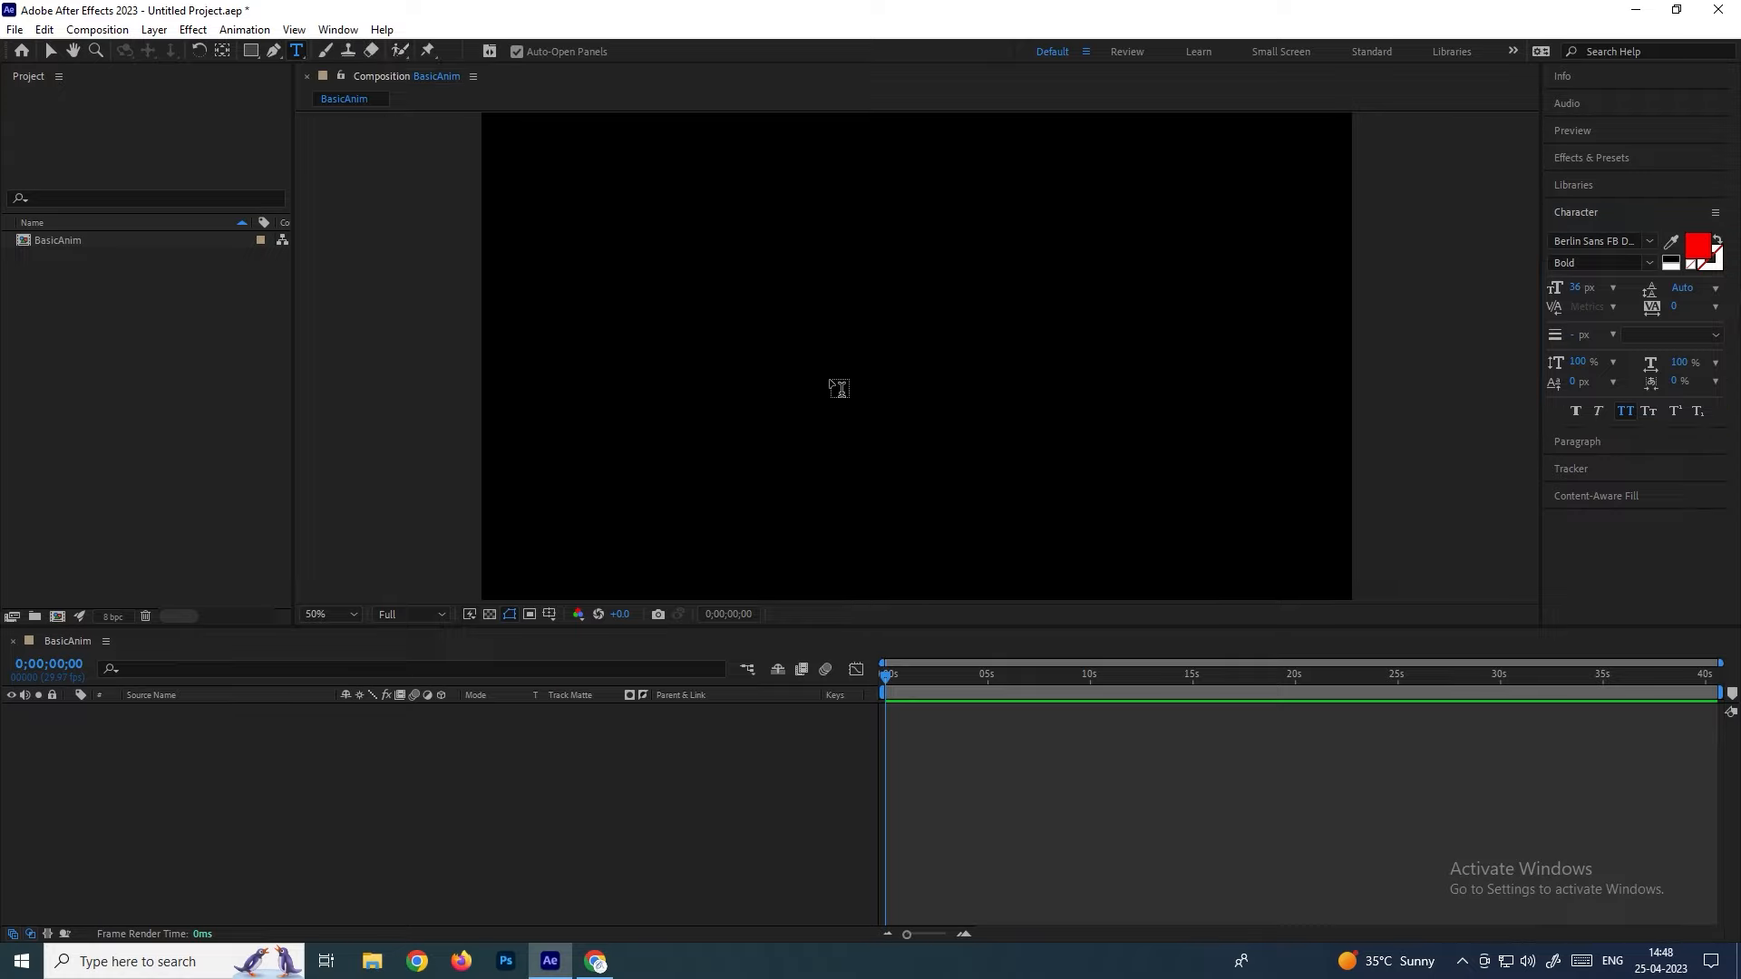
click(802, 358)
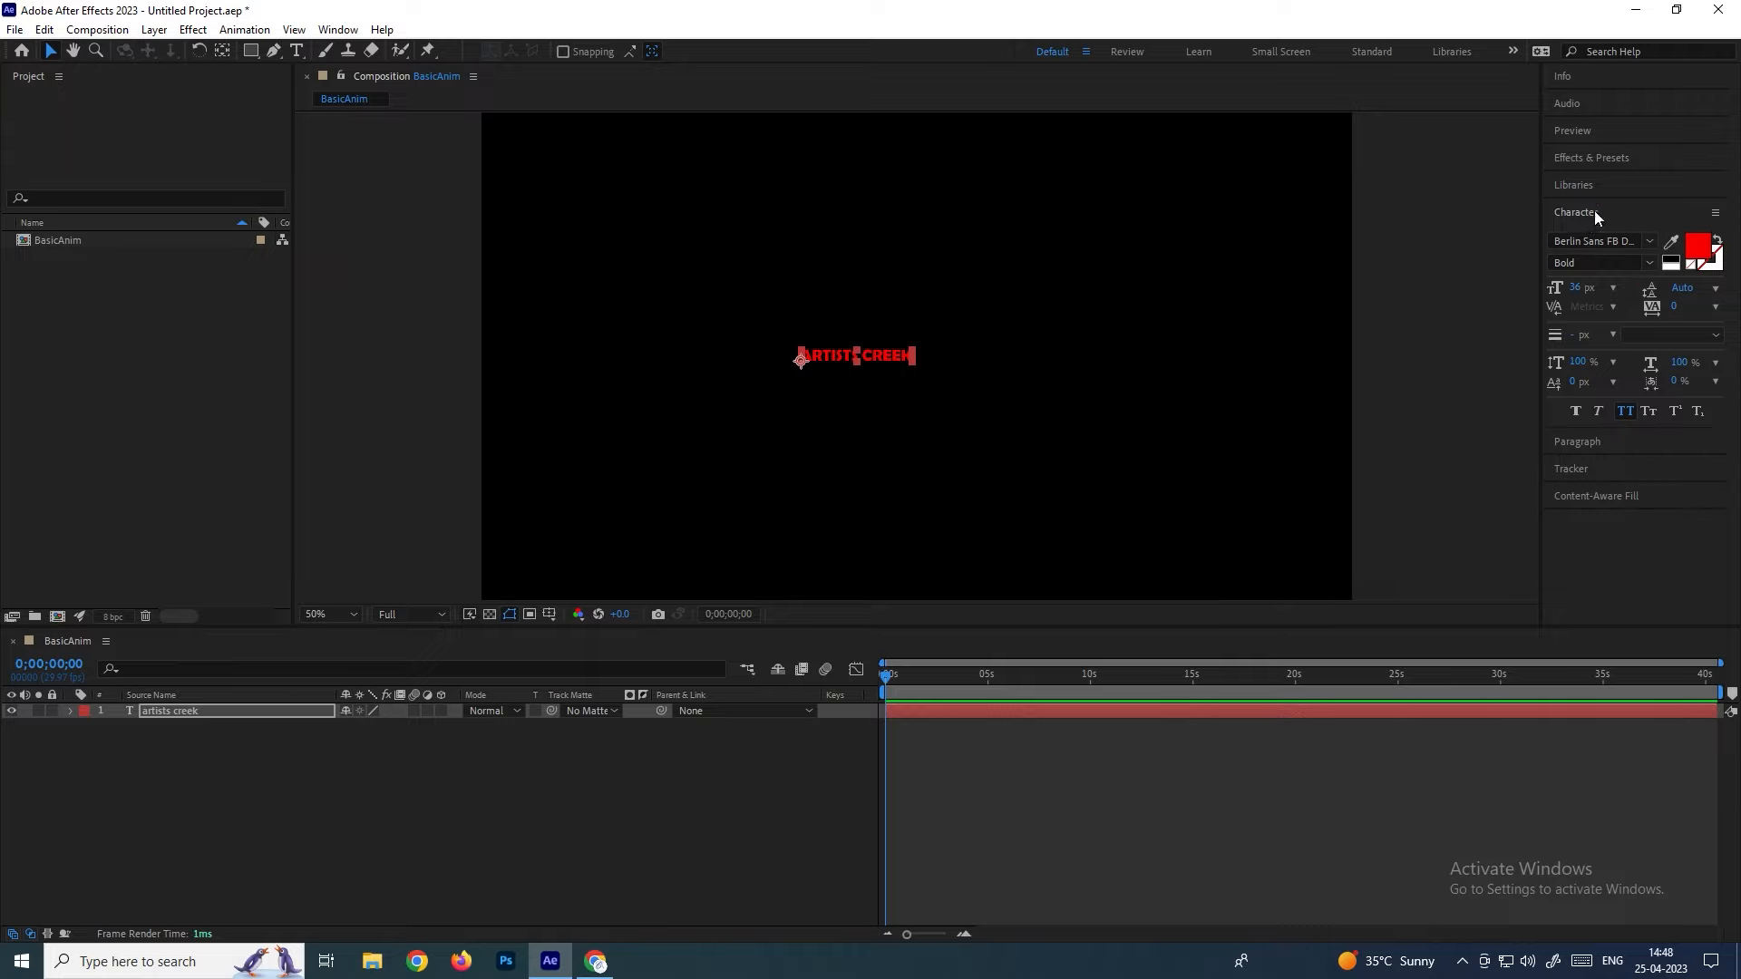
click(337, 29)
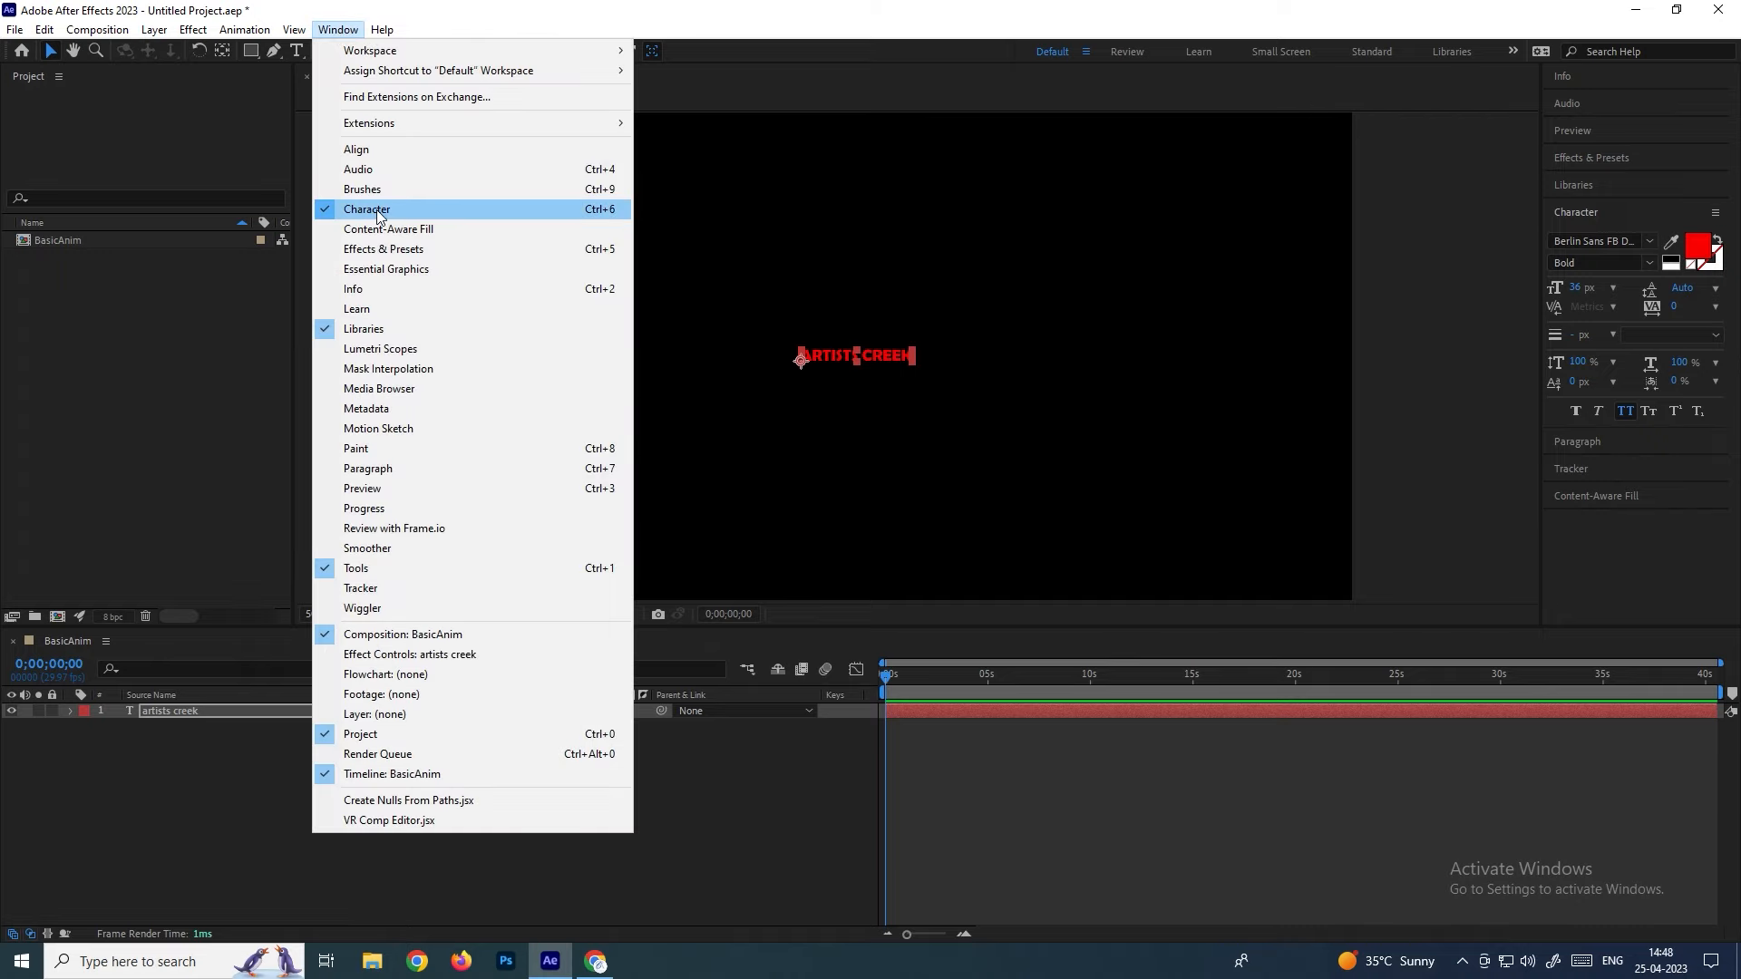
click(830, 786)
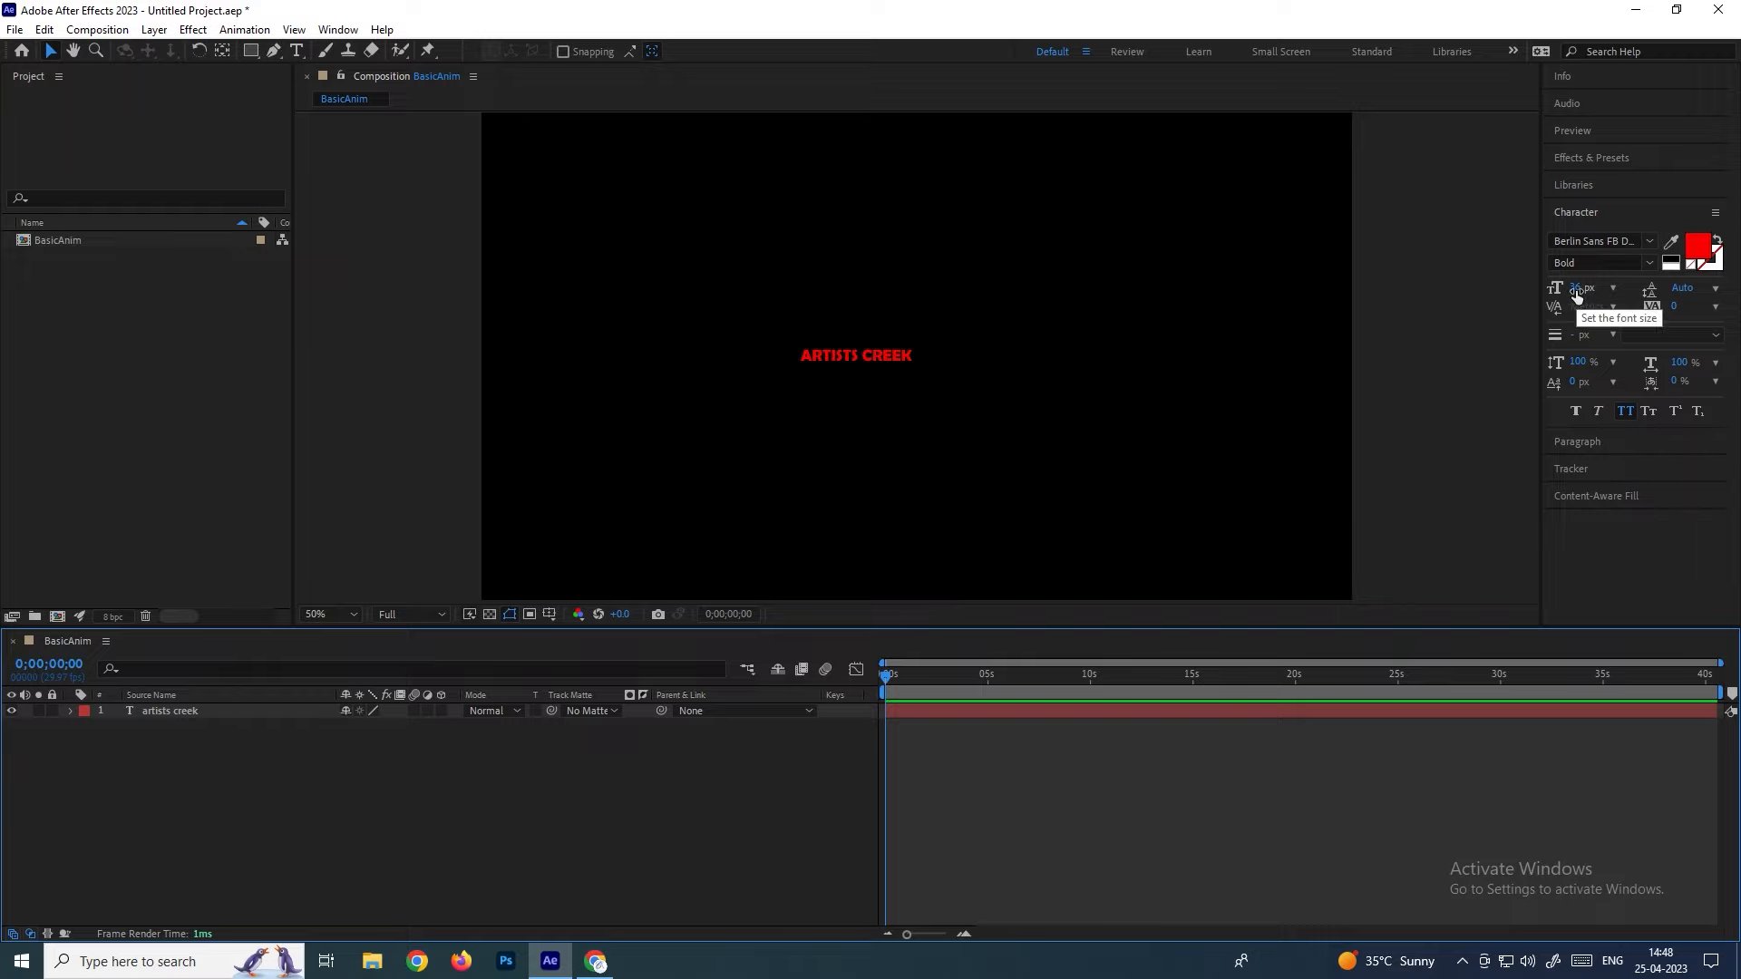
Set the artists creek text's font size to 142 px and shift it toward the middle of the frame
click(214, 715)
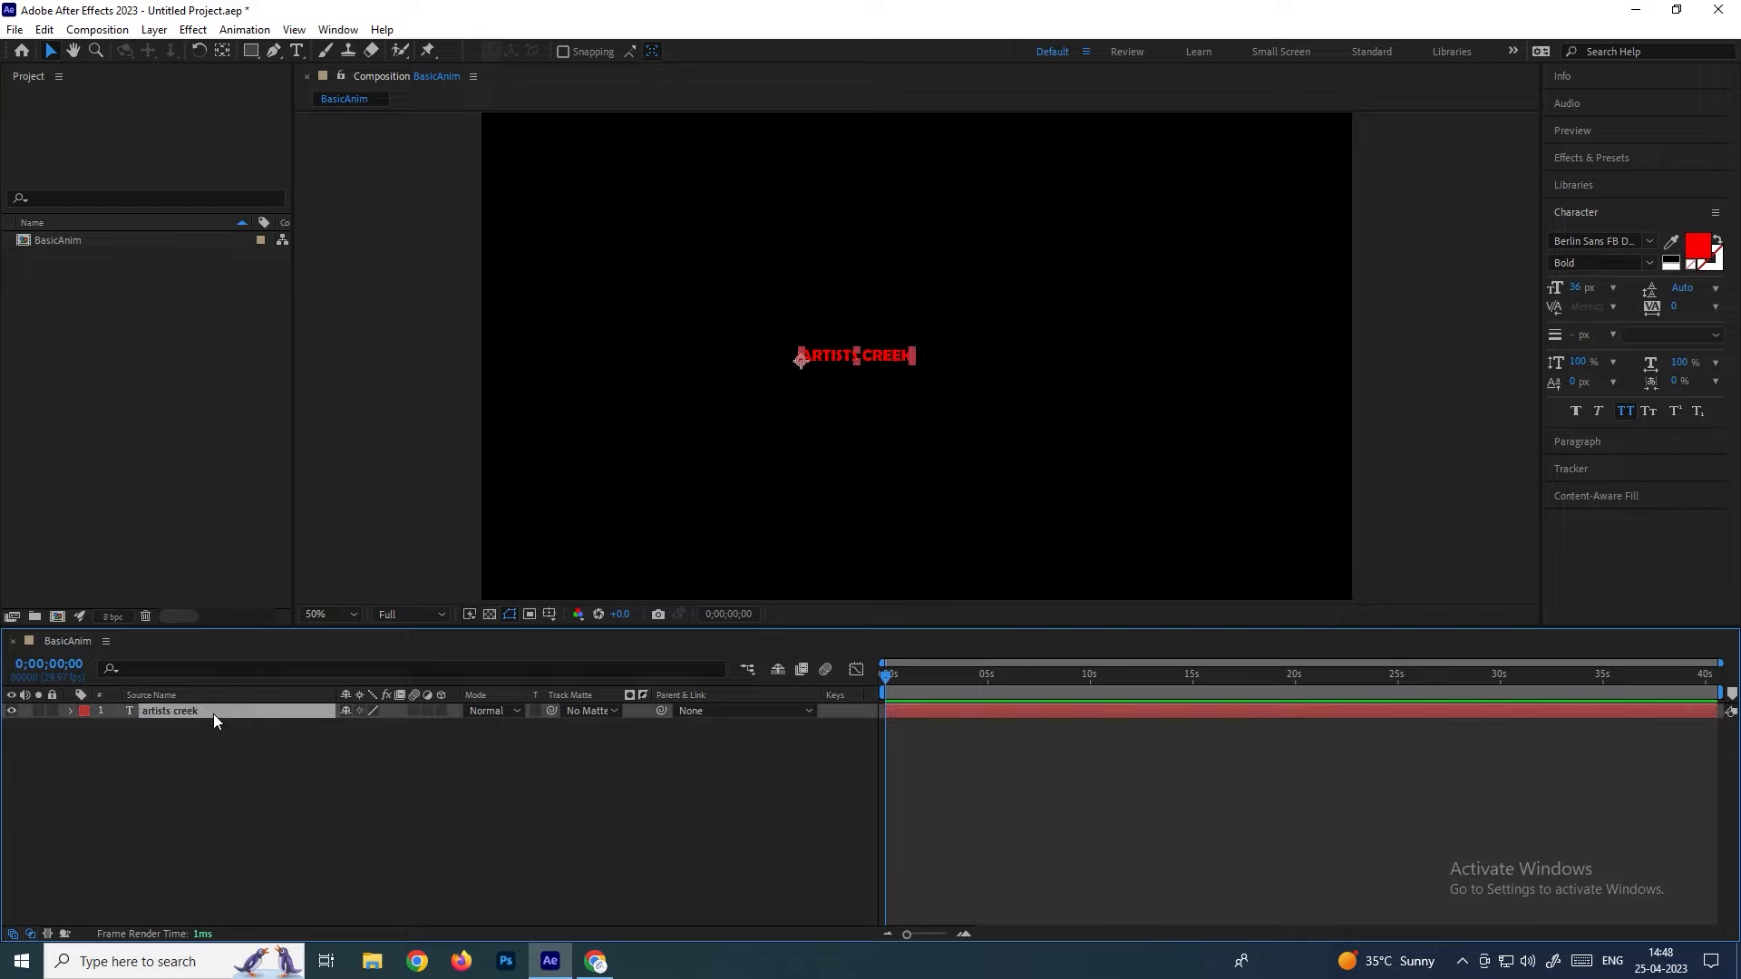
drag(1575, 289, 1648, 291)
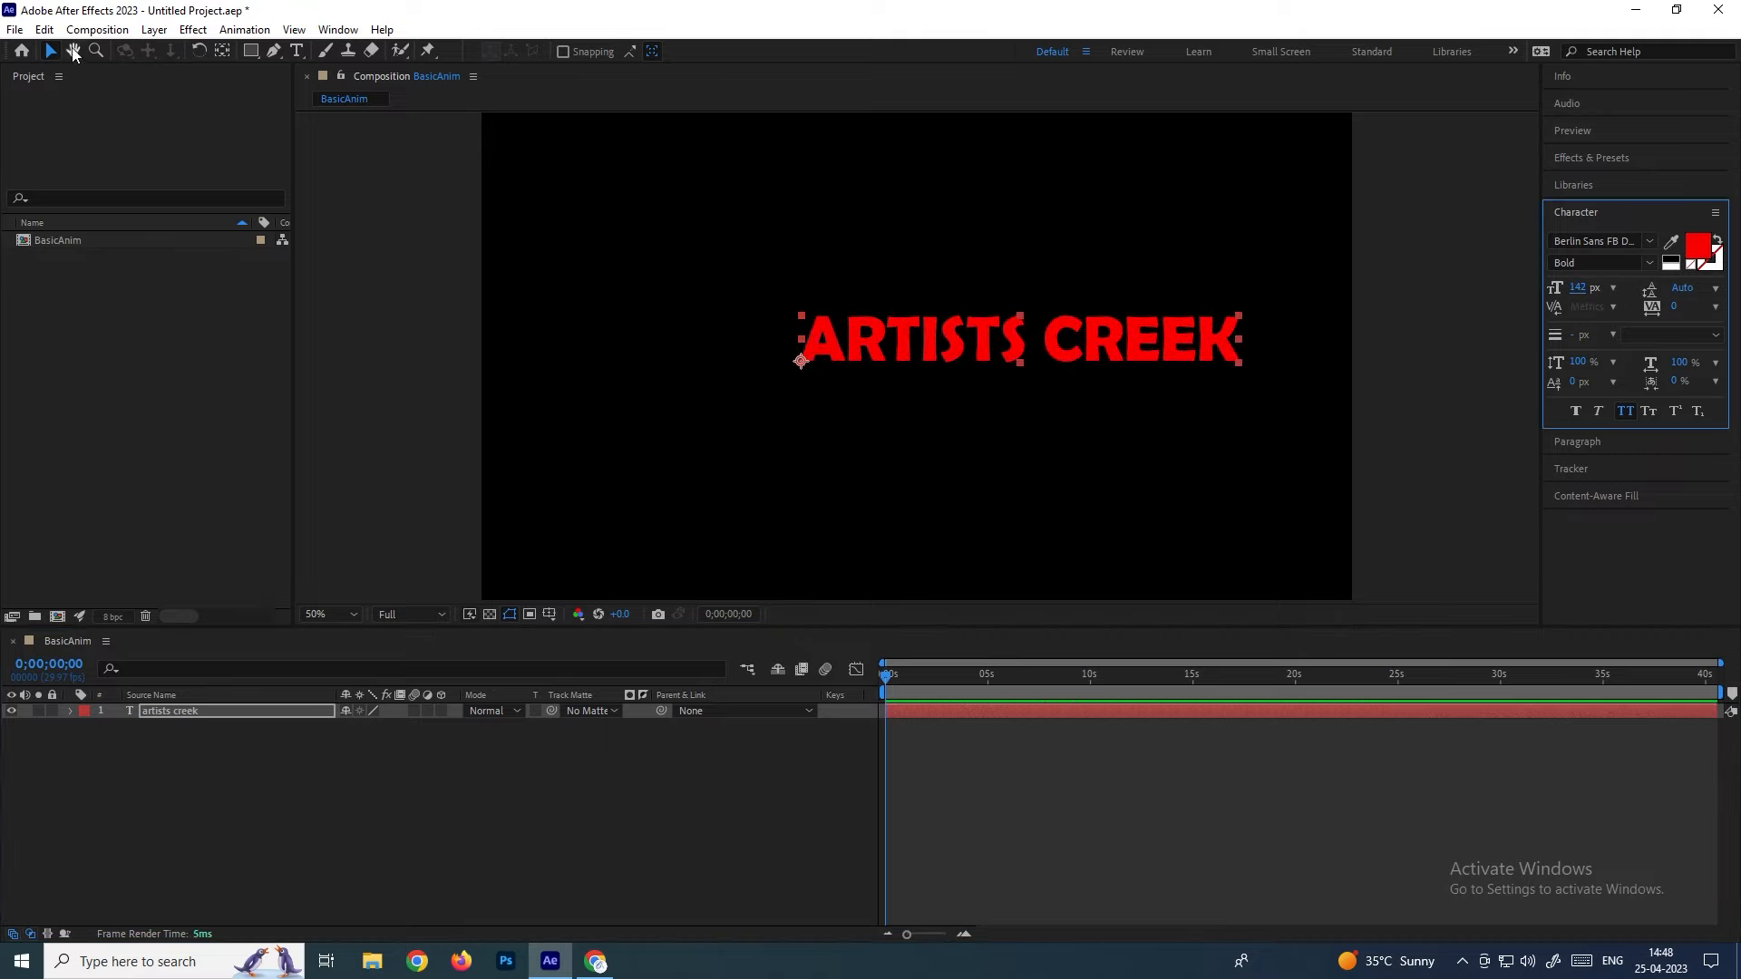
drag(1054, 343, 954, 342)
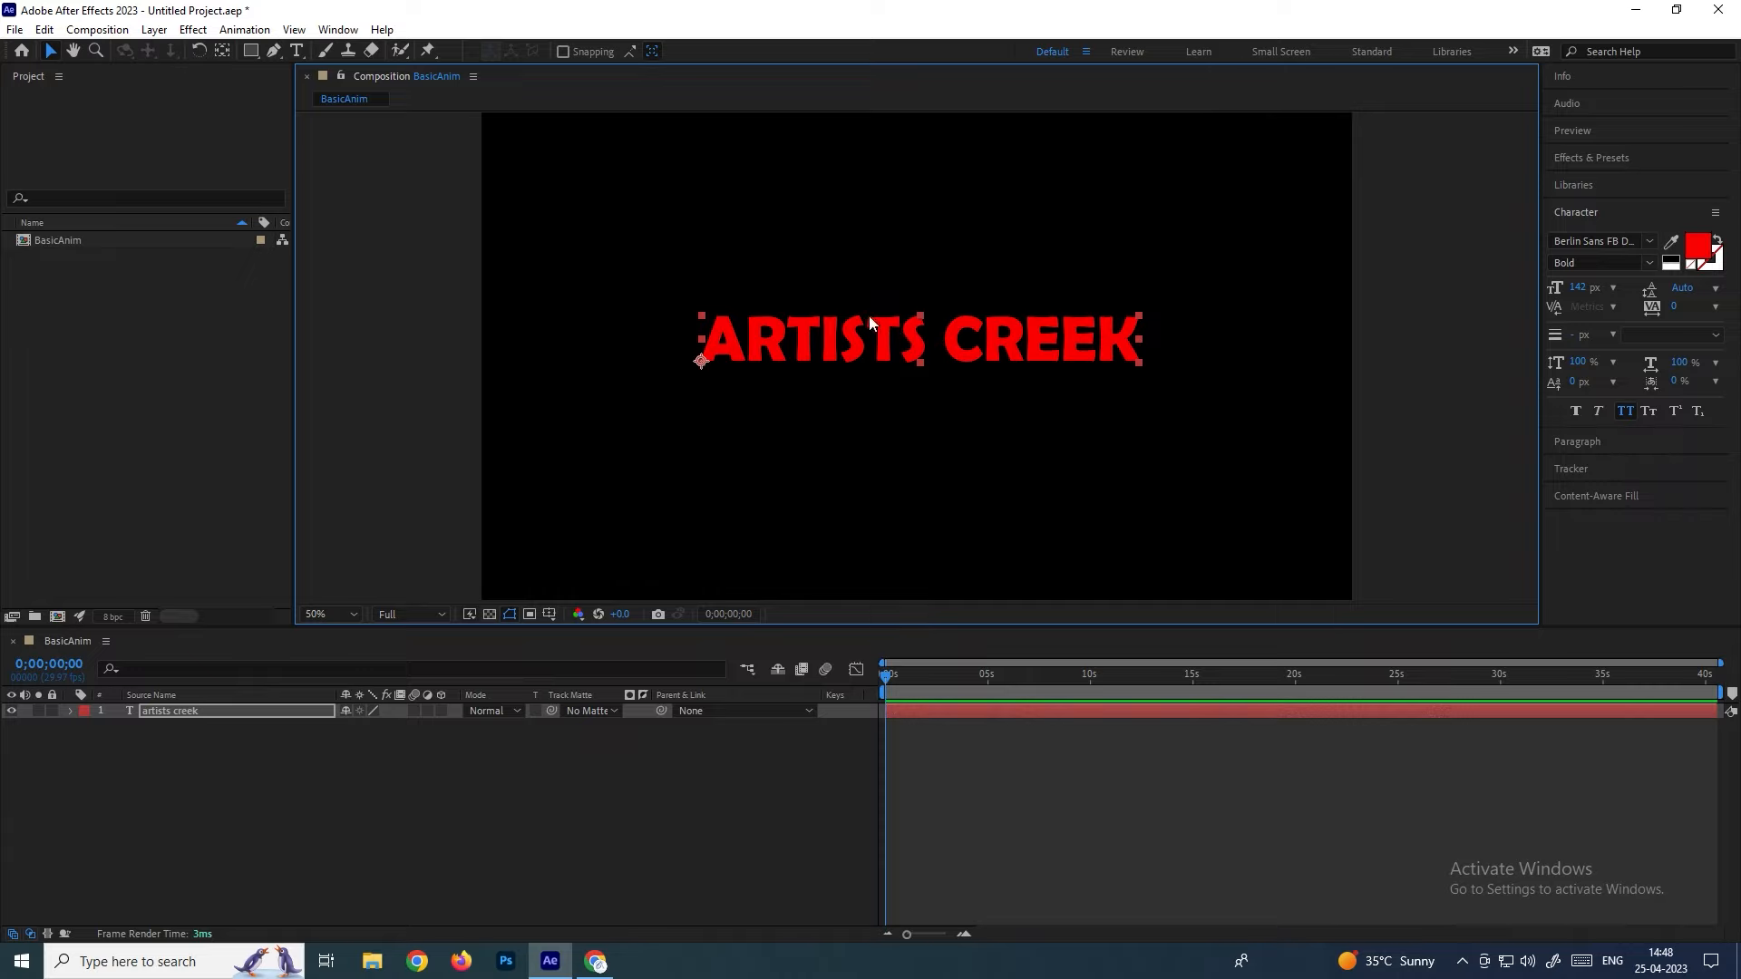
drag(872, 335, 891, 334)
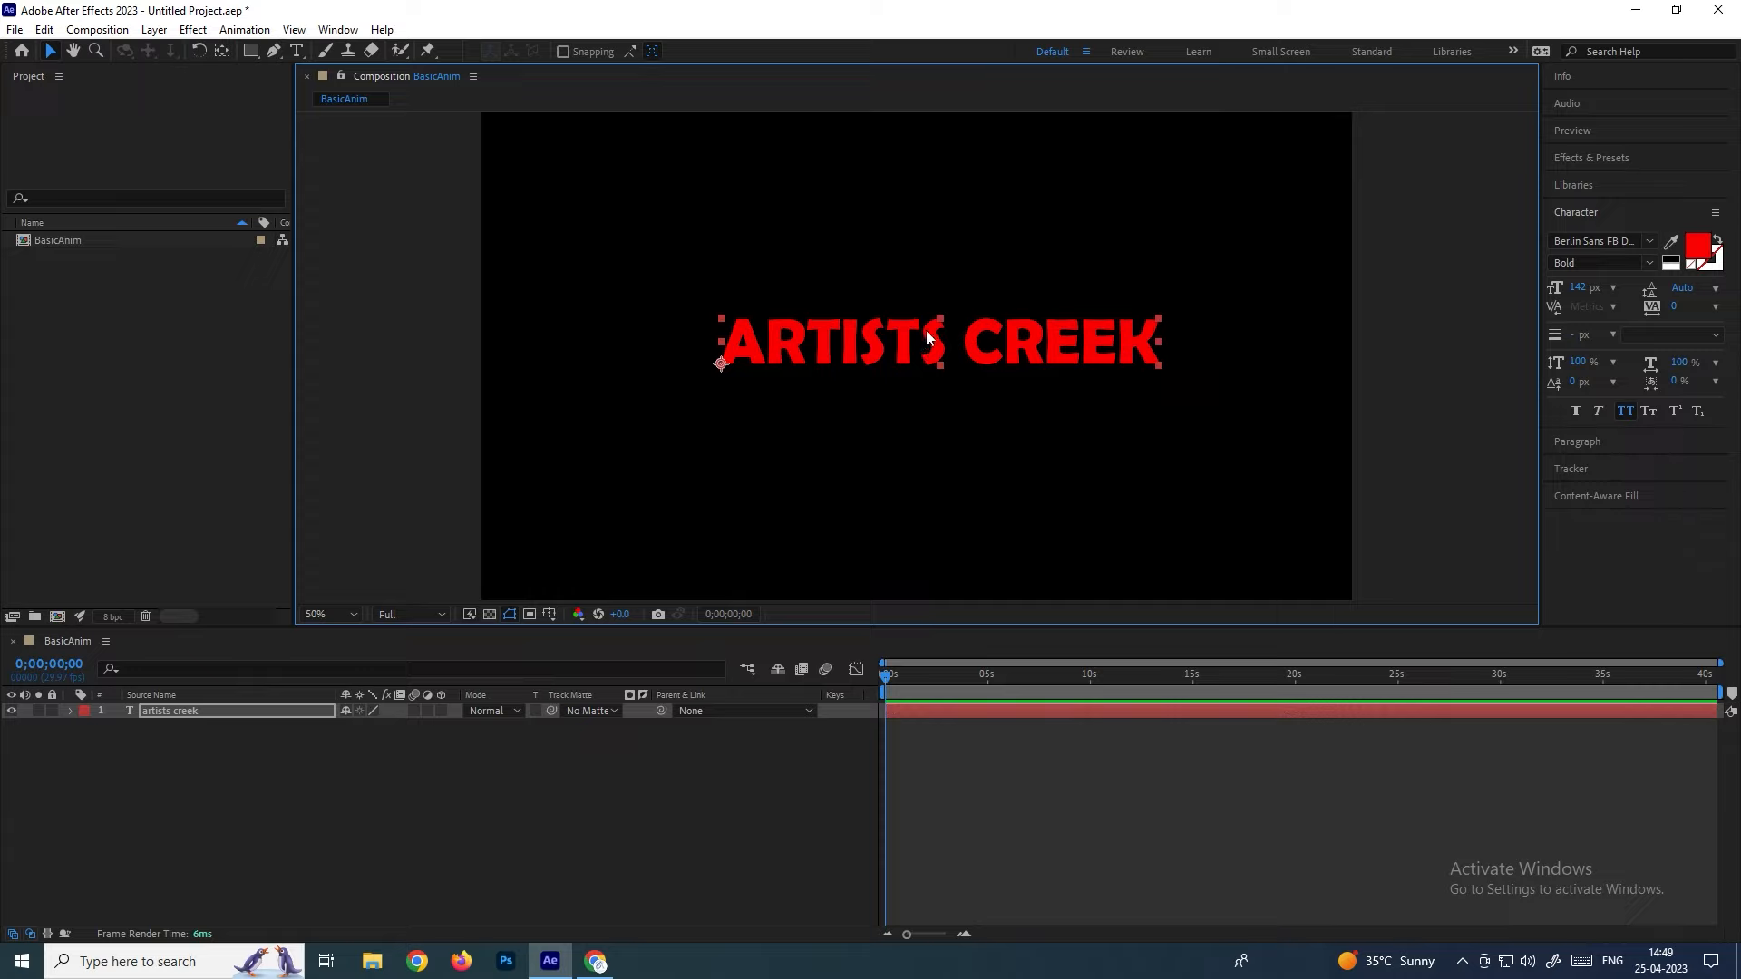
drag(947, 361, 940, 365)
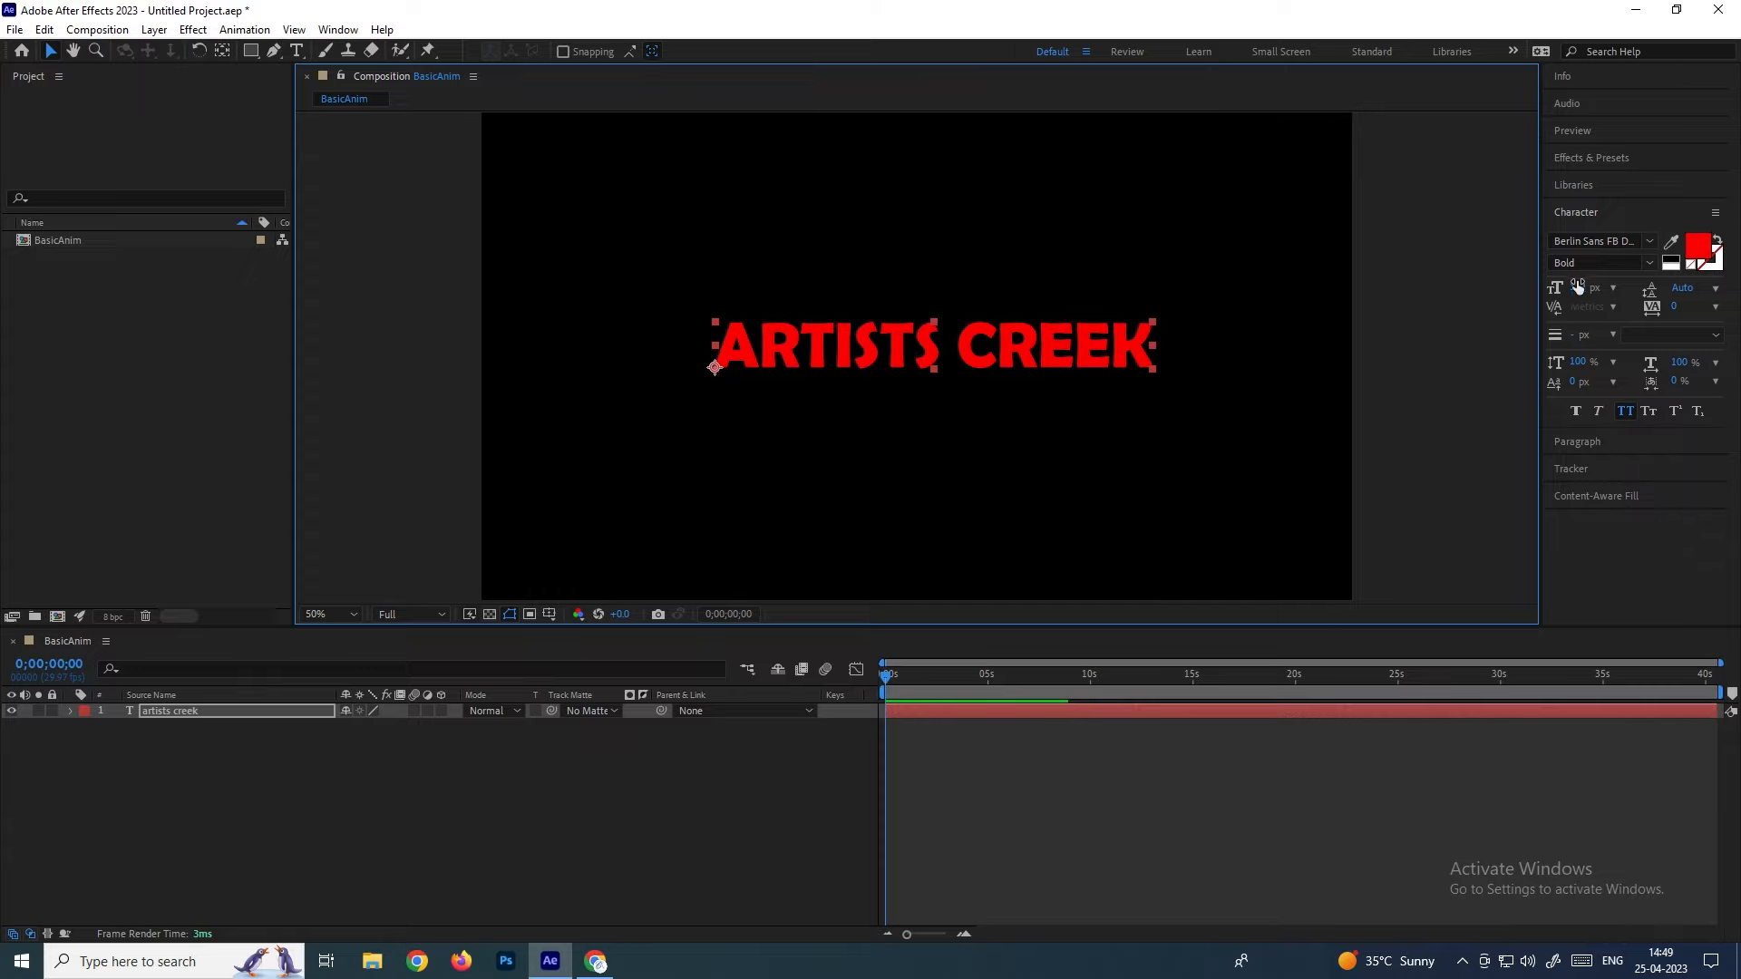
Increase the title's font size to 158 px and recentre it in the frame
drag(1578, 289, 1593, 289)
click(1099, 362)
drag(1099, 363, 1075, 367)
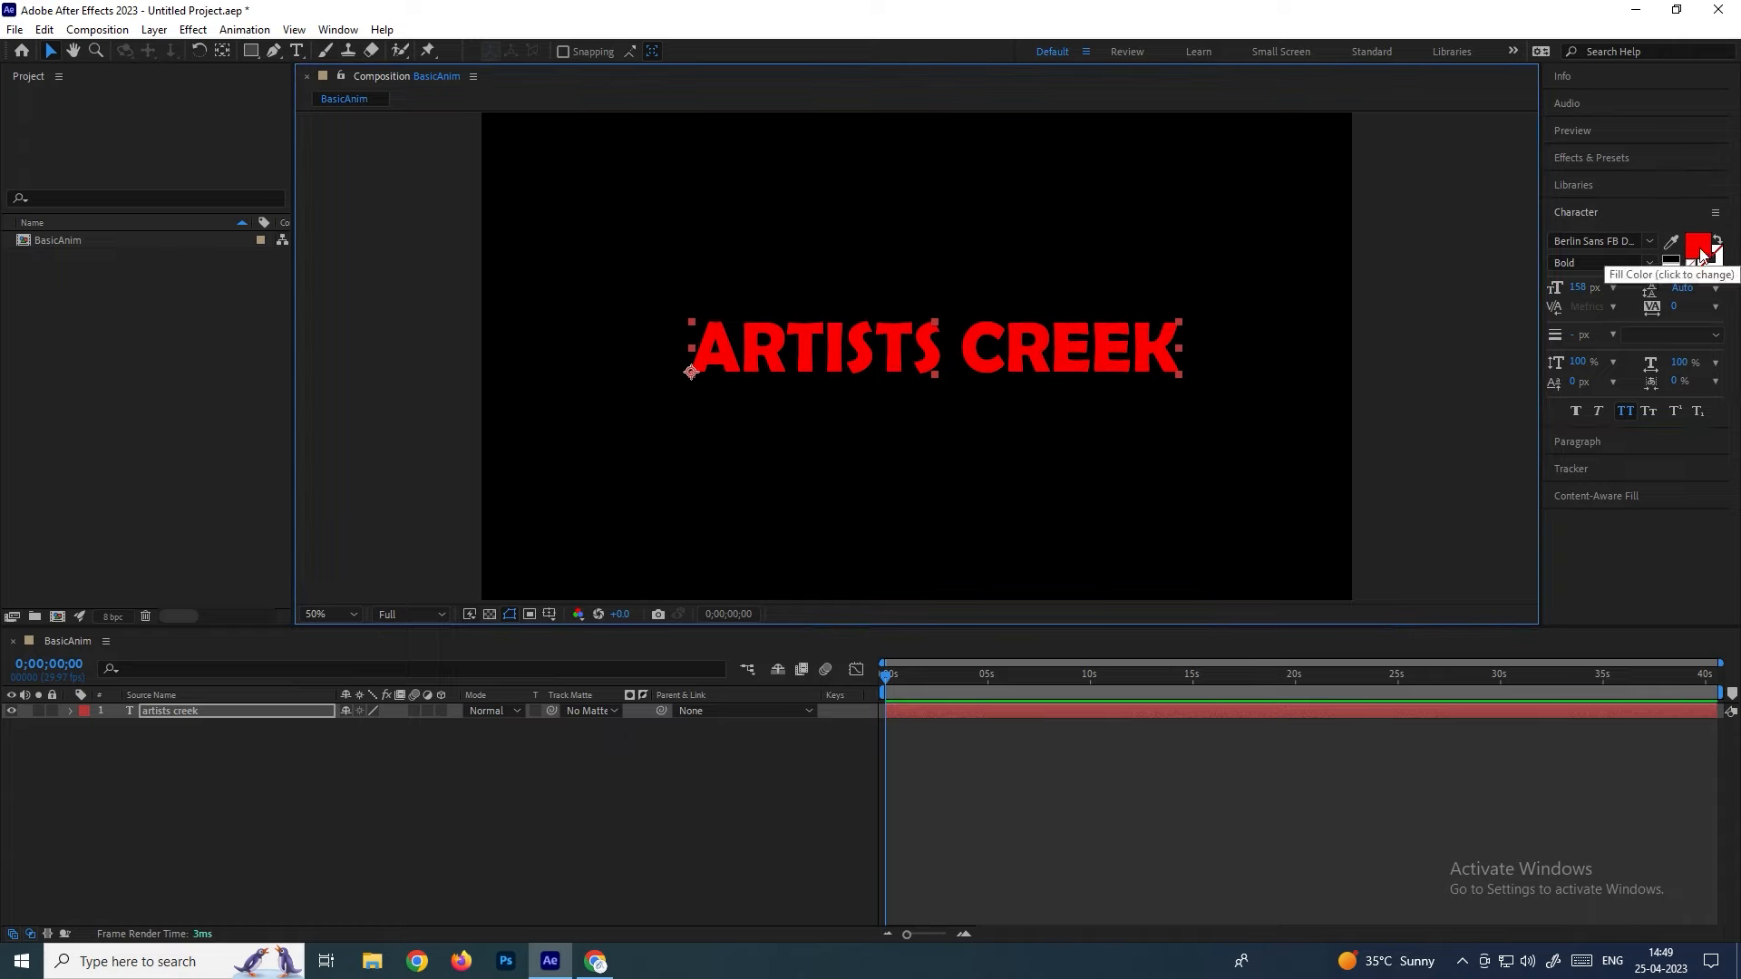
Change the artists creek text's fill colour to white
click(270, 709)
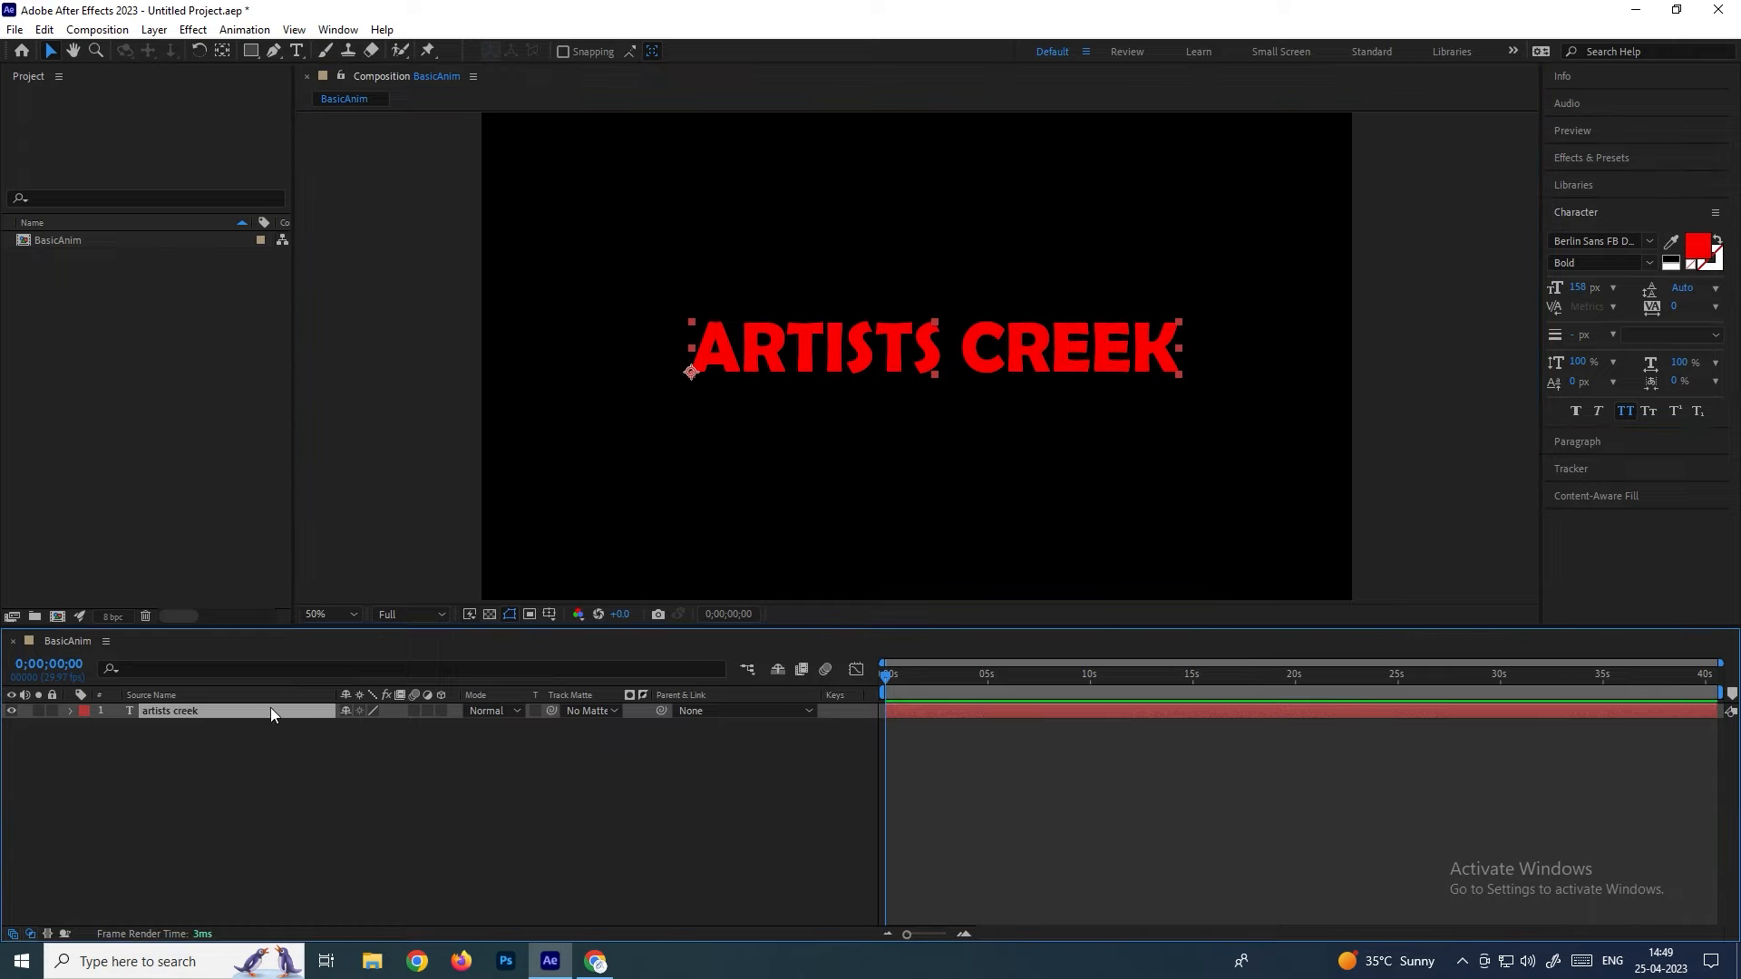
click(1697, 245)
click(425, 555)
click(257, 498)
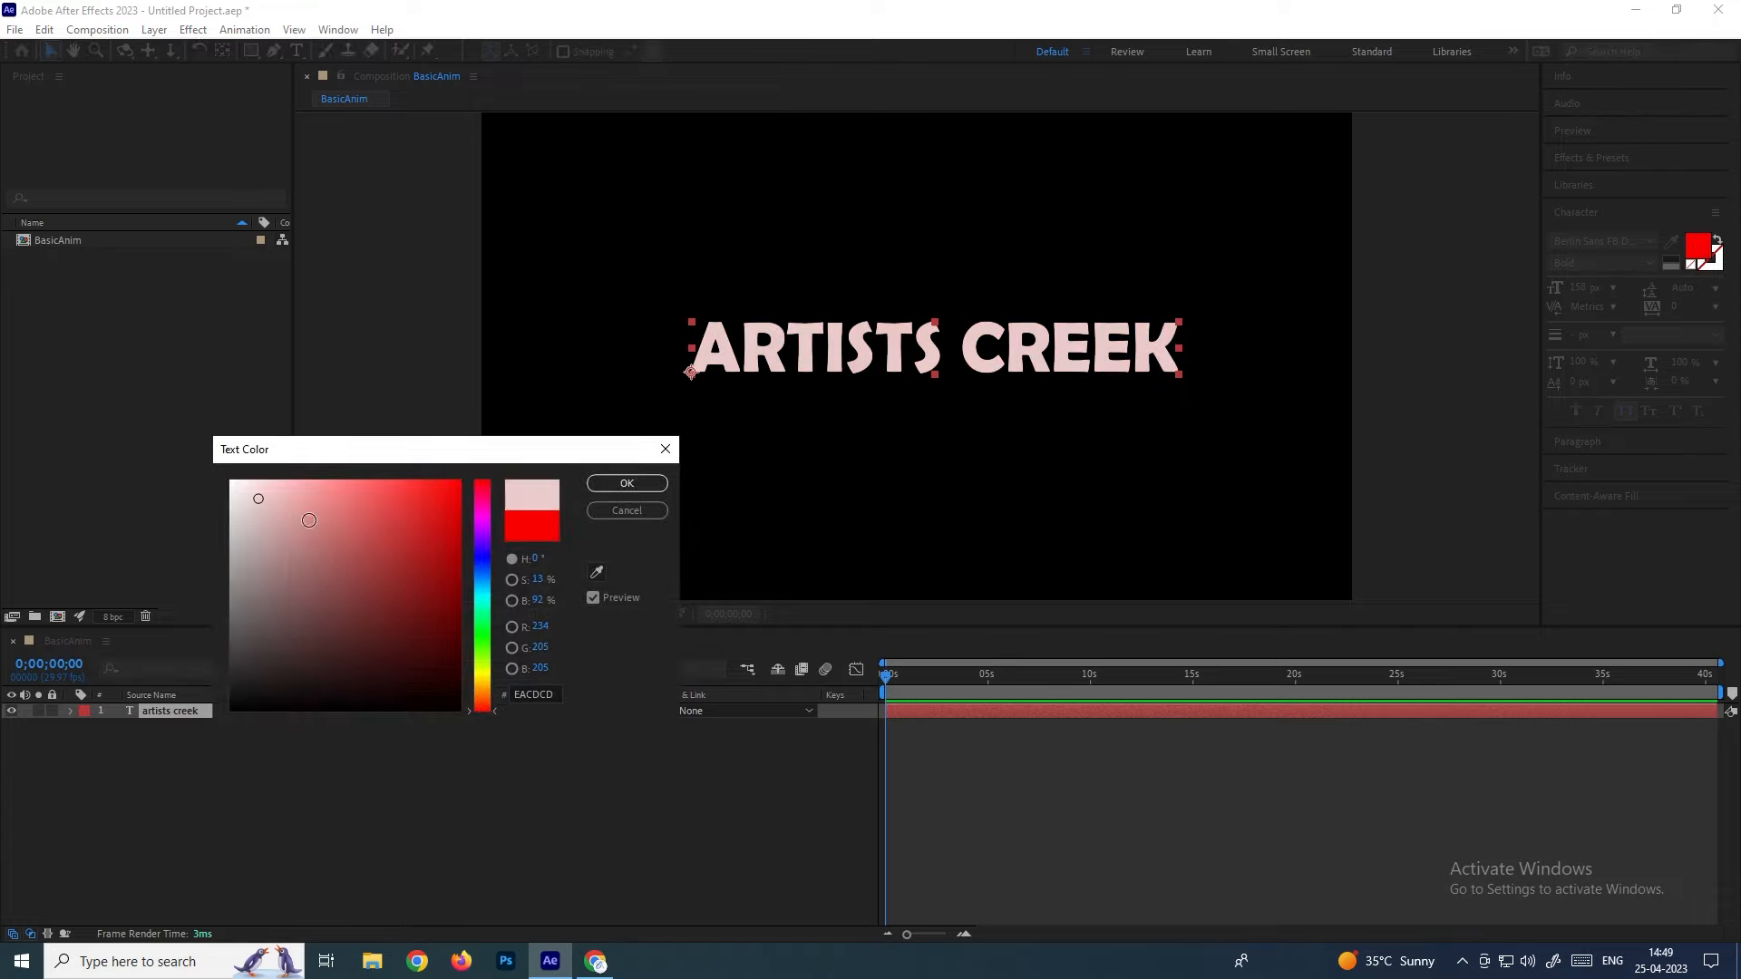
click(482, 650)
click(421, 519)
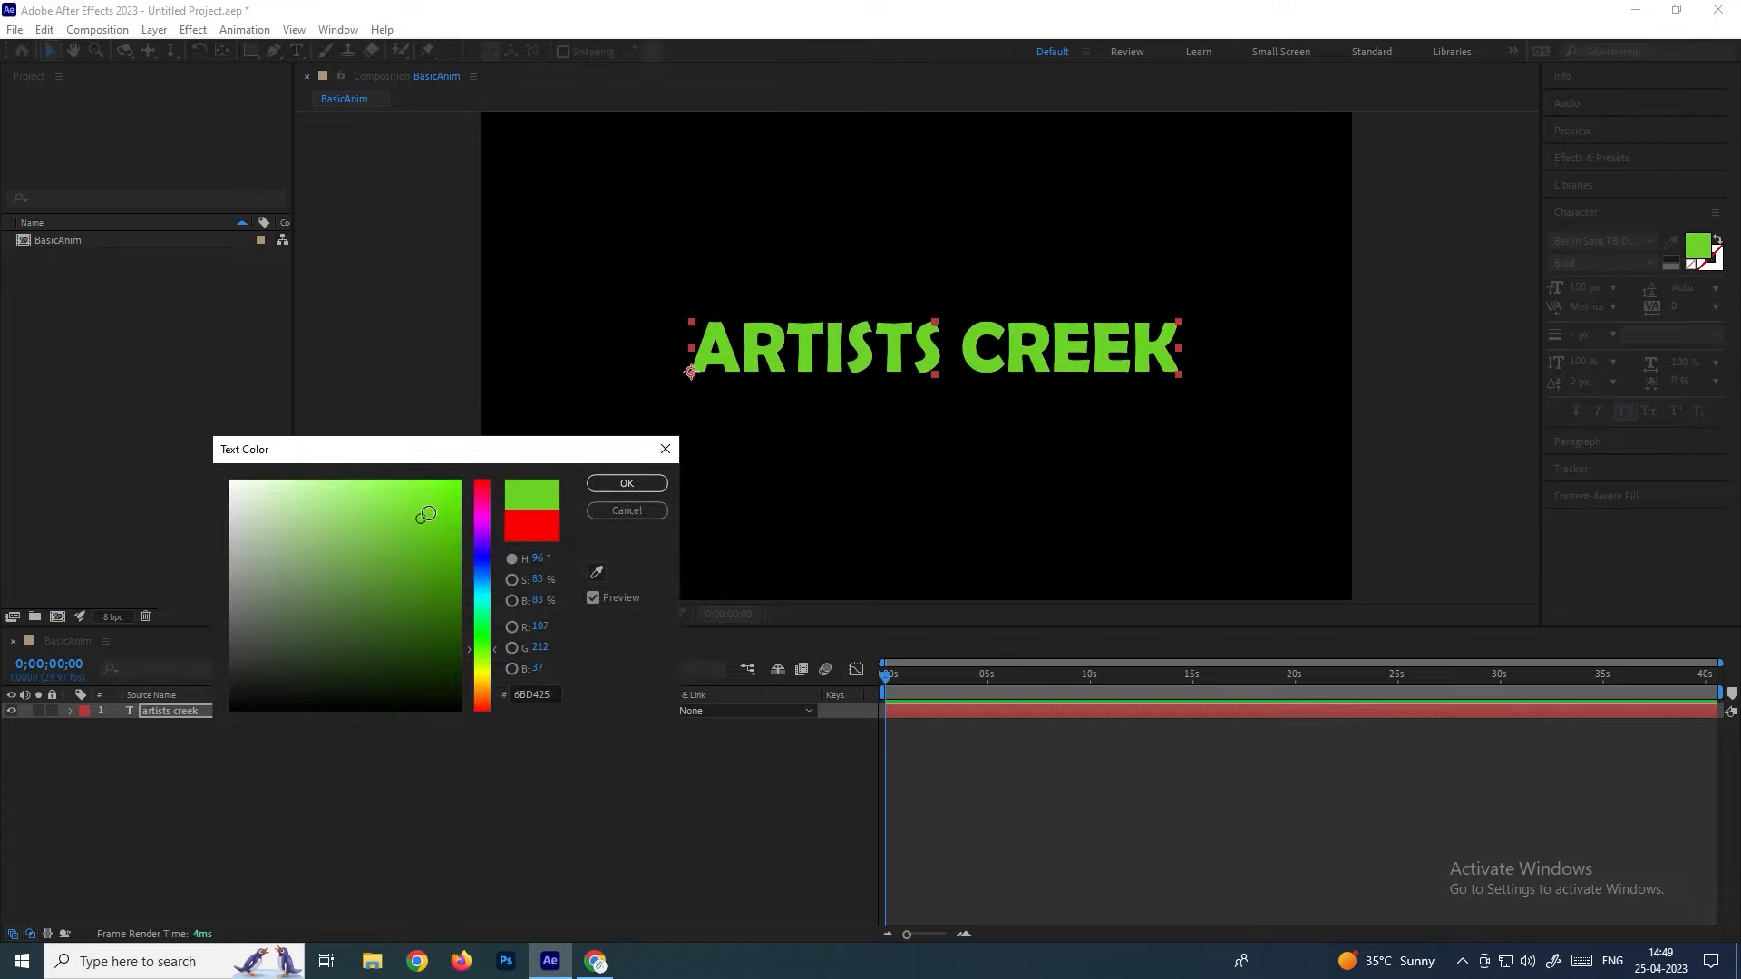
click(232, 482)
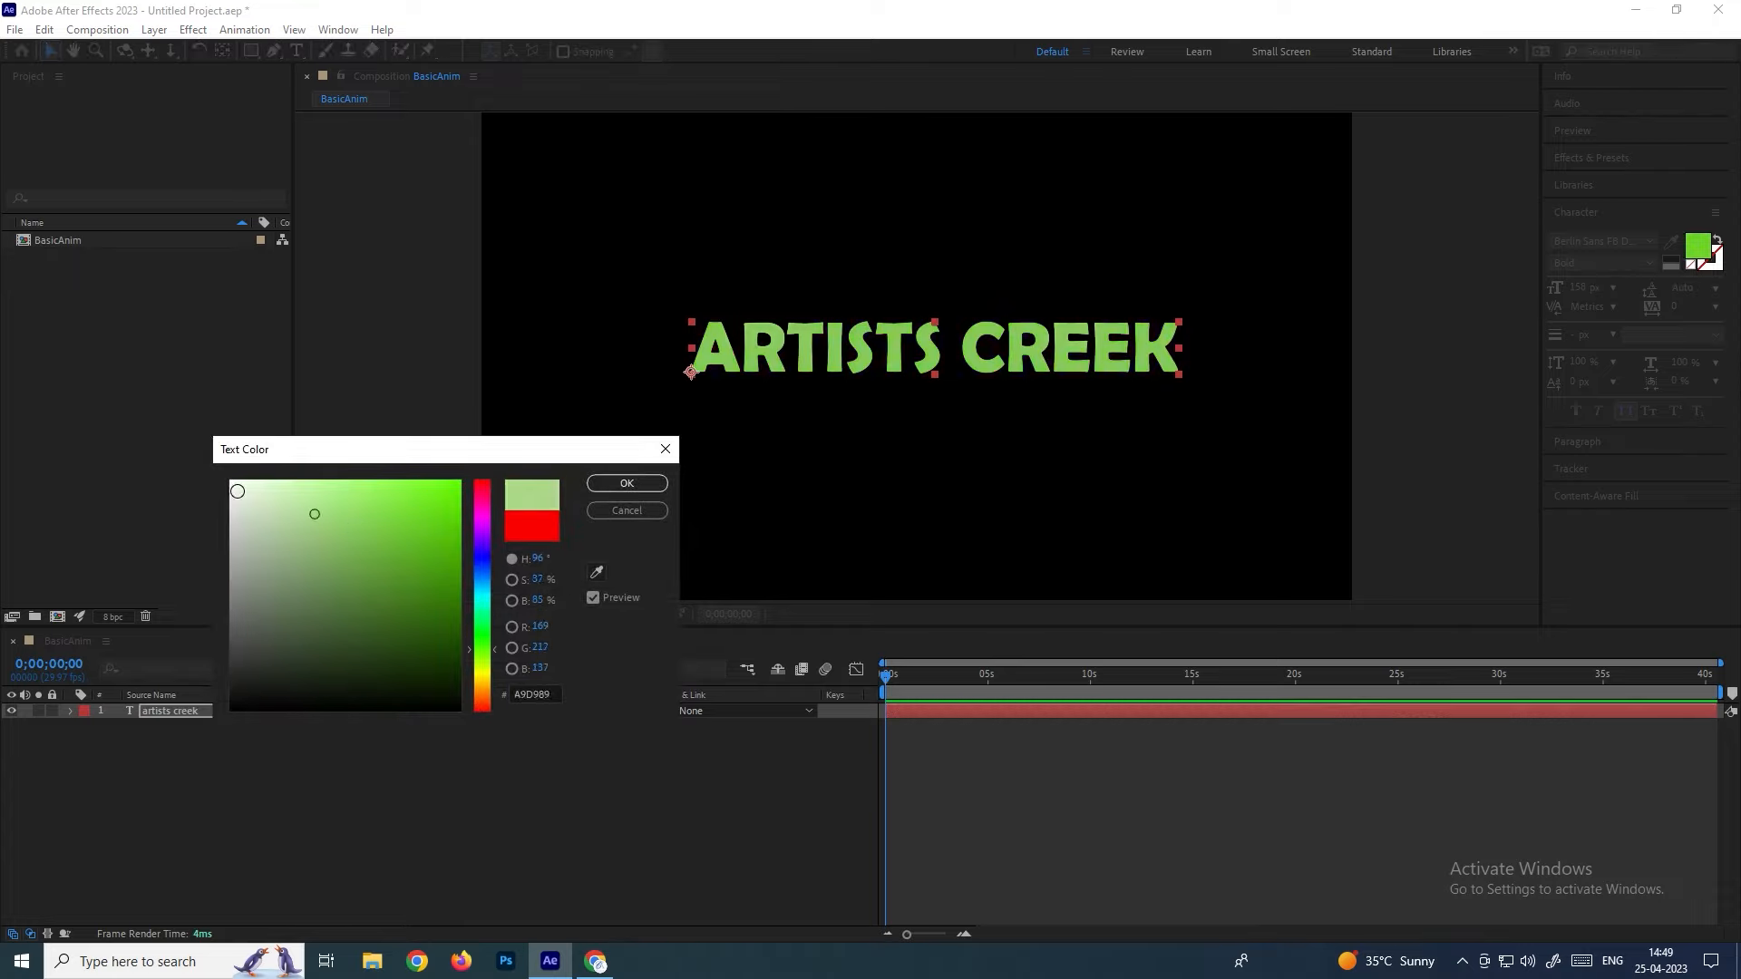
click(625, 484)
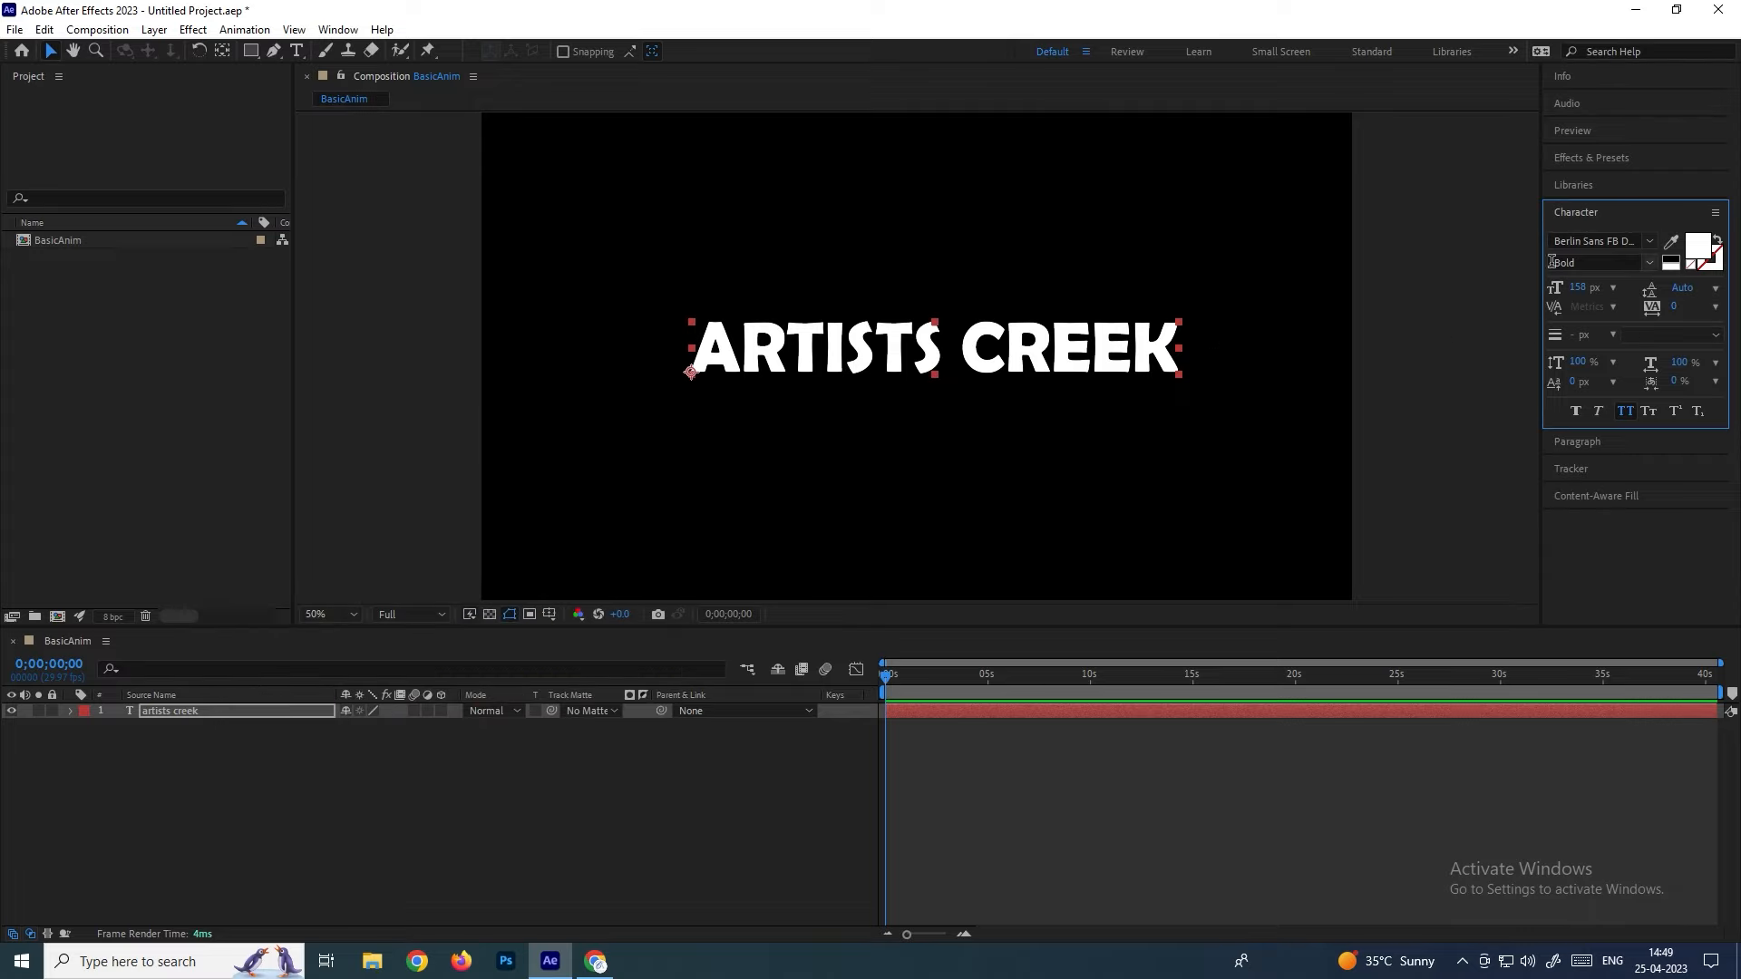
Preview several fonts on the title and apply Clarendon Blk BT
click(1651, 241)
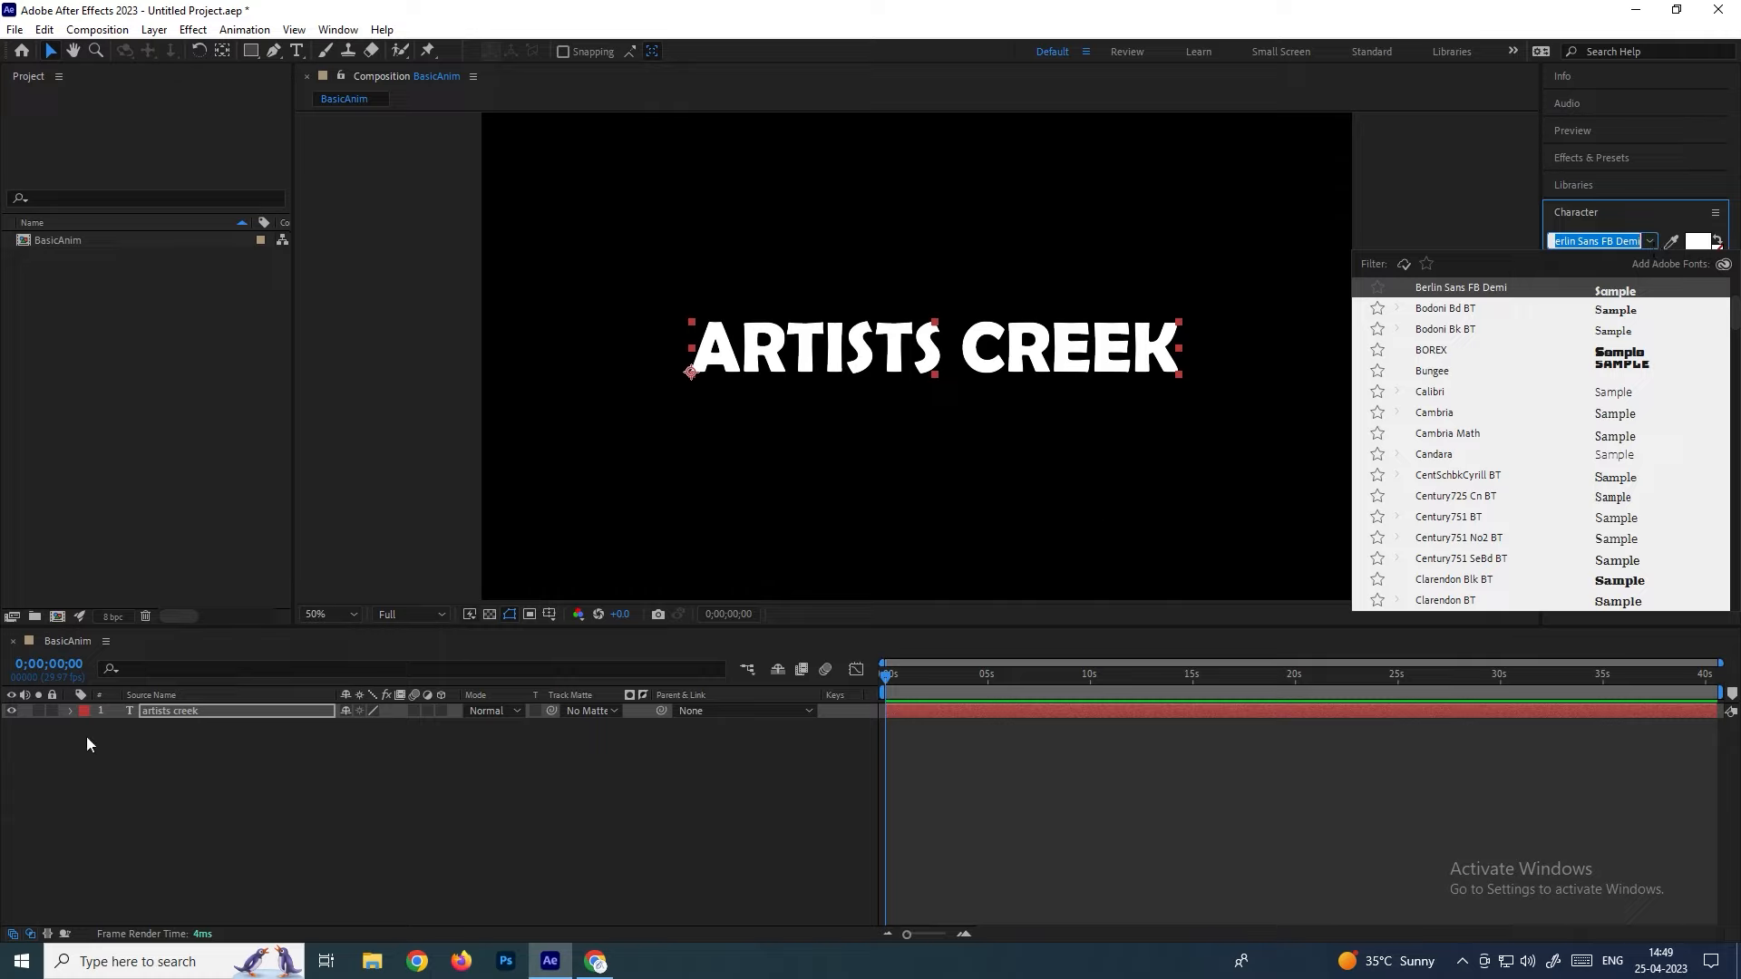
click(1616, 241)
click(1557, 368)
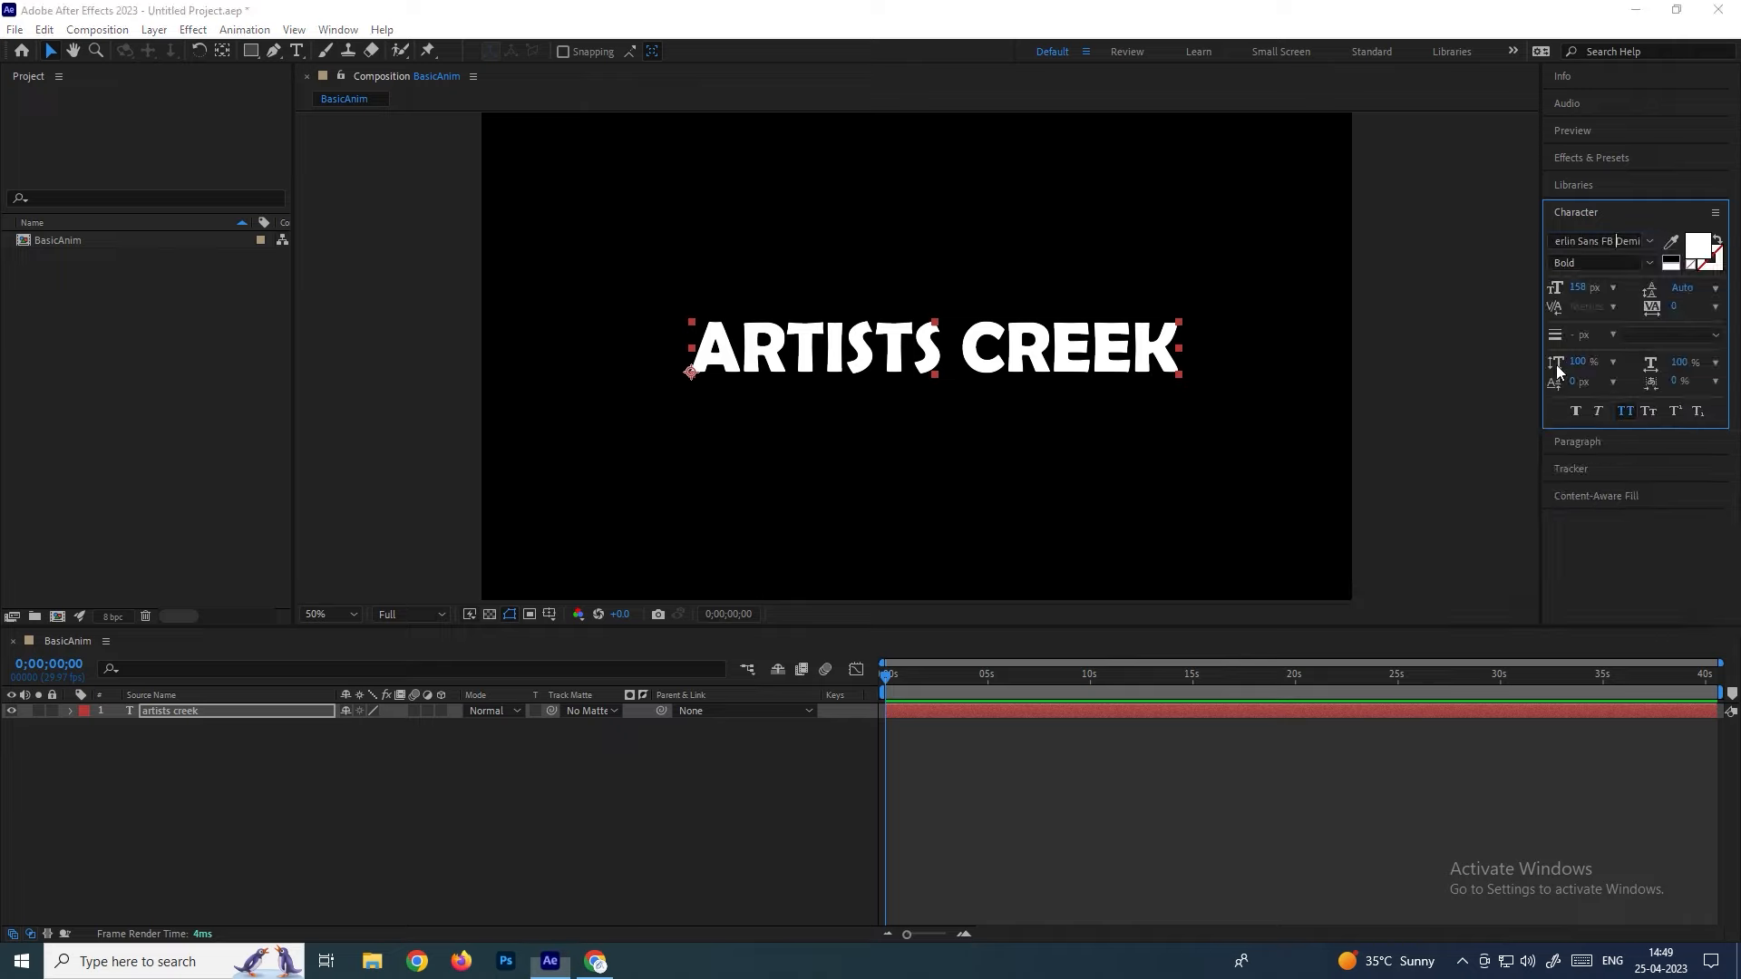
click(1612, 241)
key(Down)
key(Down)
key(Down)
key(Down)
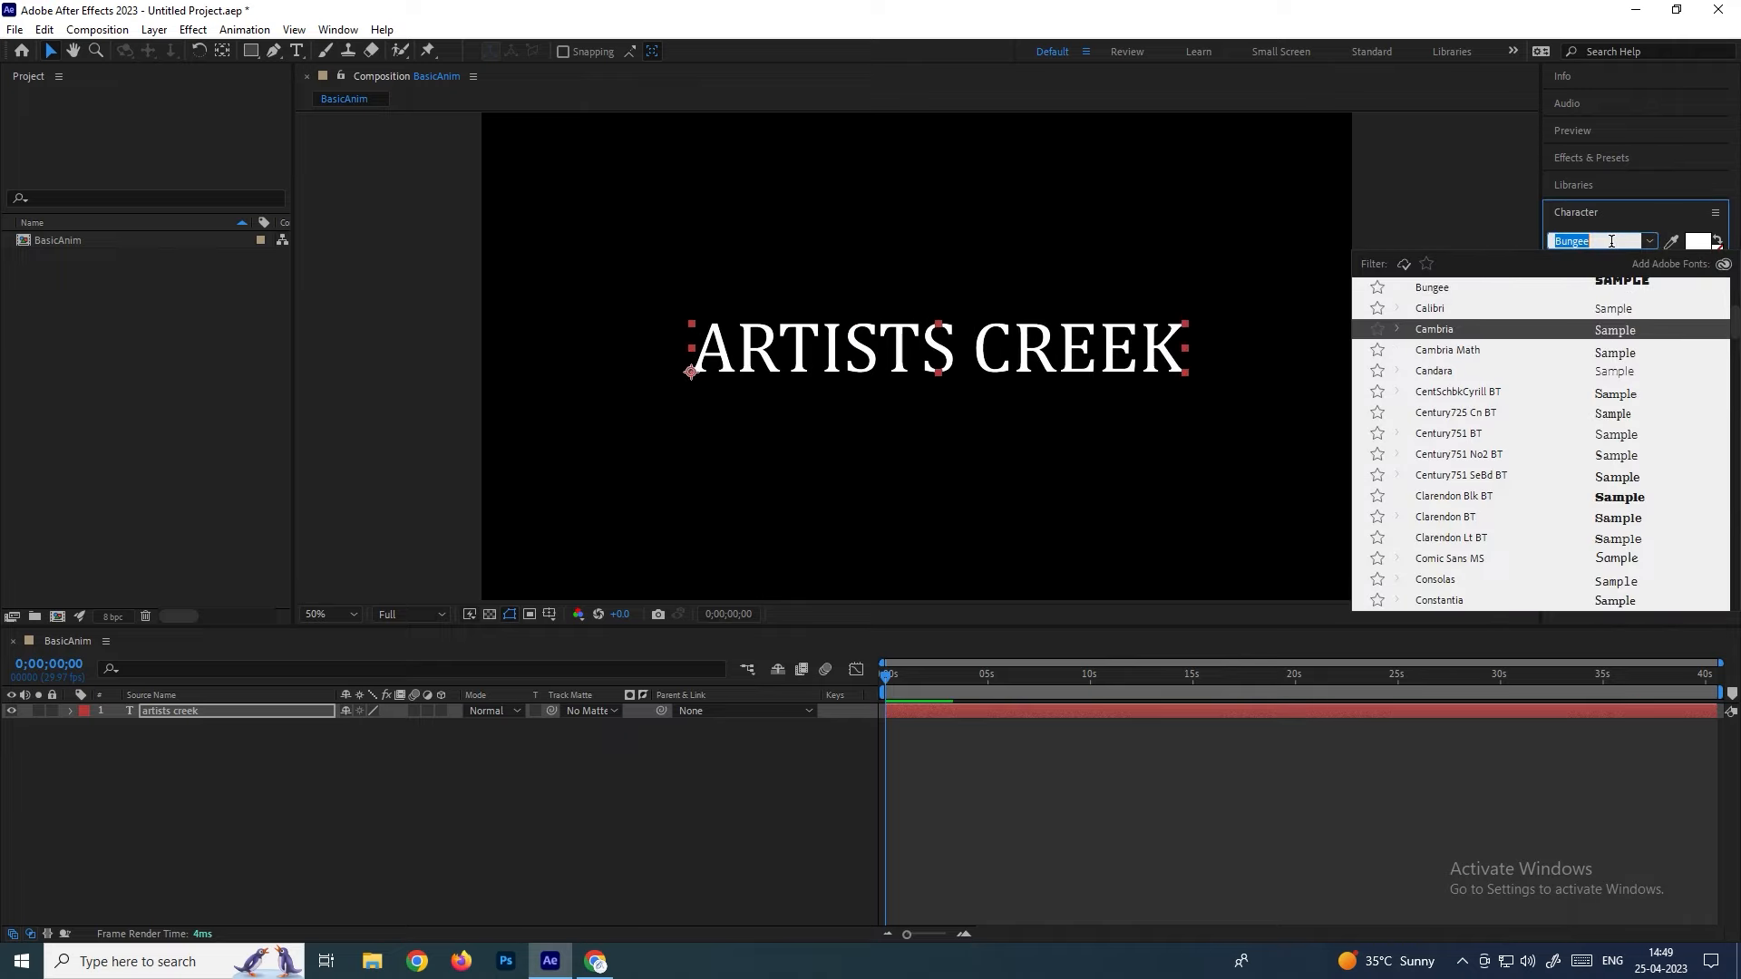
key(Down)
key(Down)
key(Down)
key(Down)
key(Down)
key(Down)
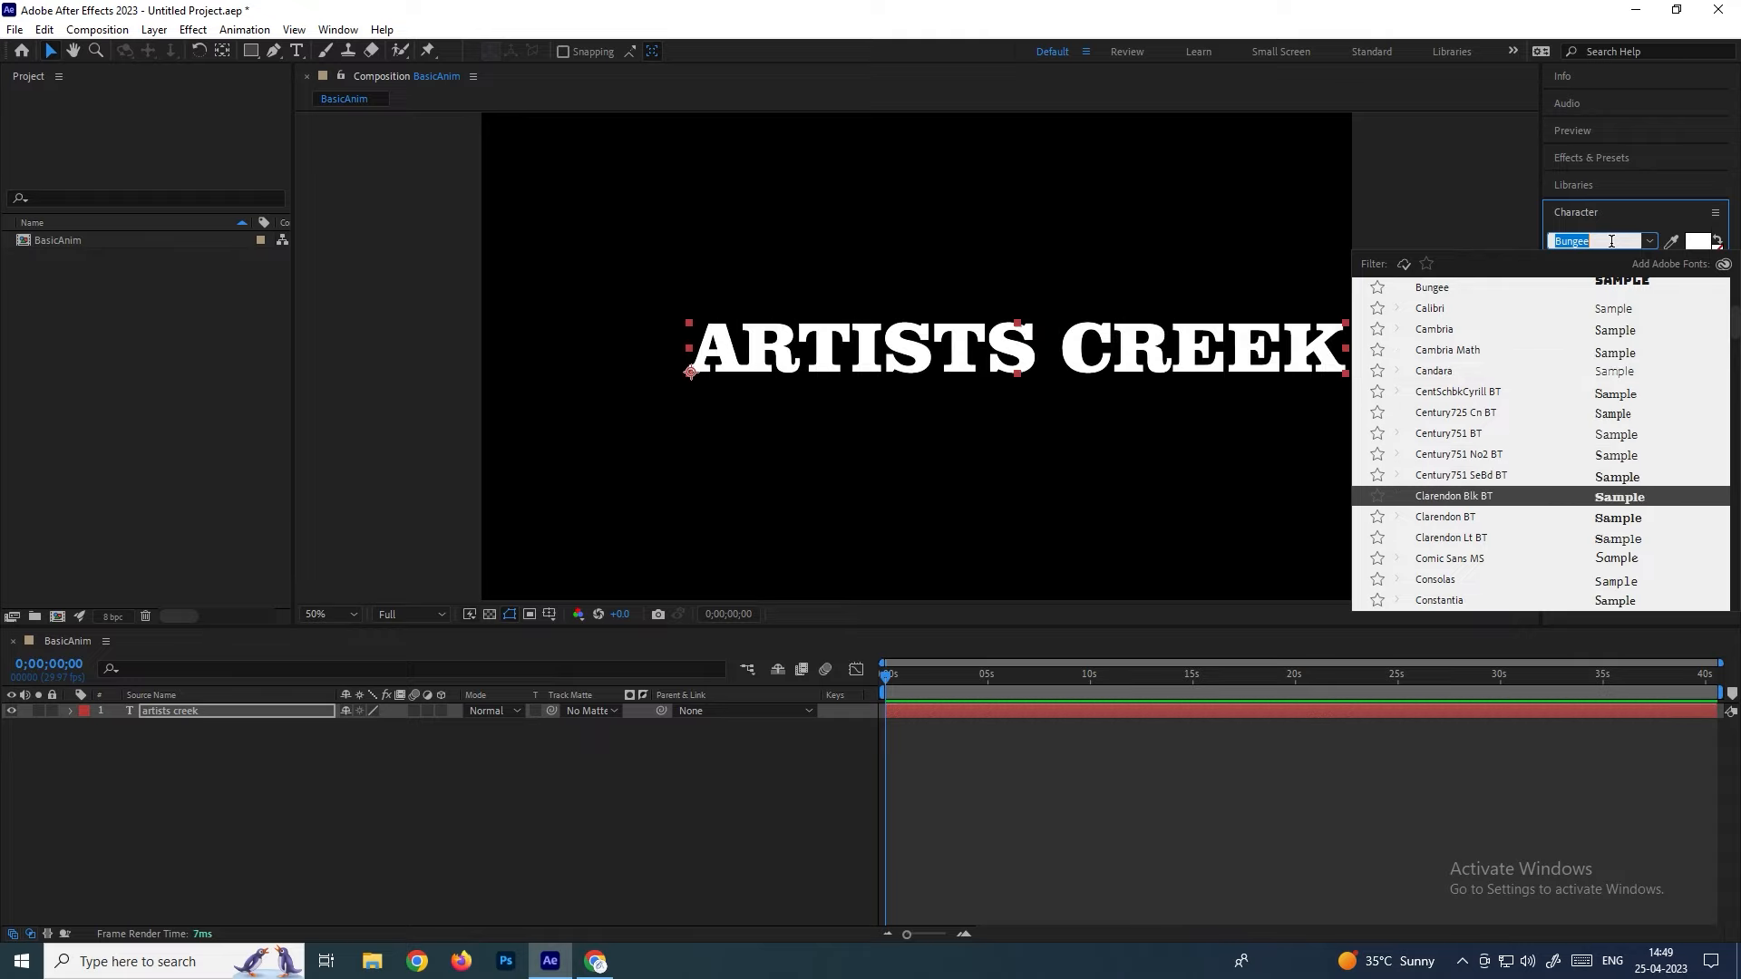
key(Return)
Change the title's font to Montserrat Black and move the text back toward the frame's centre
click(1626, 240)
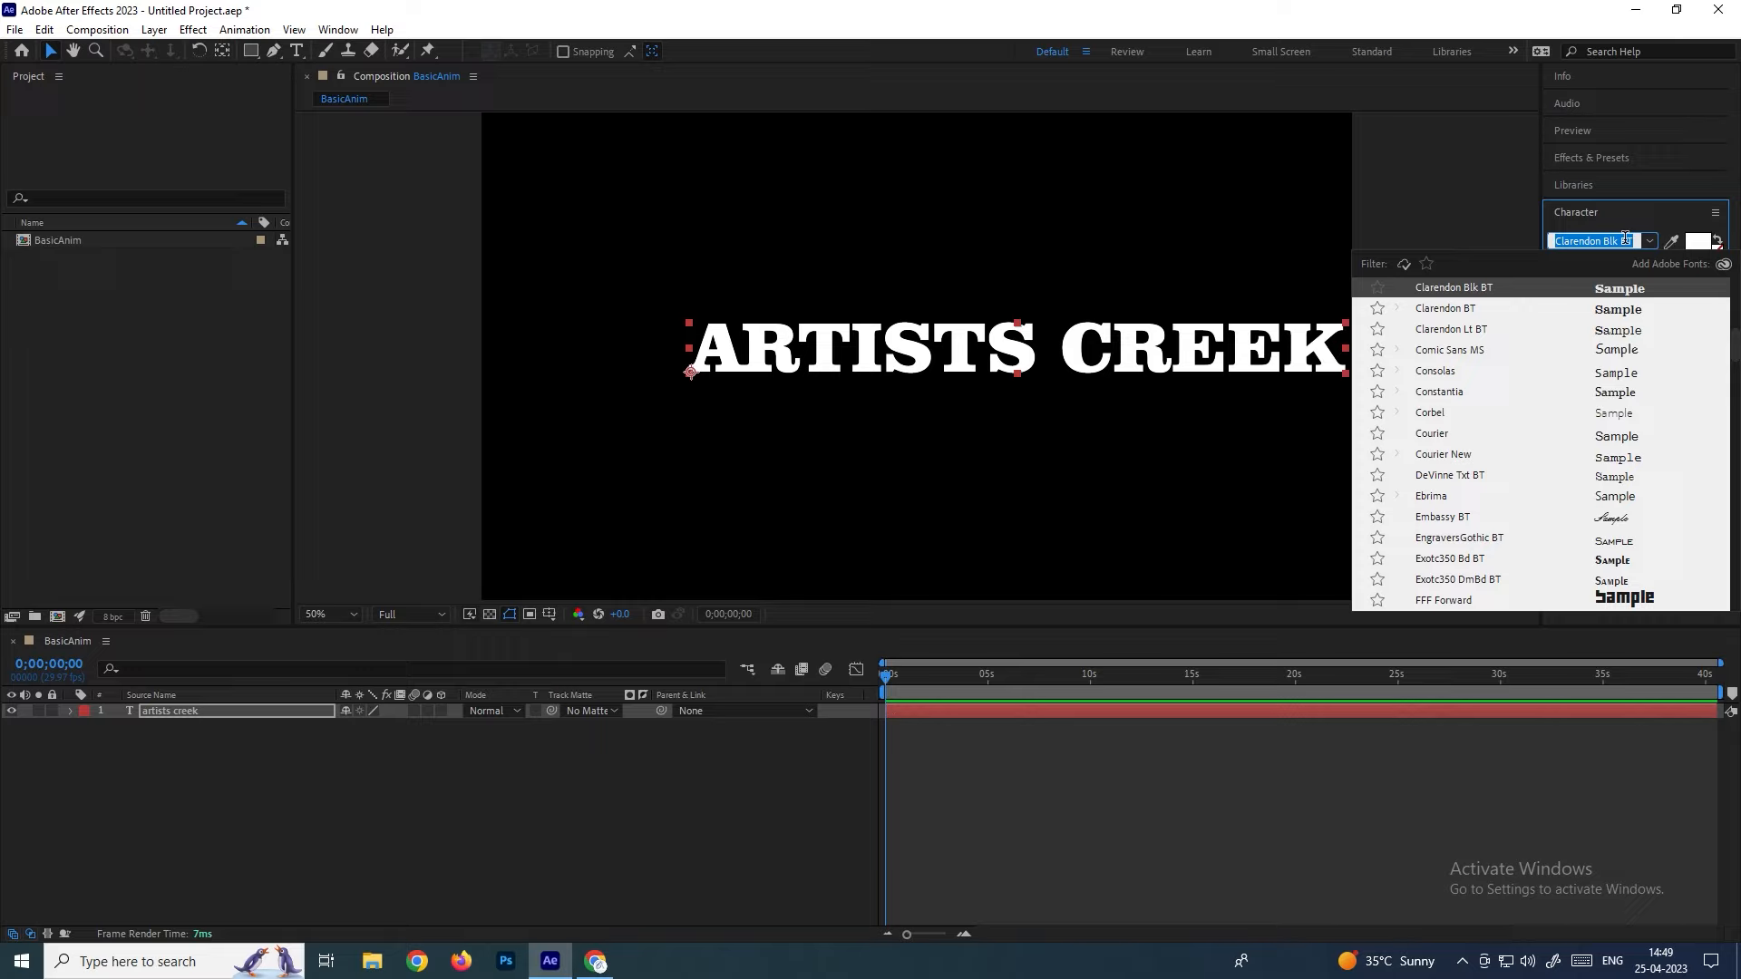
text(mon)
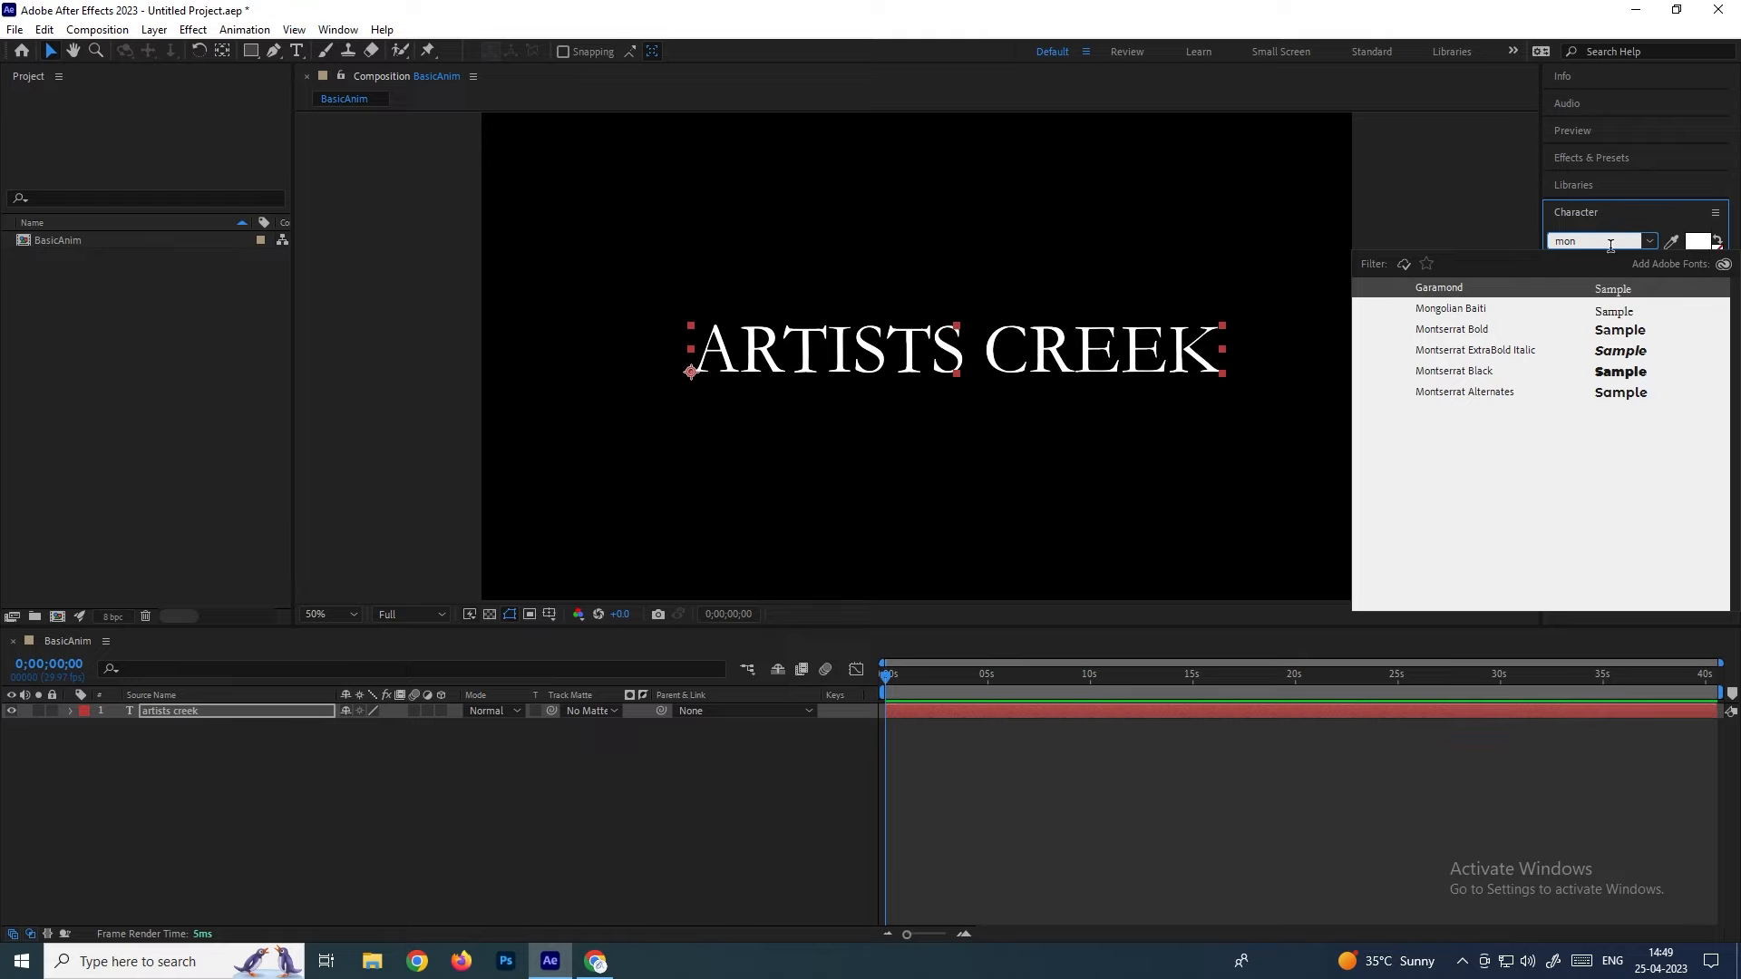
click(1462, 371)
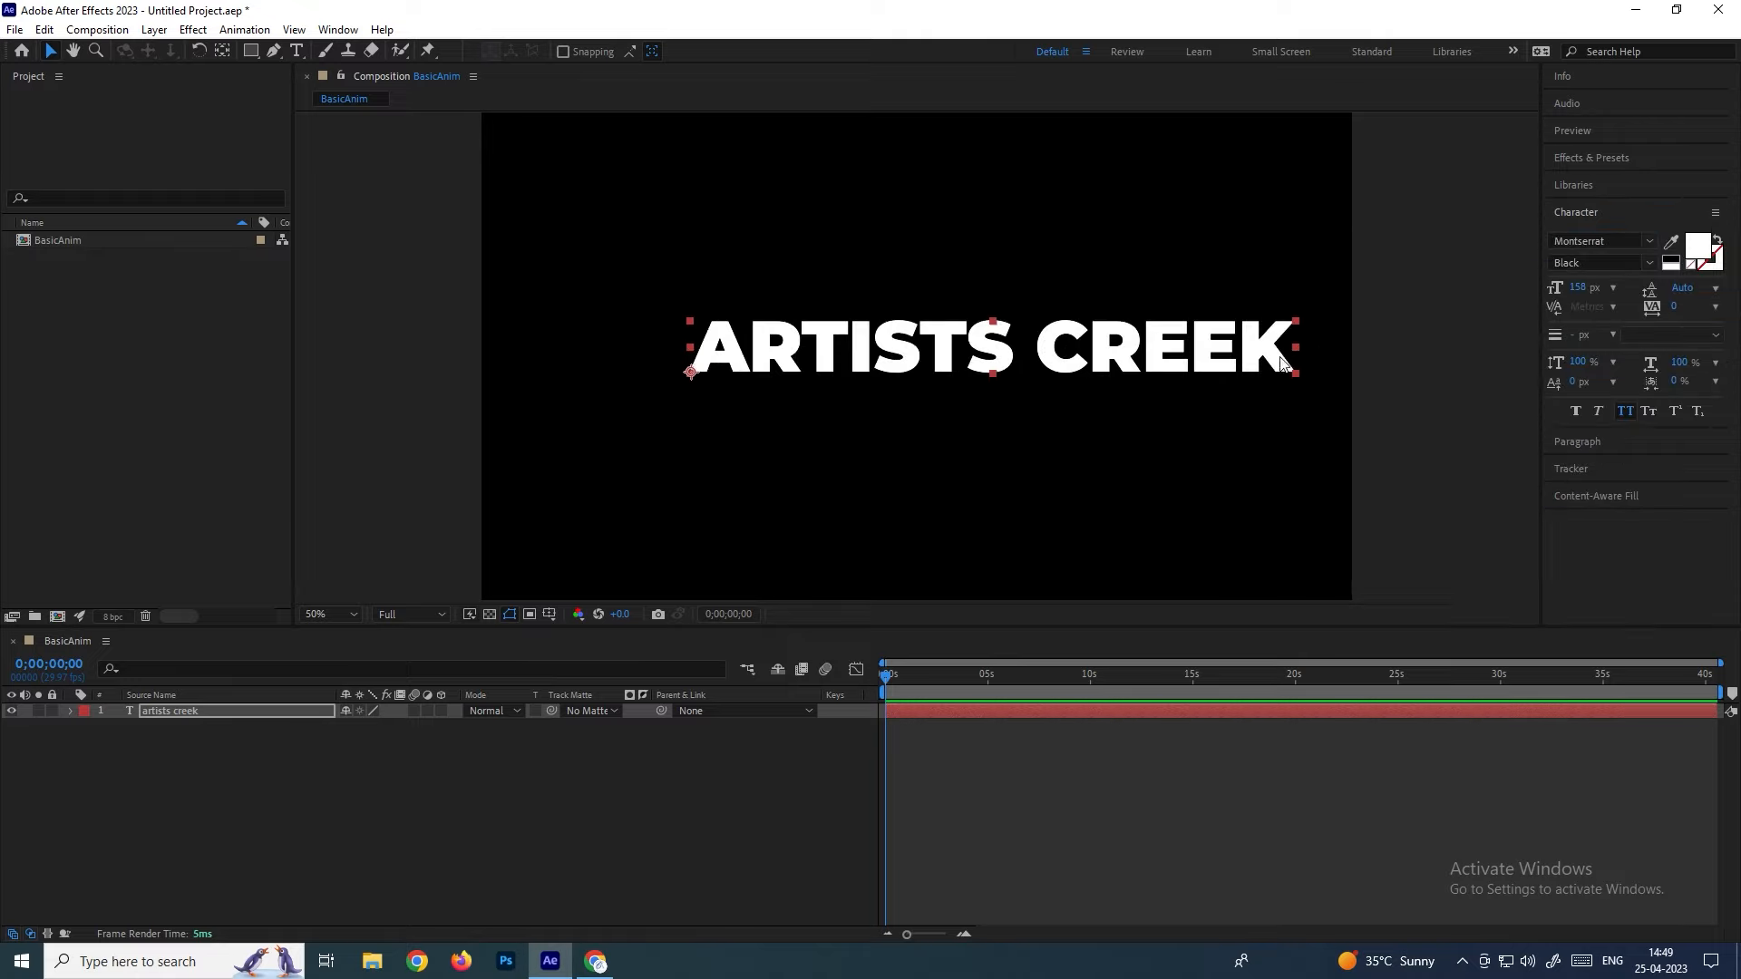
drag(1280, 359, 1213, 364)
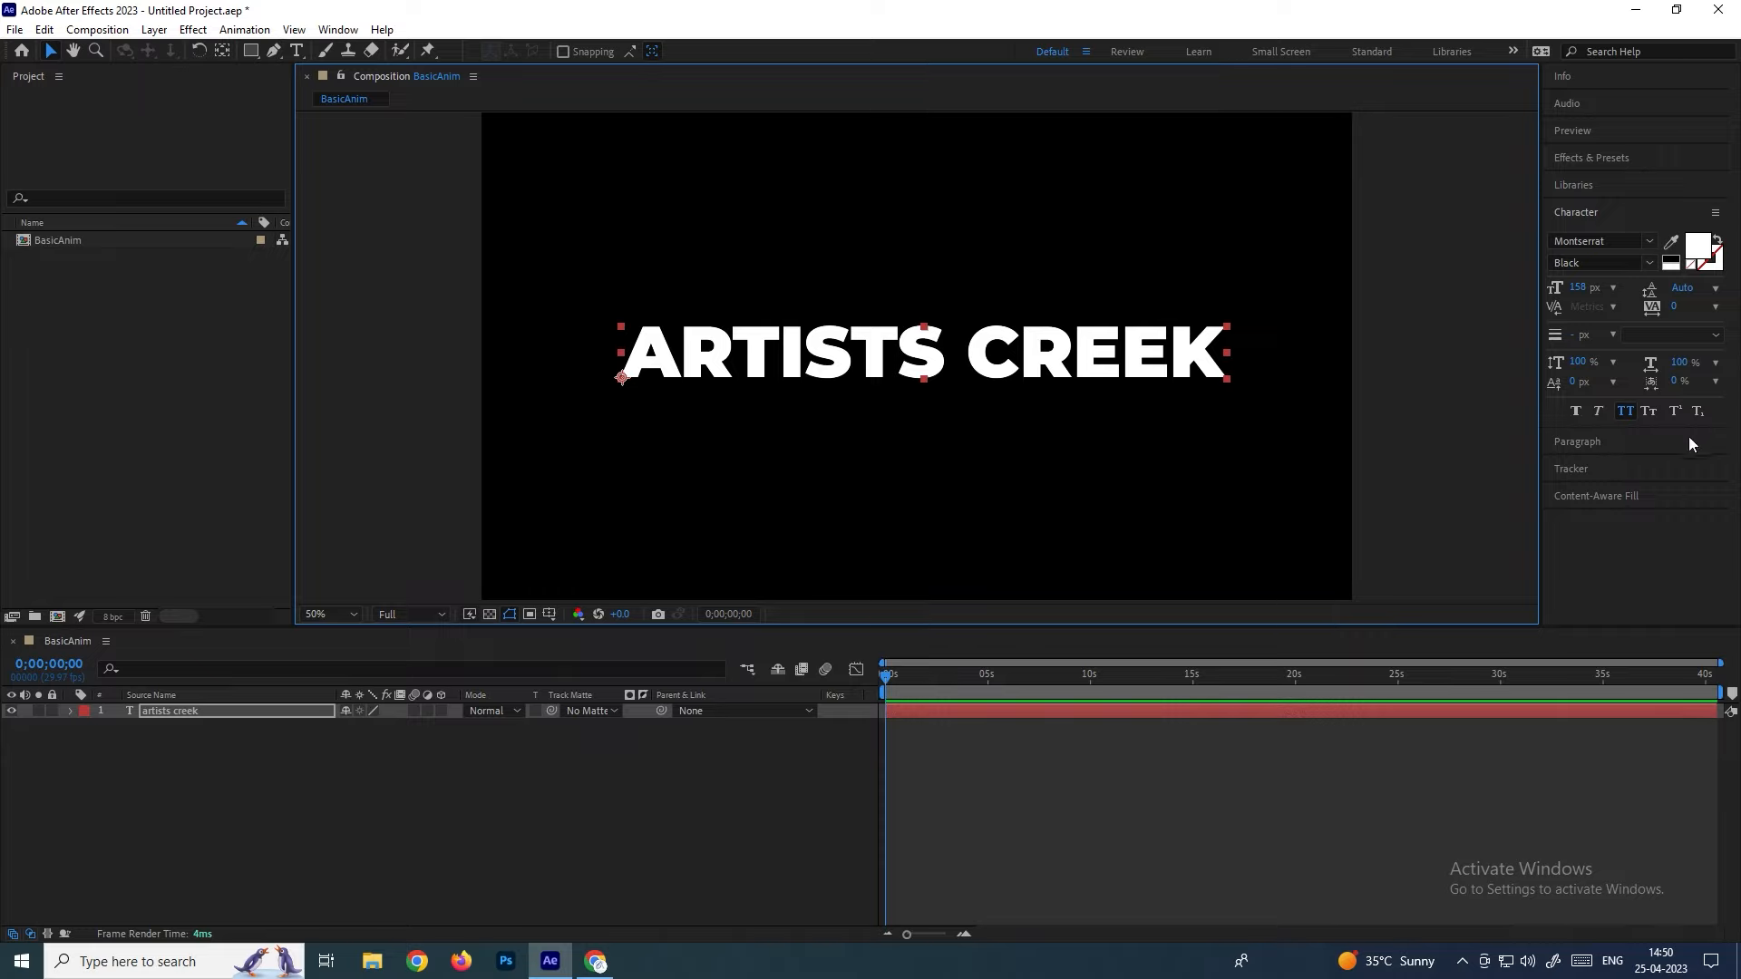
Toggle All Caps off and on again for the title, and nudge the text into horizontal centre
click(1628, 413)
click(1628, 413)
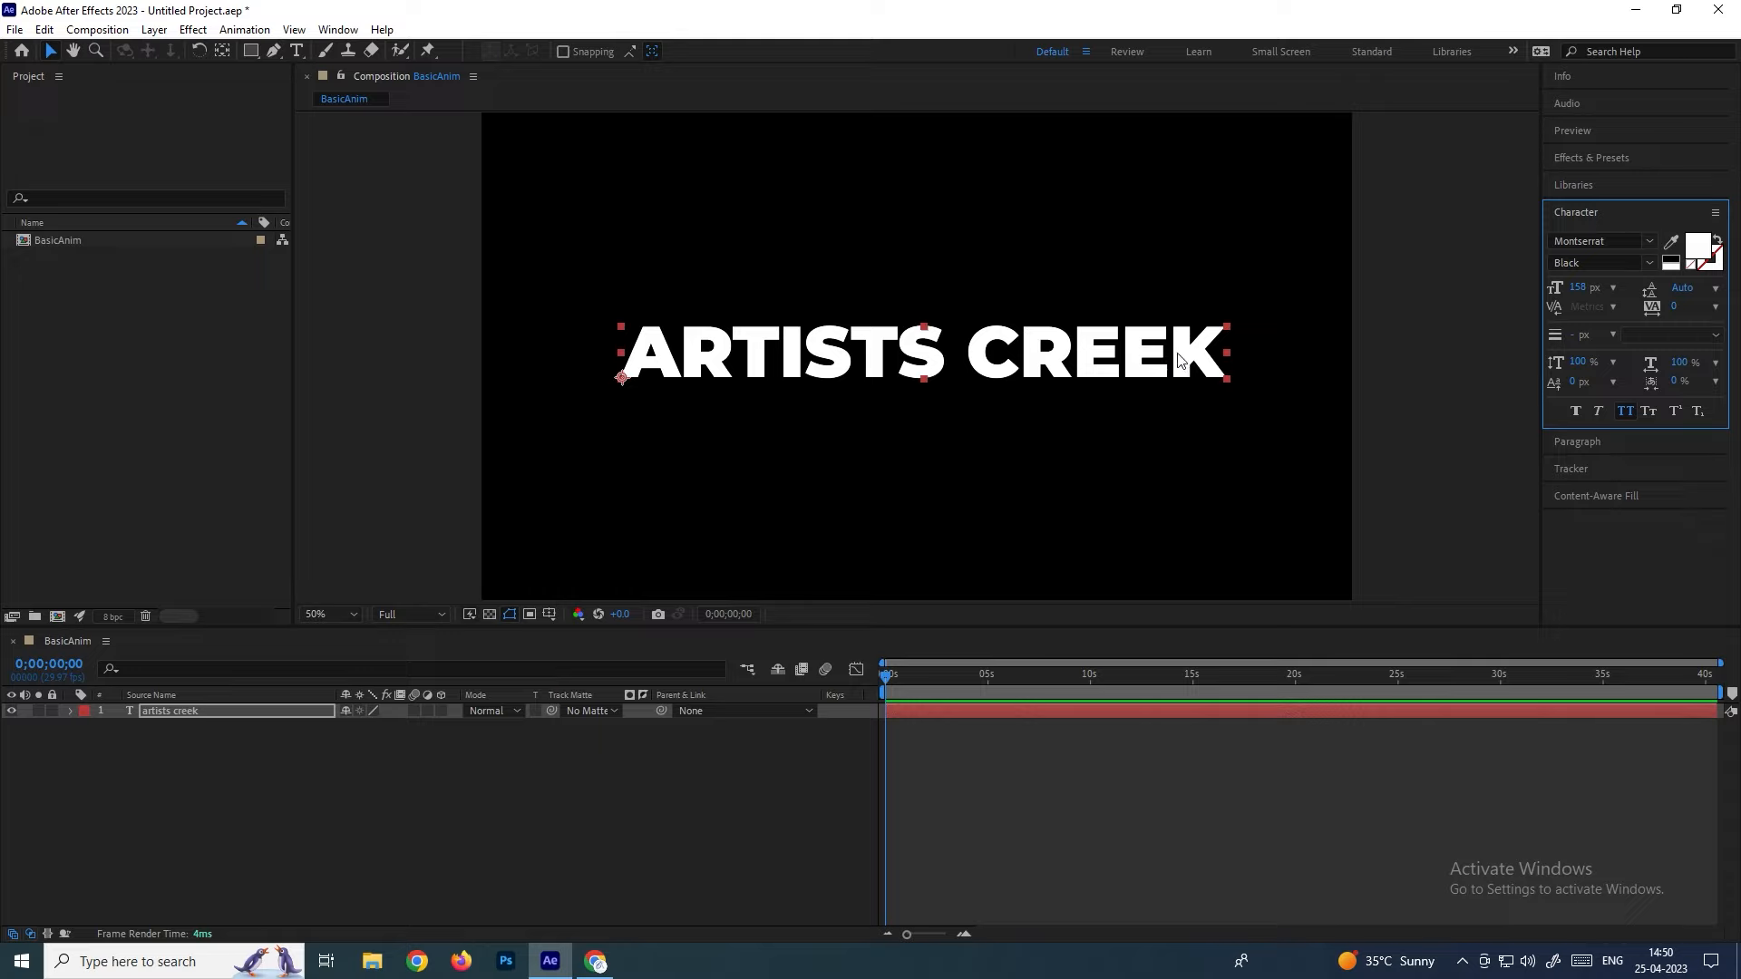
drag(1178, 360, 1172, 360)
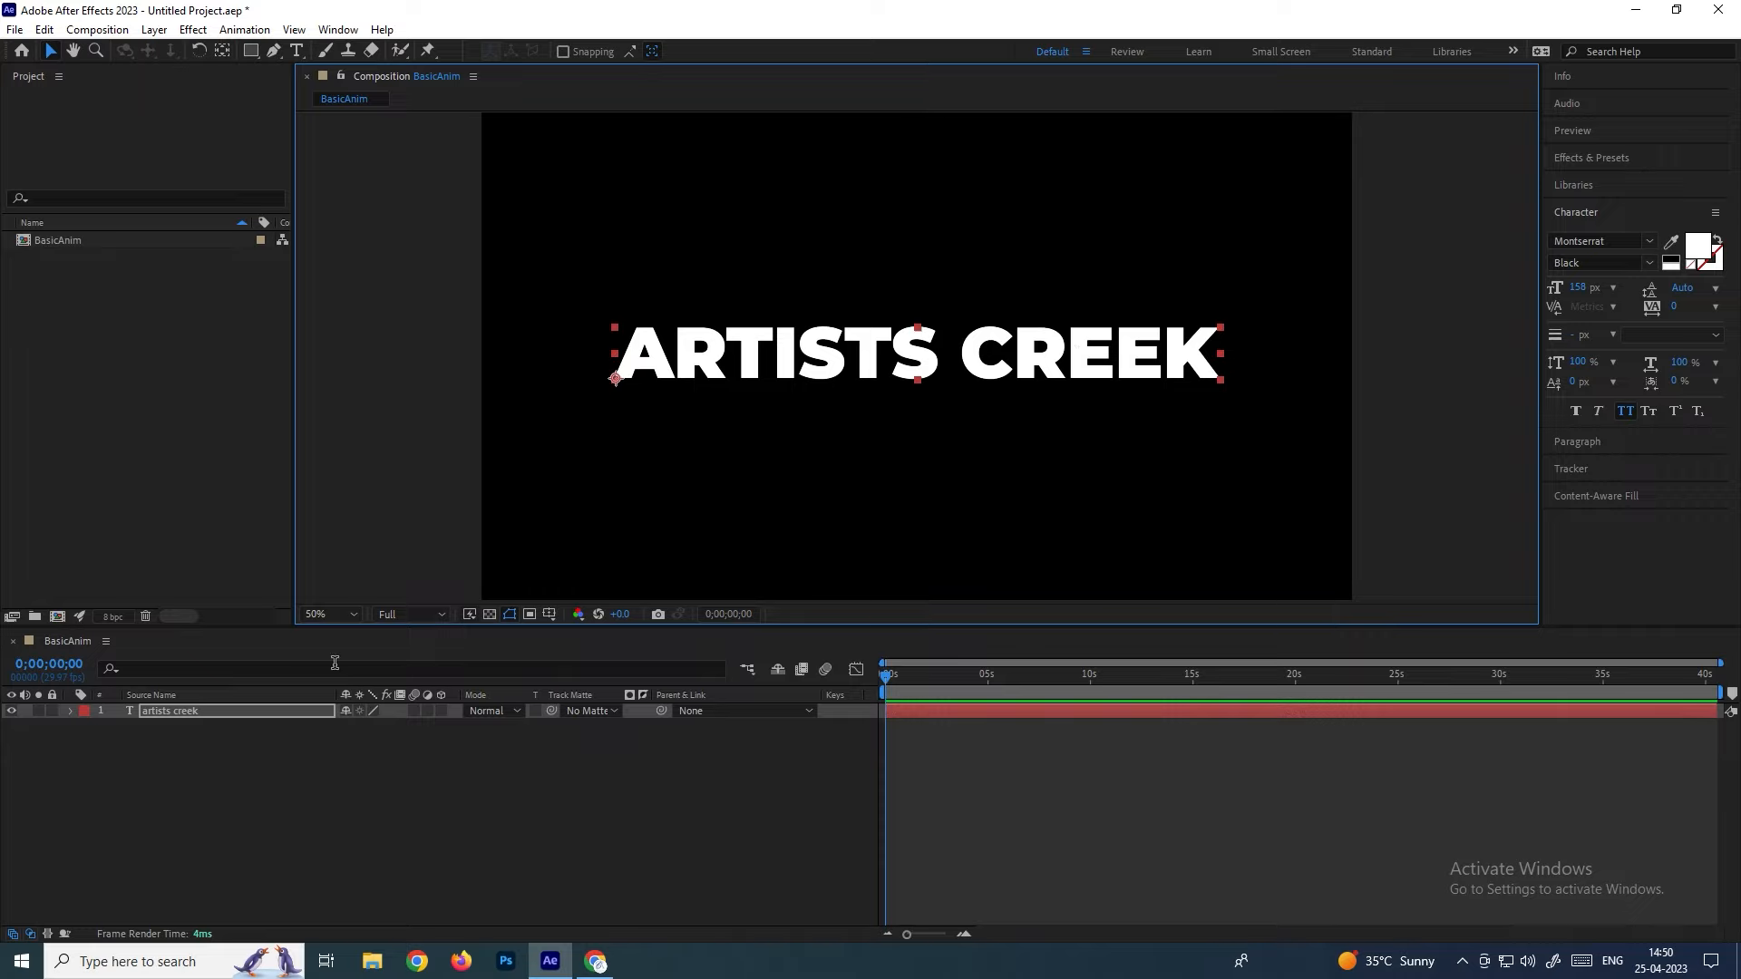
Expand the artists creek layer in the timeline and open its Transform properties
click(182, 710)
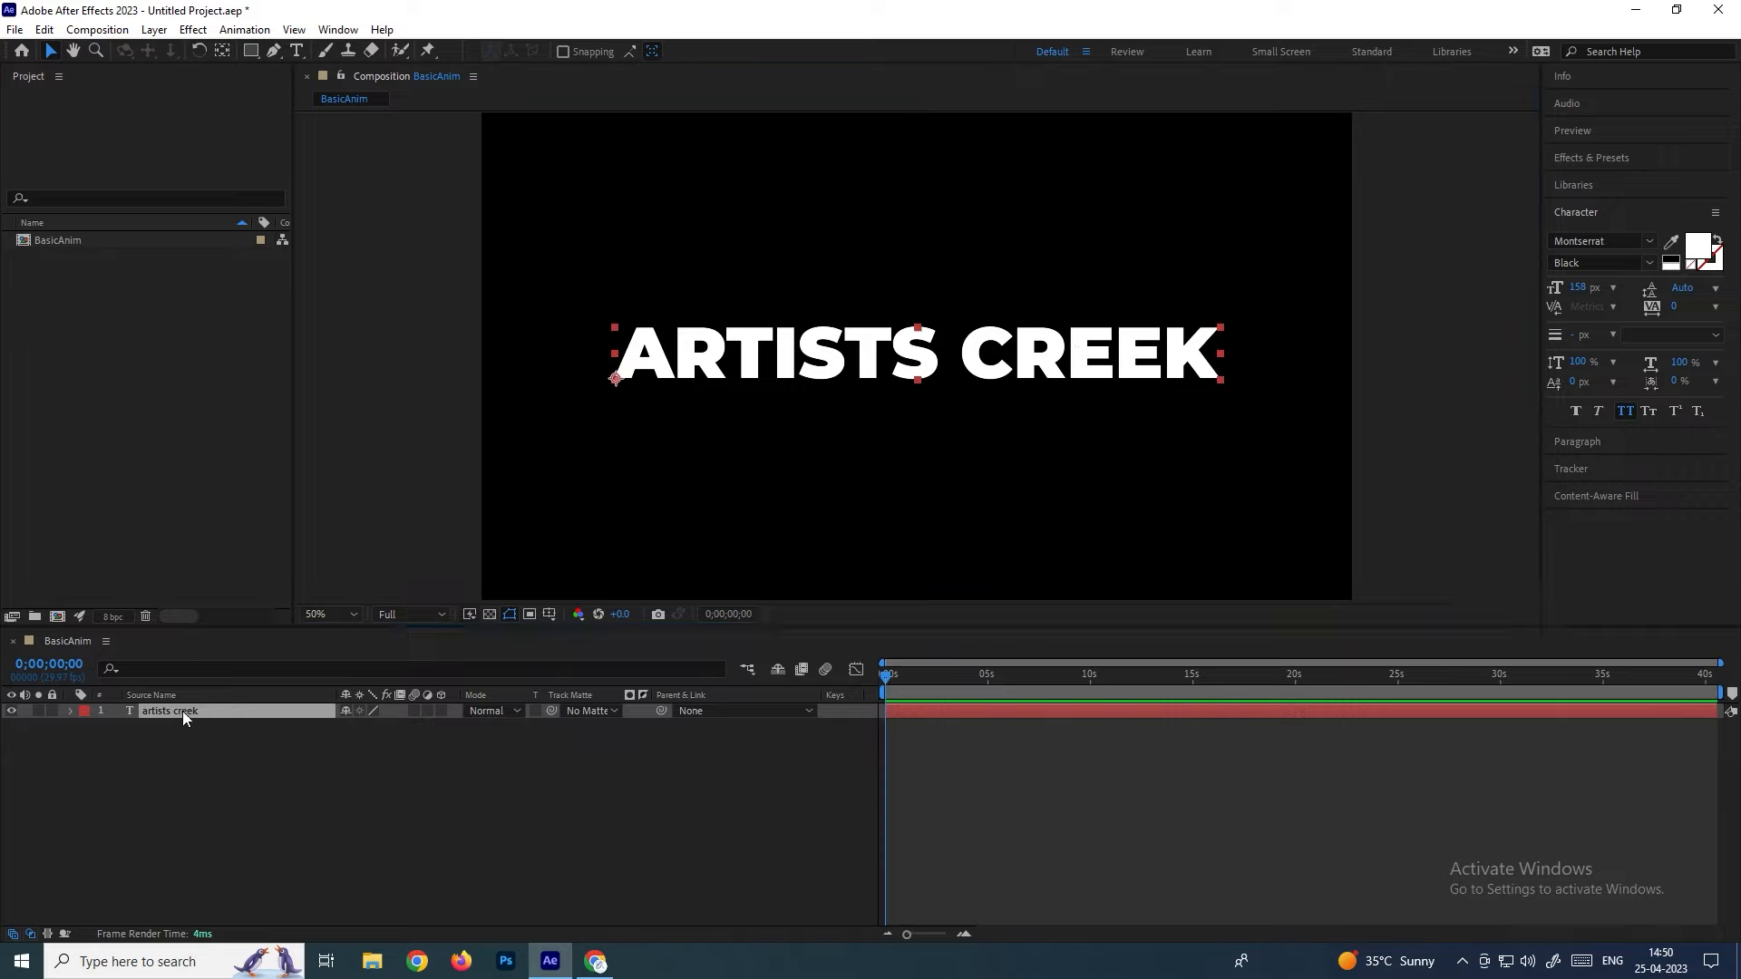
click(70, 712)
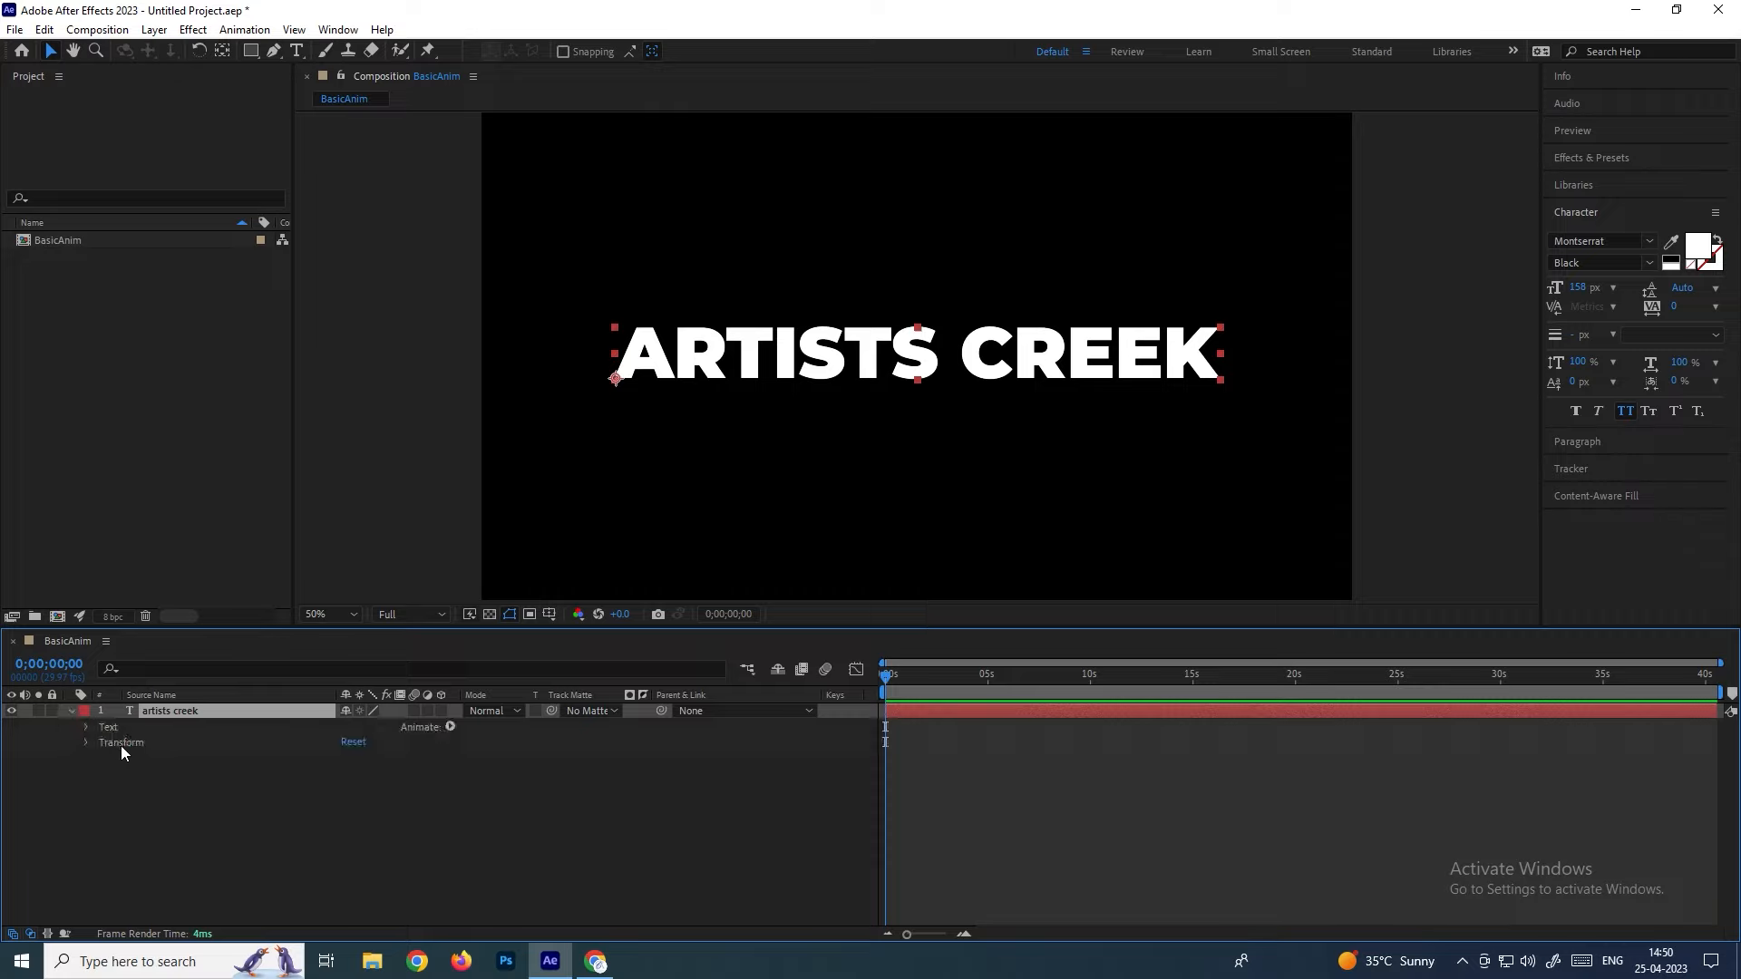
click(121, 741)
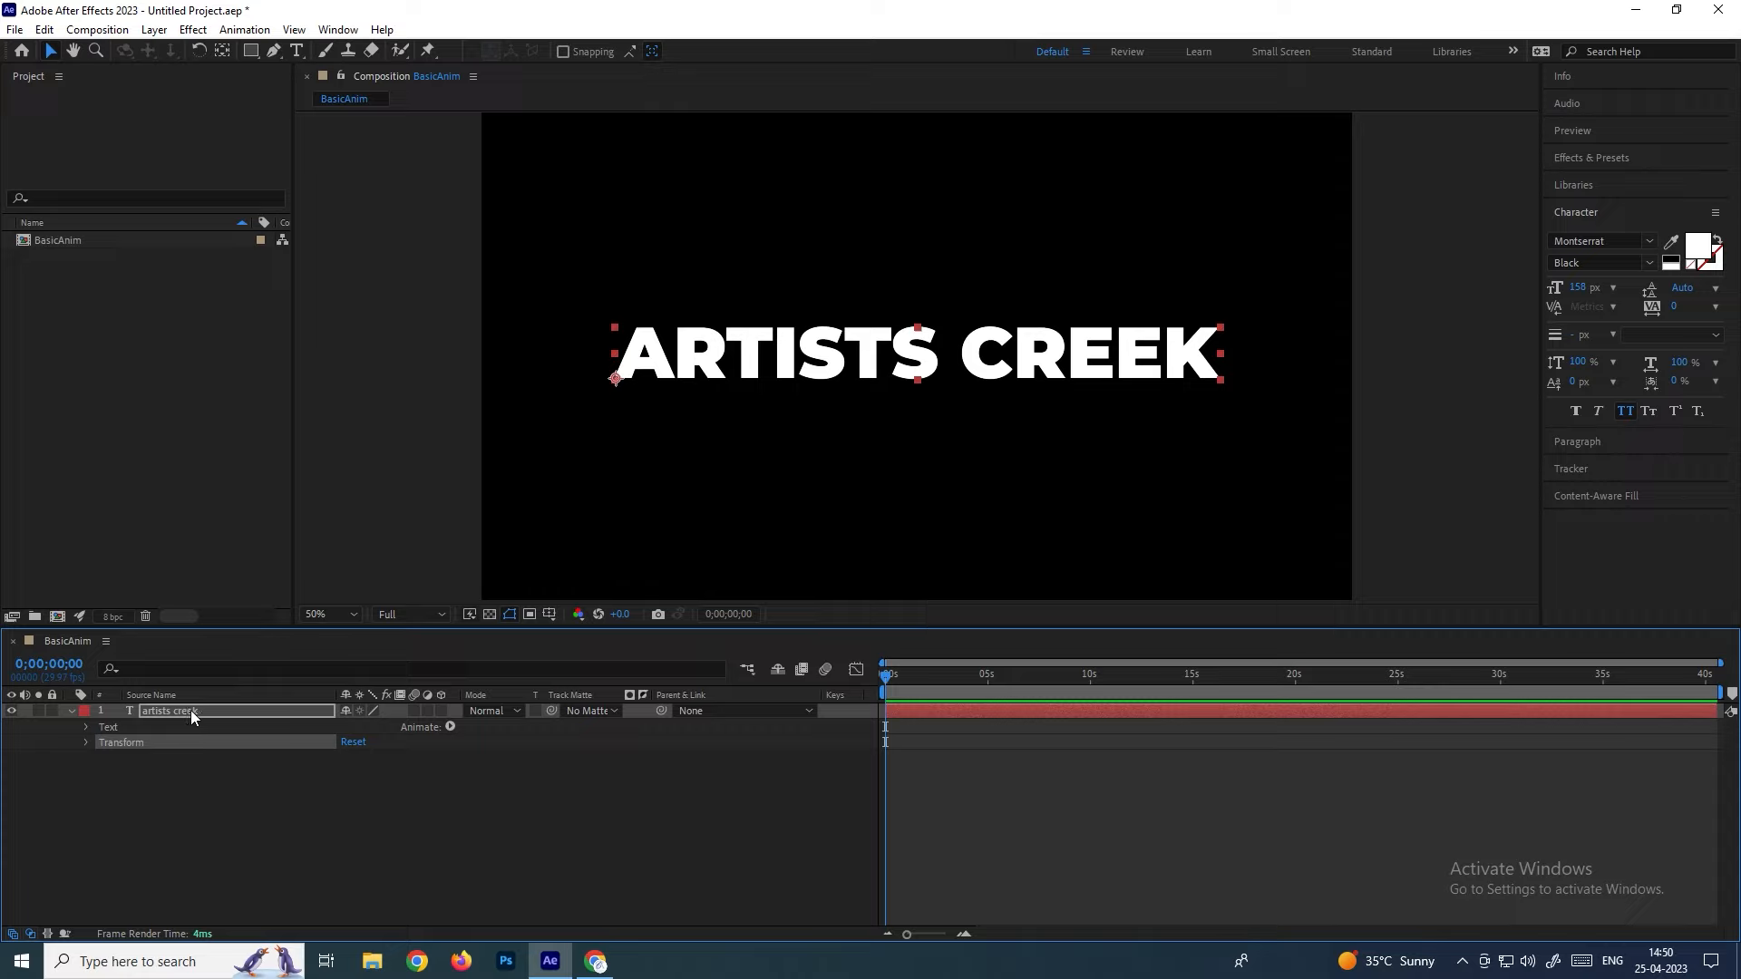
click(87, 743)
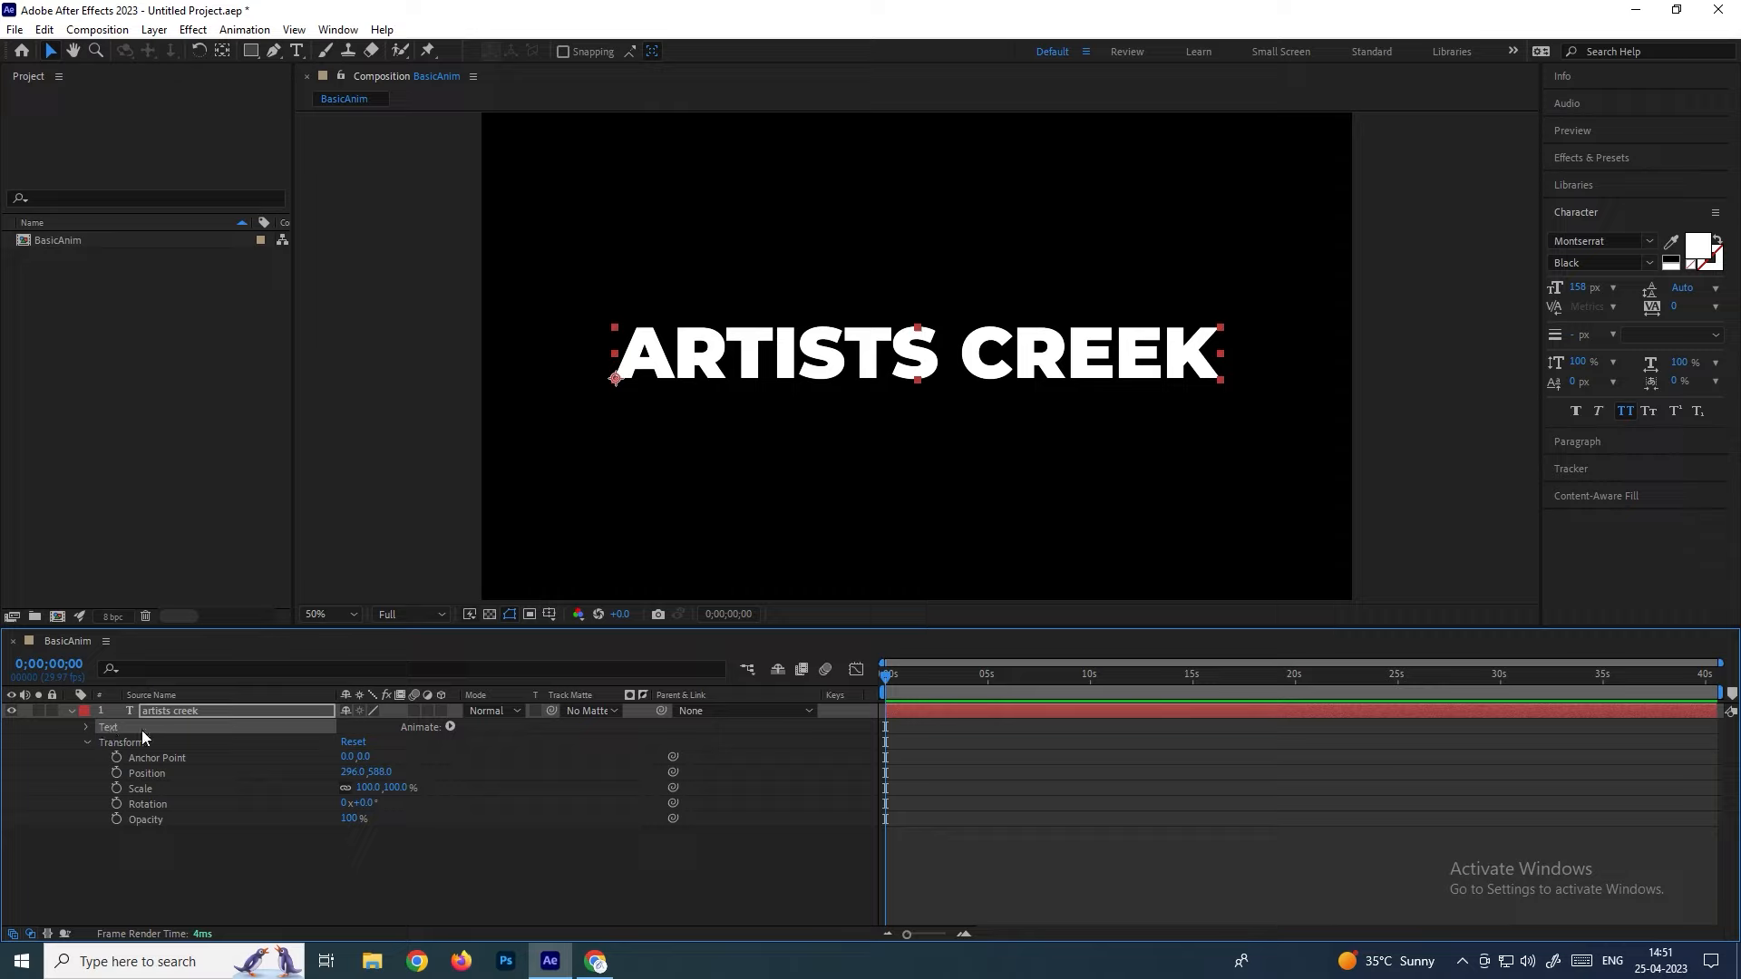
click(121, 744)
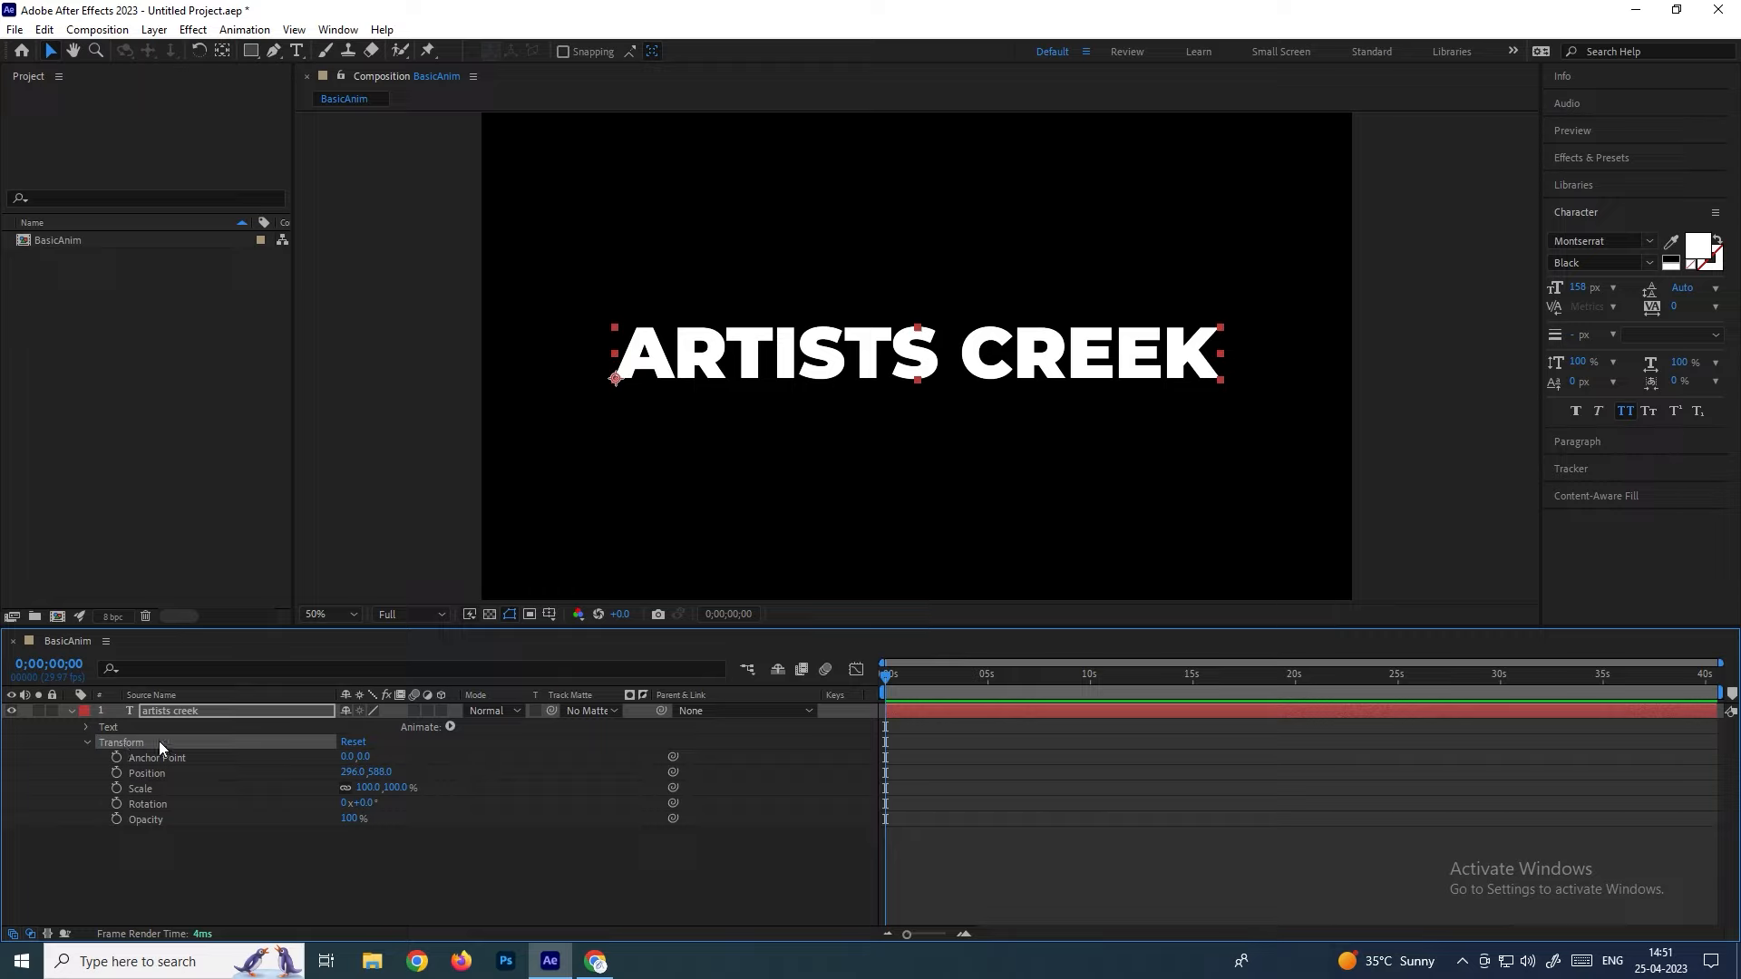
Review the artists creek layer's Transform properties by collapsing and re-expanding them, then collapse the layer
click(88, 742)
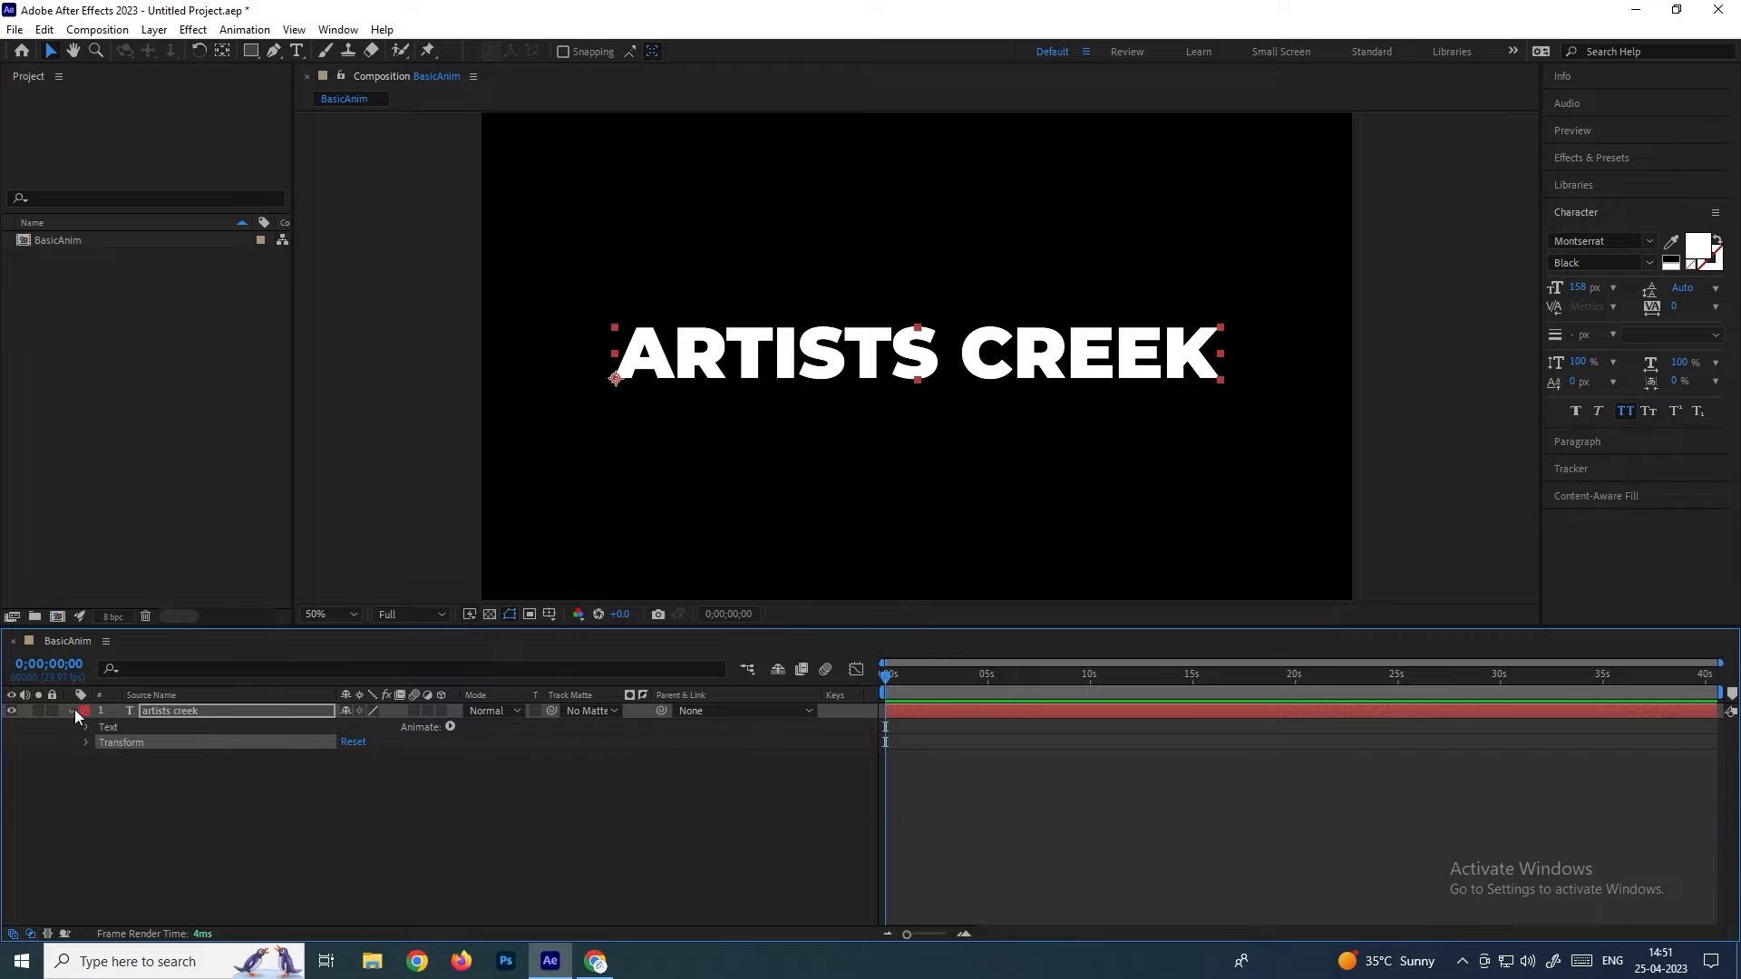
click(72, 711)
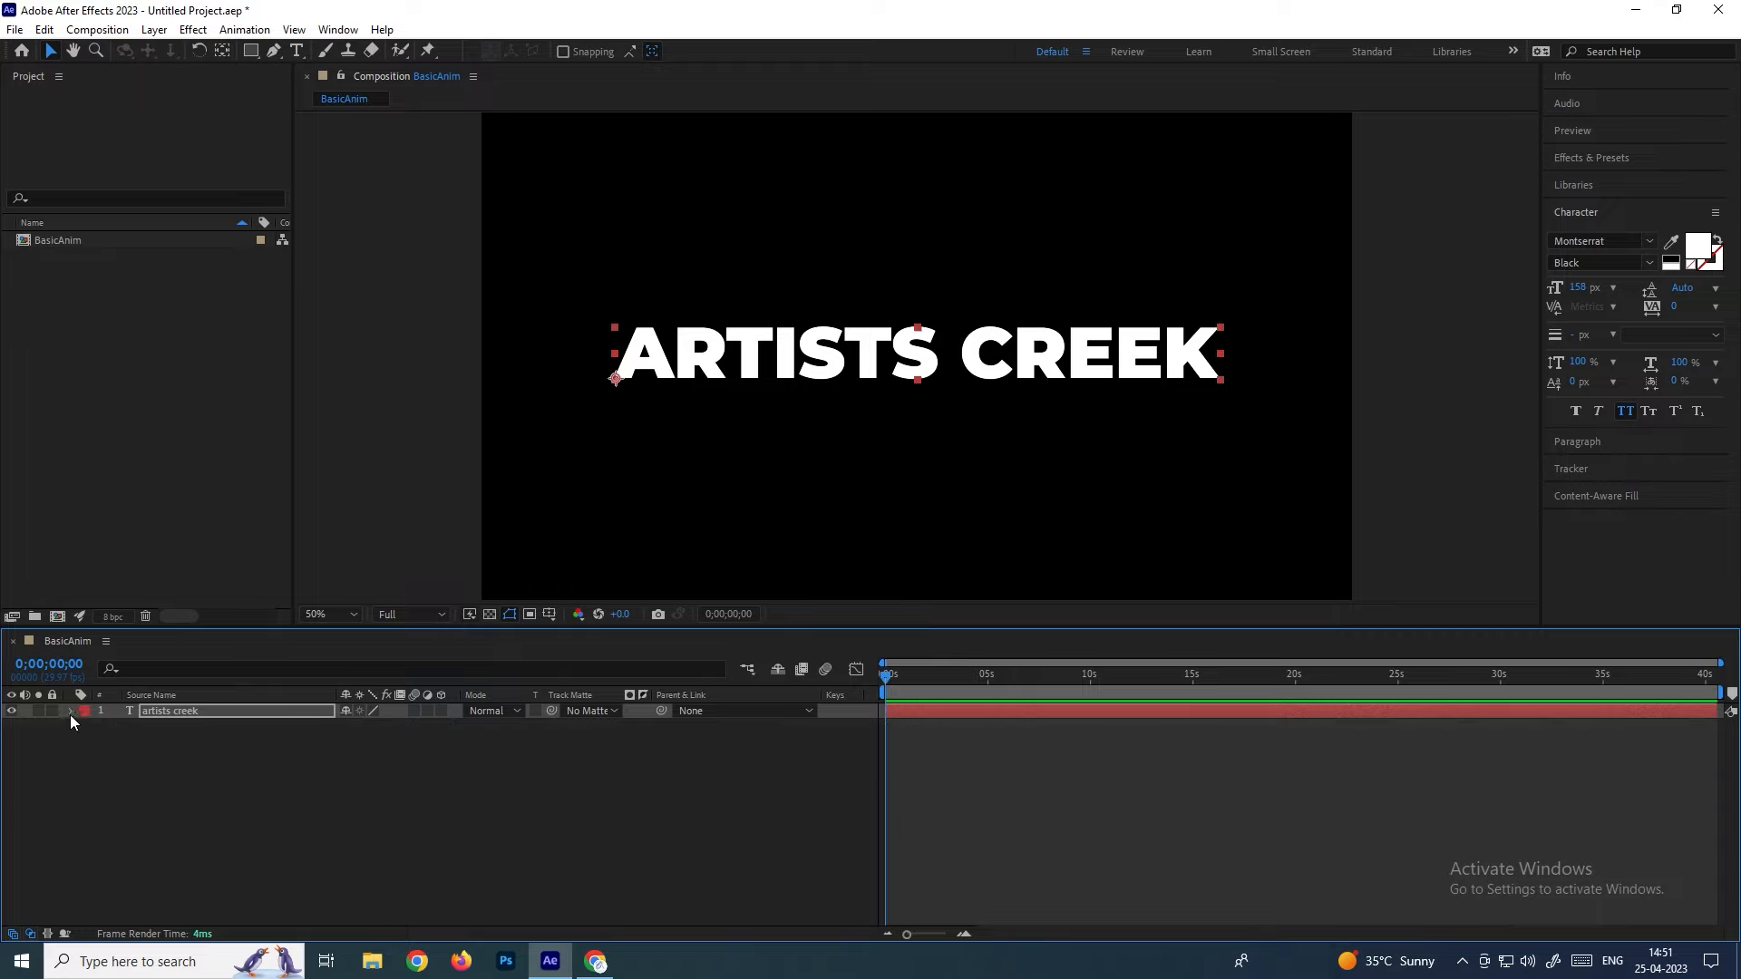
click(72, 713)
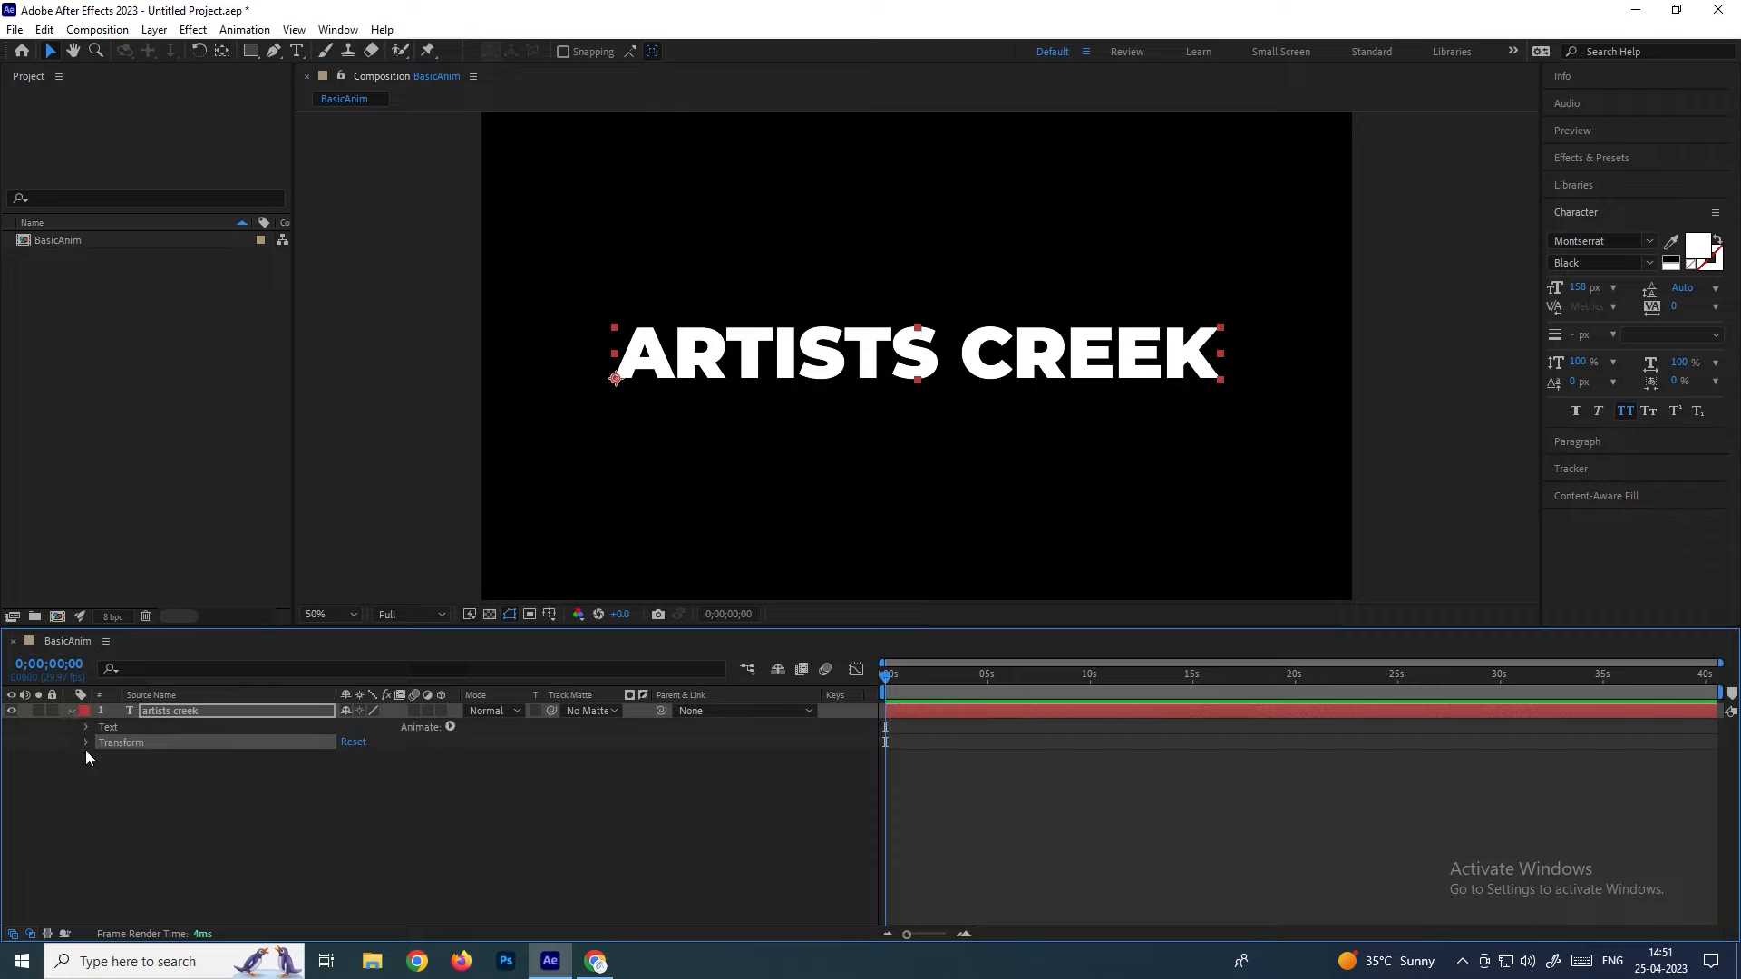
click(86, 742)
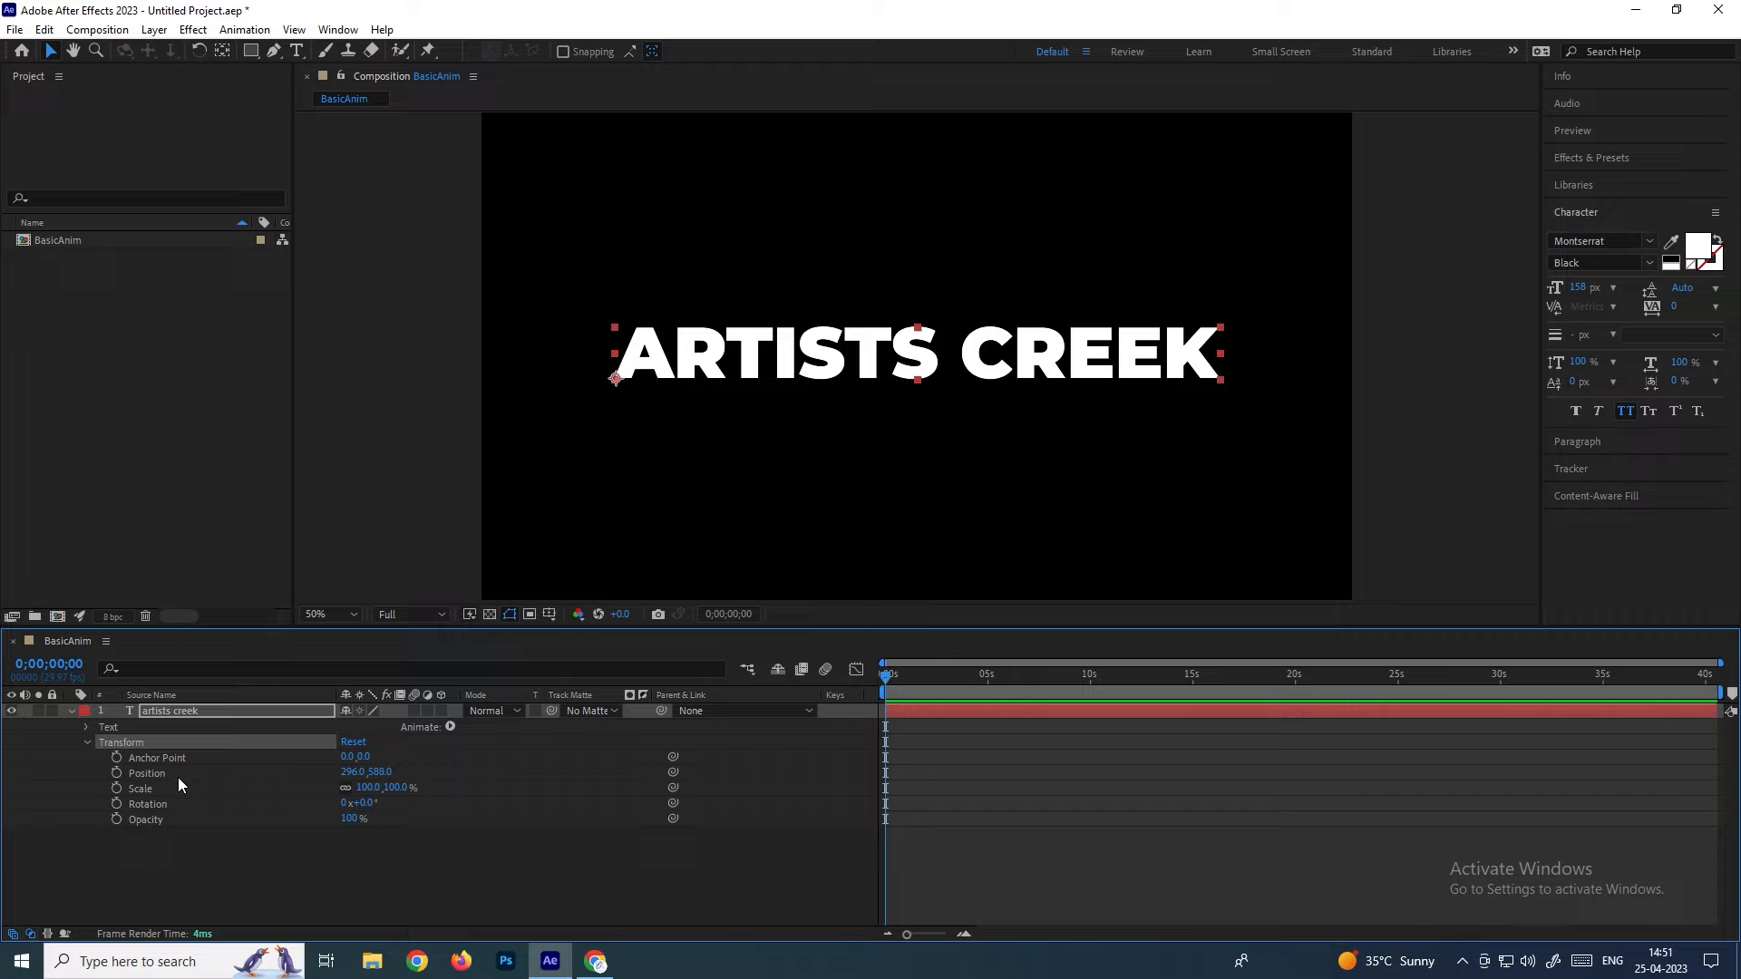
click(72, 711)
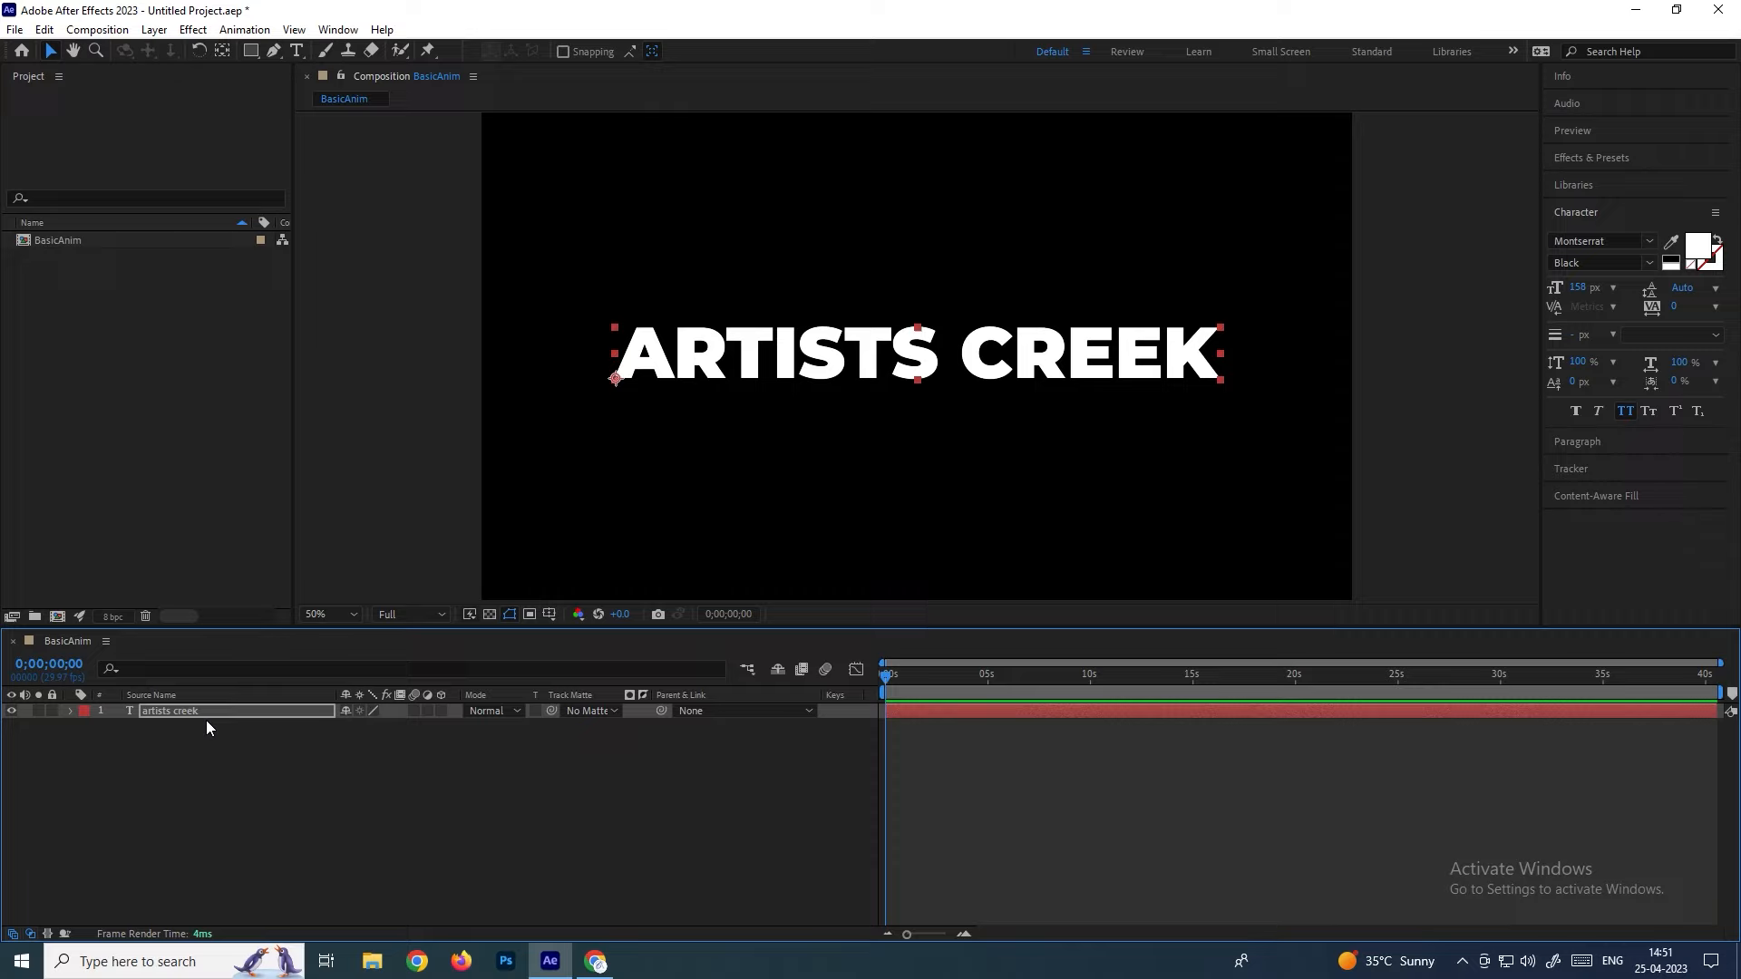
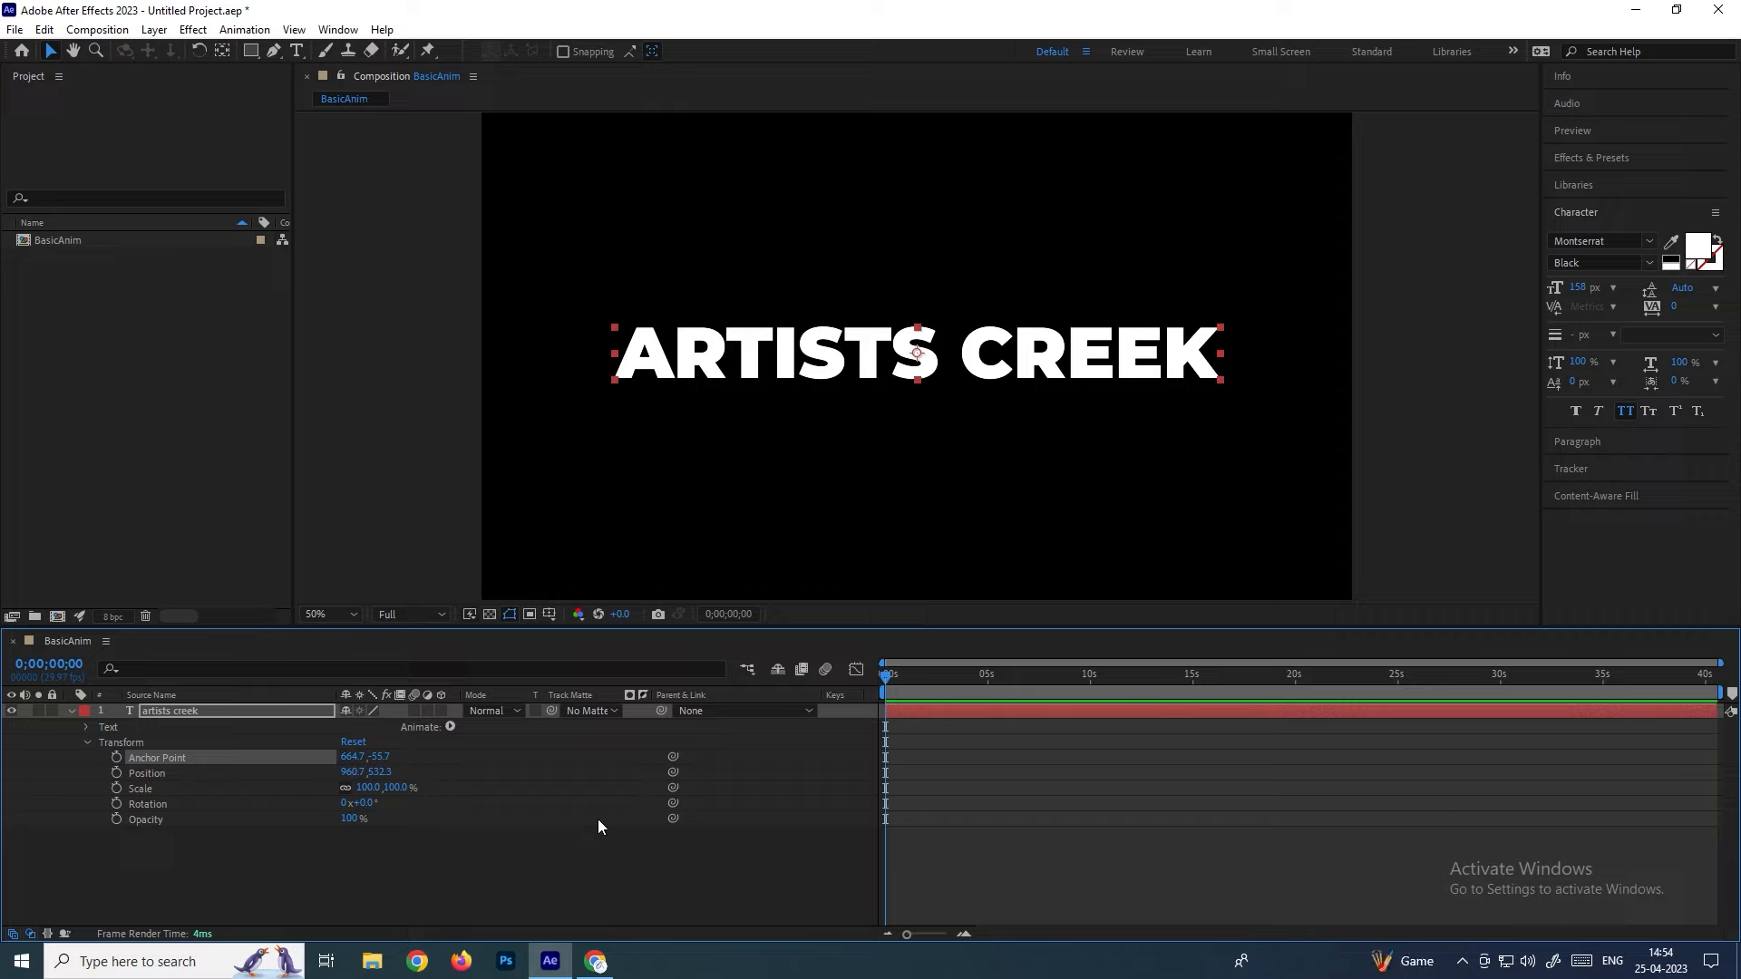
Try moving the title toward the frame's upper-left corner, undo the move, and deselect the layer
click(596, 818)
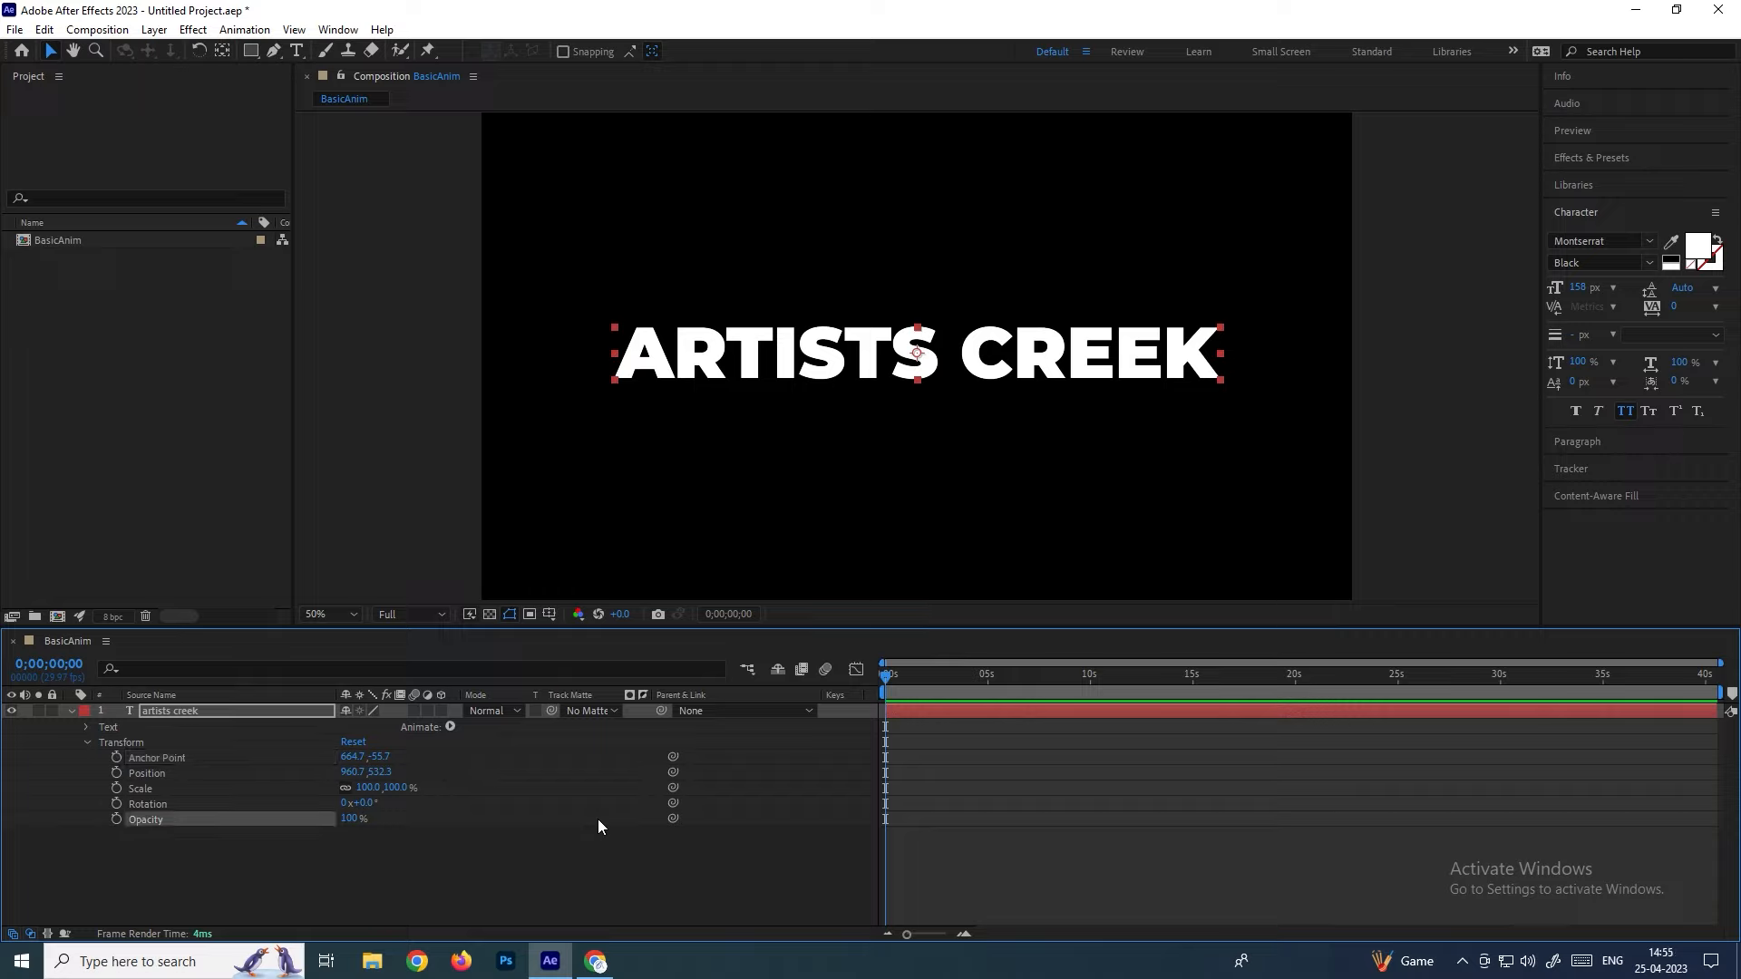
click(959, 526)
drag(851, 382, 726, 221)
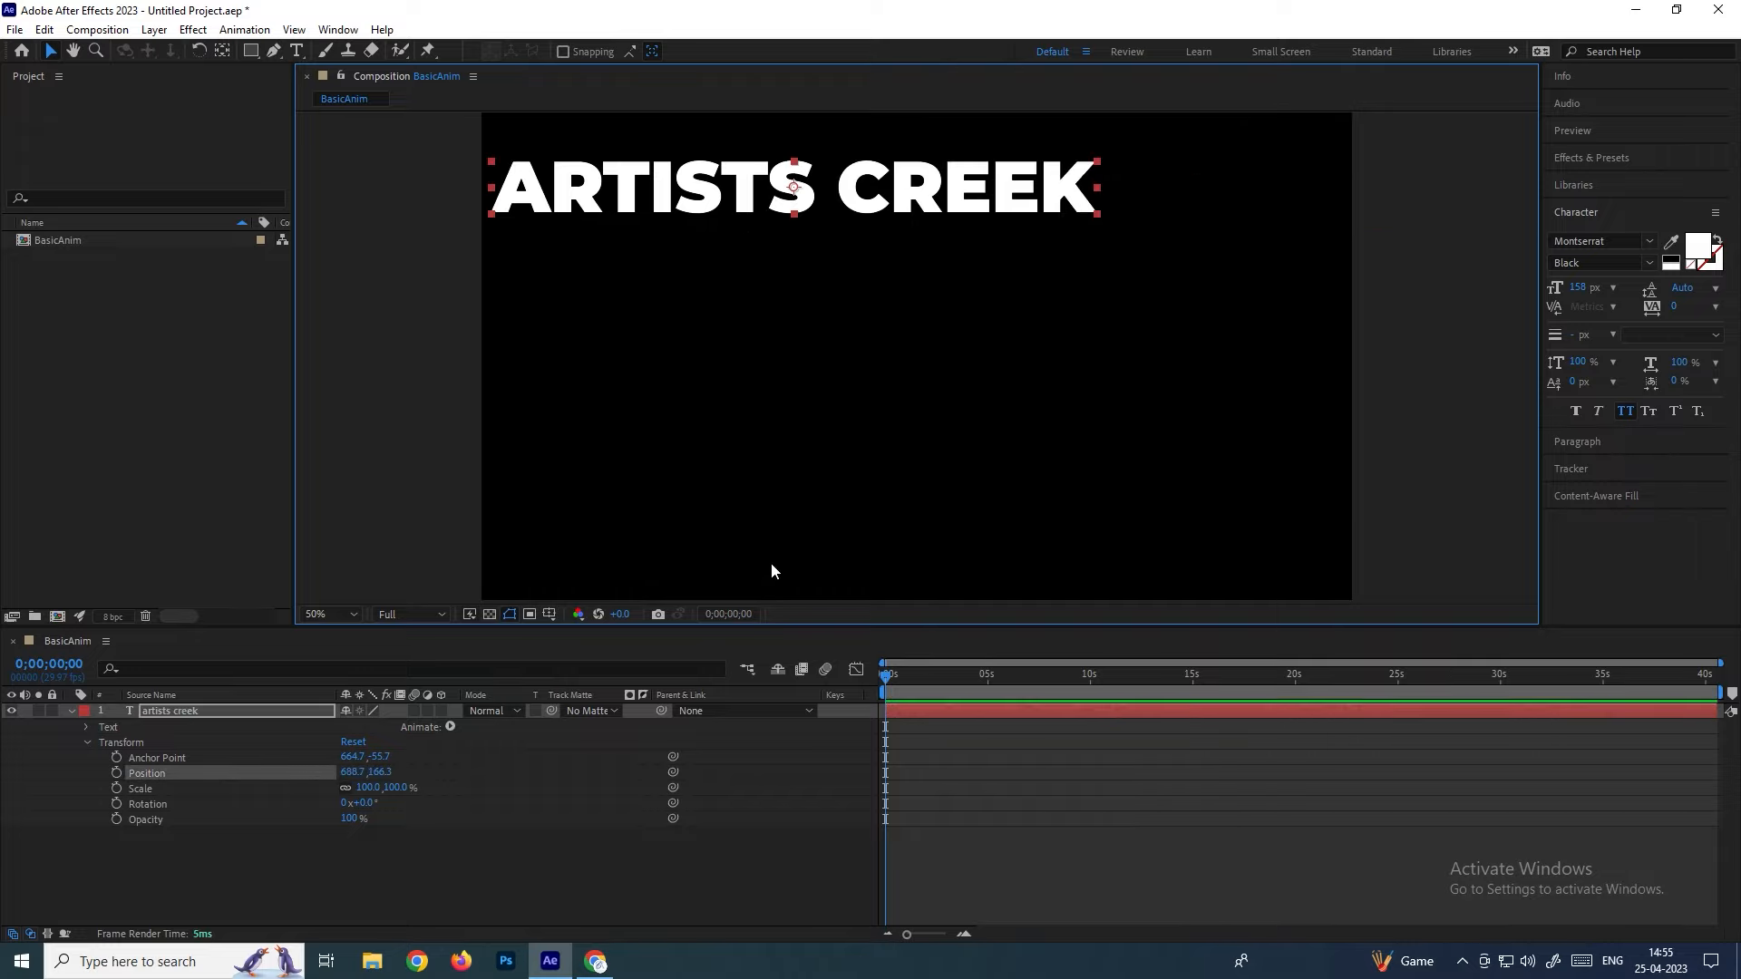
key(ctrl+Home)
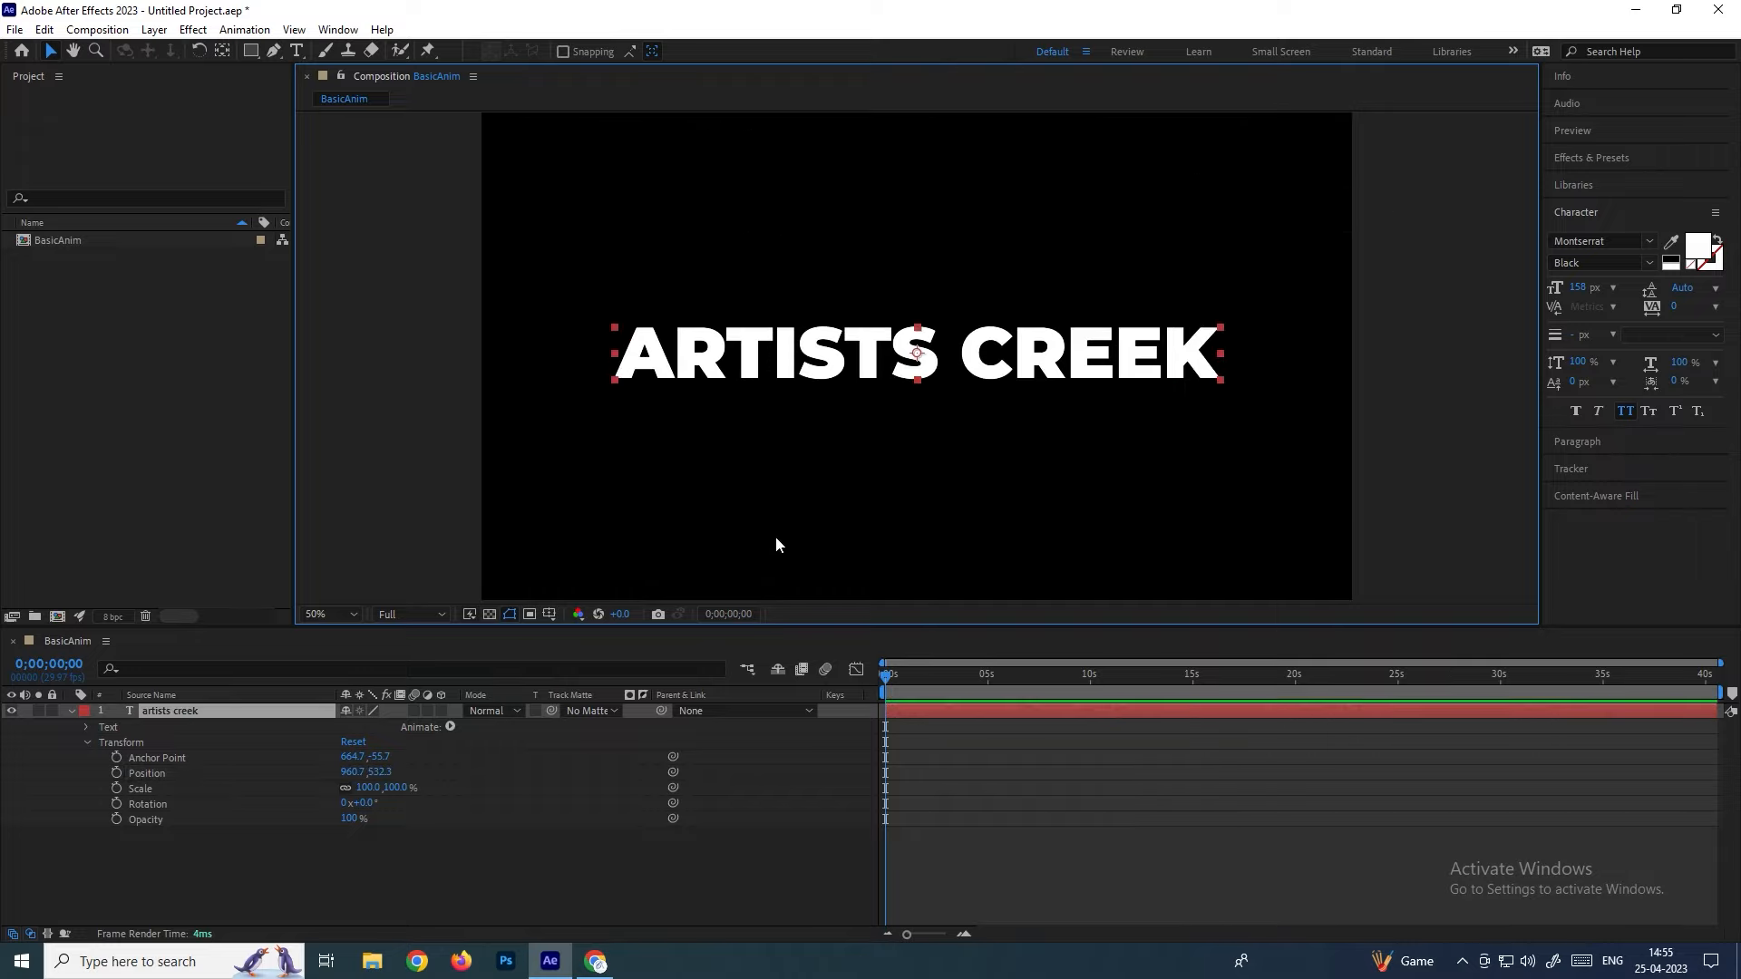
key(ctrl+z)
key(ctrl+z)
key(ctrl+shift+z)
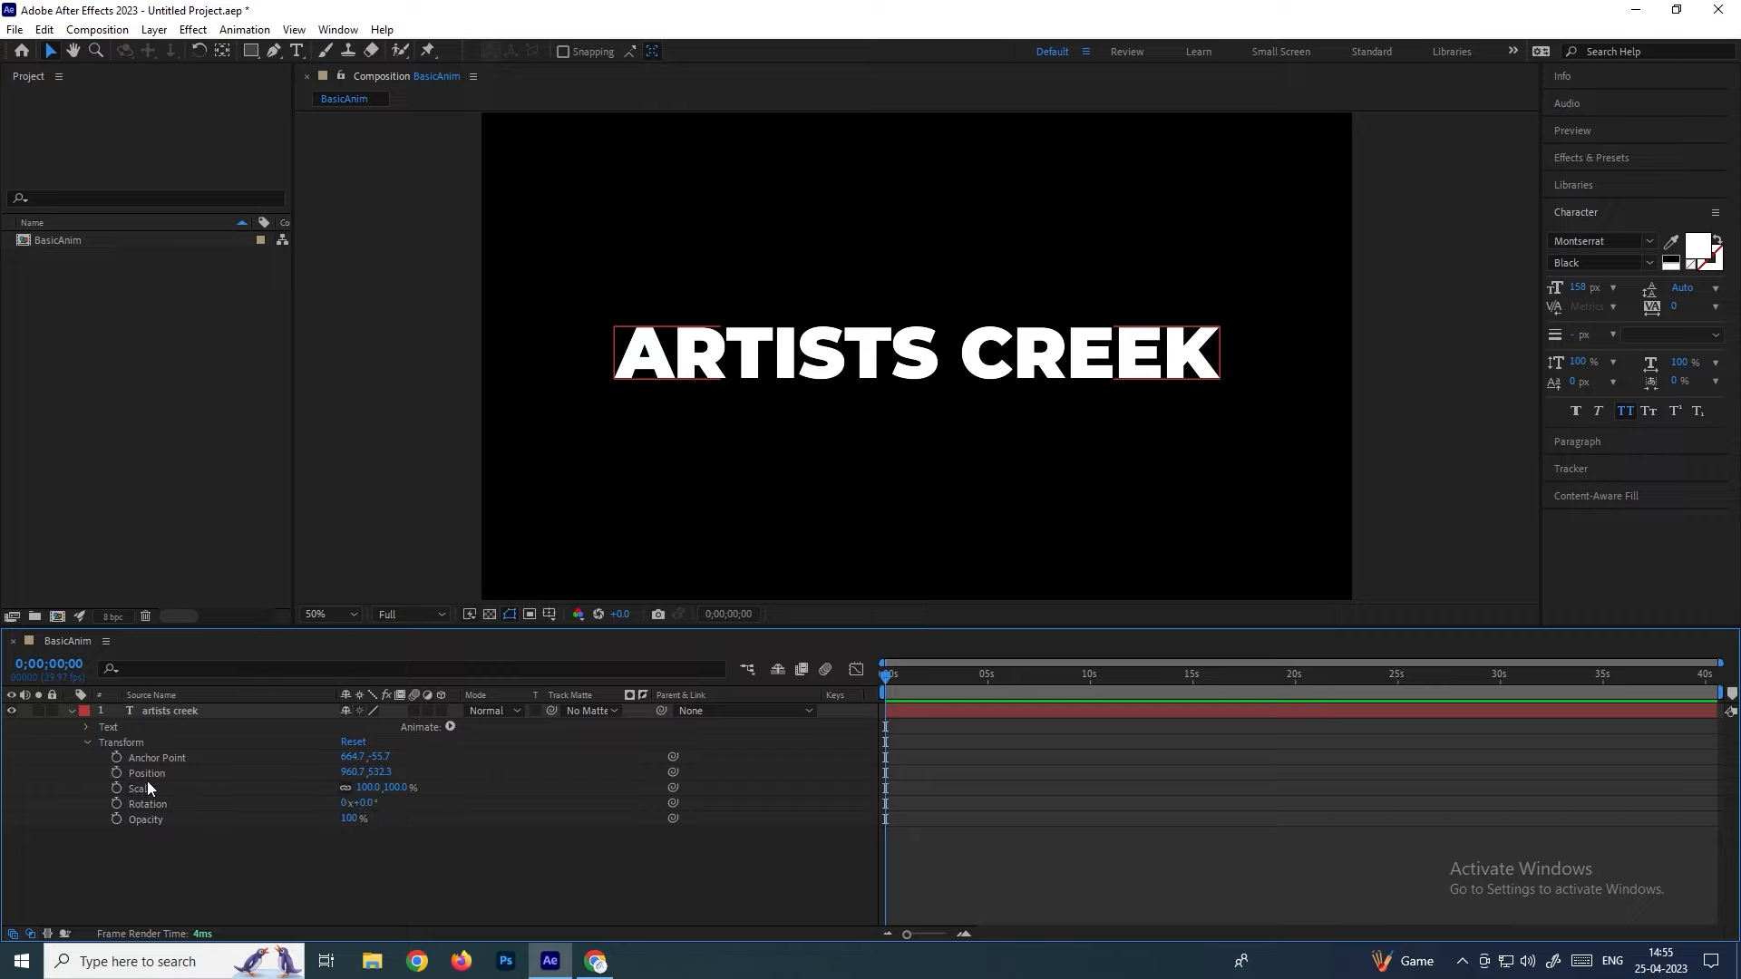
click(724, 524)
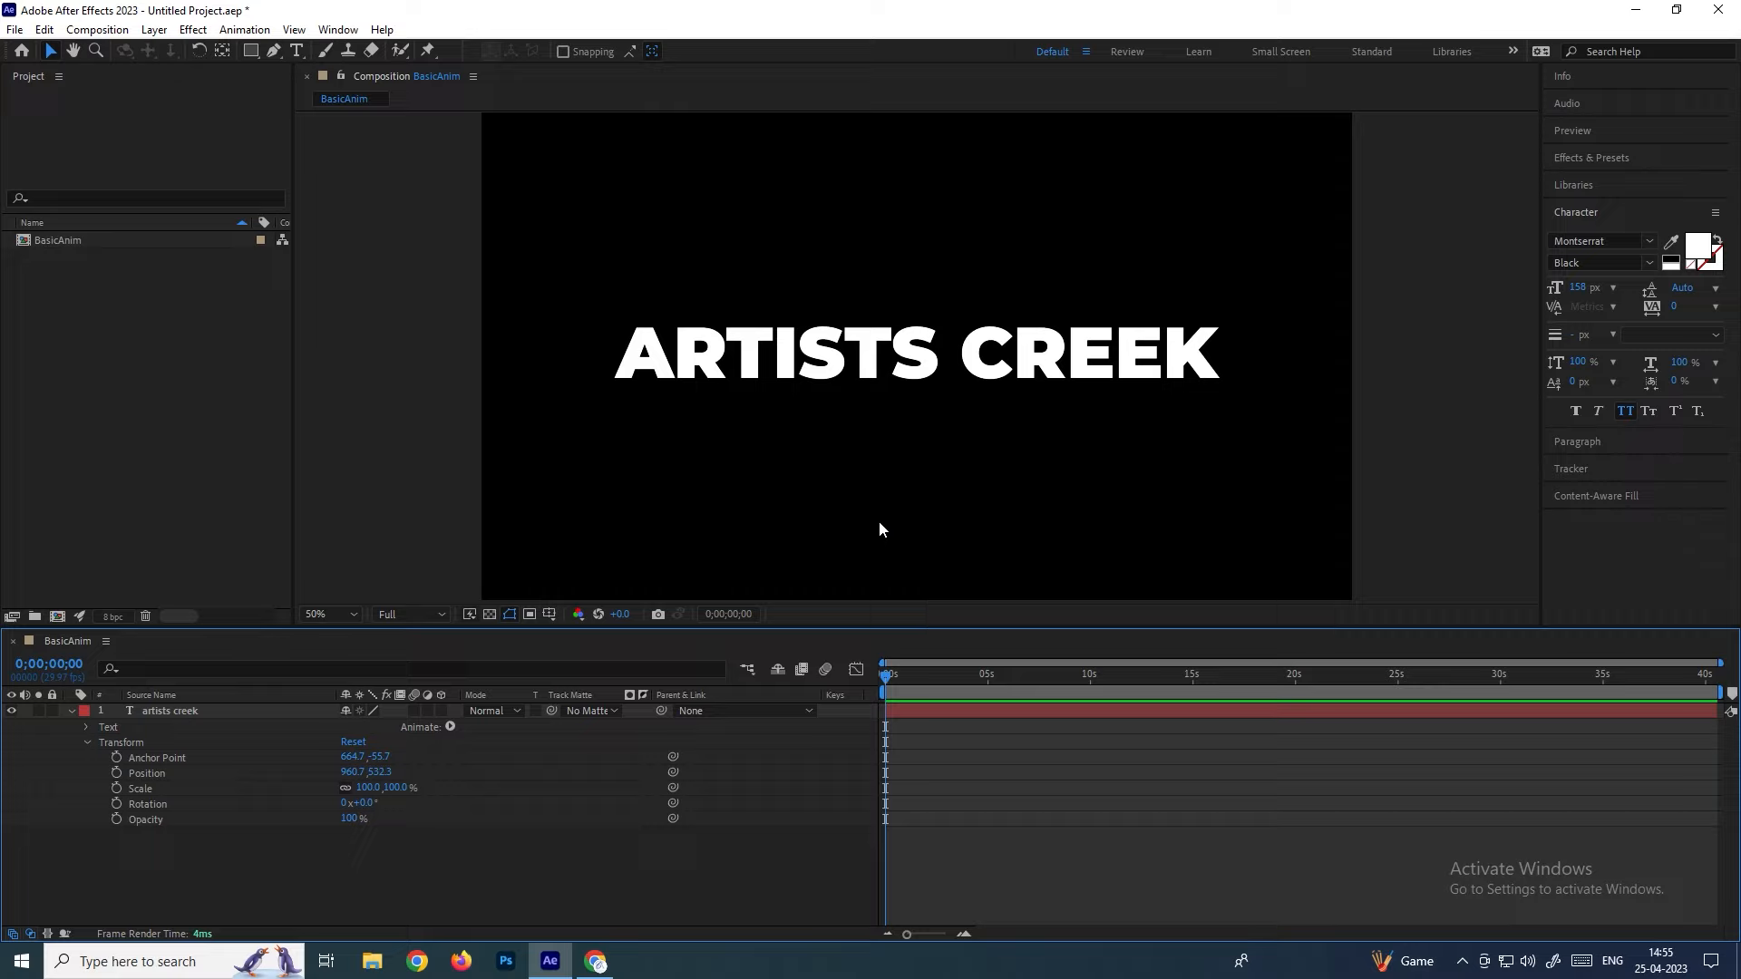
Set the BasicAnim composition's duration to 0;00;05;18
scroll(899, 511, down, 2)
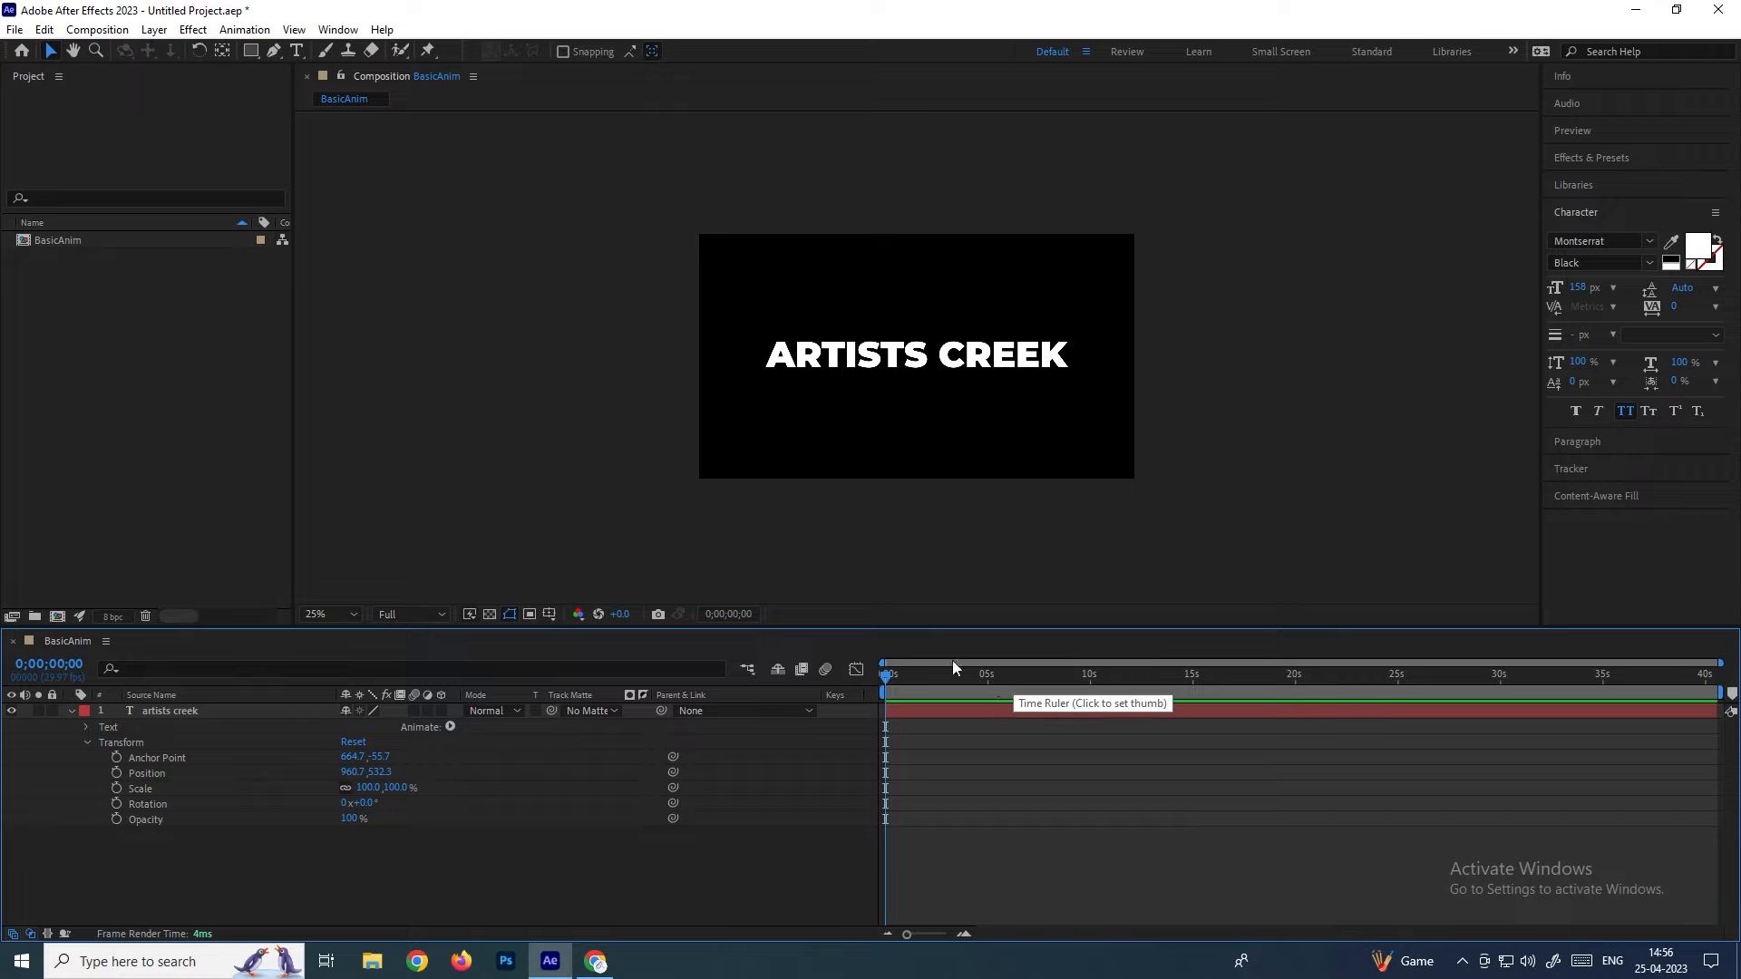
click(84, 239)
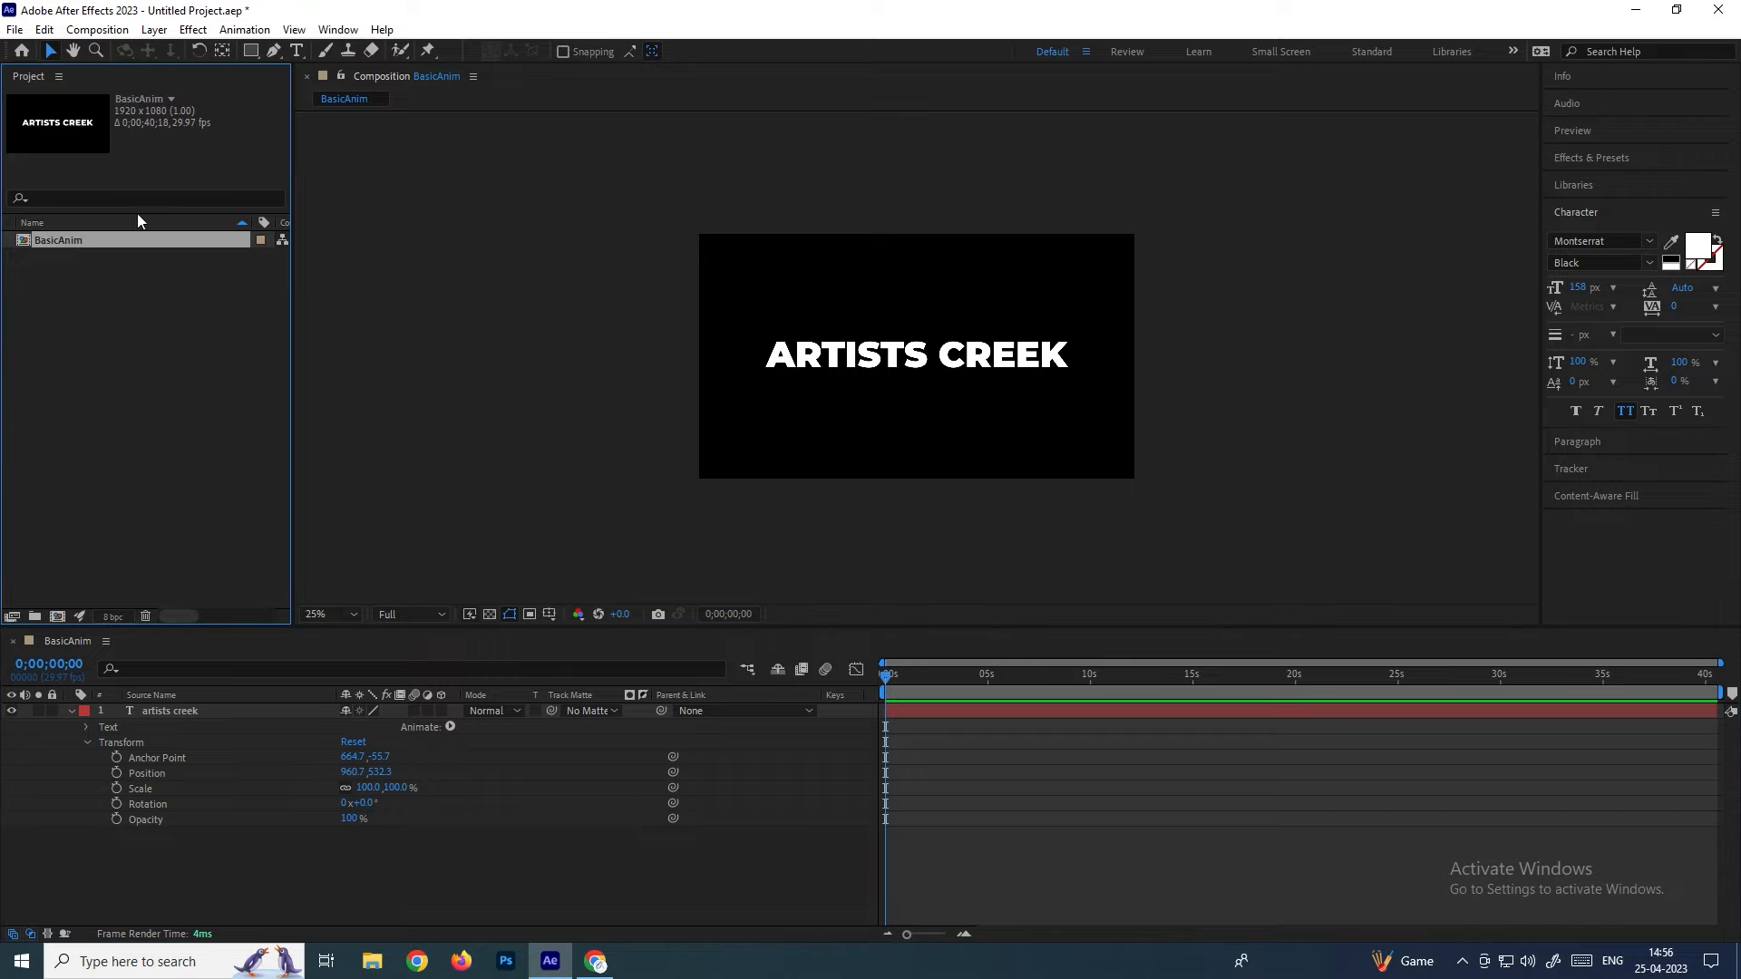
click(97, 29)
click(175, 77)
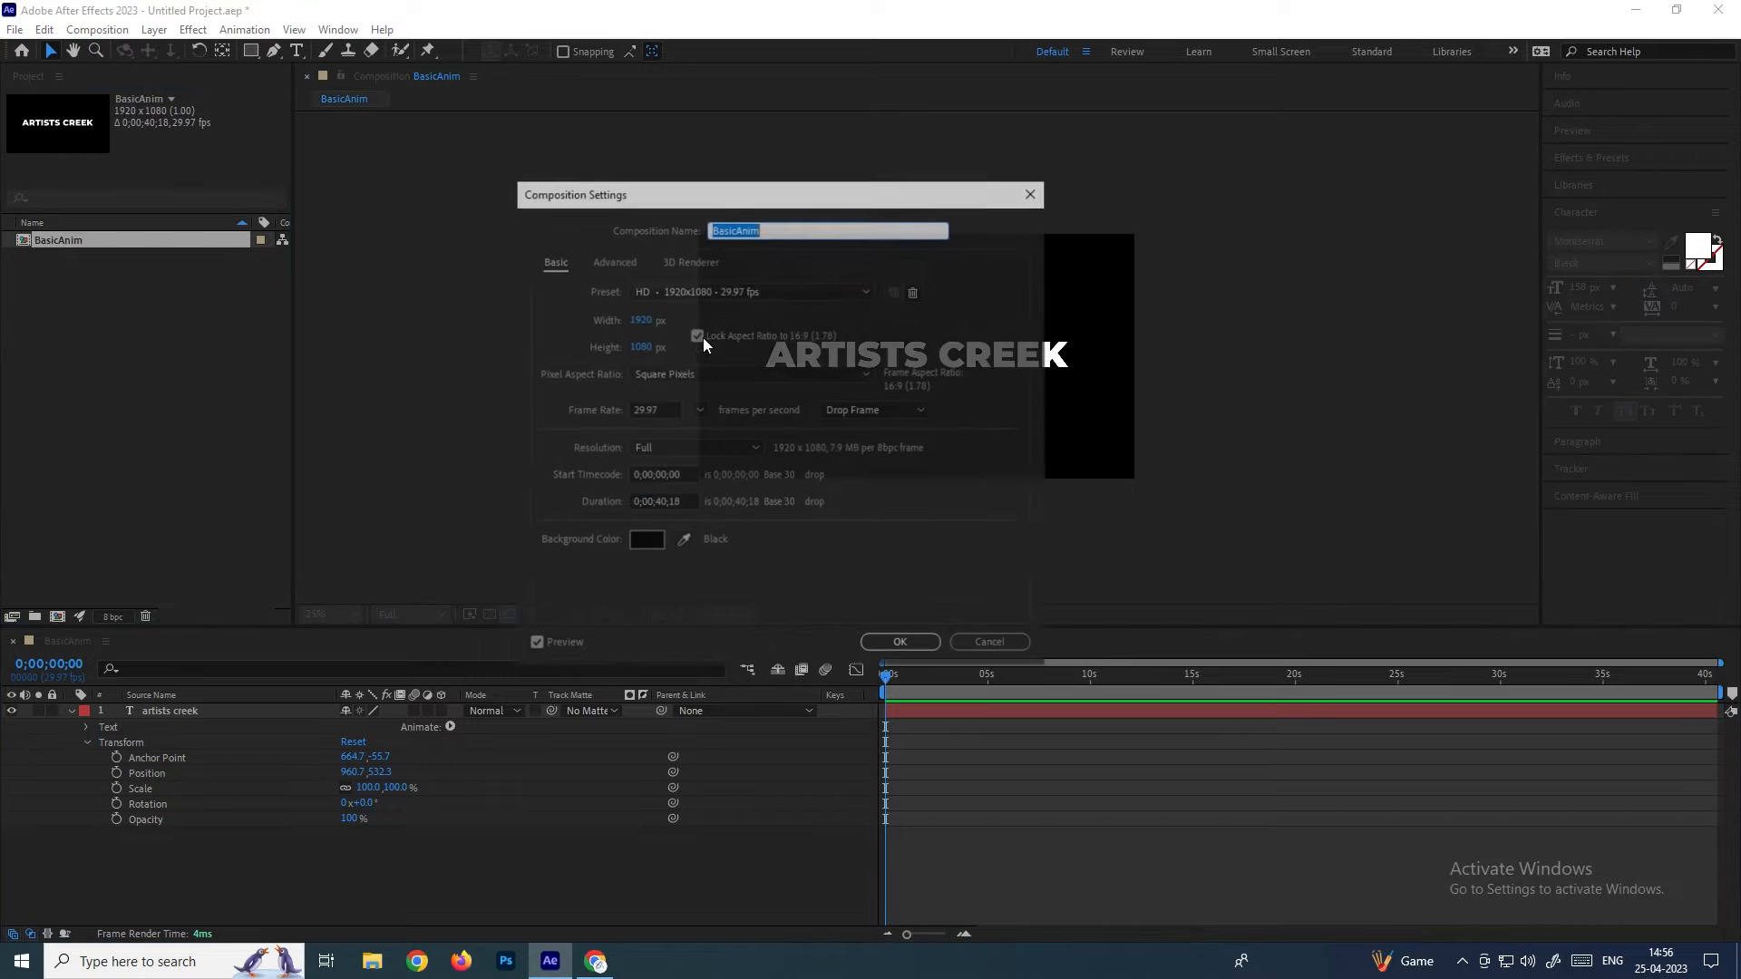
click(664, 500)
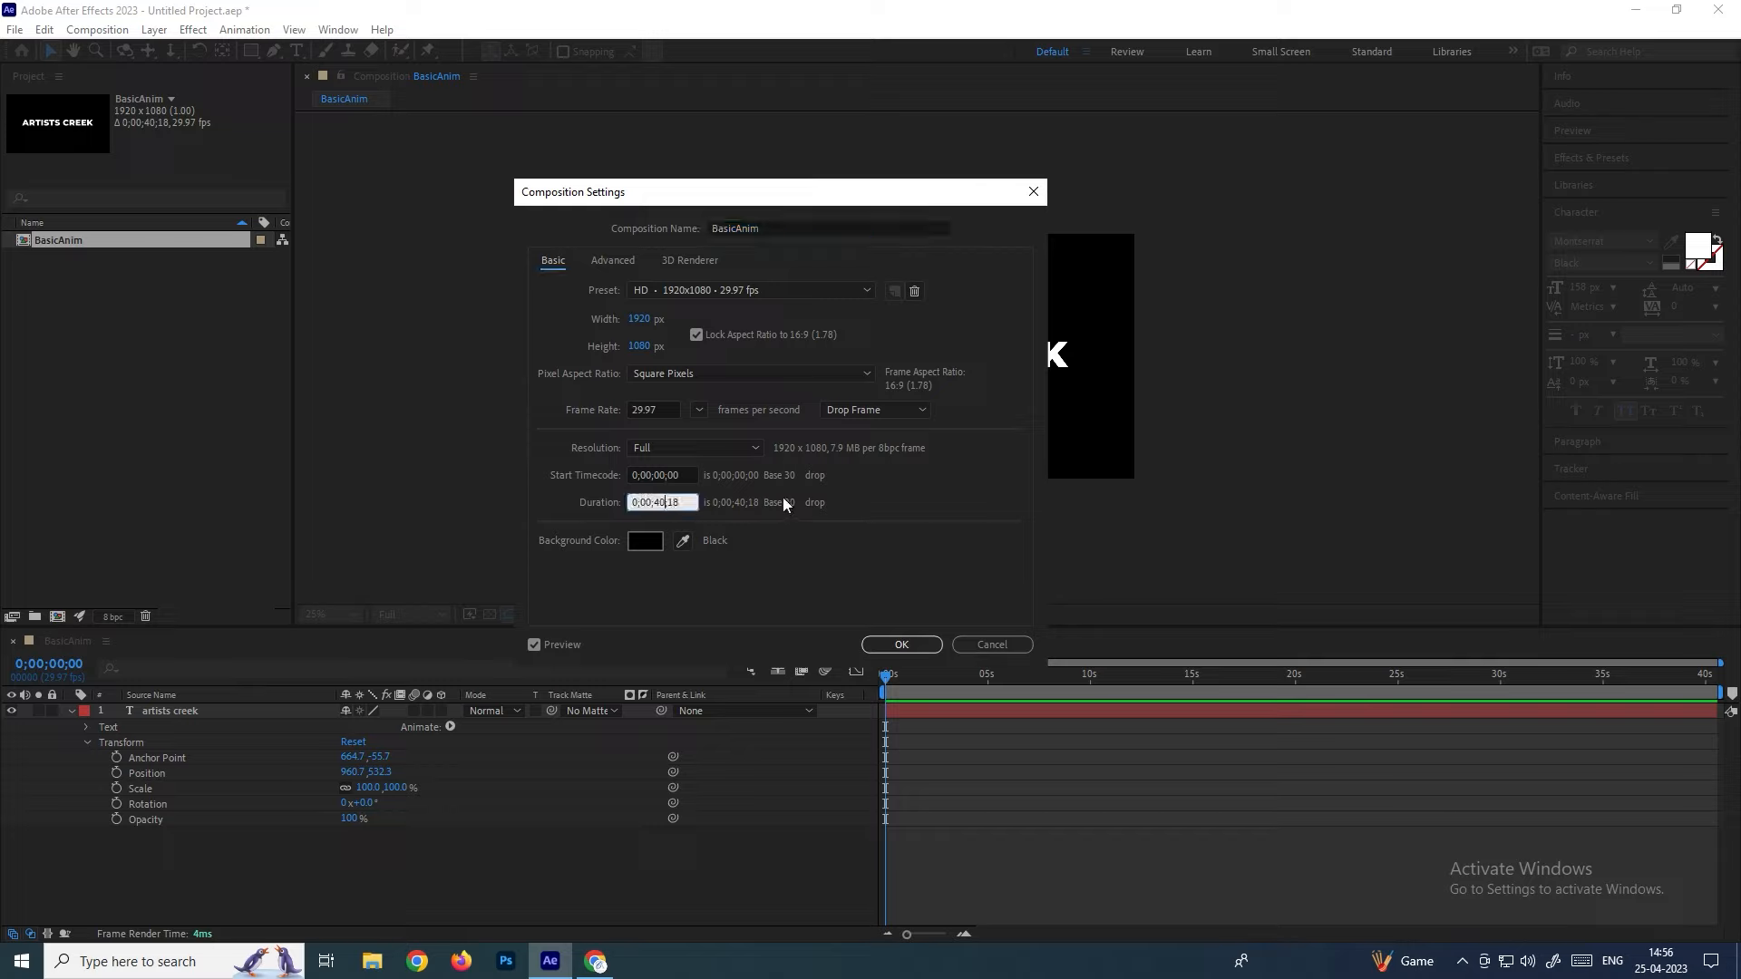
key(BackSpace)
key(BackSpace)
text(5)
key(Return)
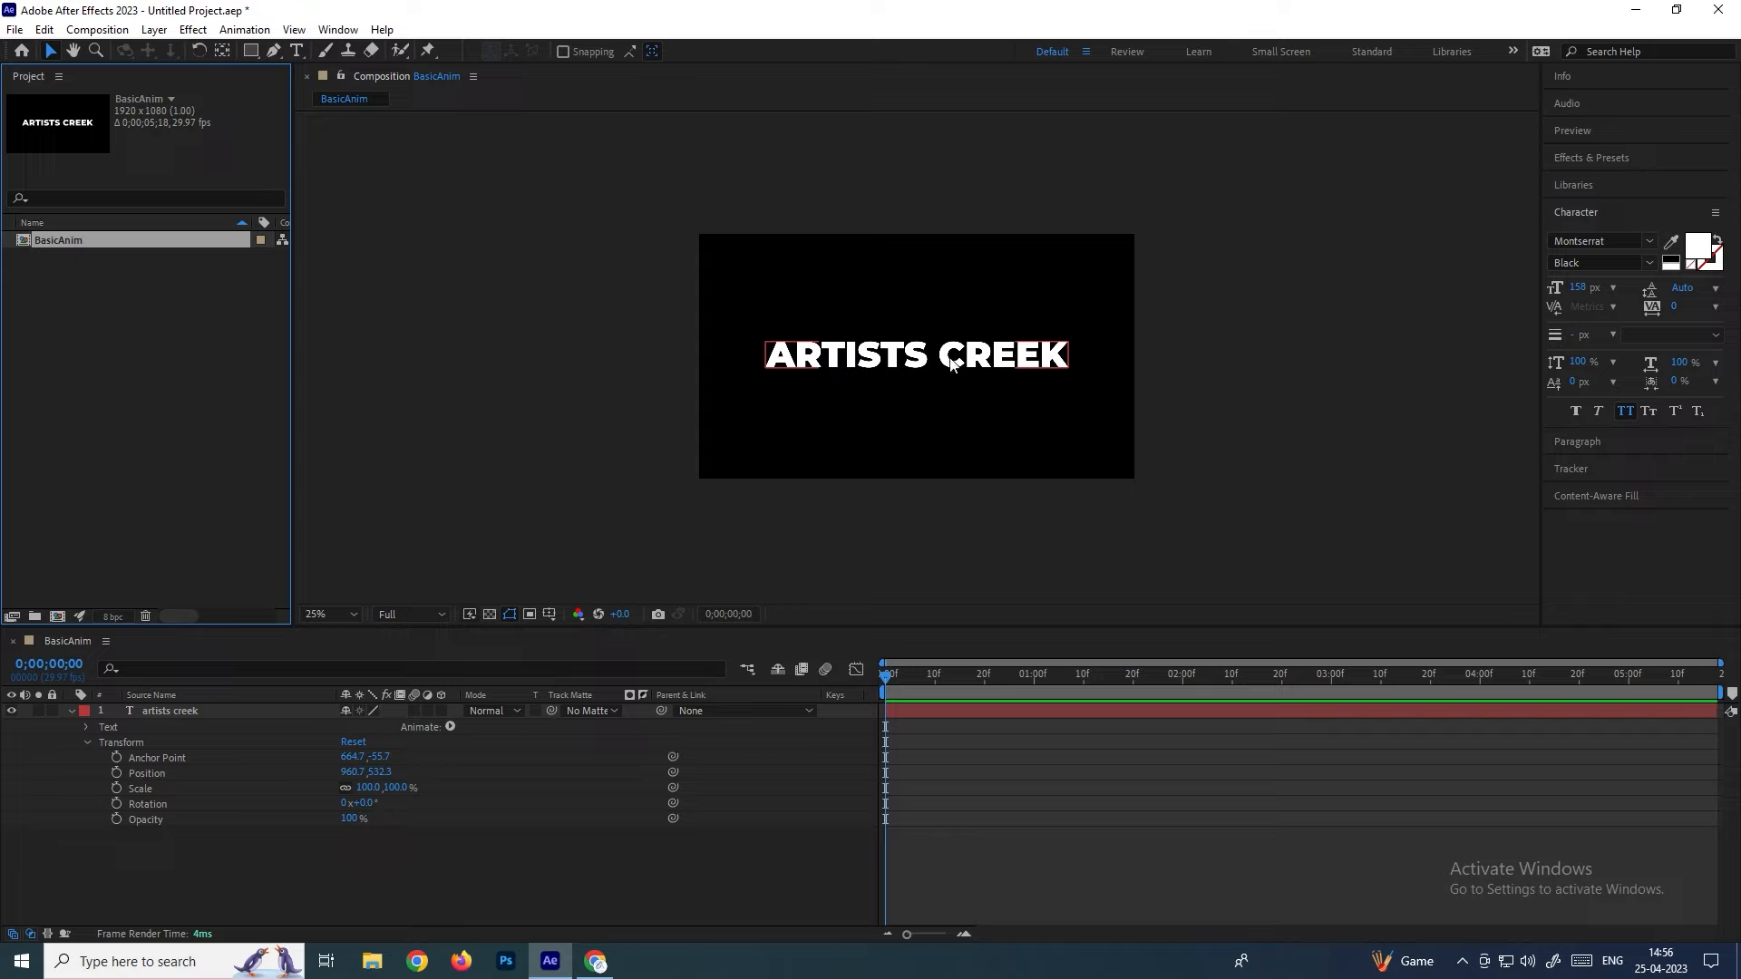
Move the title just outside the frame's left edge, to about -751, 532, and enable Position keyframing at 0;00;00;00
click(187, 771)
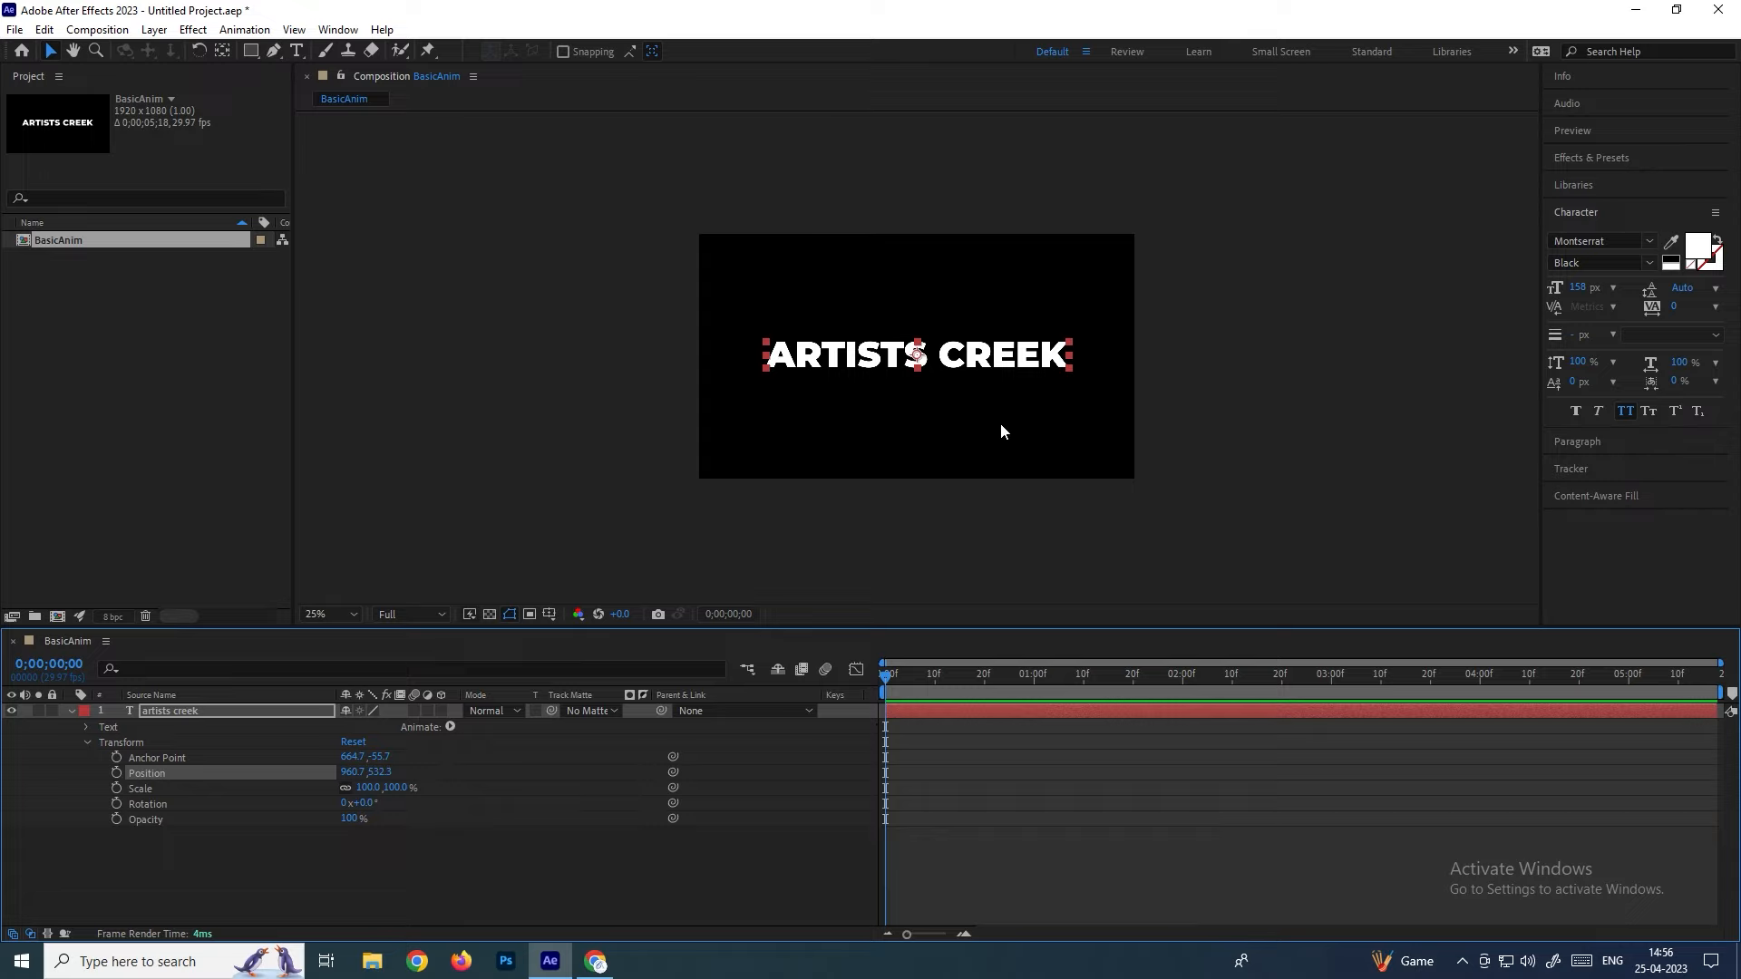
drag(985, 361, 839, 372)
key(ctrl+z)
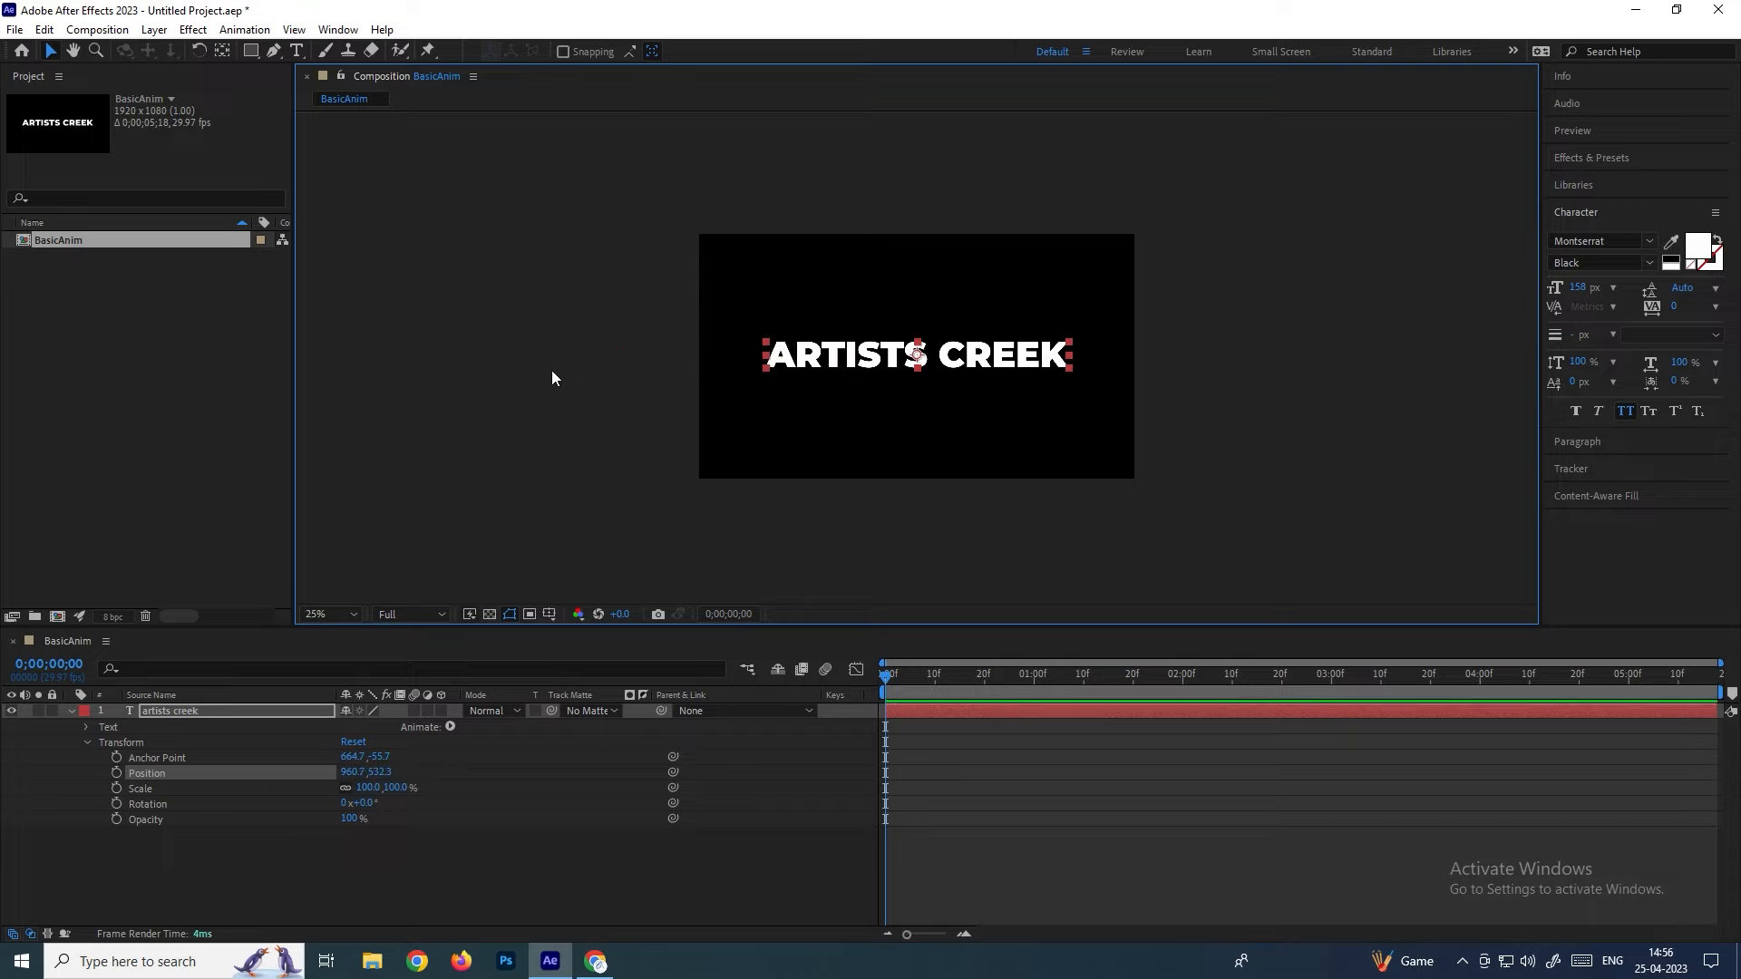
drag(975, 367, 579, 363)
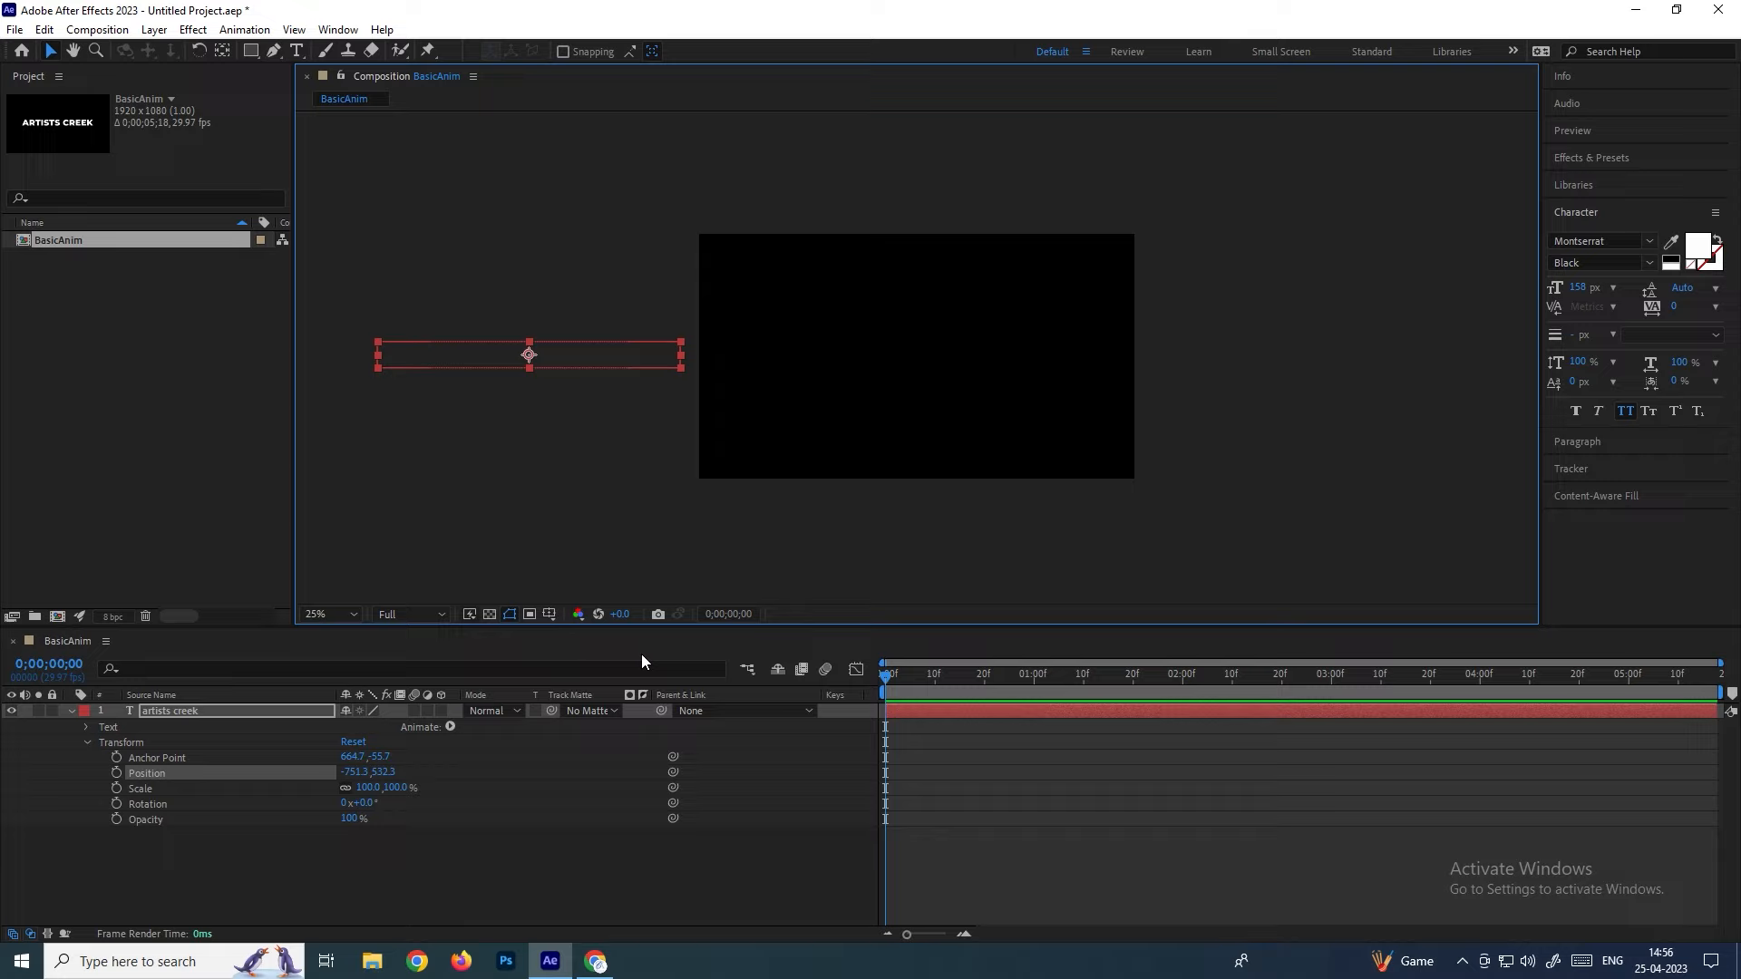
click(118, 773)
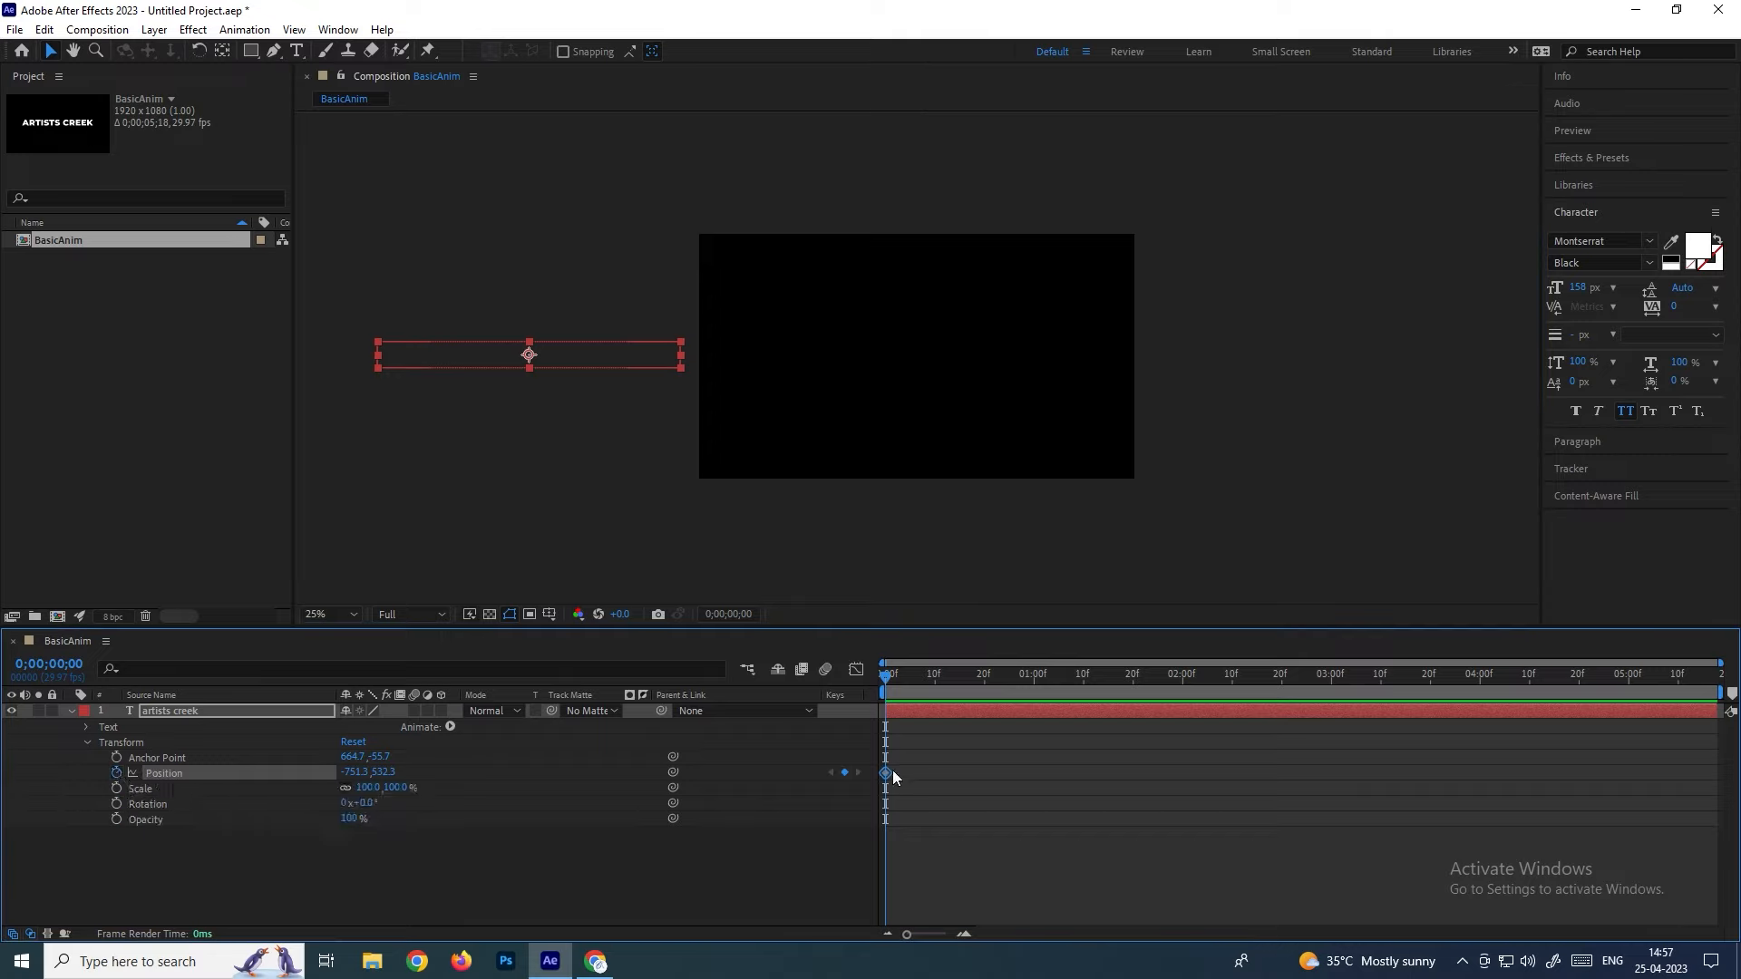
Scrub through the first few frames around the initial Position keyframe, return to 0;00;00;00 and select that keyframe
drag(884, 695, 910, 691)
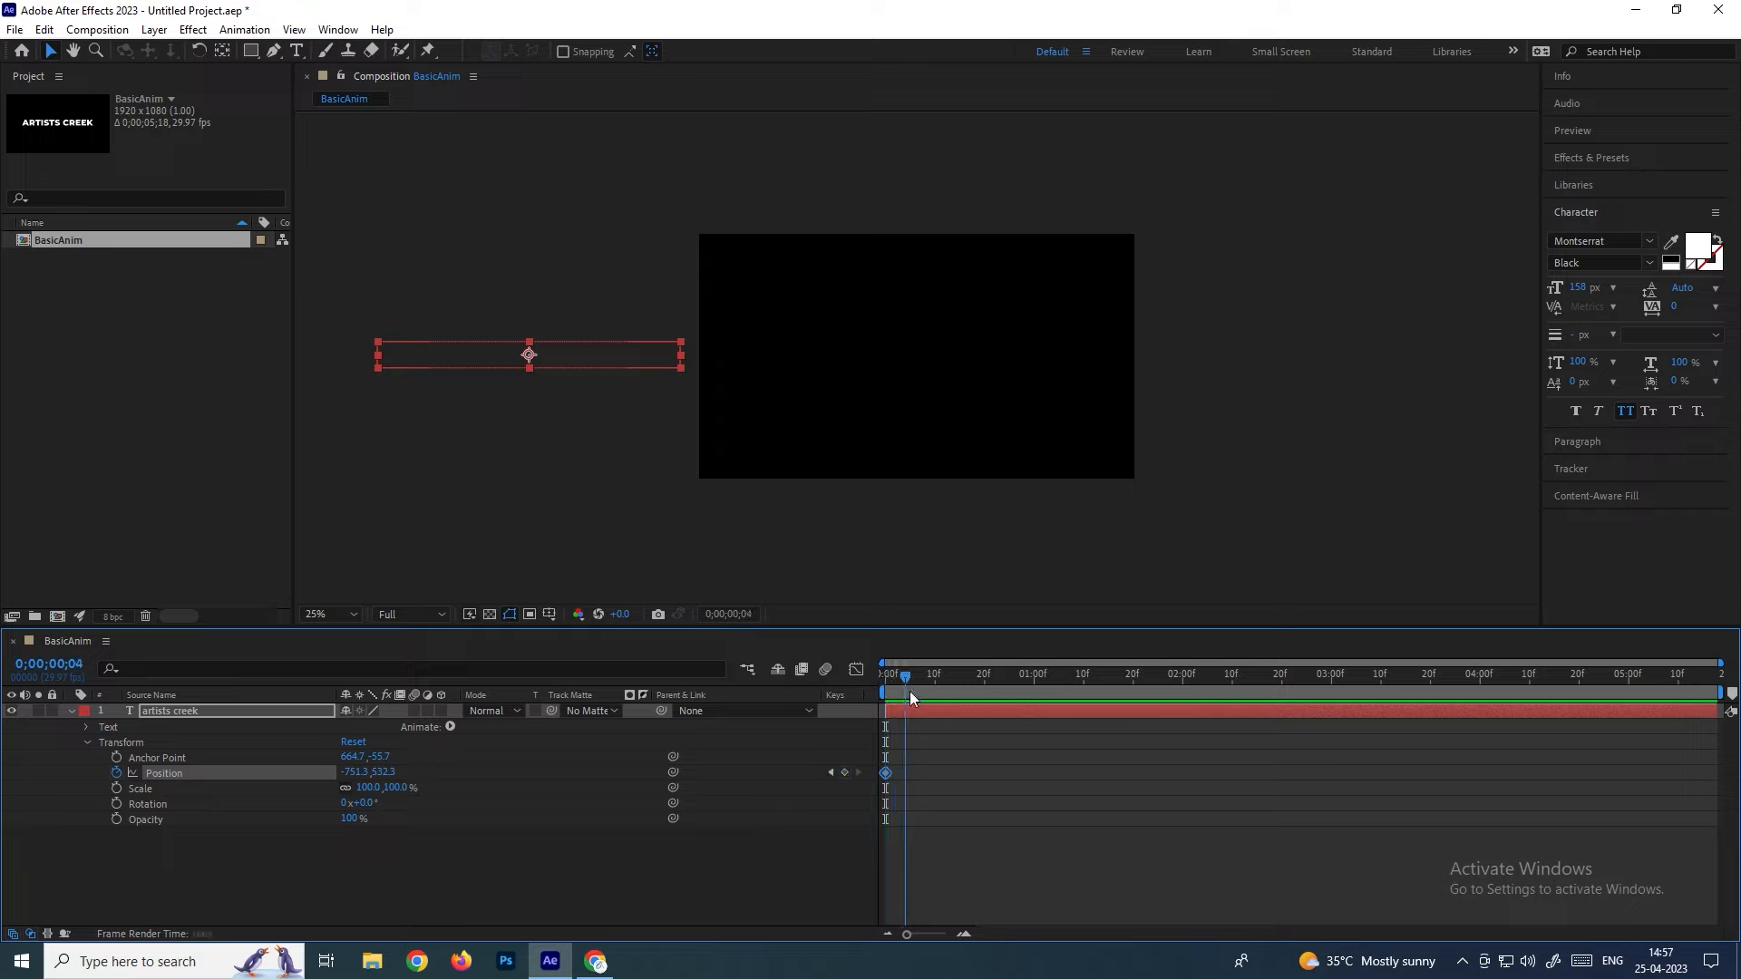
click(895, 753)
click(466, 360)
drag(919, 678, 883, 680)
drag(910, 664, 920, 680)
drag(927, 687, 880, 682)
drag(902, 761, 893, 789)
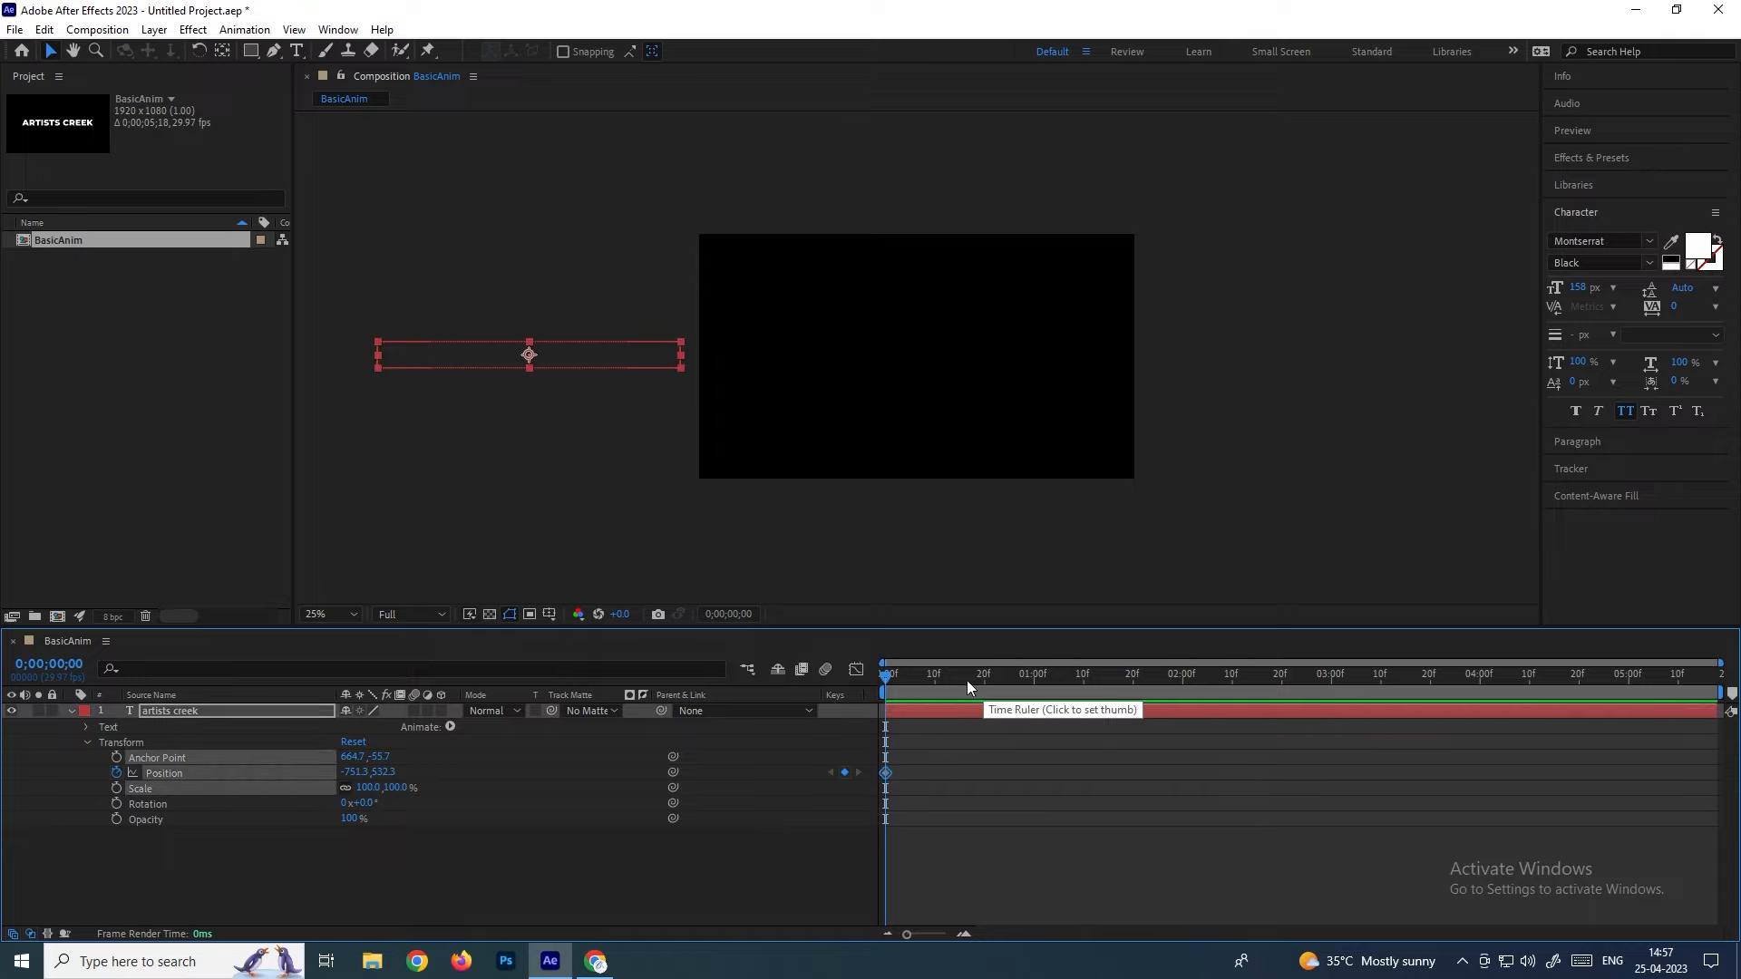
At 0;00;02;00, move the title back to the frame's centre, about 949, 532, to add a second Position keyframe
drag(1032, 678, 1182, 684)
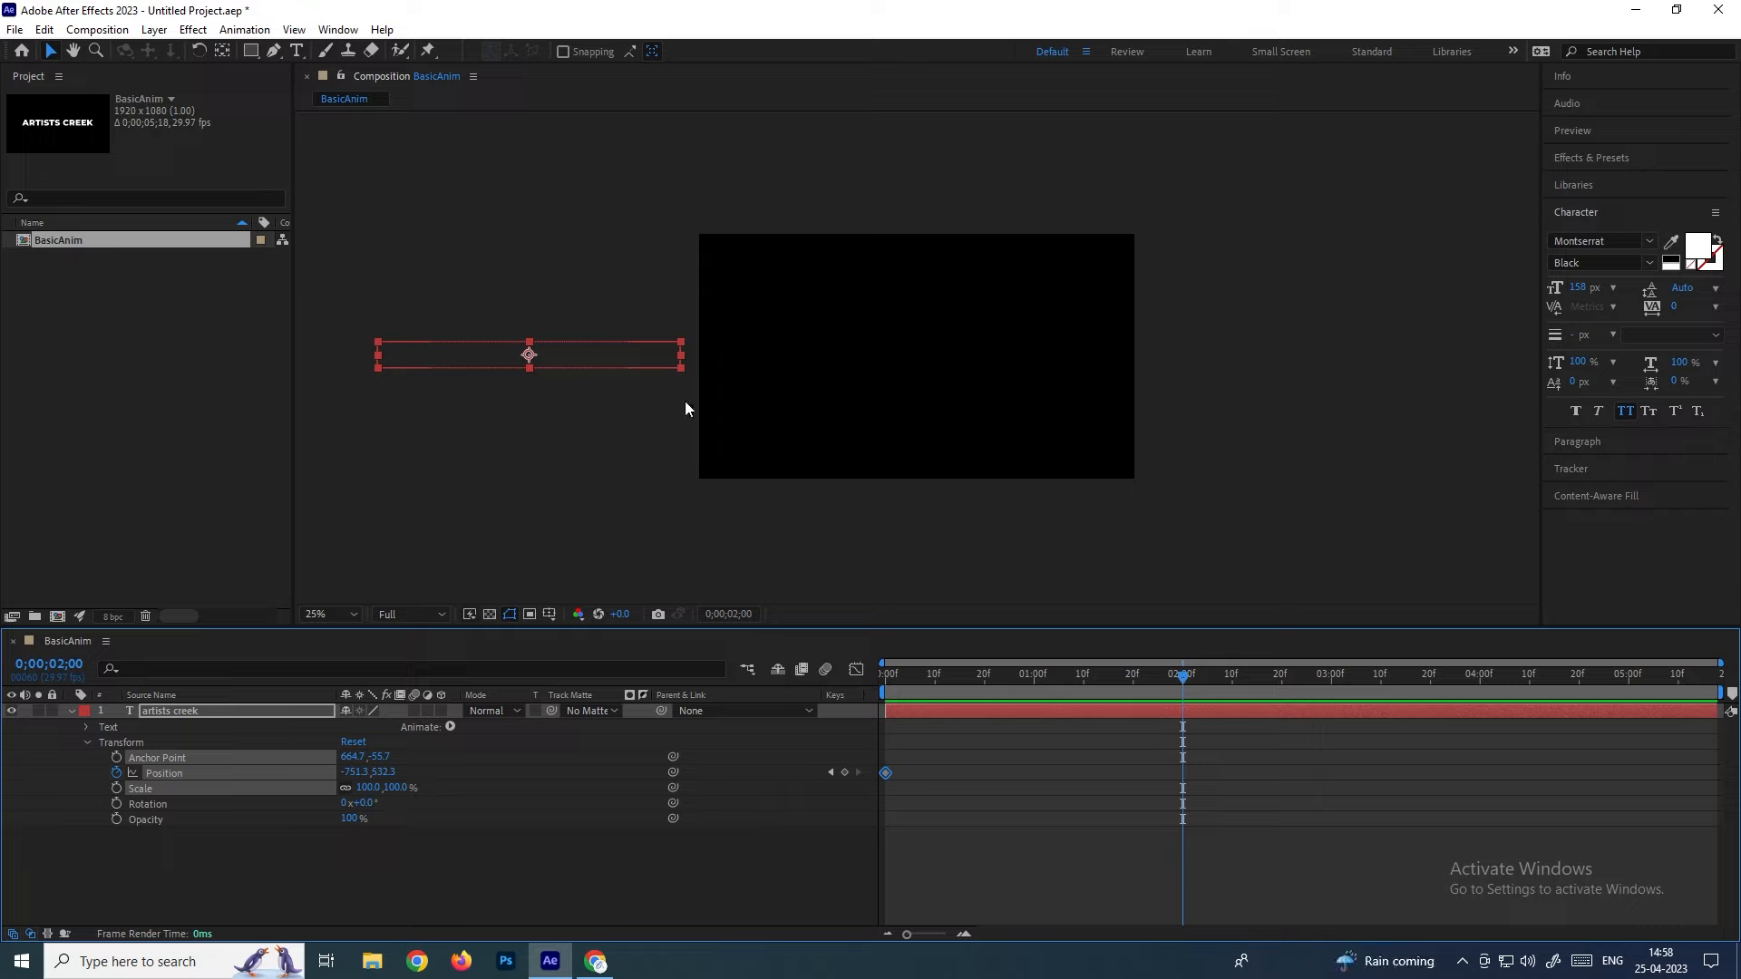
drag(591, 360, 977, 354)
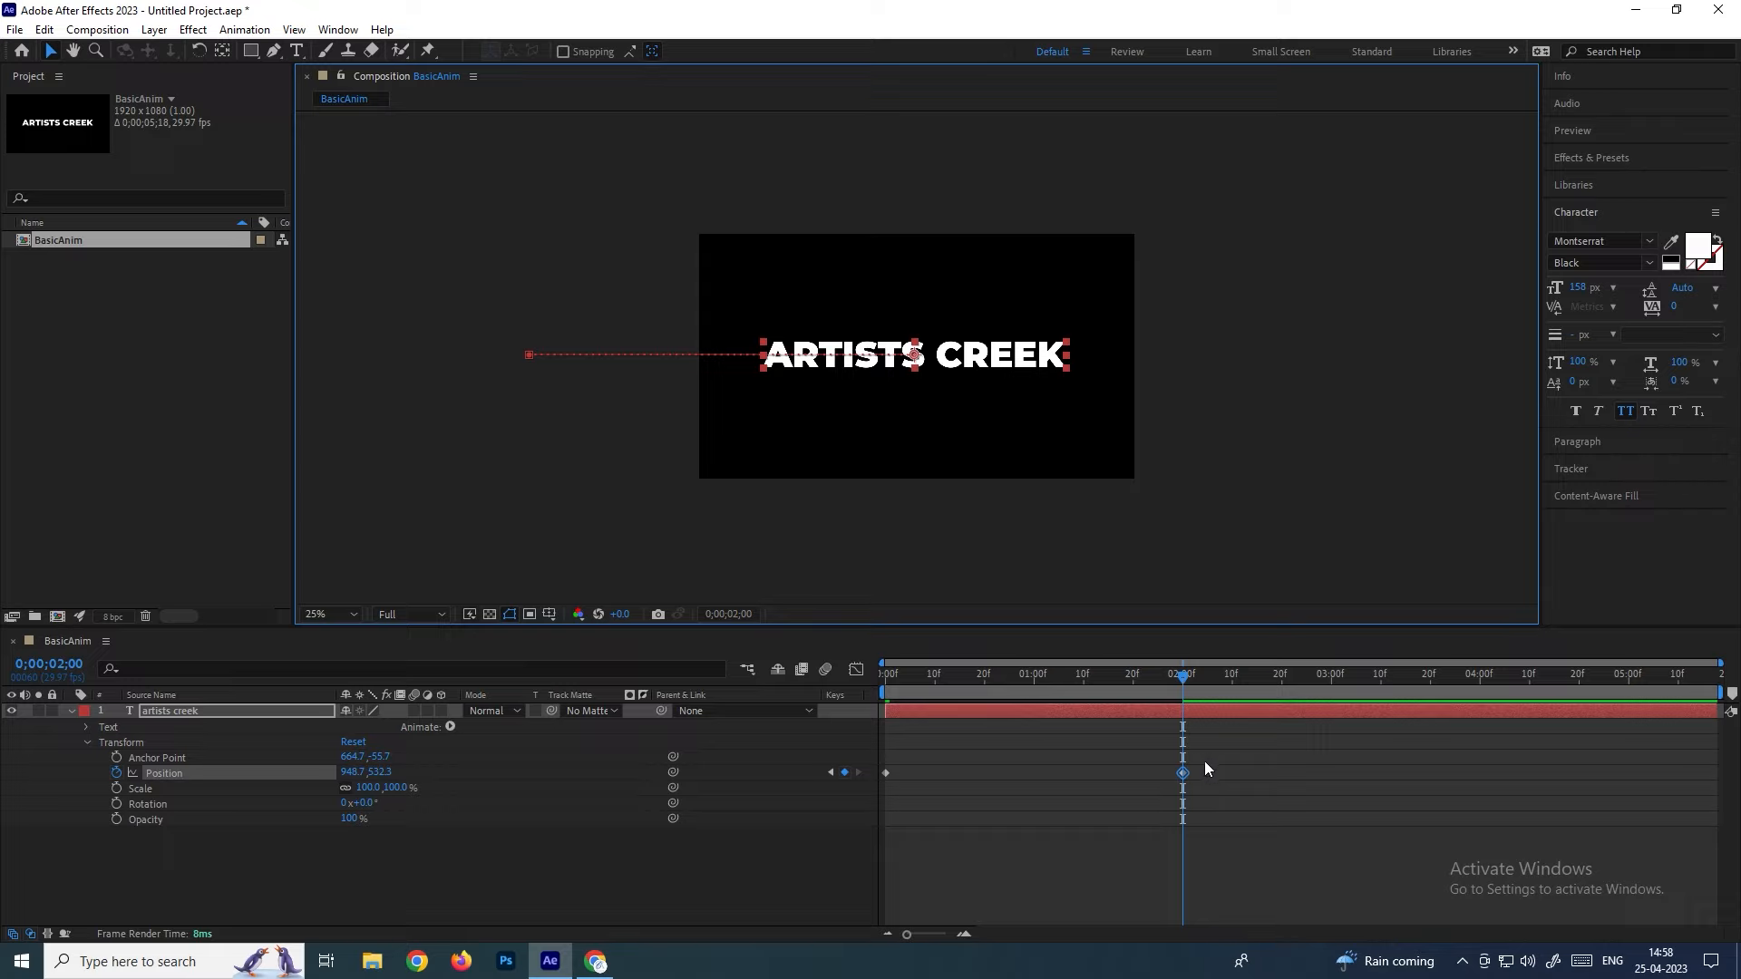
drag(1204, 773, 1168, 783)
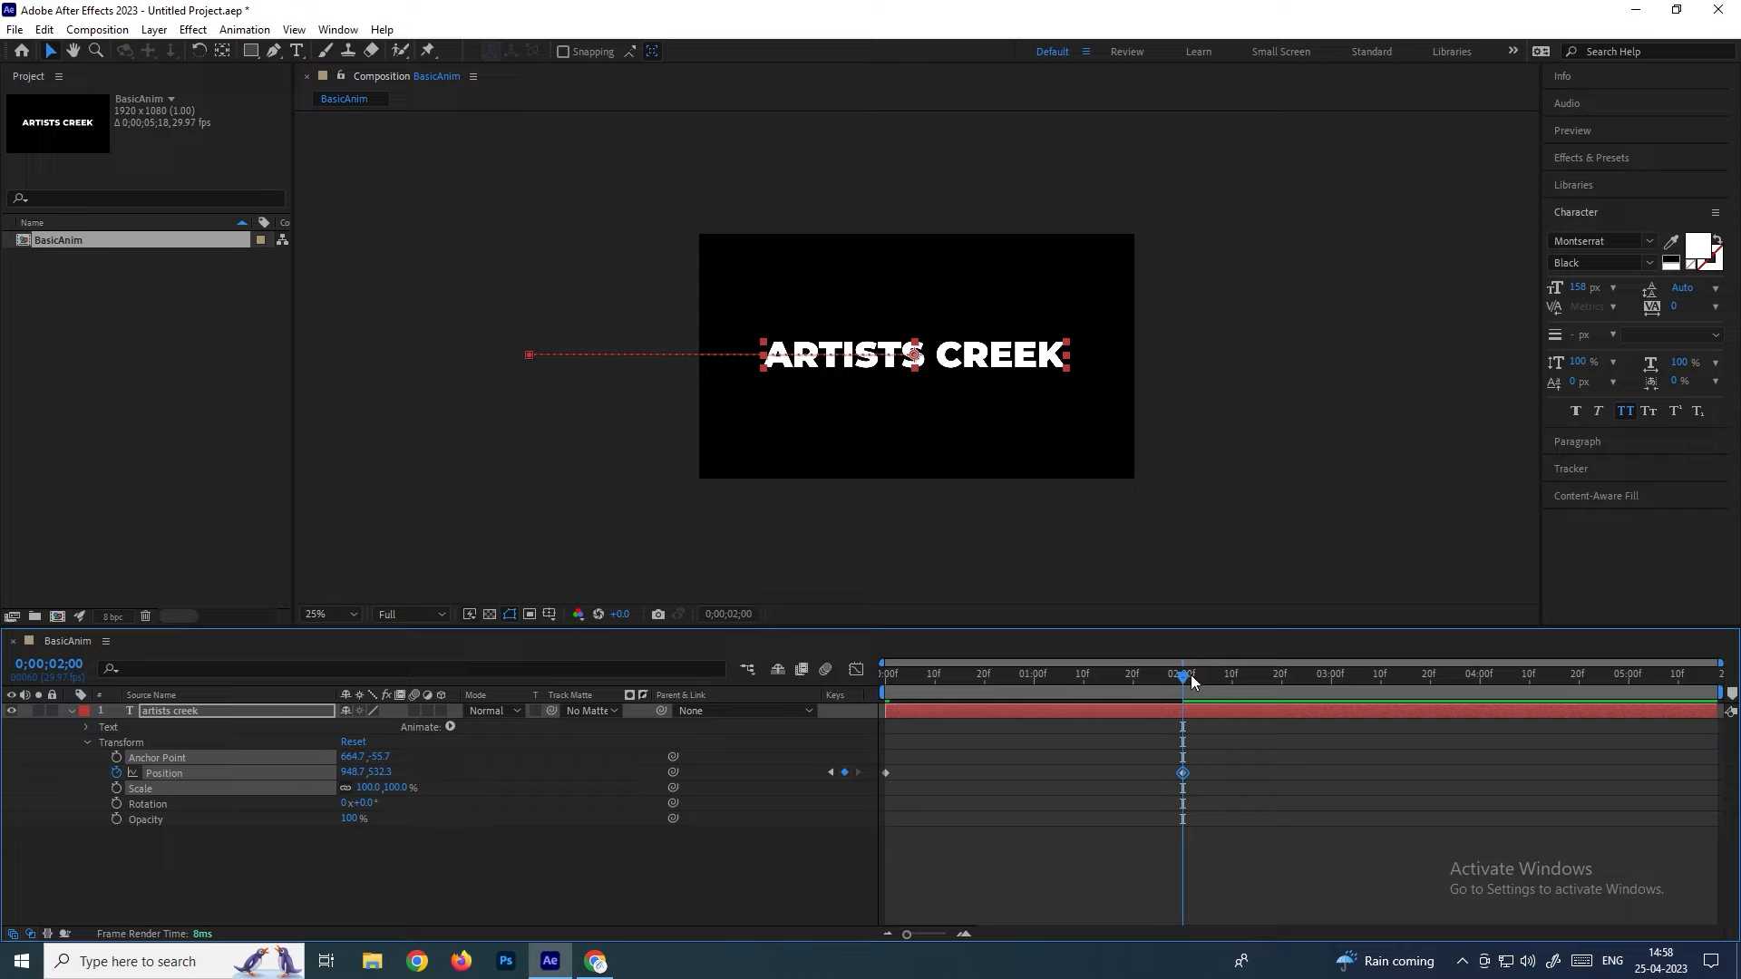
Preview the title's slide-in animation from the start of the composition
key(Home)
click(1242, 501)
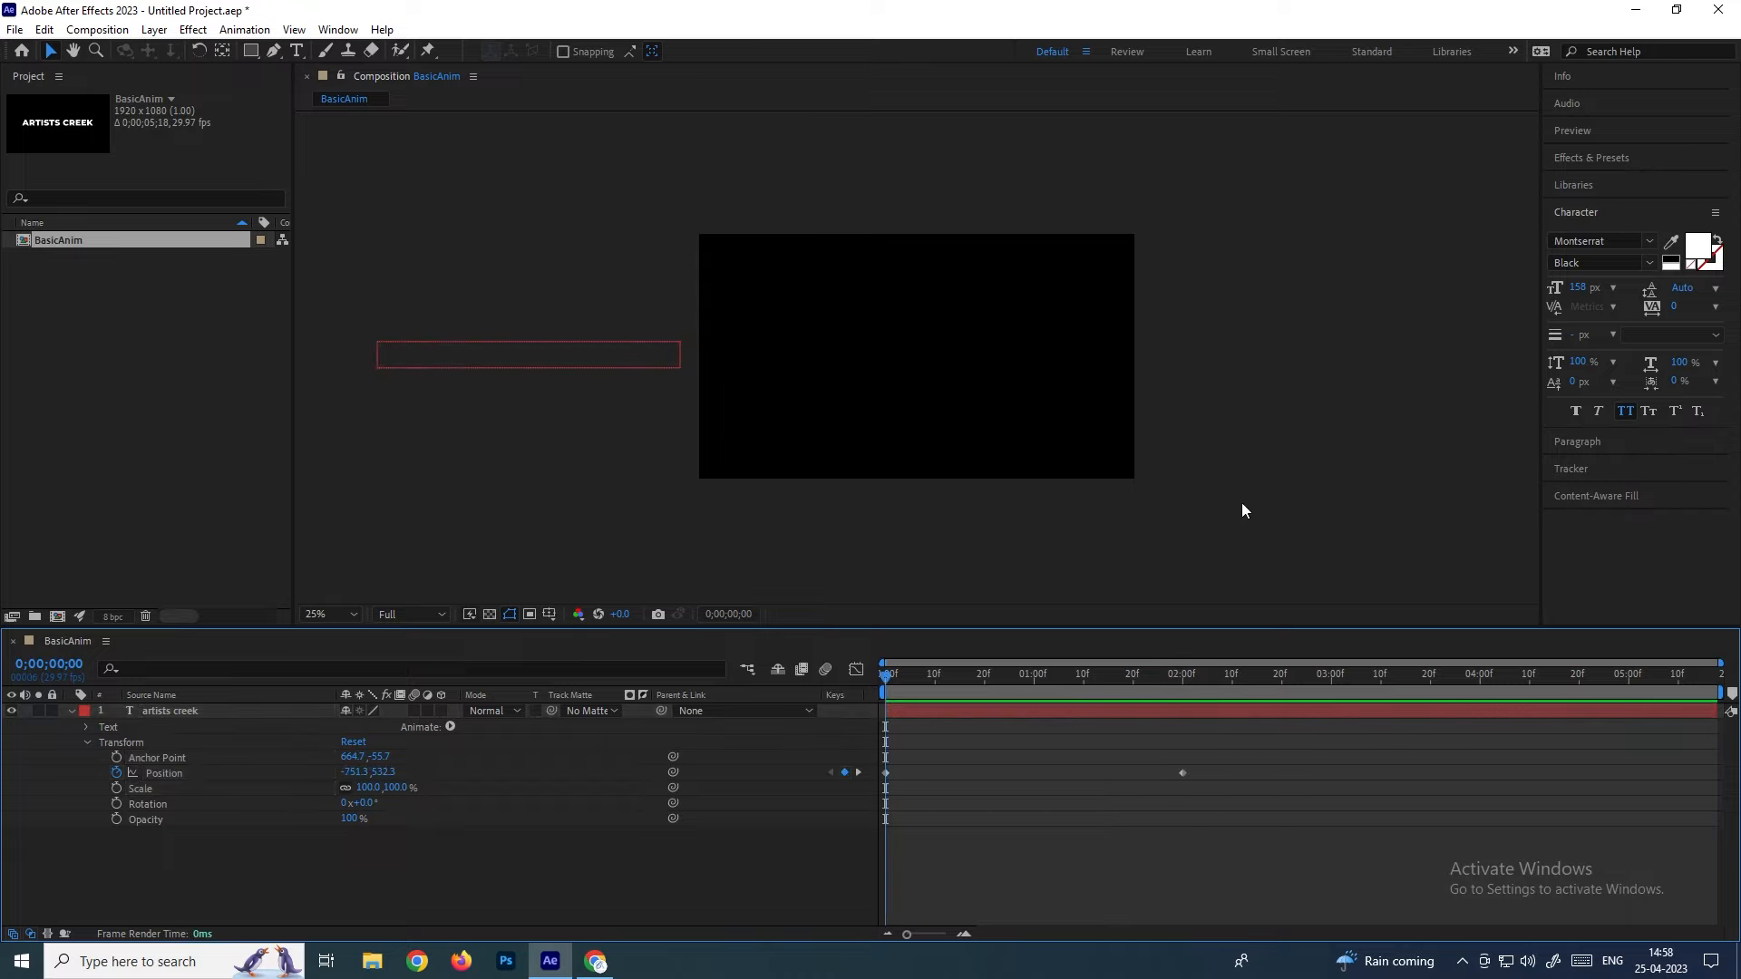
key(space)
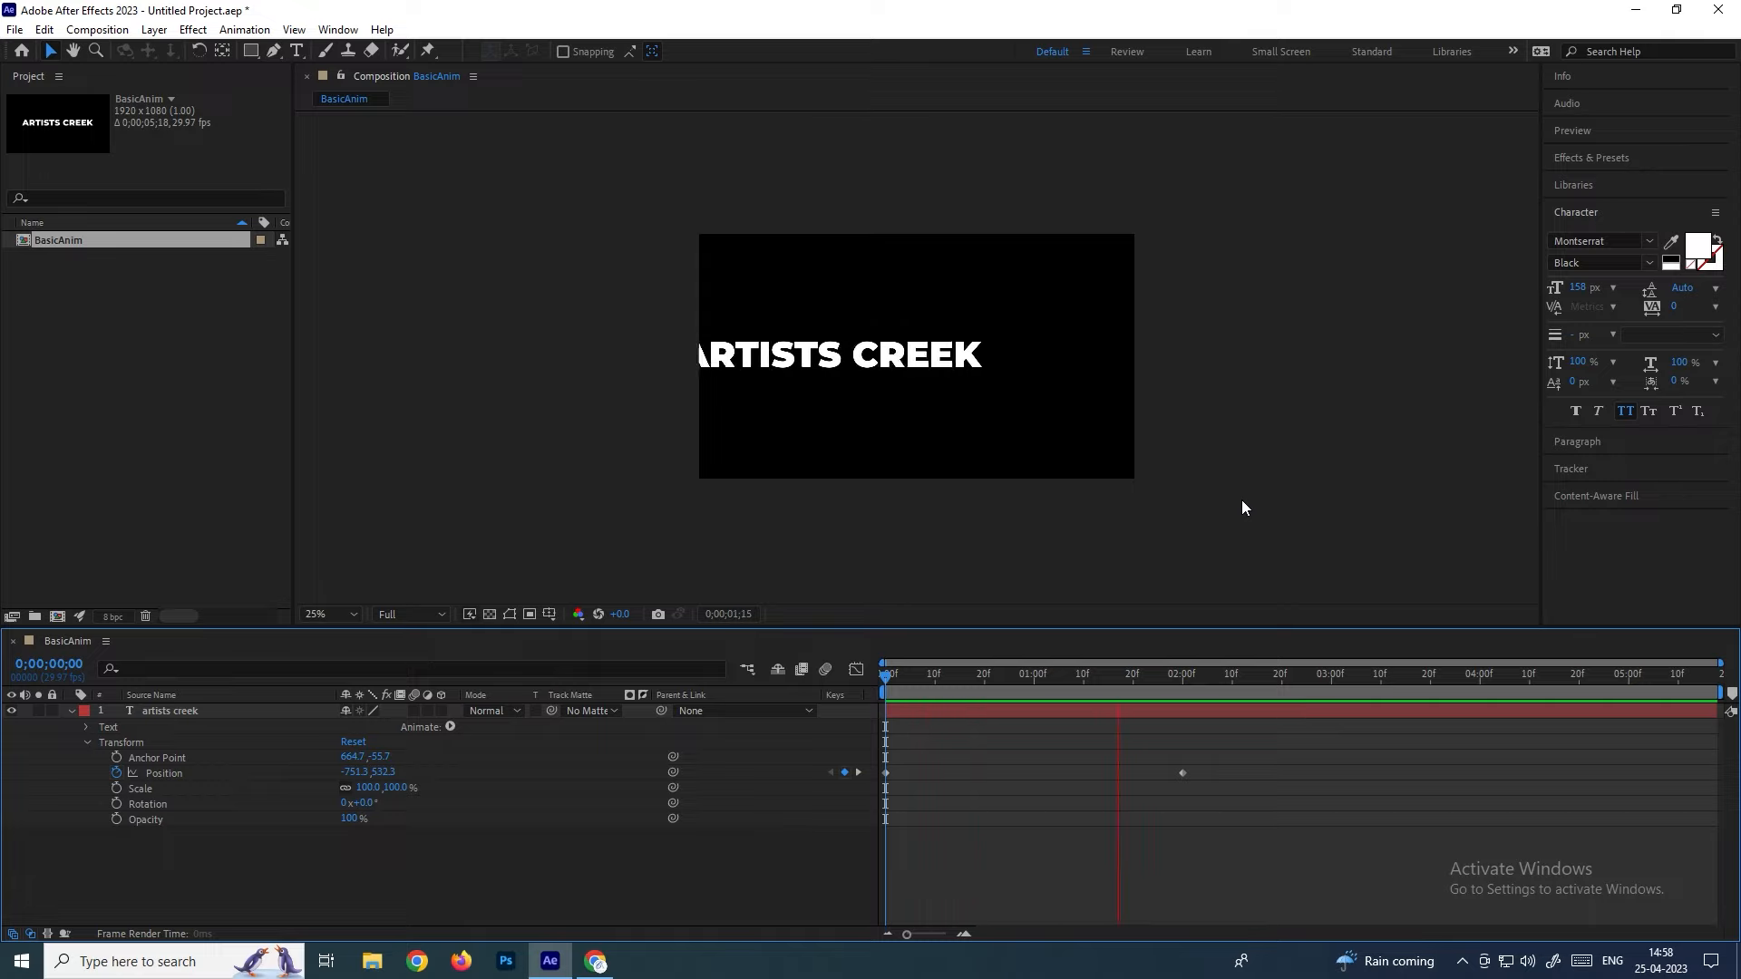
key(space)
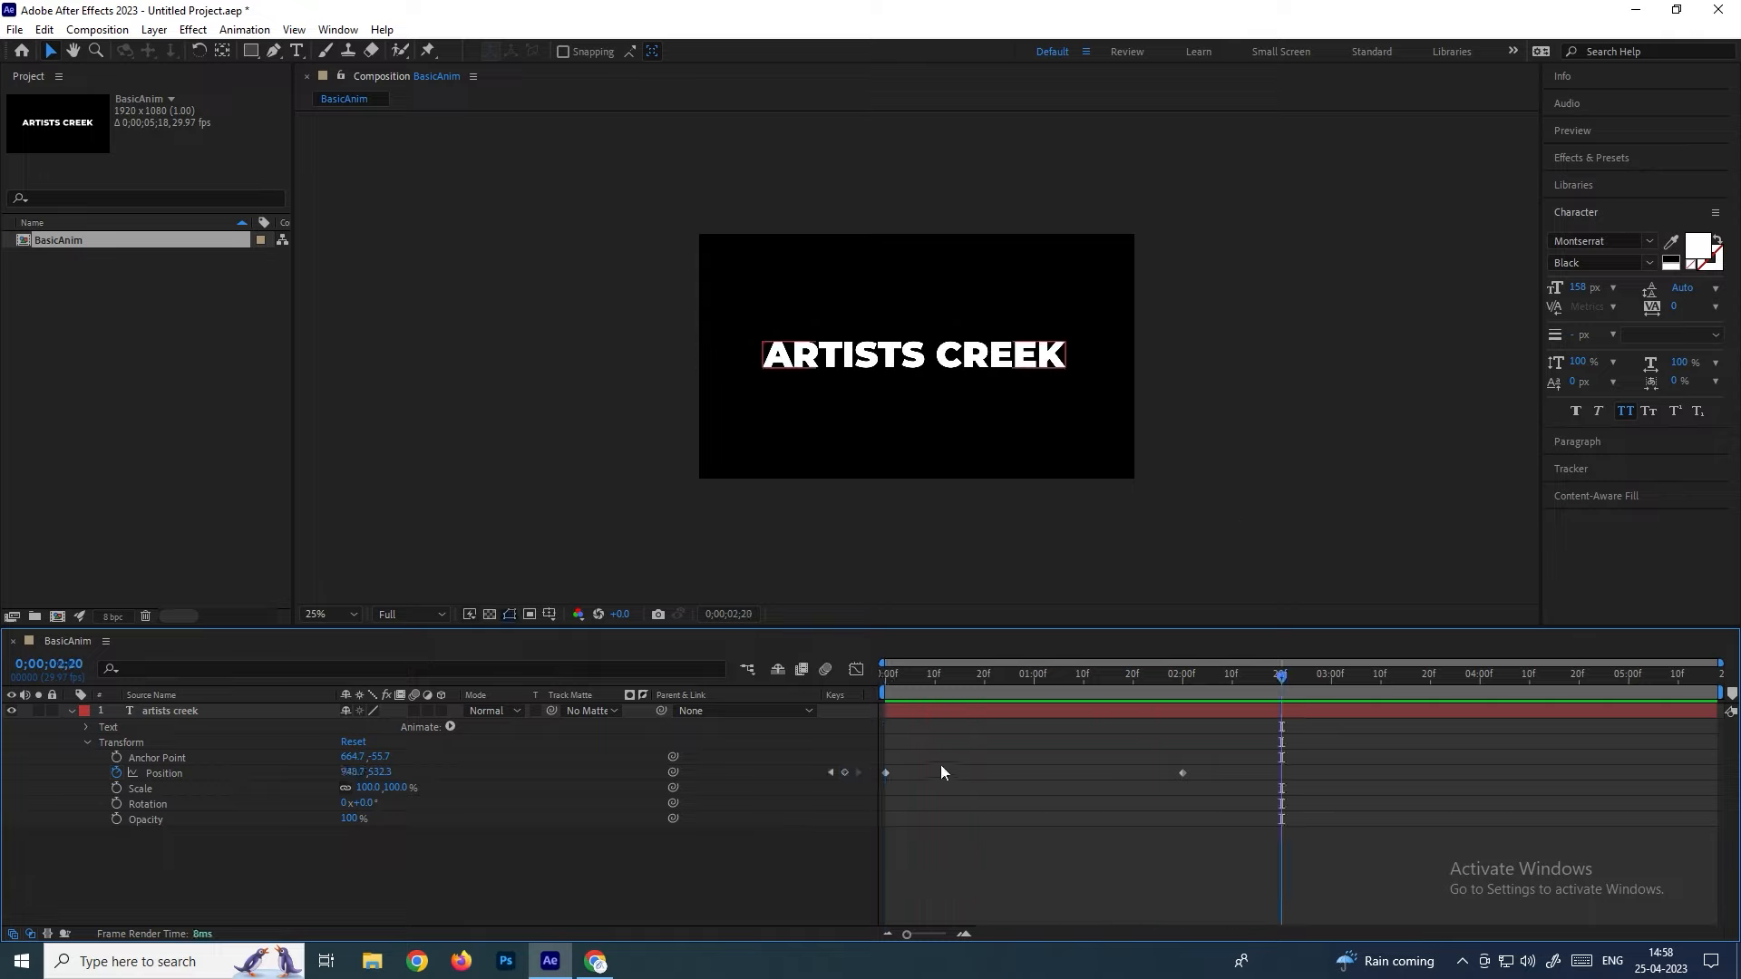
Inspect the title's position at the first keyframe and at the 0;00;02;00 keyframe, selecting each one
click(876, 676)
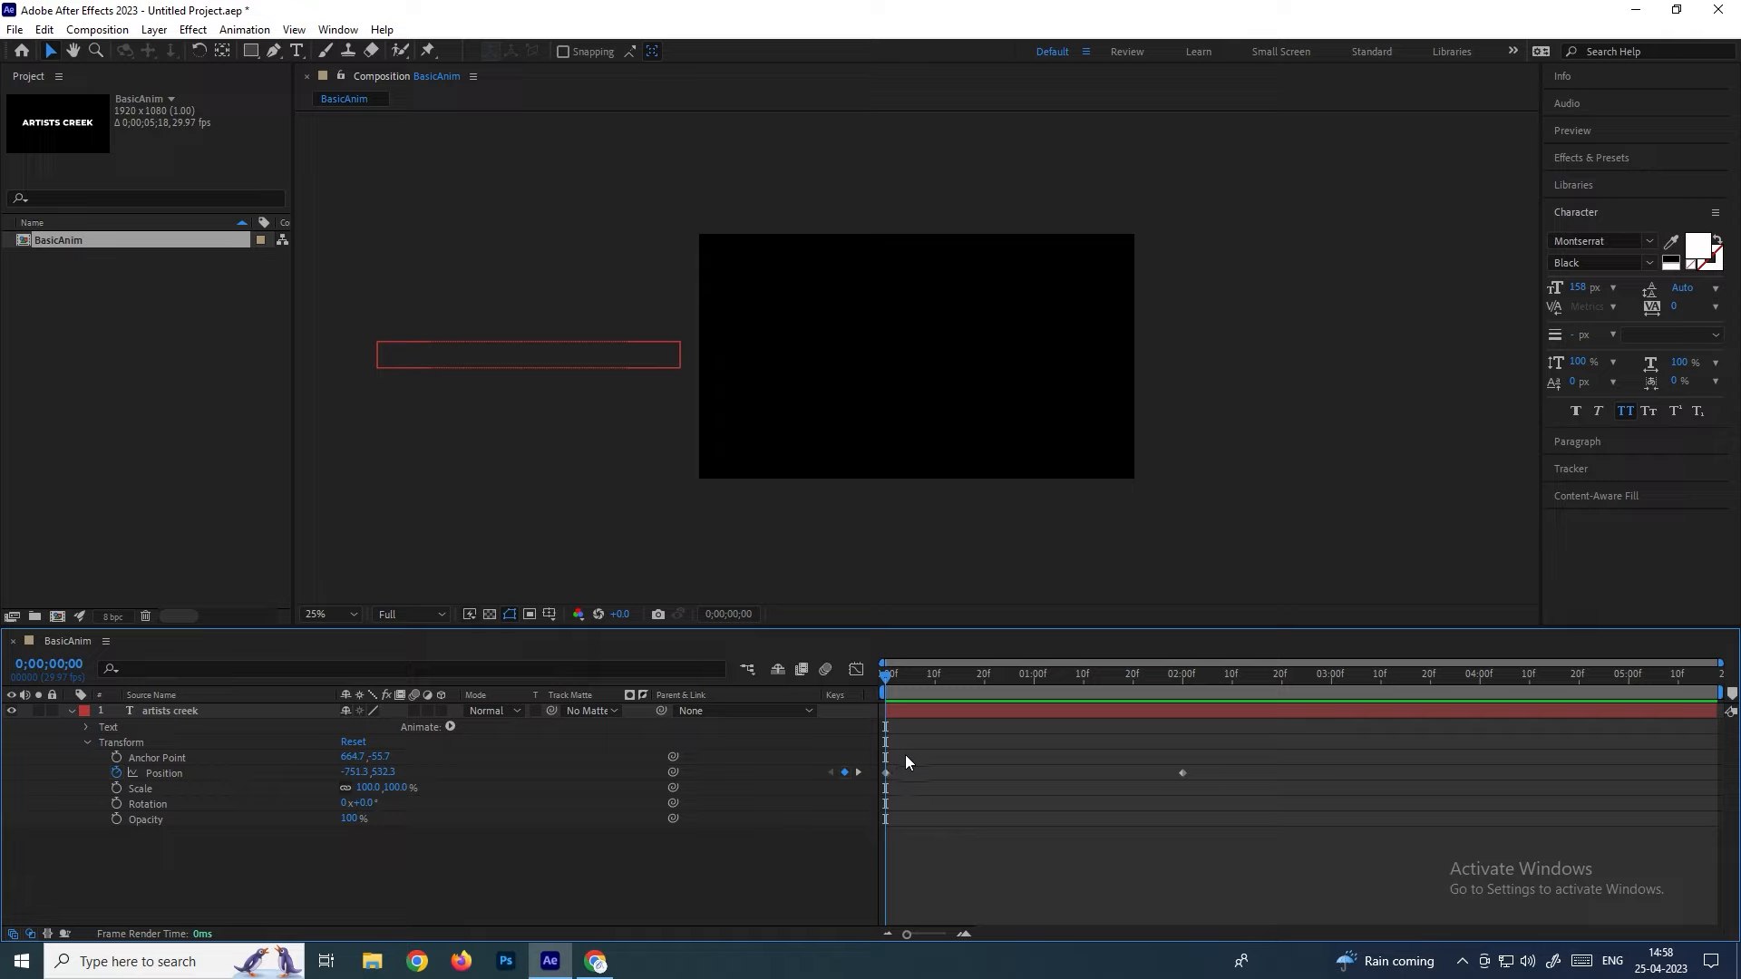
click(886, 773)
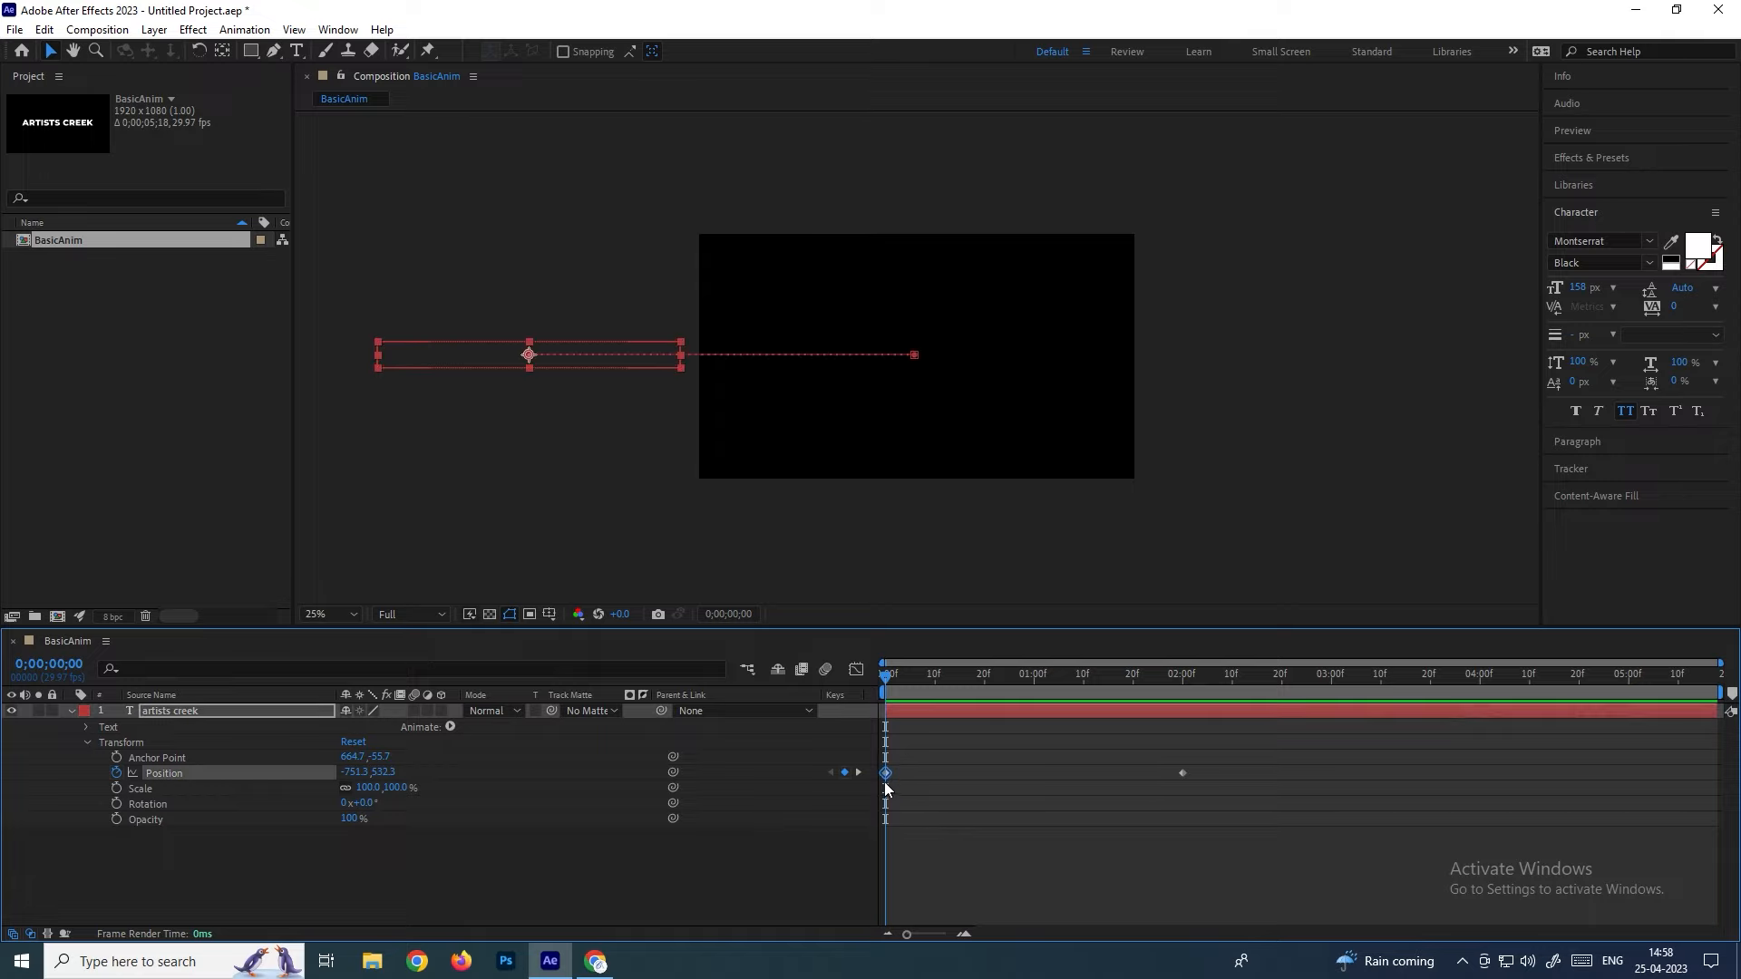
click(1188, 686)
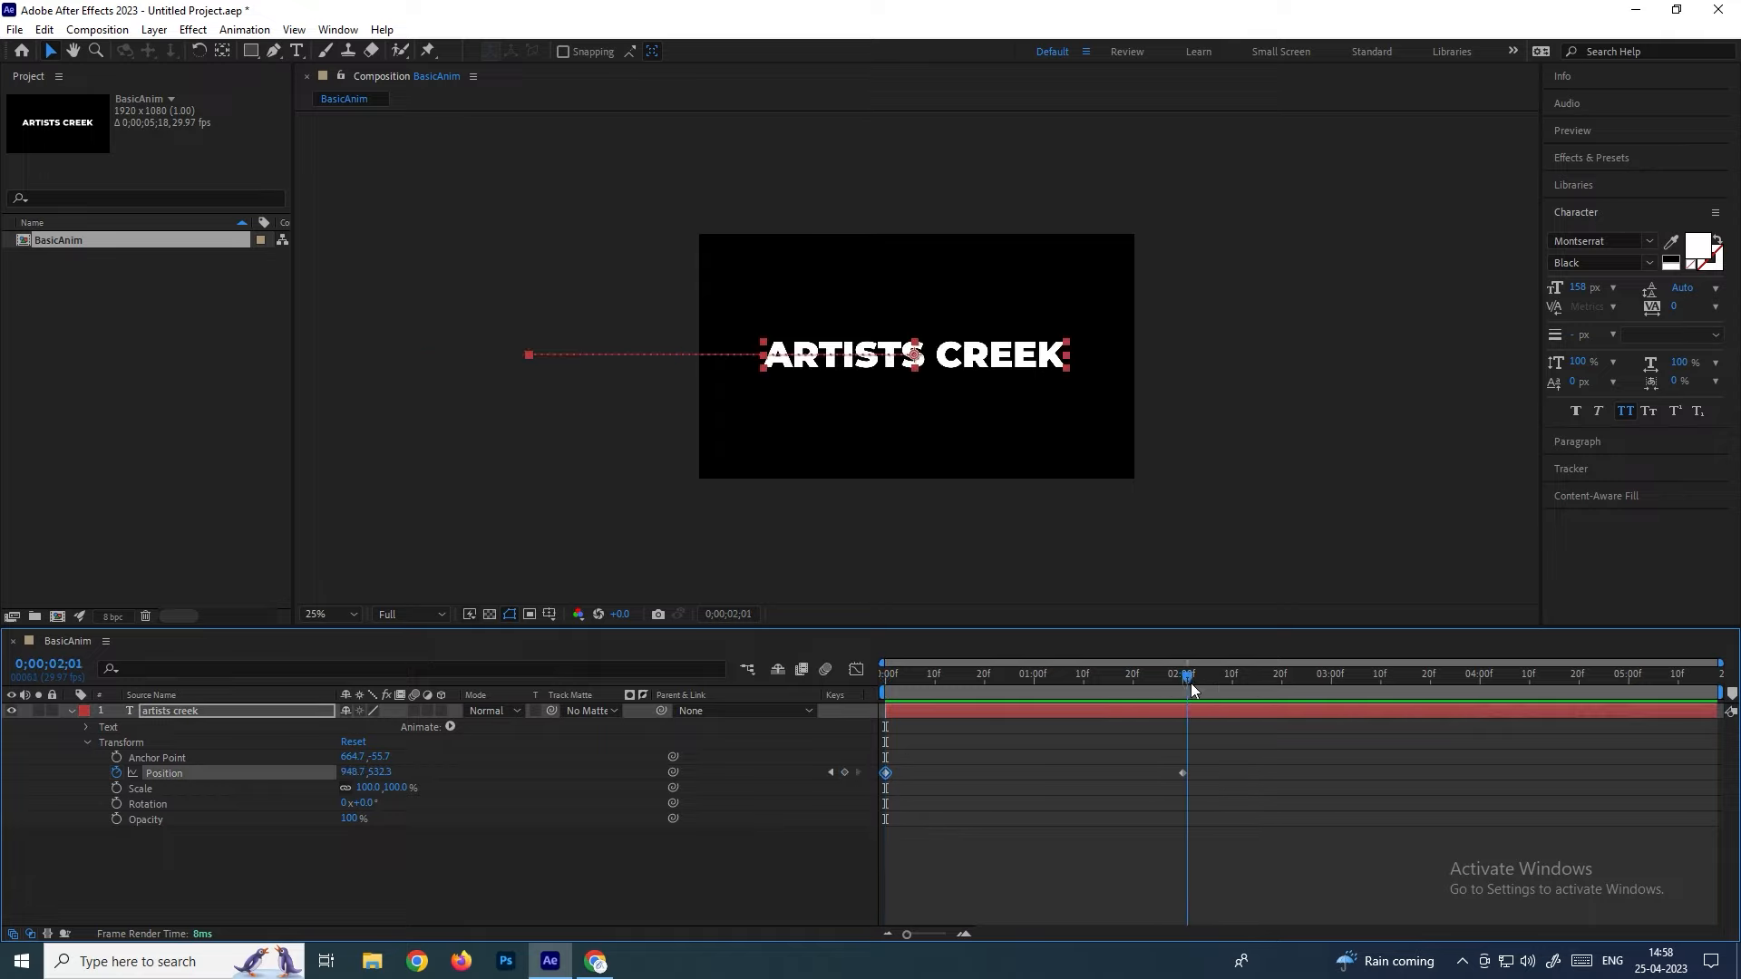
drag(1188, 687, 1183, 687)
drag(1201, 757, 1166, 790)
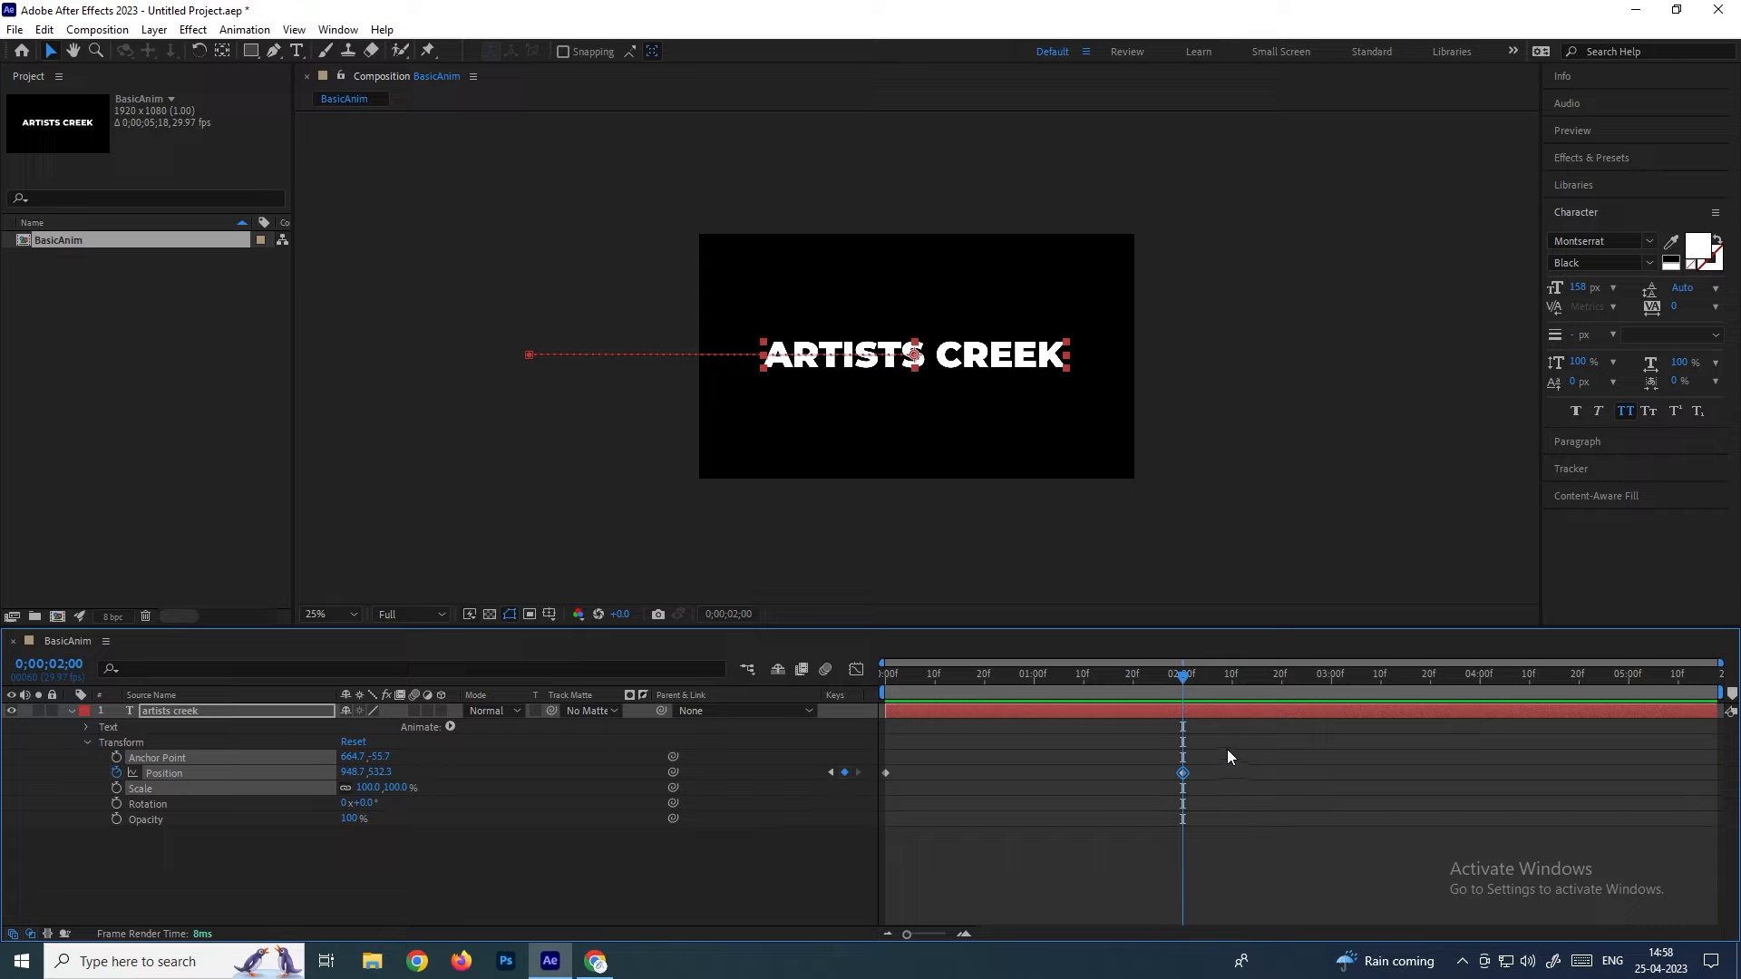
Return to 0;00;00;00 and replay the title's movement between the two Position keyframes
drag(1163, 683, 863, 721)
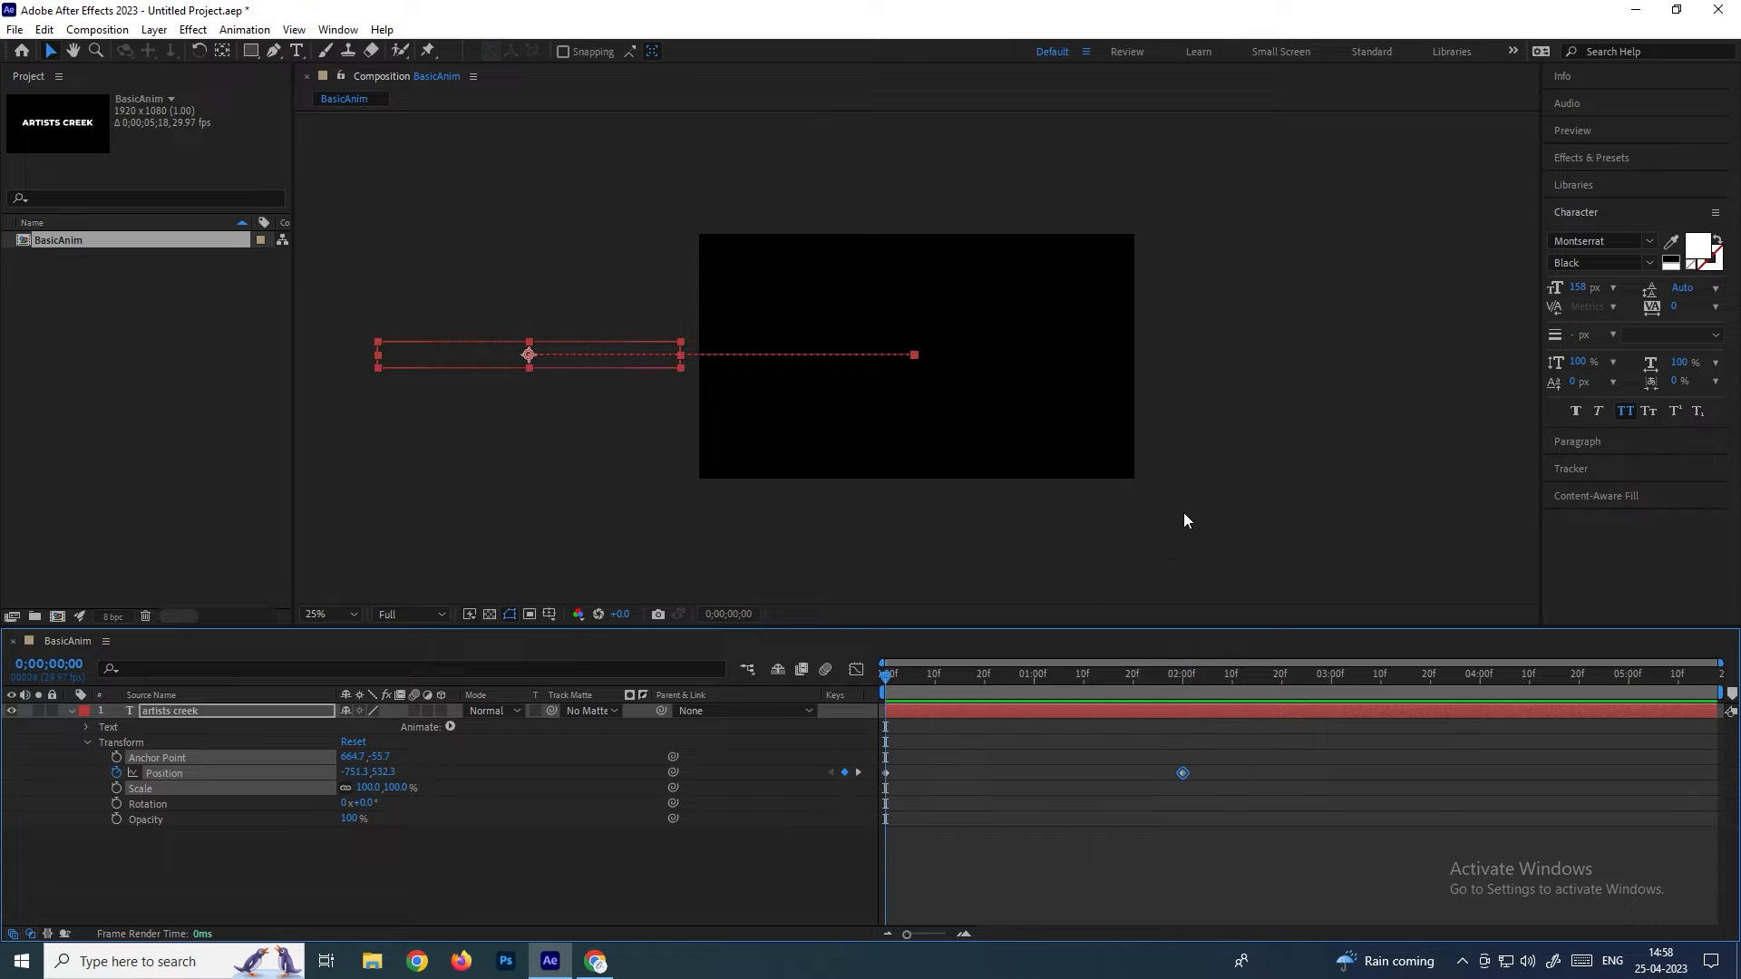
key(space)
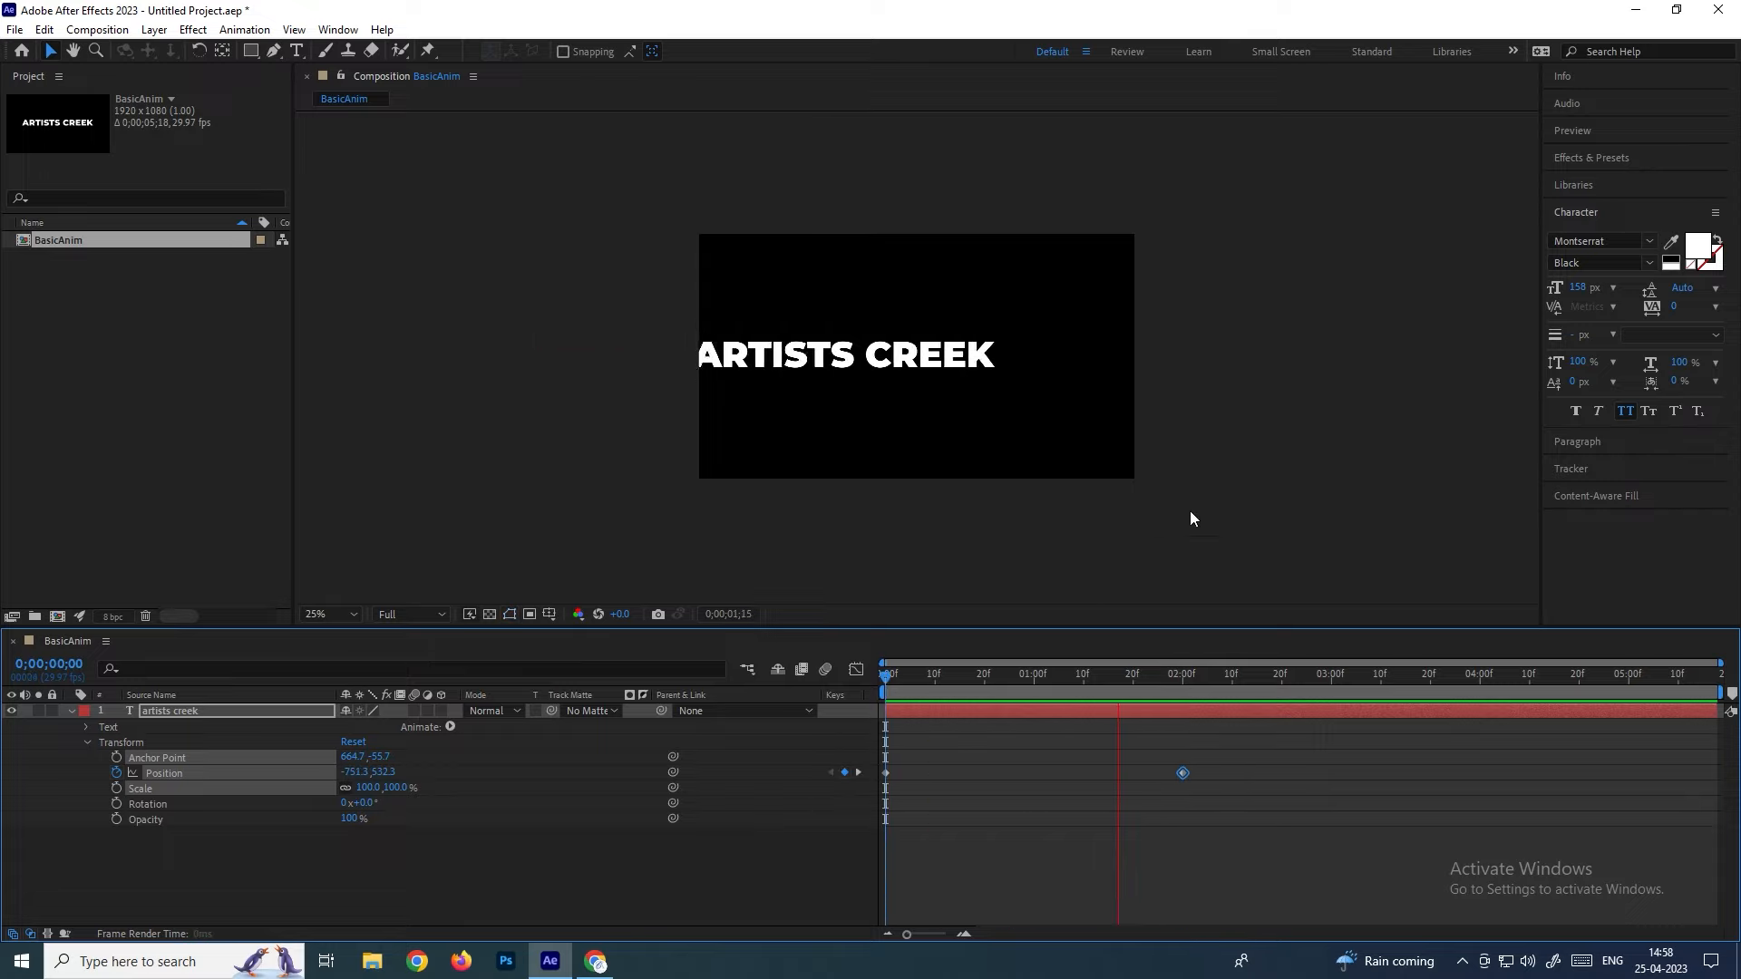
key(space)
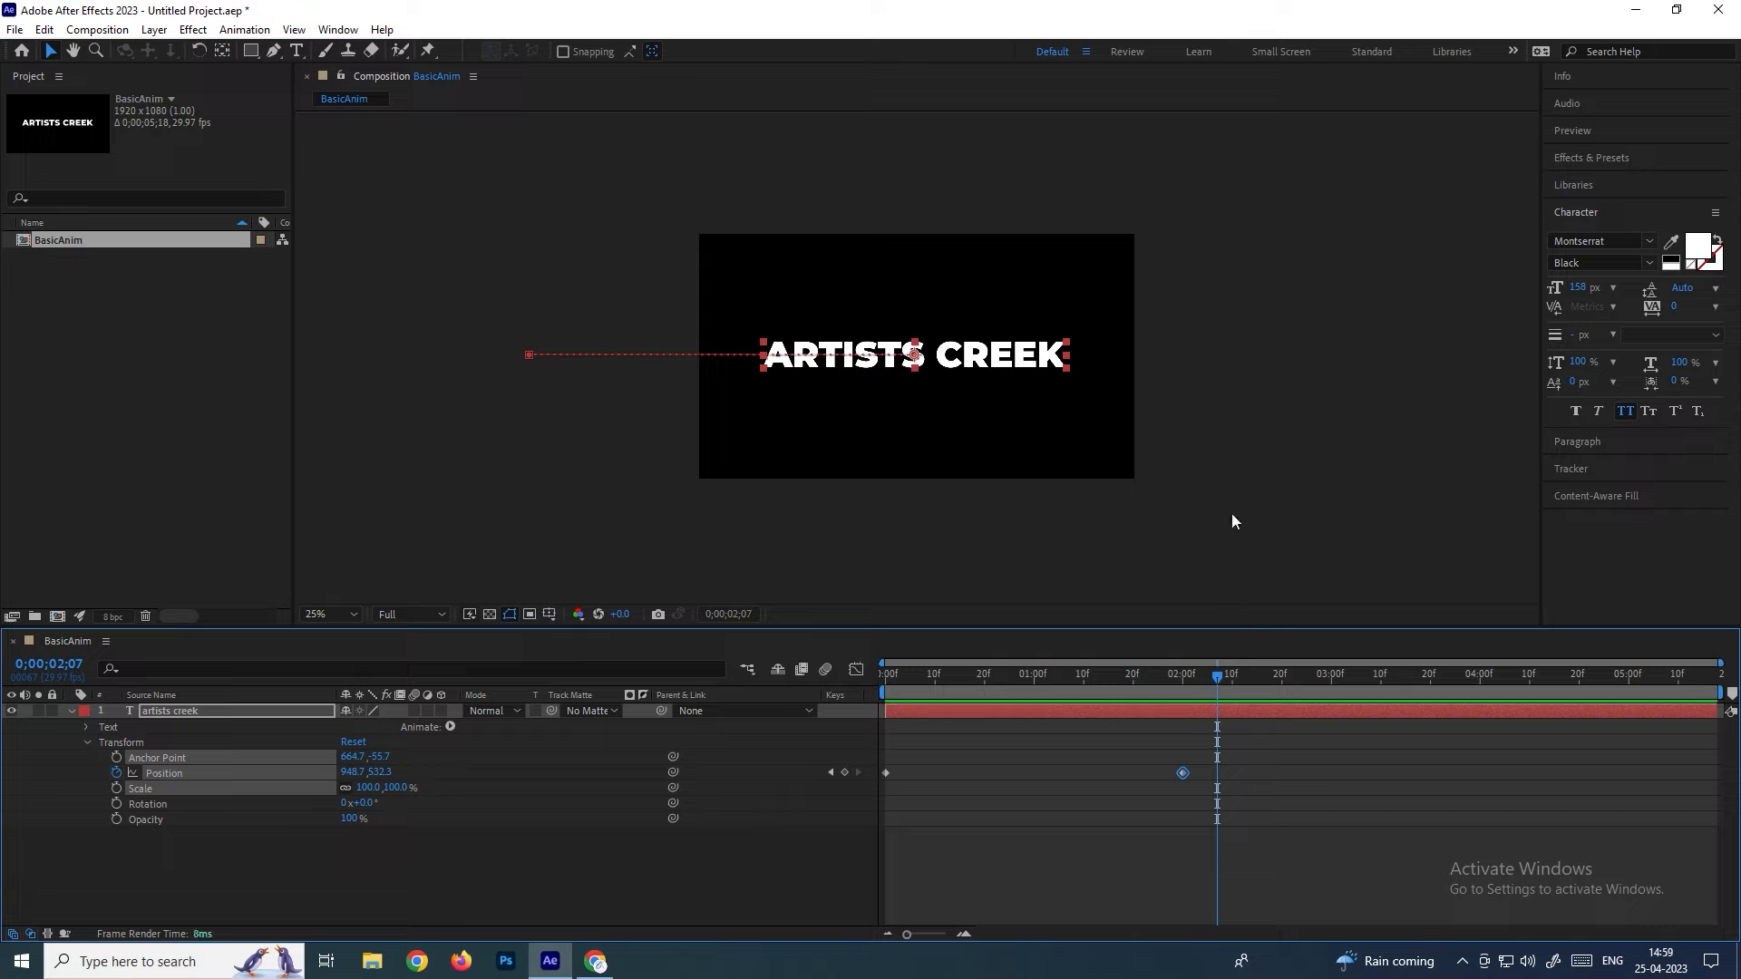
Move the second Position keyframe earlier, to just before the 20-frame mark, and preview the title's slide-in from the start
click(1181, 772)
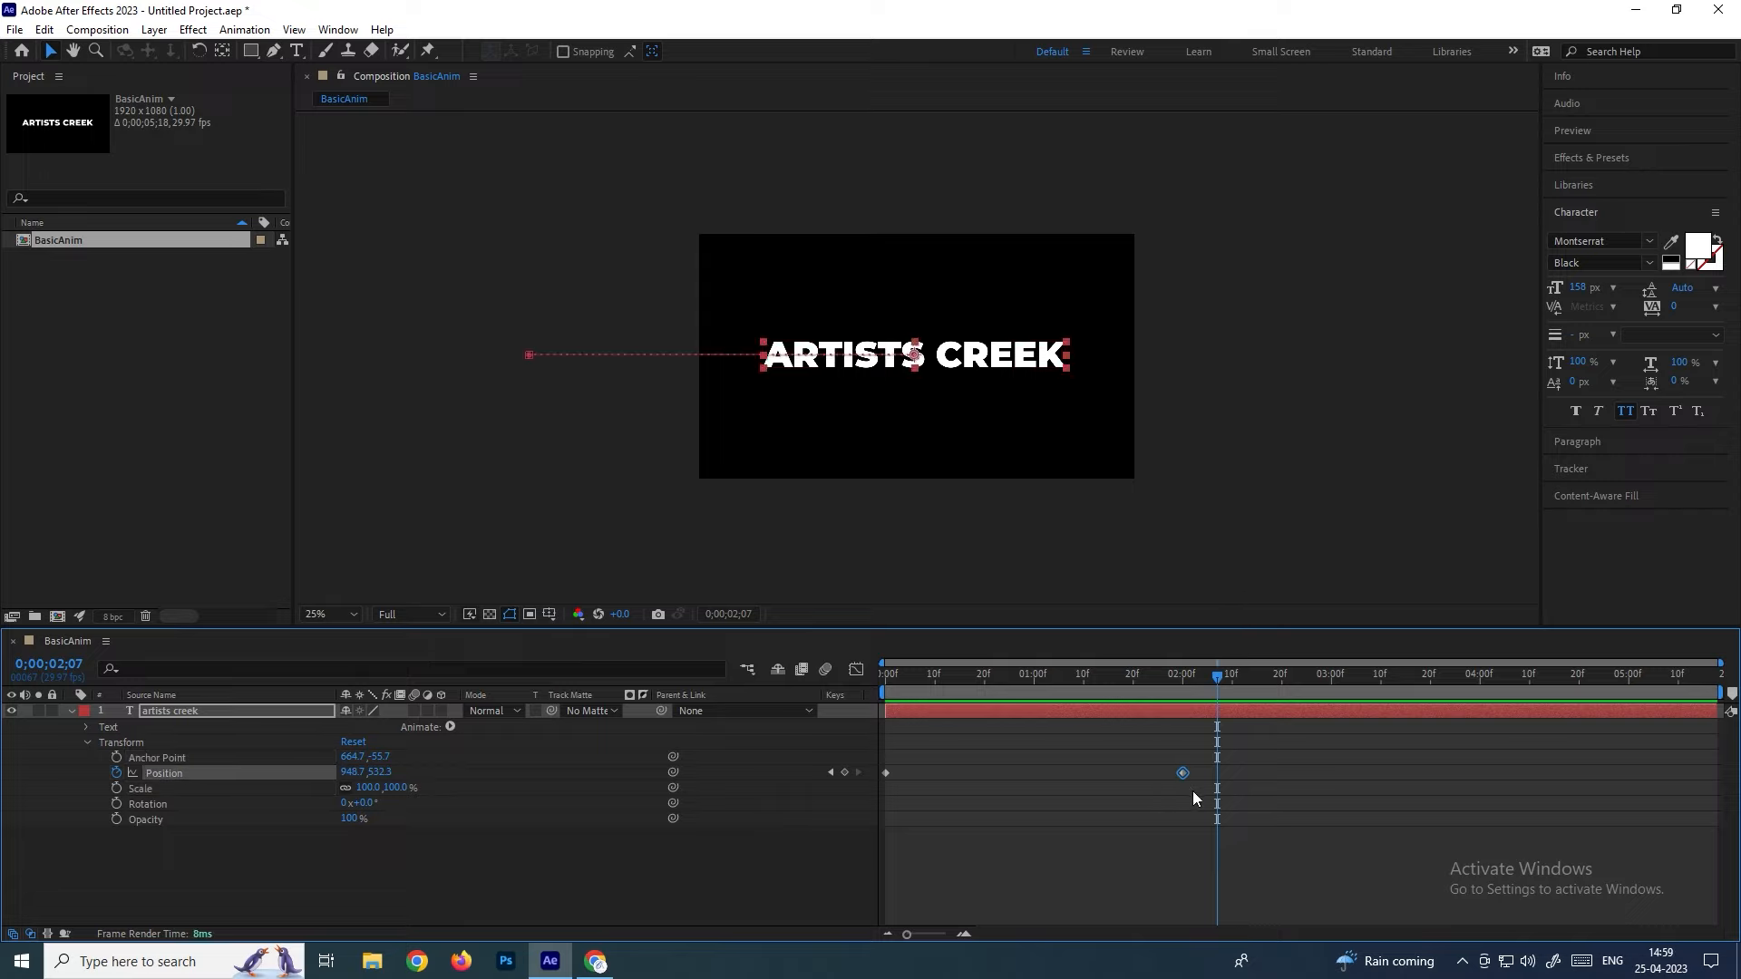
drag(1184, 773, 972, 770)
drag(972, 696, 885, 692)
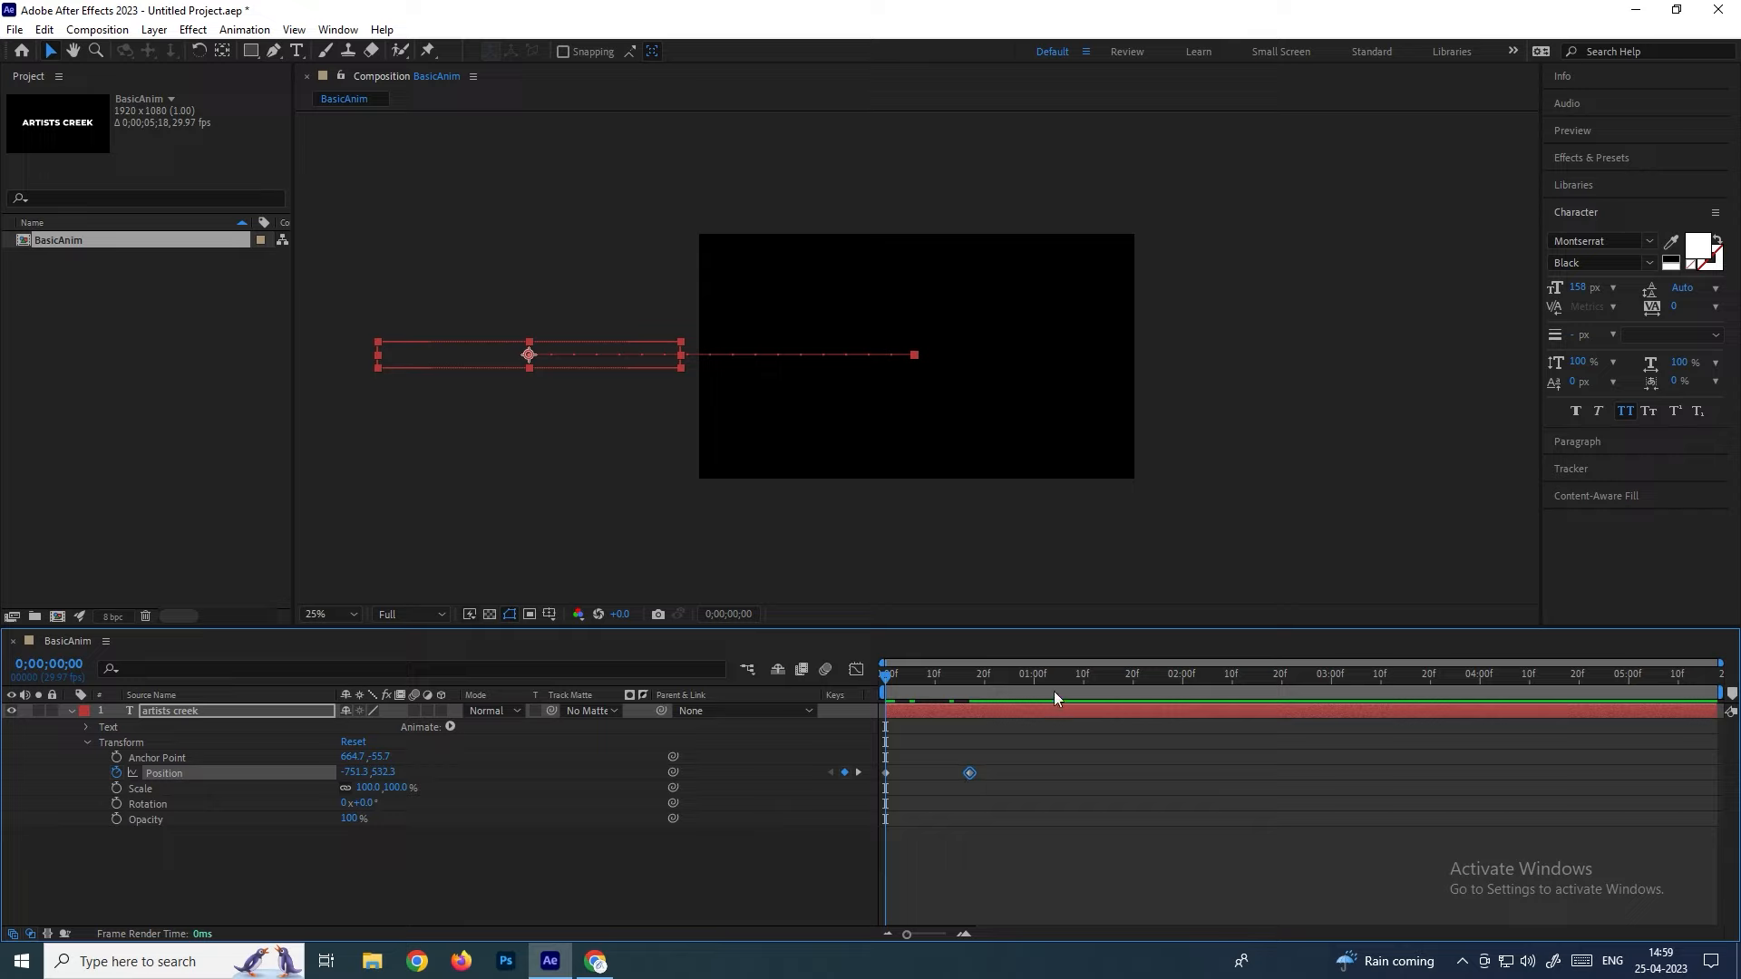
key(space)
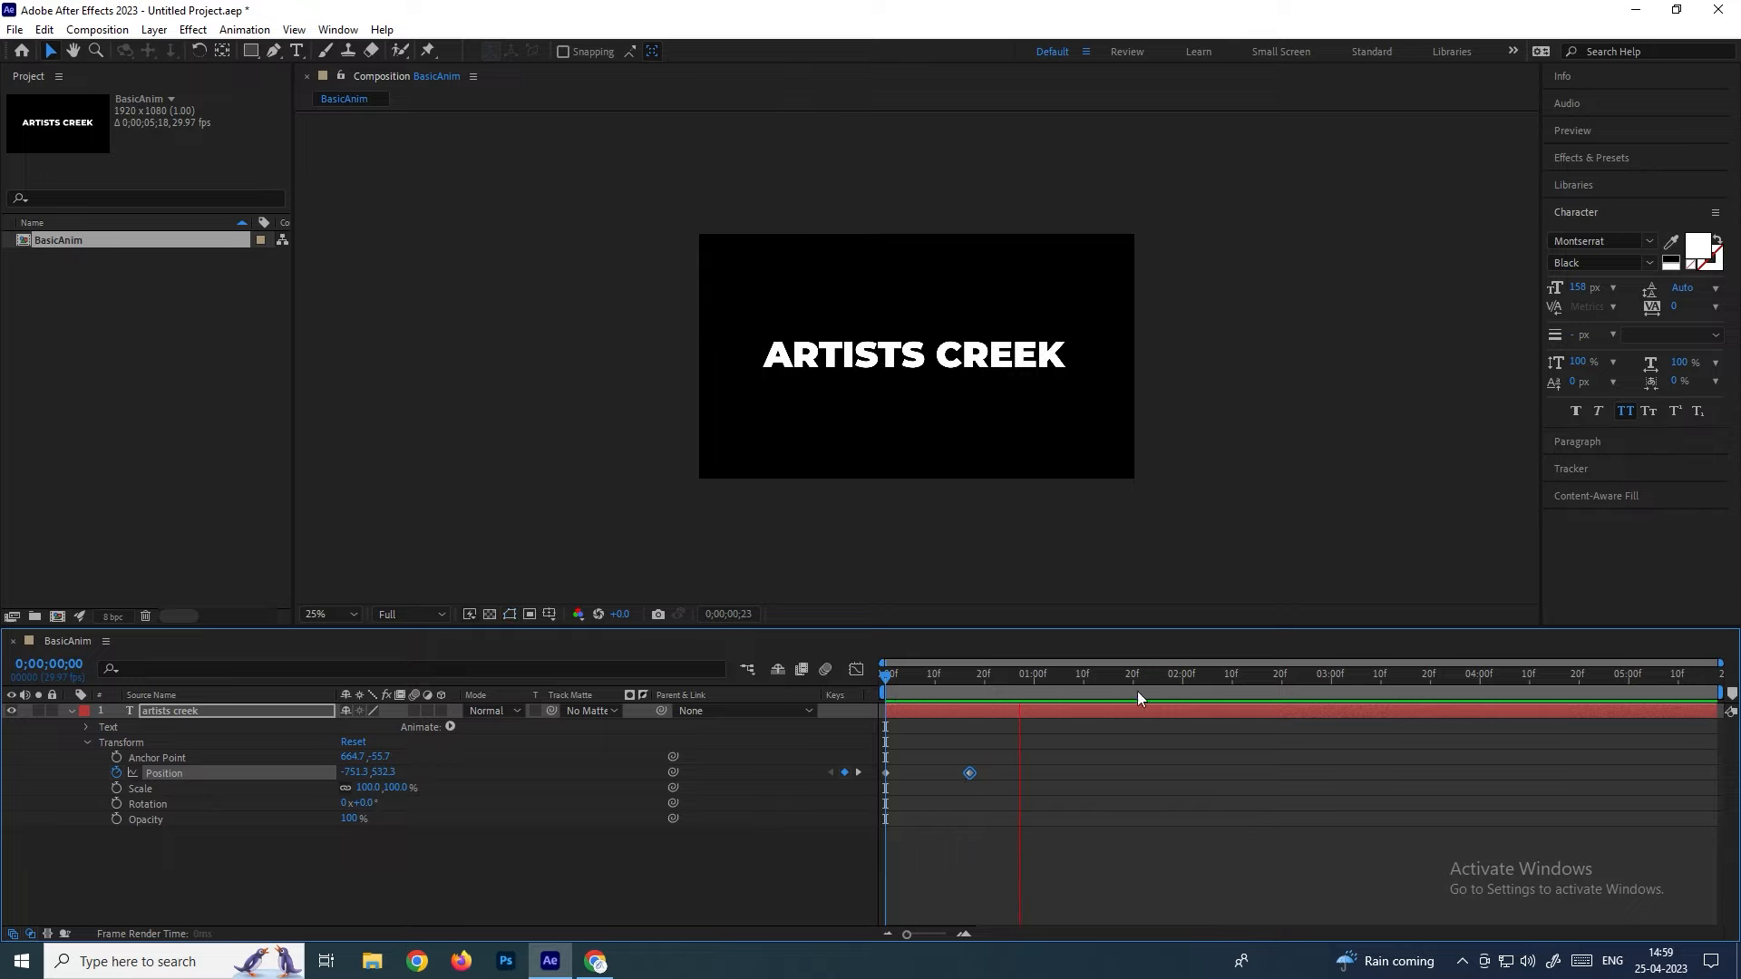
key(space)
Move the second Position keyframe out to just before 0;00;03;00 and preview the slide-in's speed
drag(972, 775, 1316, 770)
key(space)
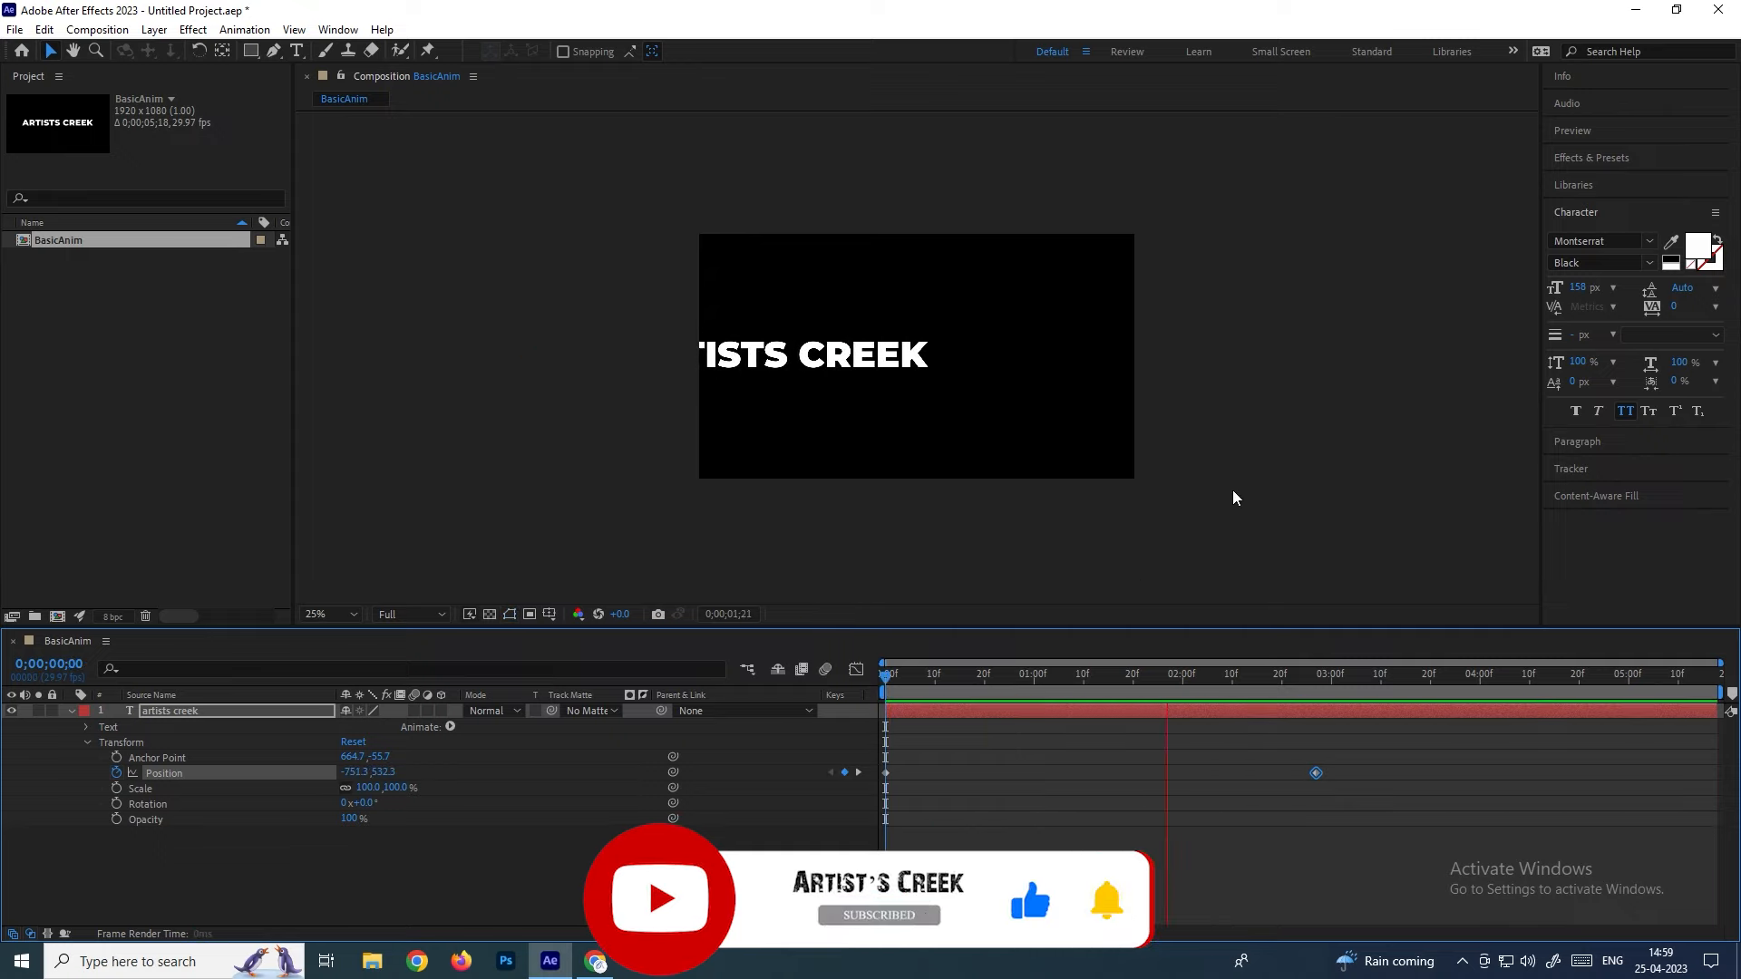
key(space)
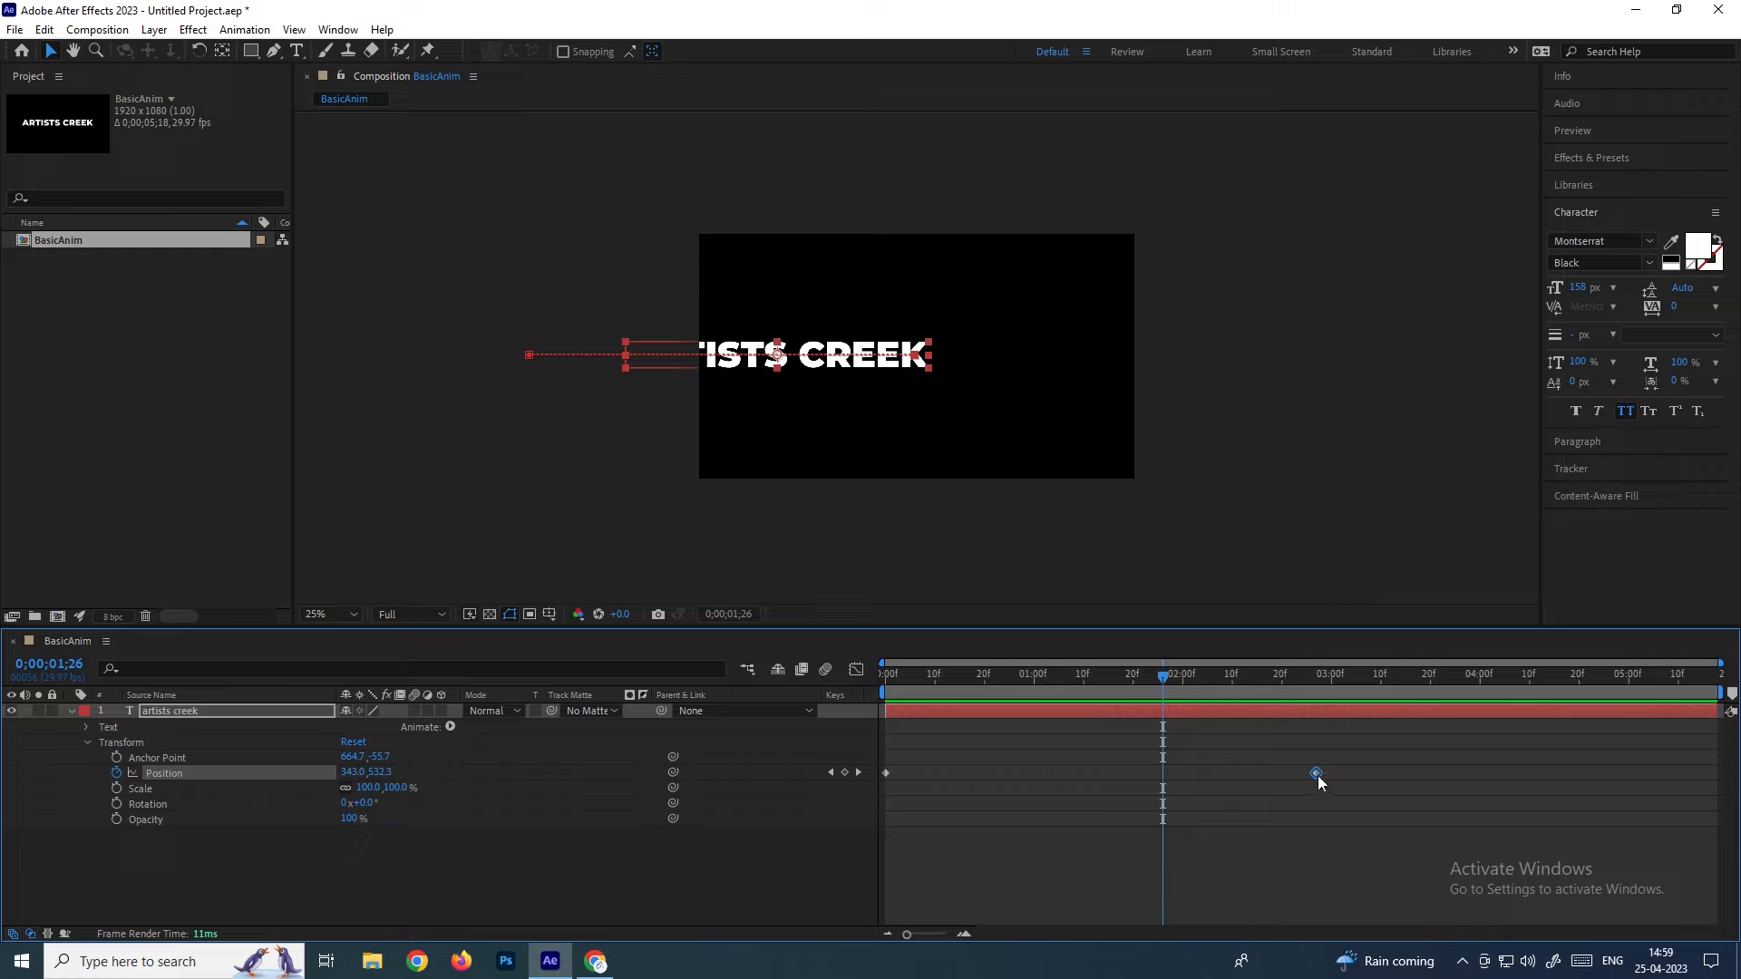
Bring the second Position keyframe back to just past the 20-frame mark and replay the slide-in from 0;00;00;00
drag(1313, 776, 989, 782)
click(964, 677)
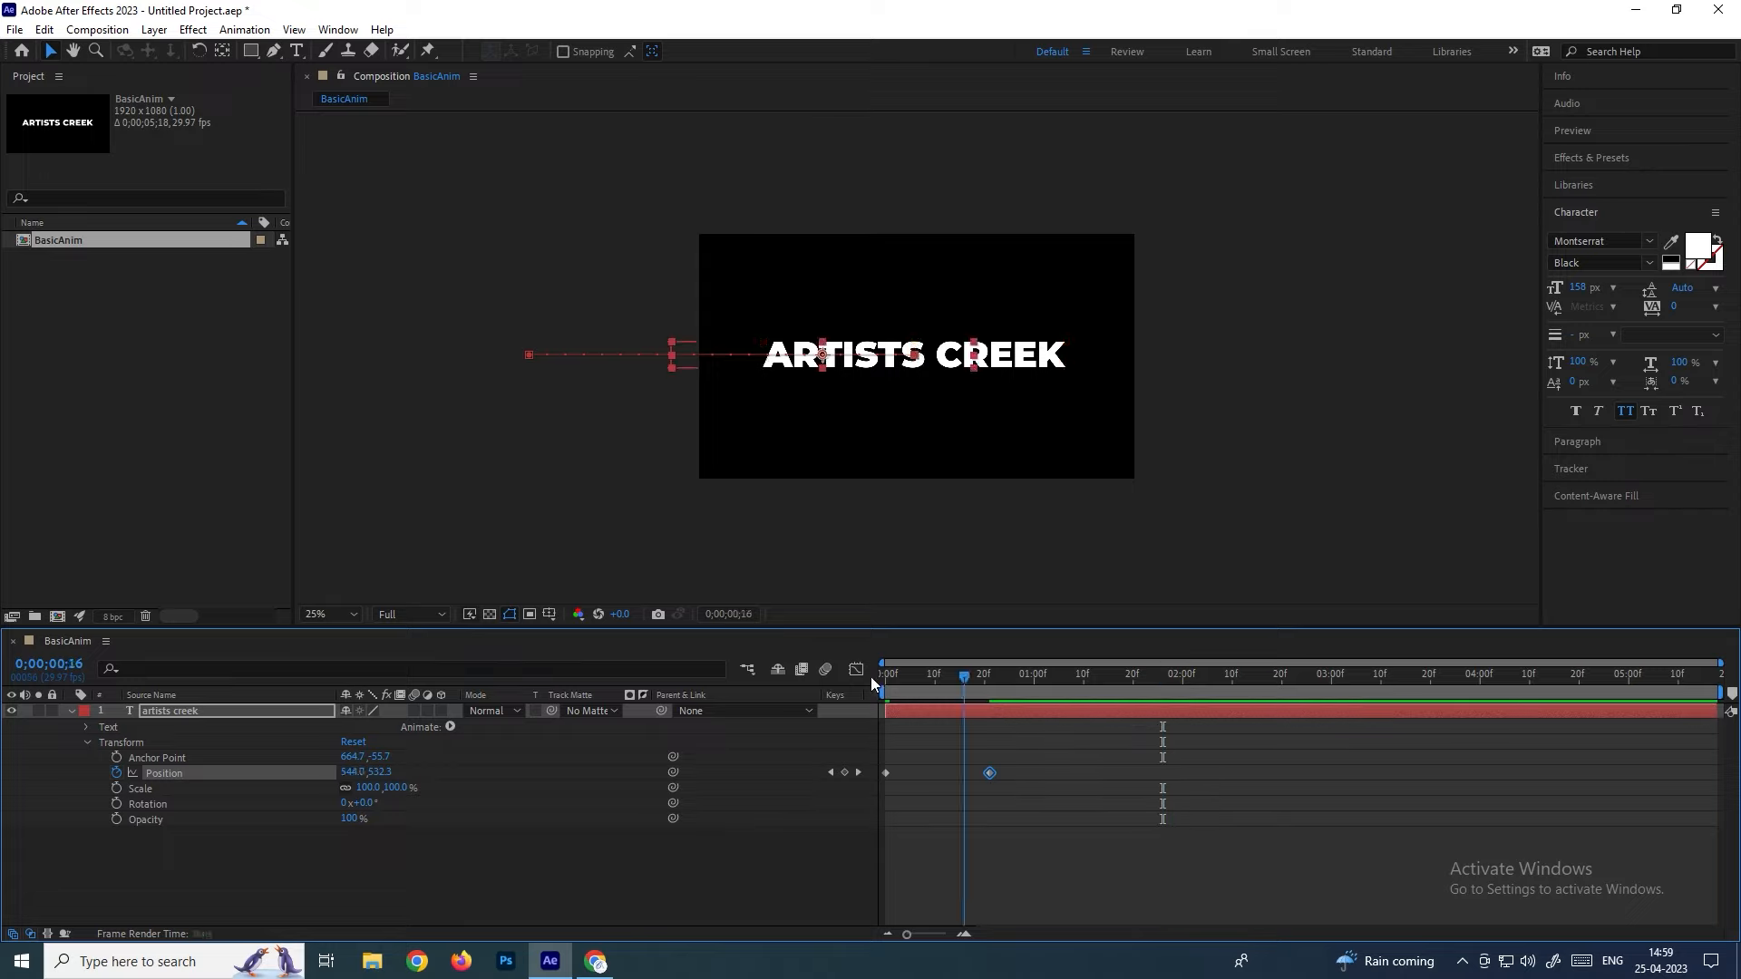
click(871, 676)
key(space)
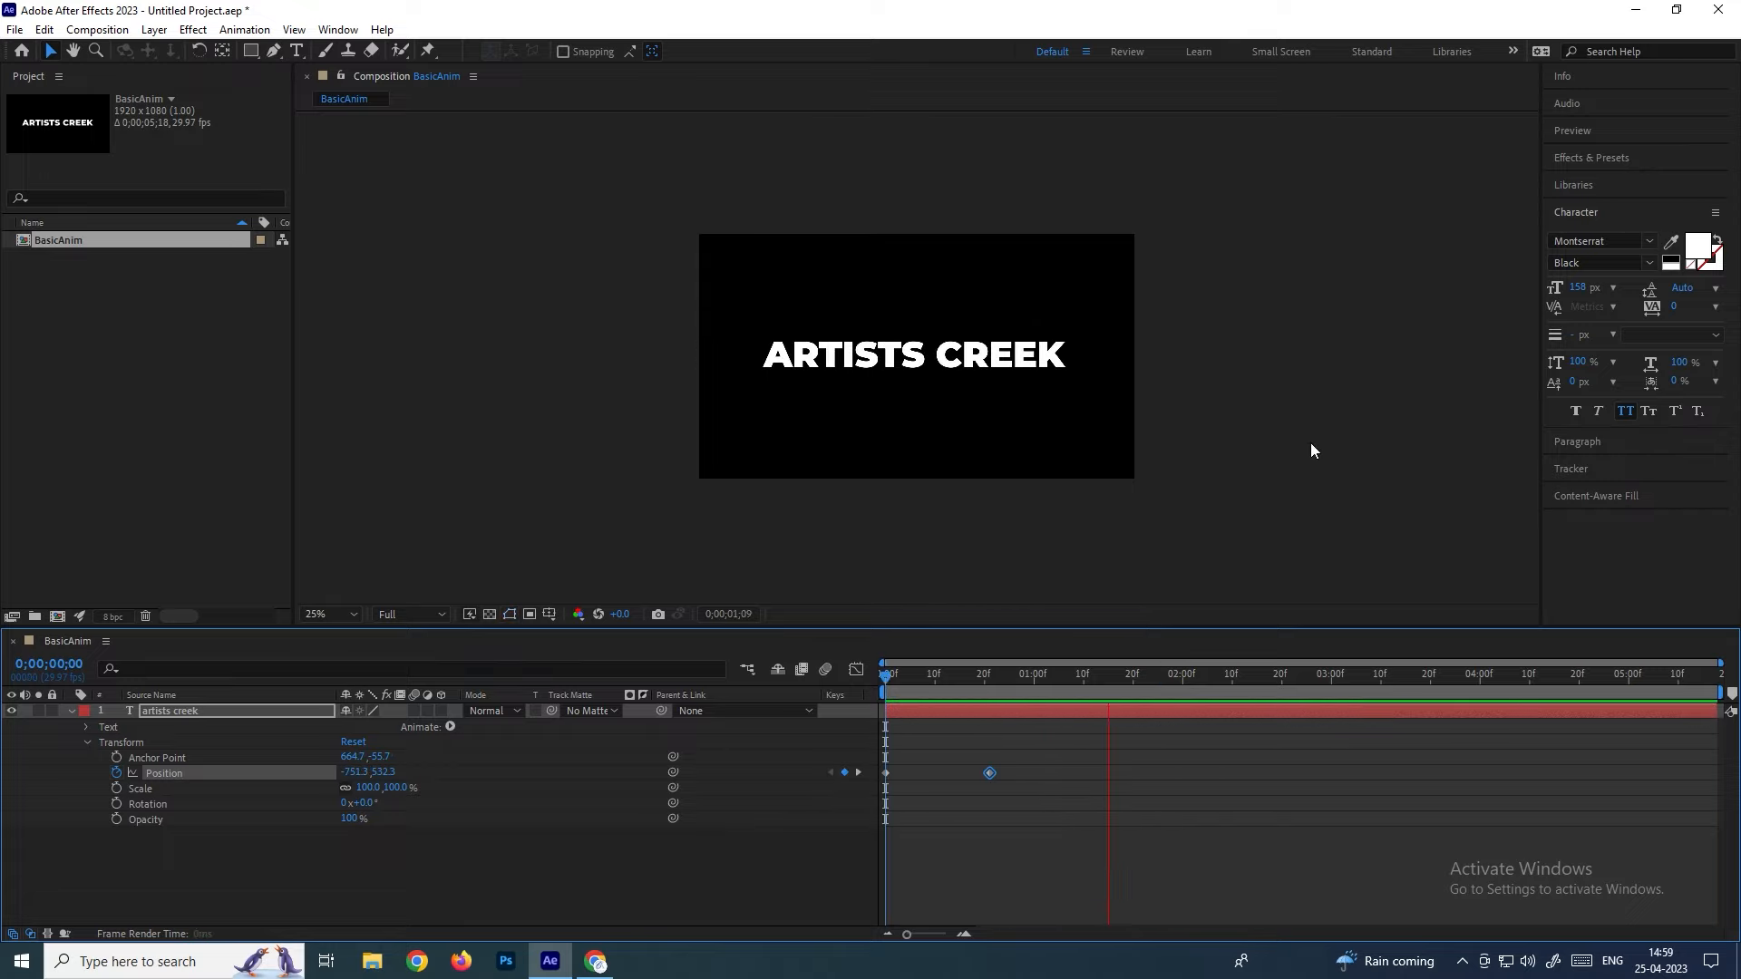
key(space)
At 0;00;00;10, raise the title to about 62, 256 to add a middle Position keyframe, and preview the bent path
drag(976, 683, 938, 683)
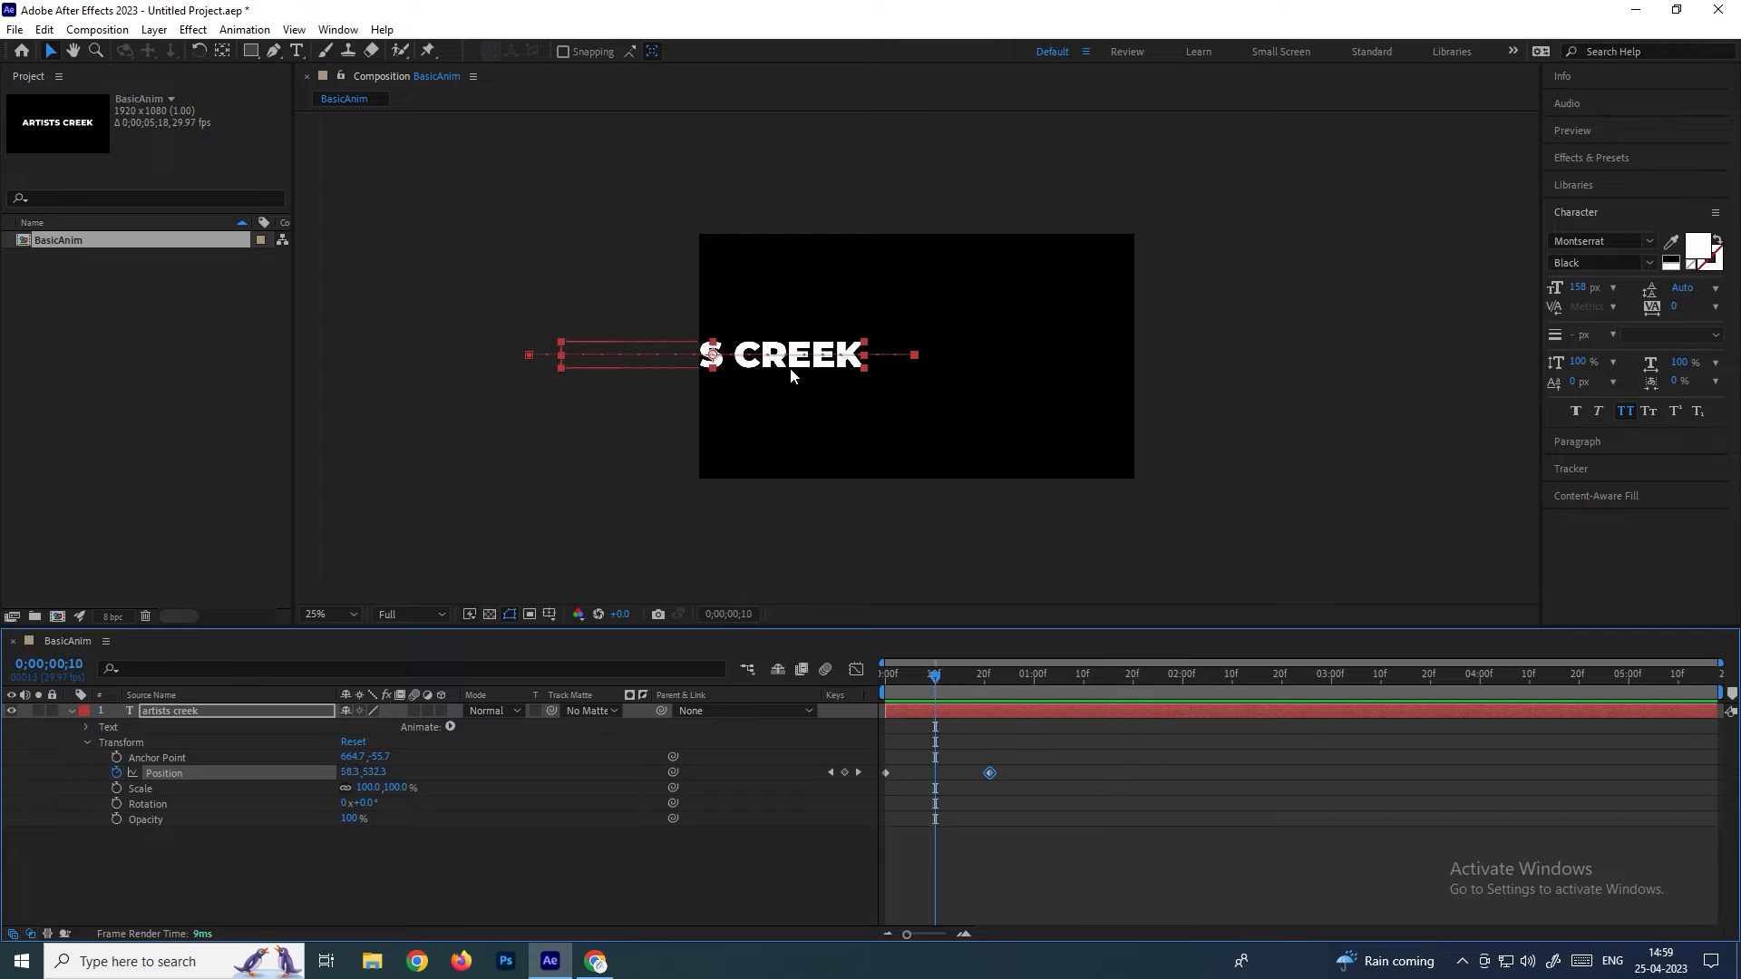
drag(790, 368, 792, 305)
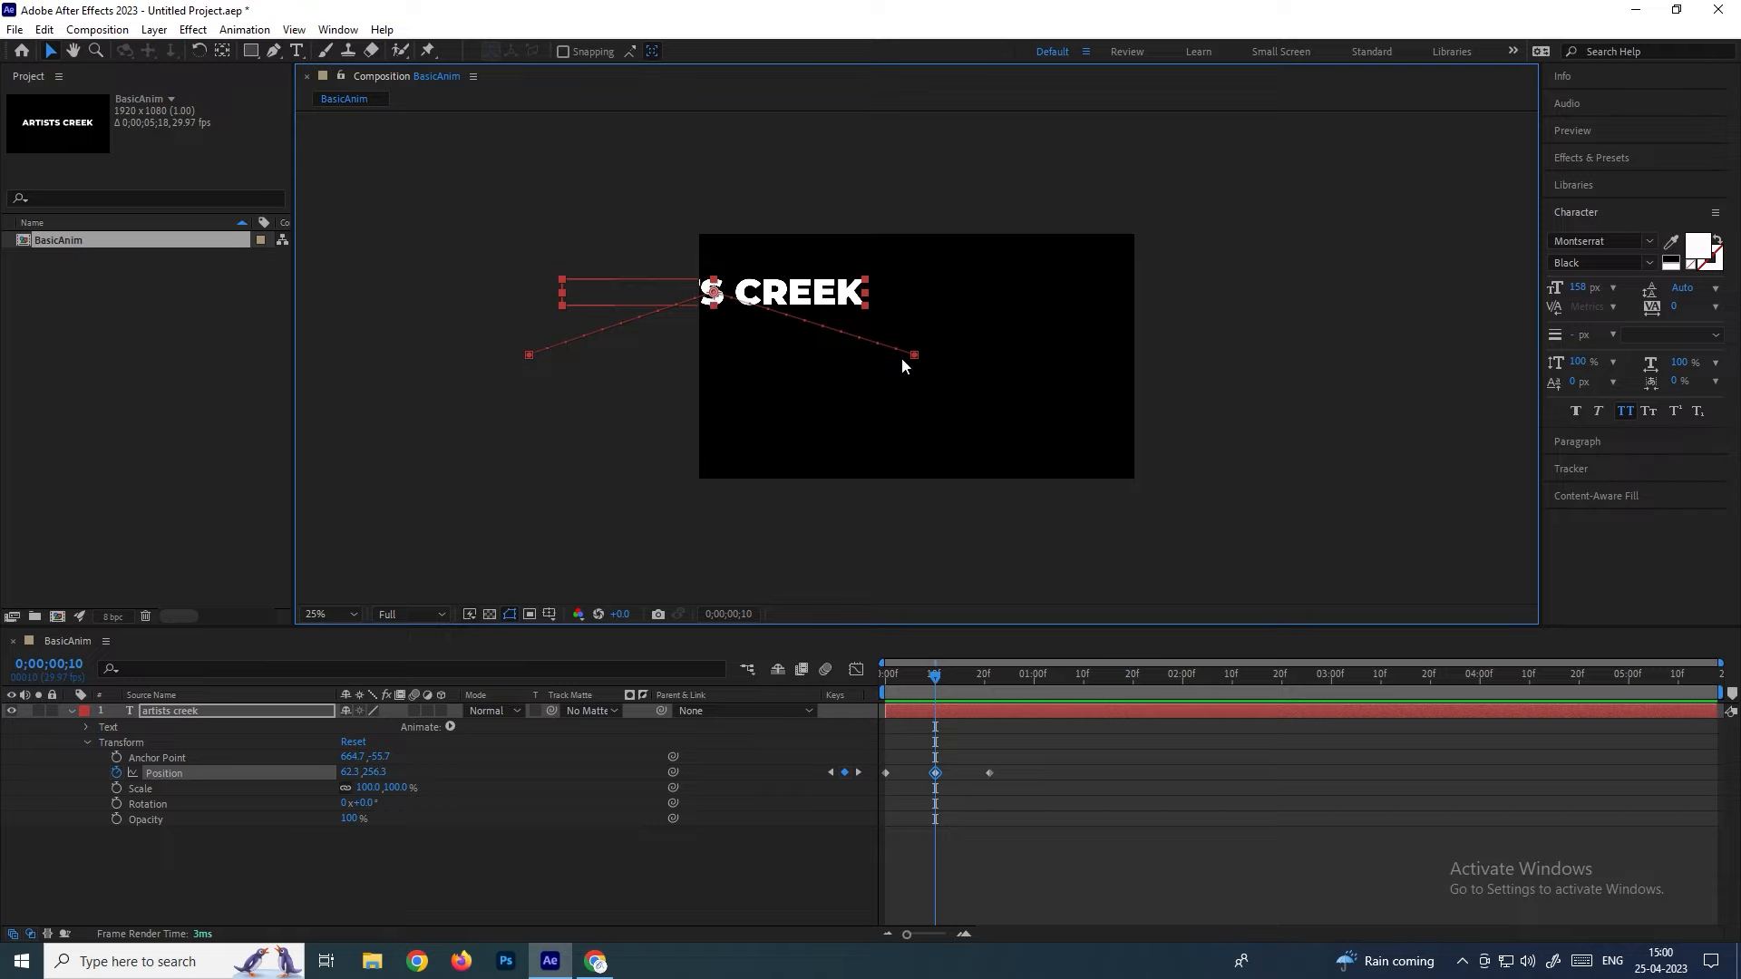
key(space)
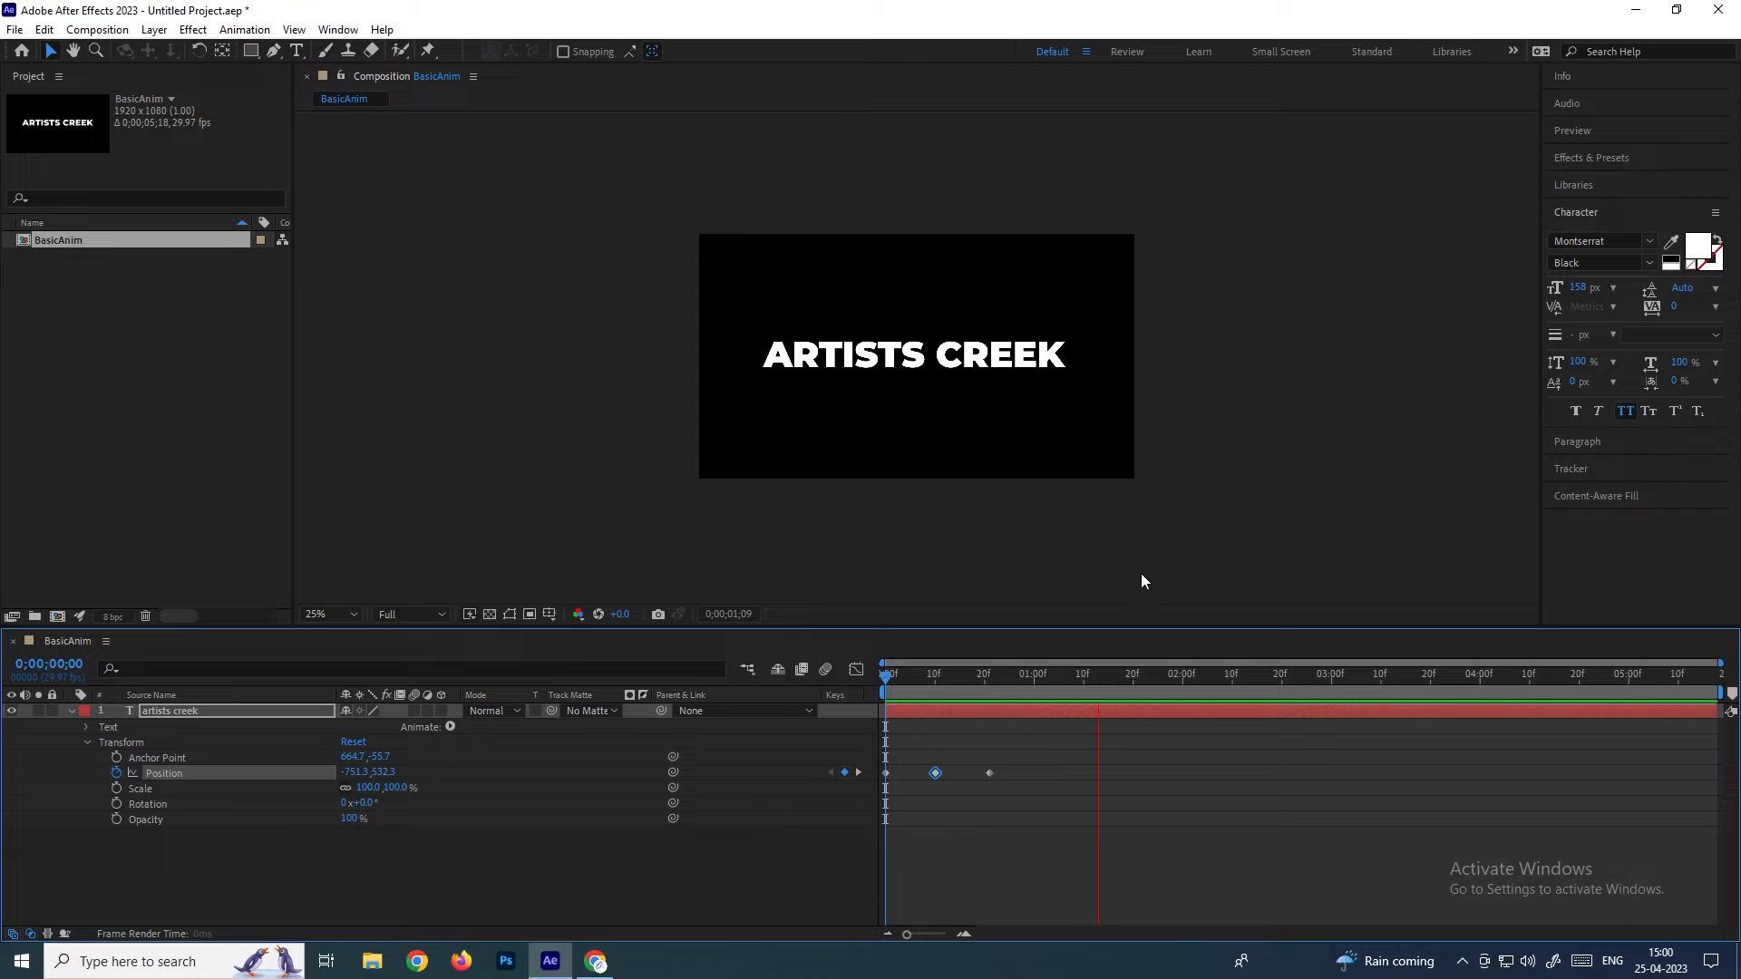
key(space)
Delete the middle Position keyframe and turn off Position keyframing to remove the title's remaining Position keyframes
key(Delete)
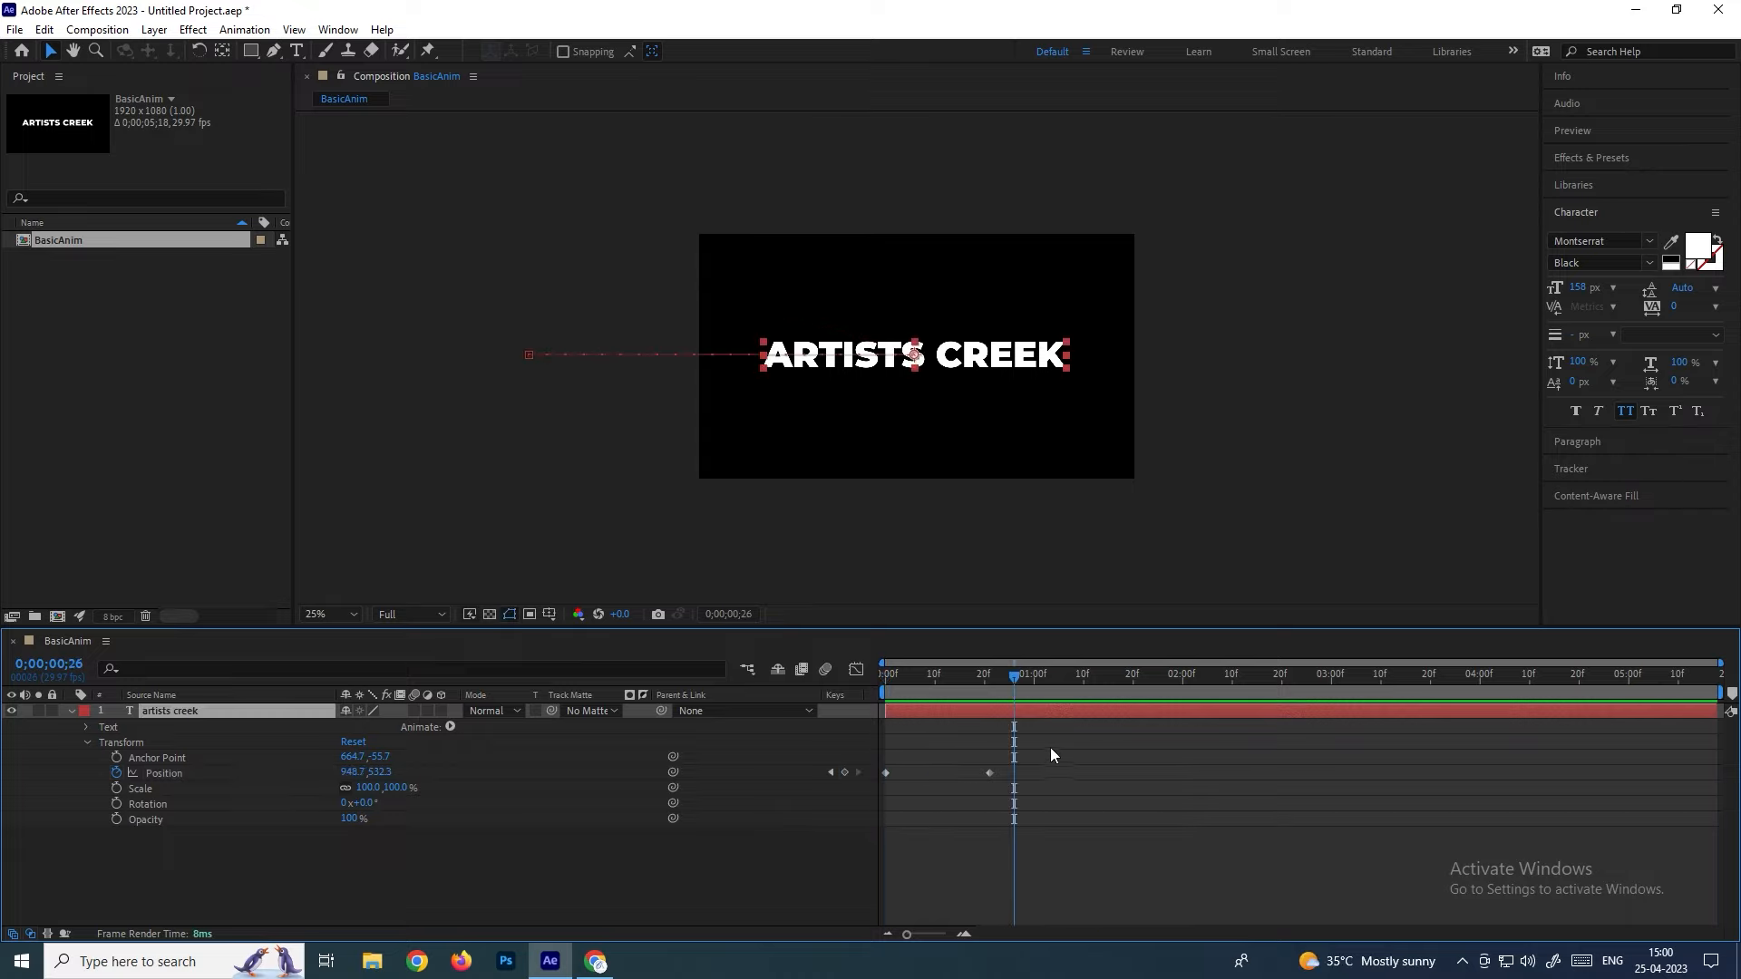
click(1061, 777)
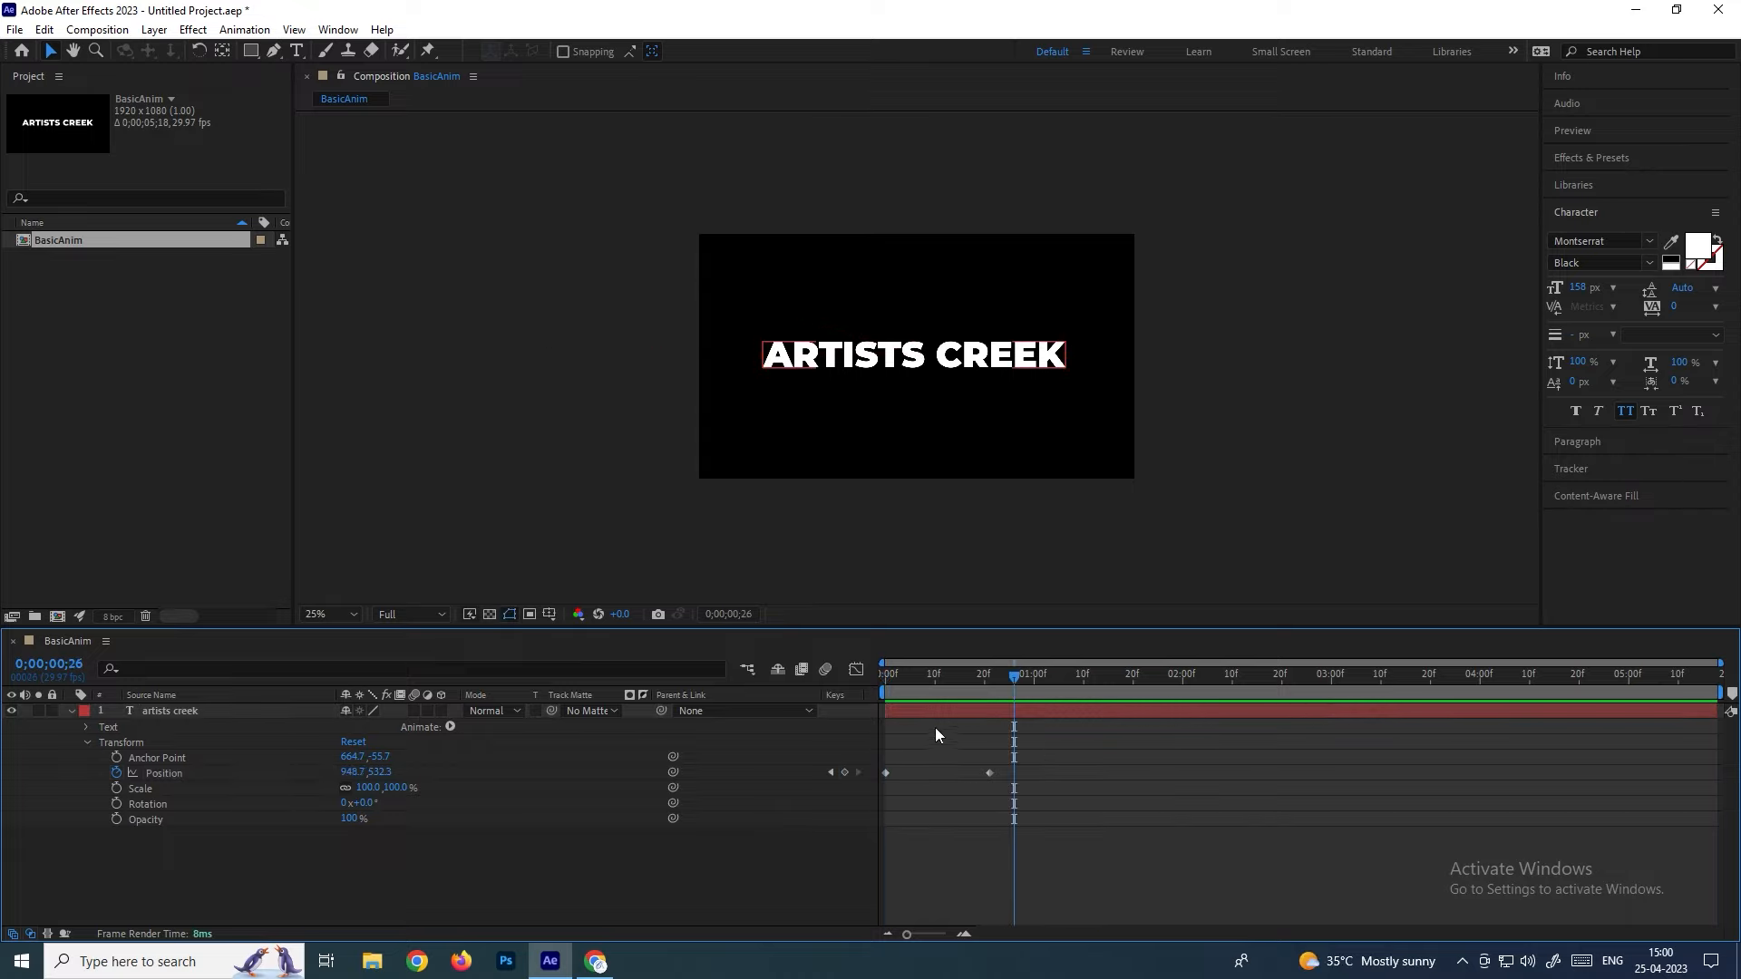
click(120, 773)
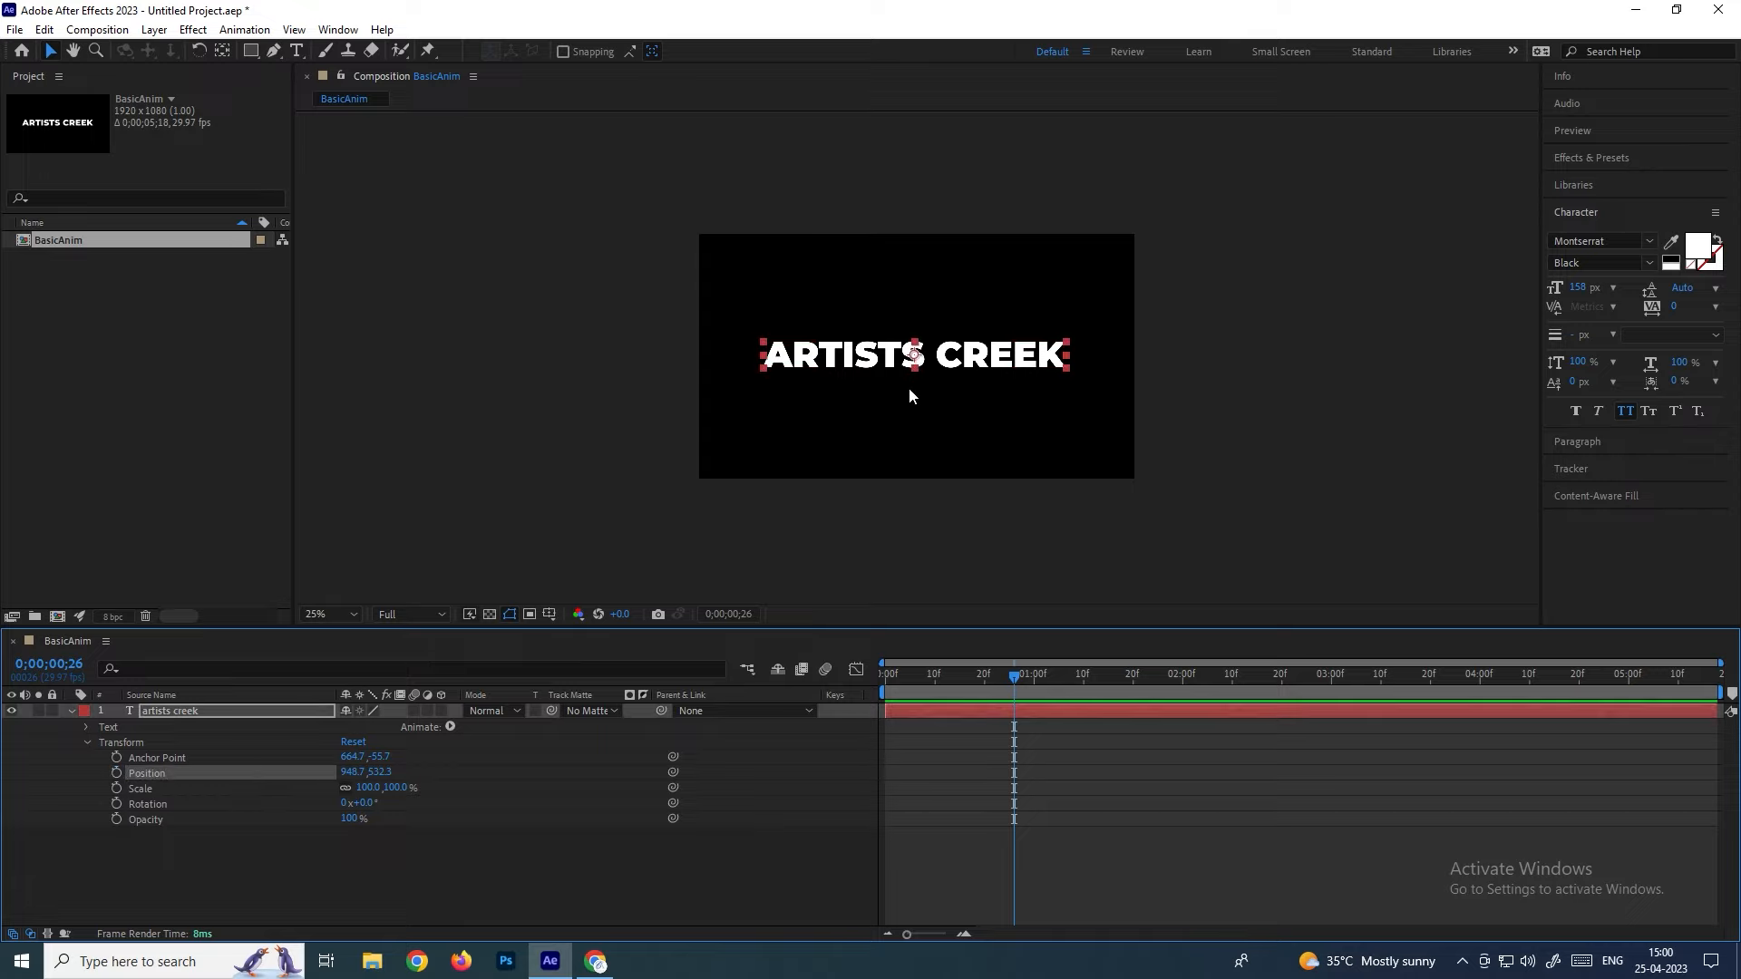
At 0;00;00;00, turn on Scale keyframing for the title and set its Scale to 0%
key(Home)
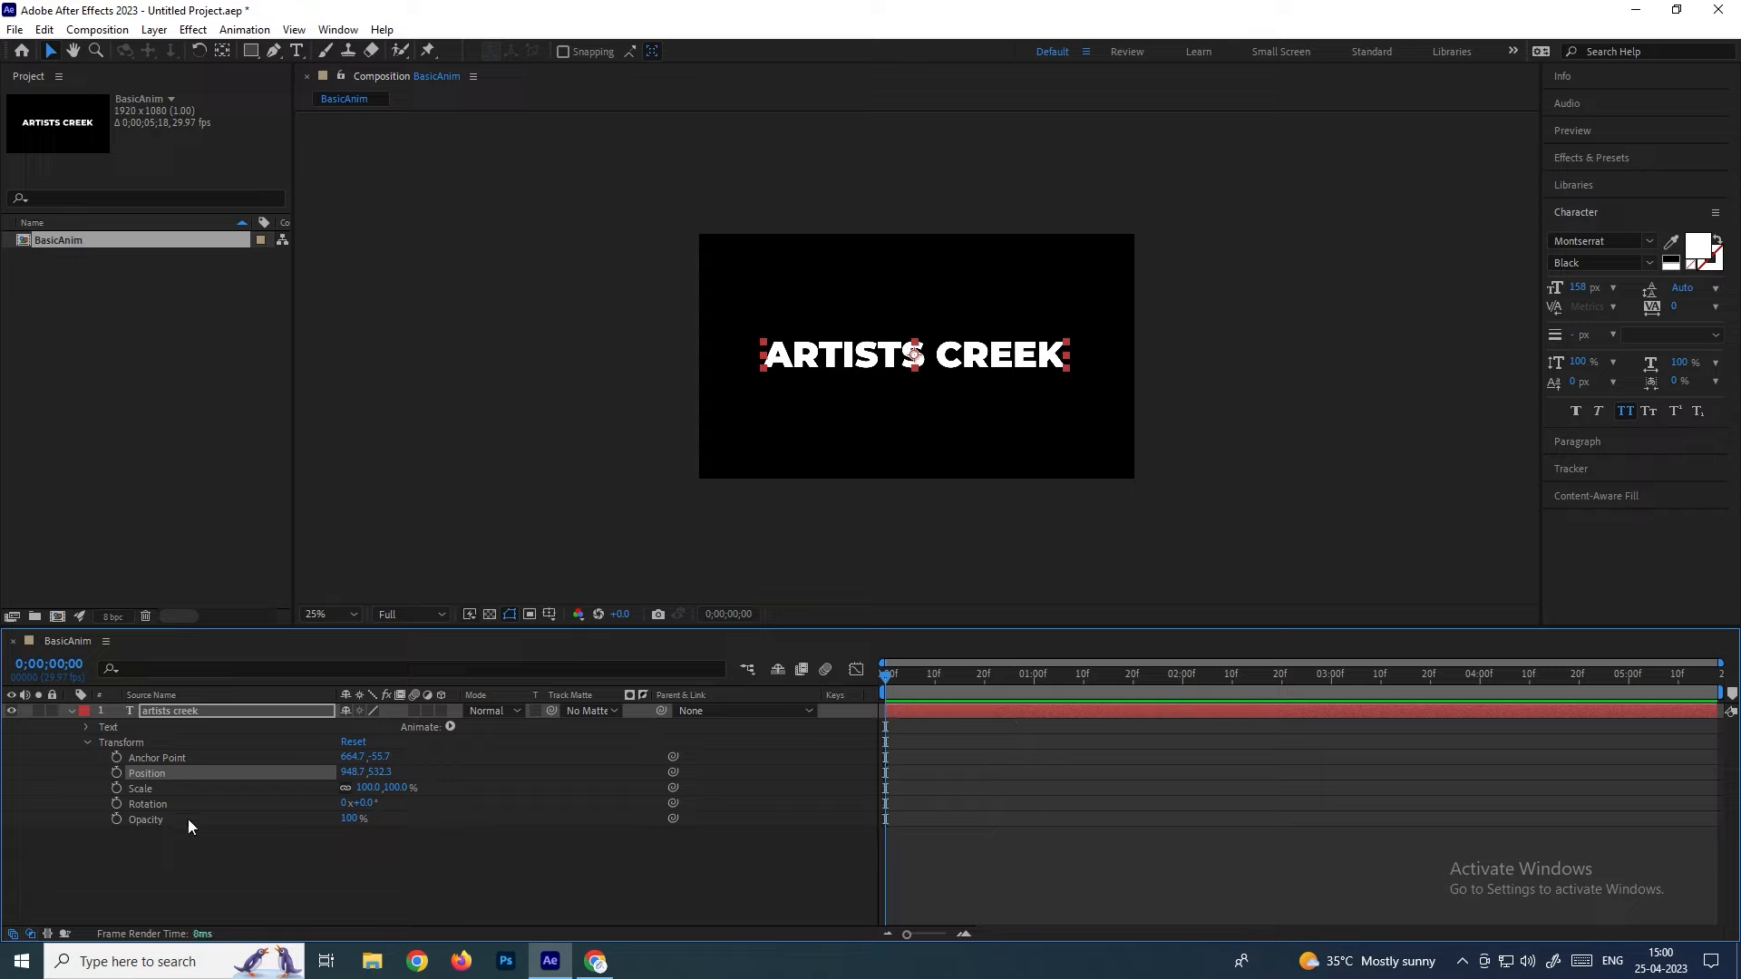
click(122, 787)
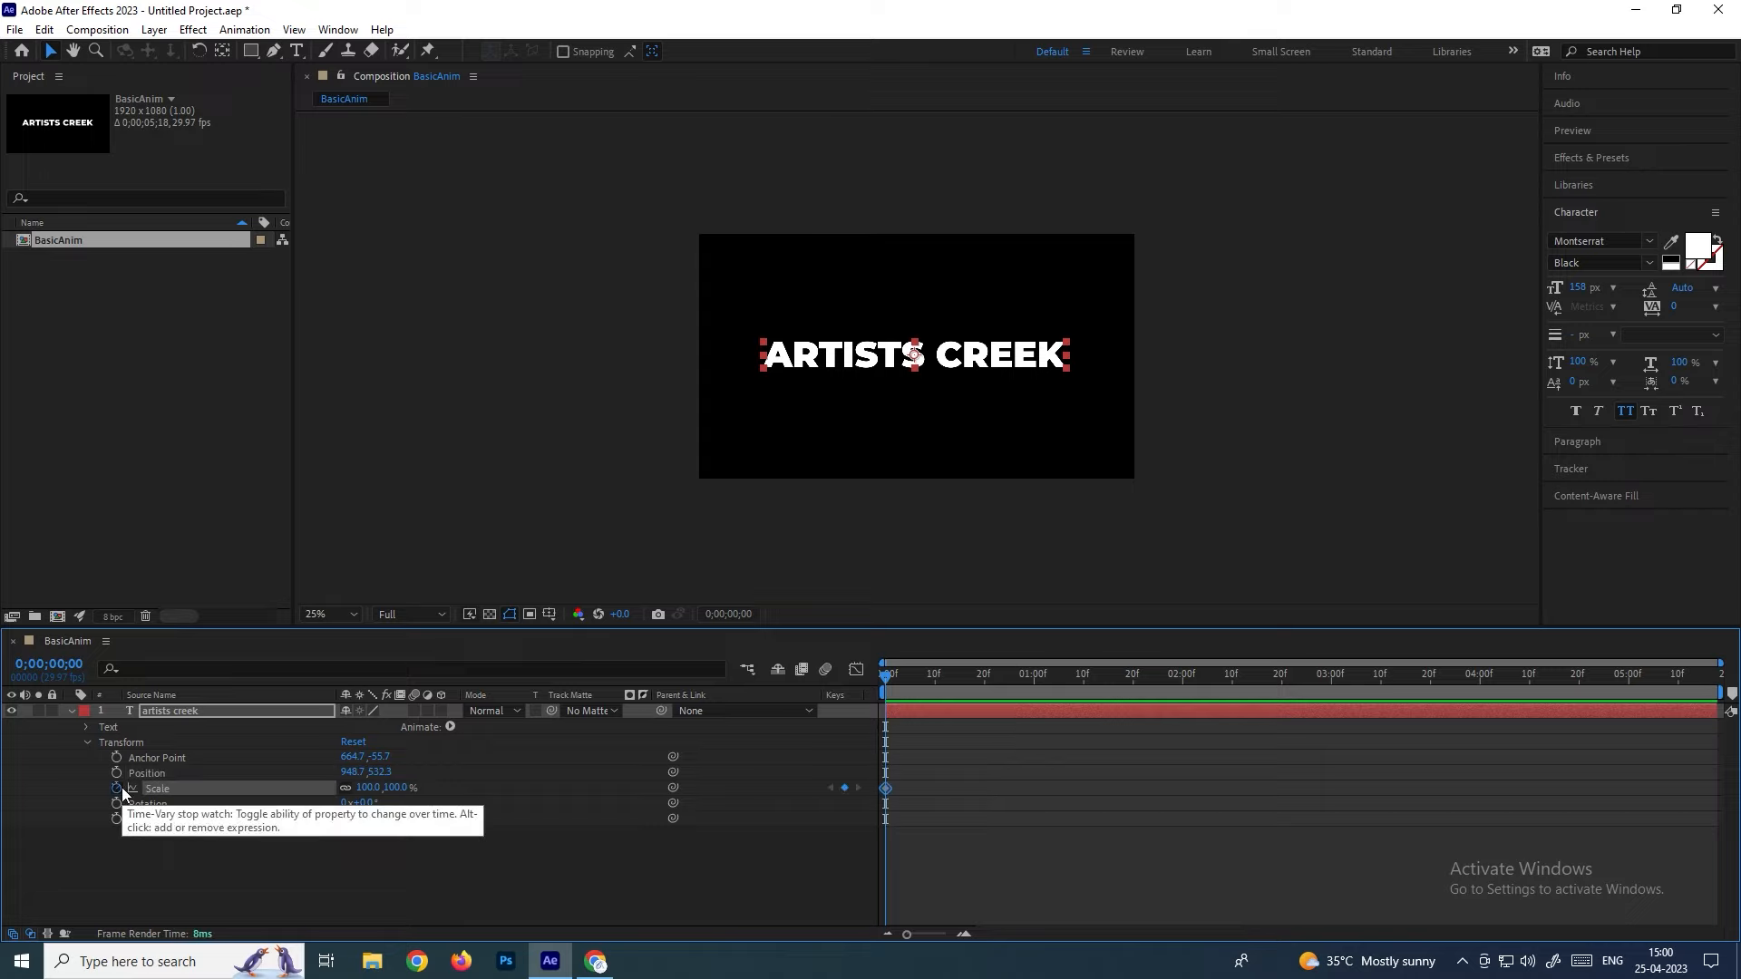
click(396, 788)
text(0)
key(Return)
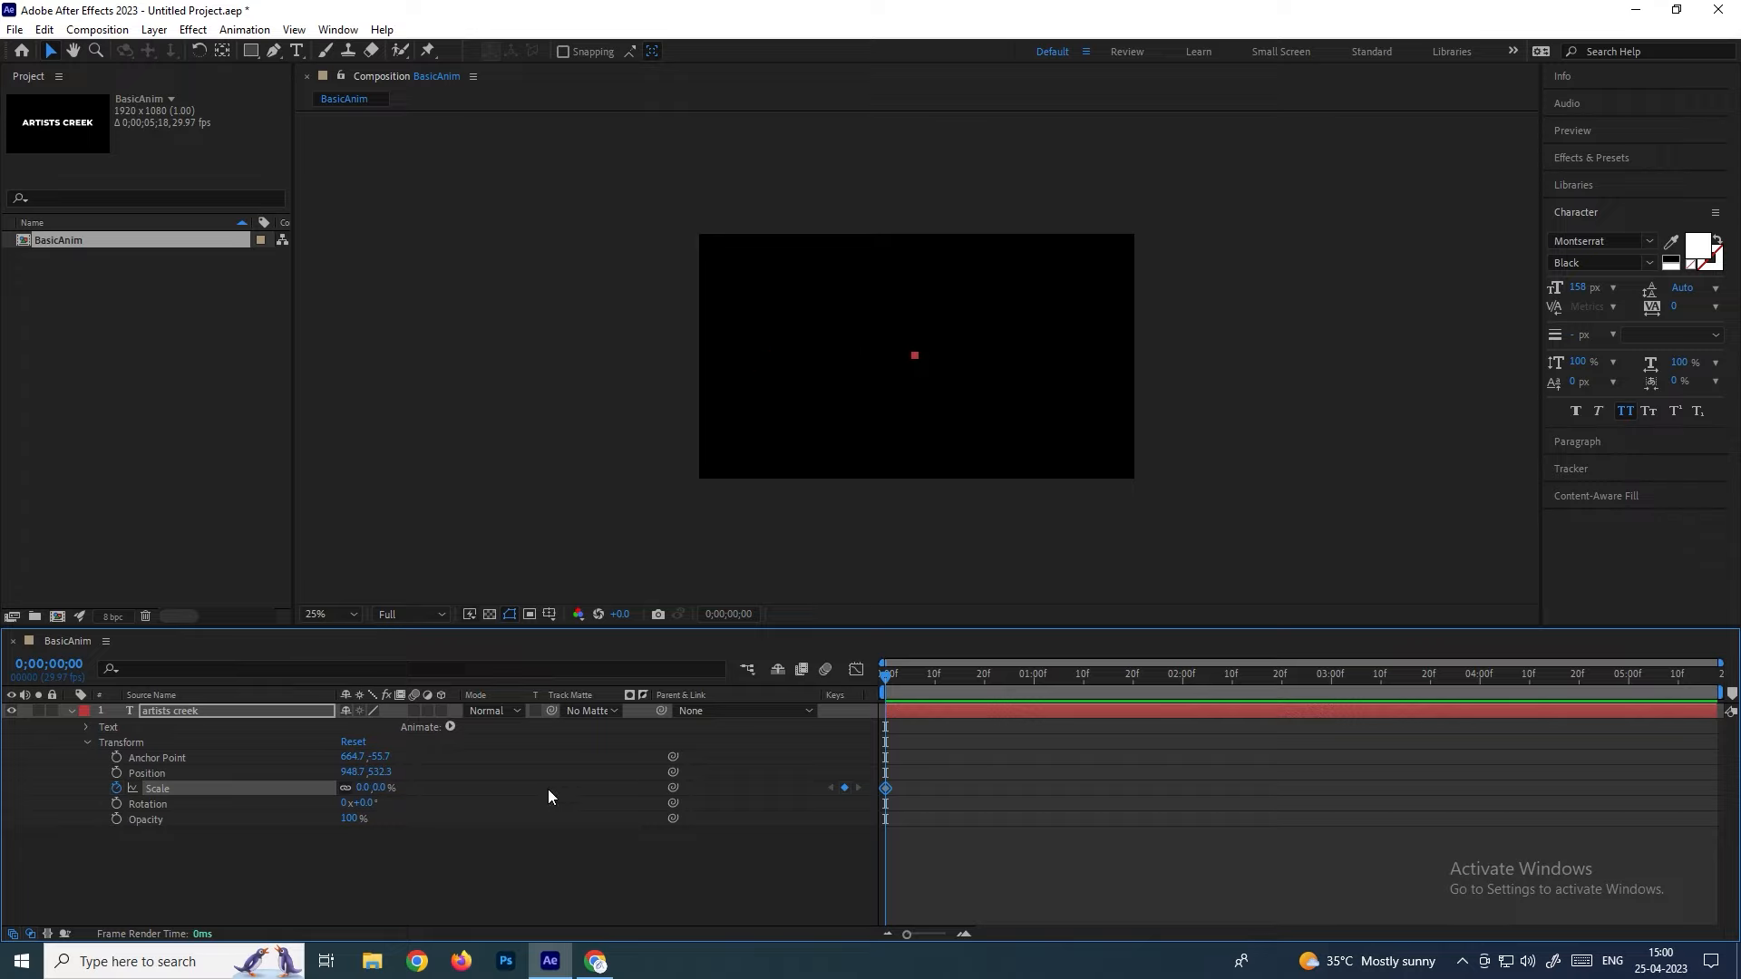
At 0;00;01;00, try a title Scale of 150%, and reduce this keyframe's Scale to 130%
drag(950, 686, 1034, 693)
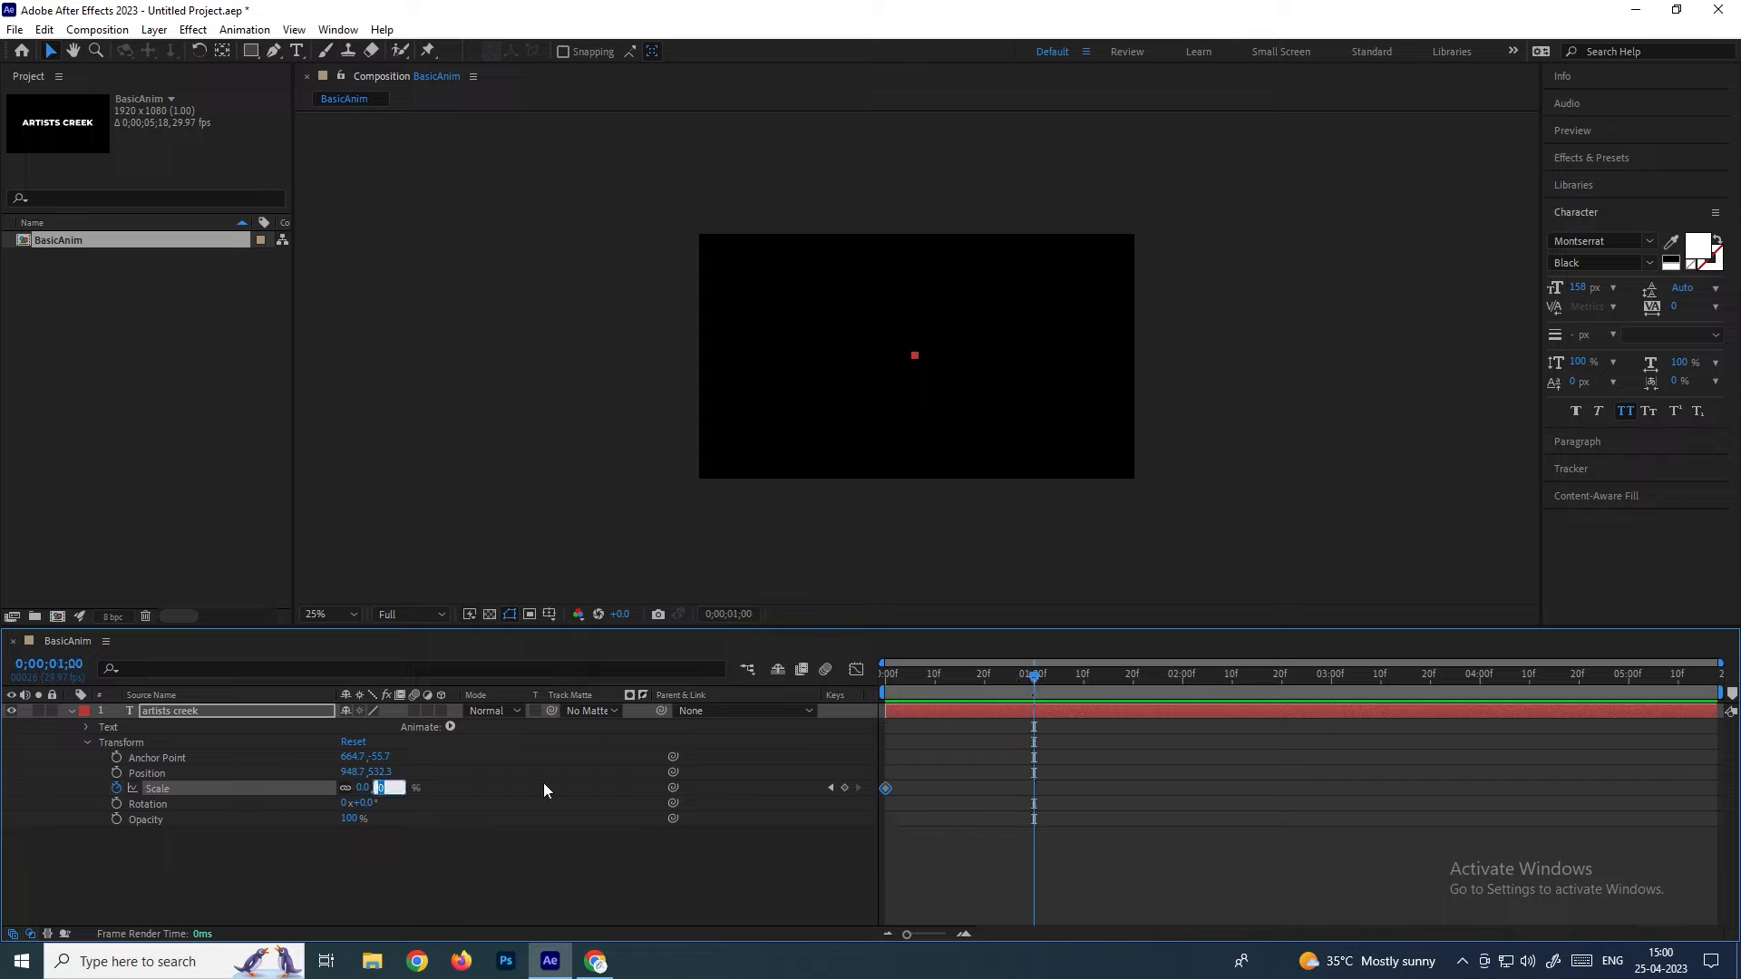
text(150)
key(Return)
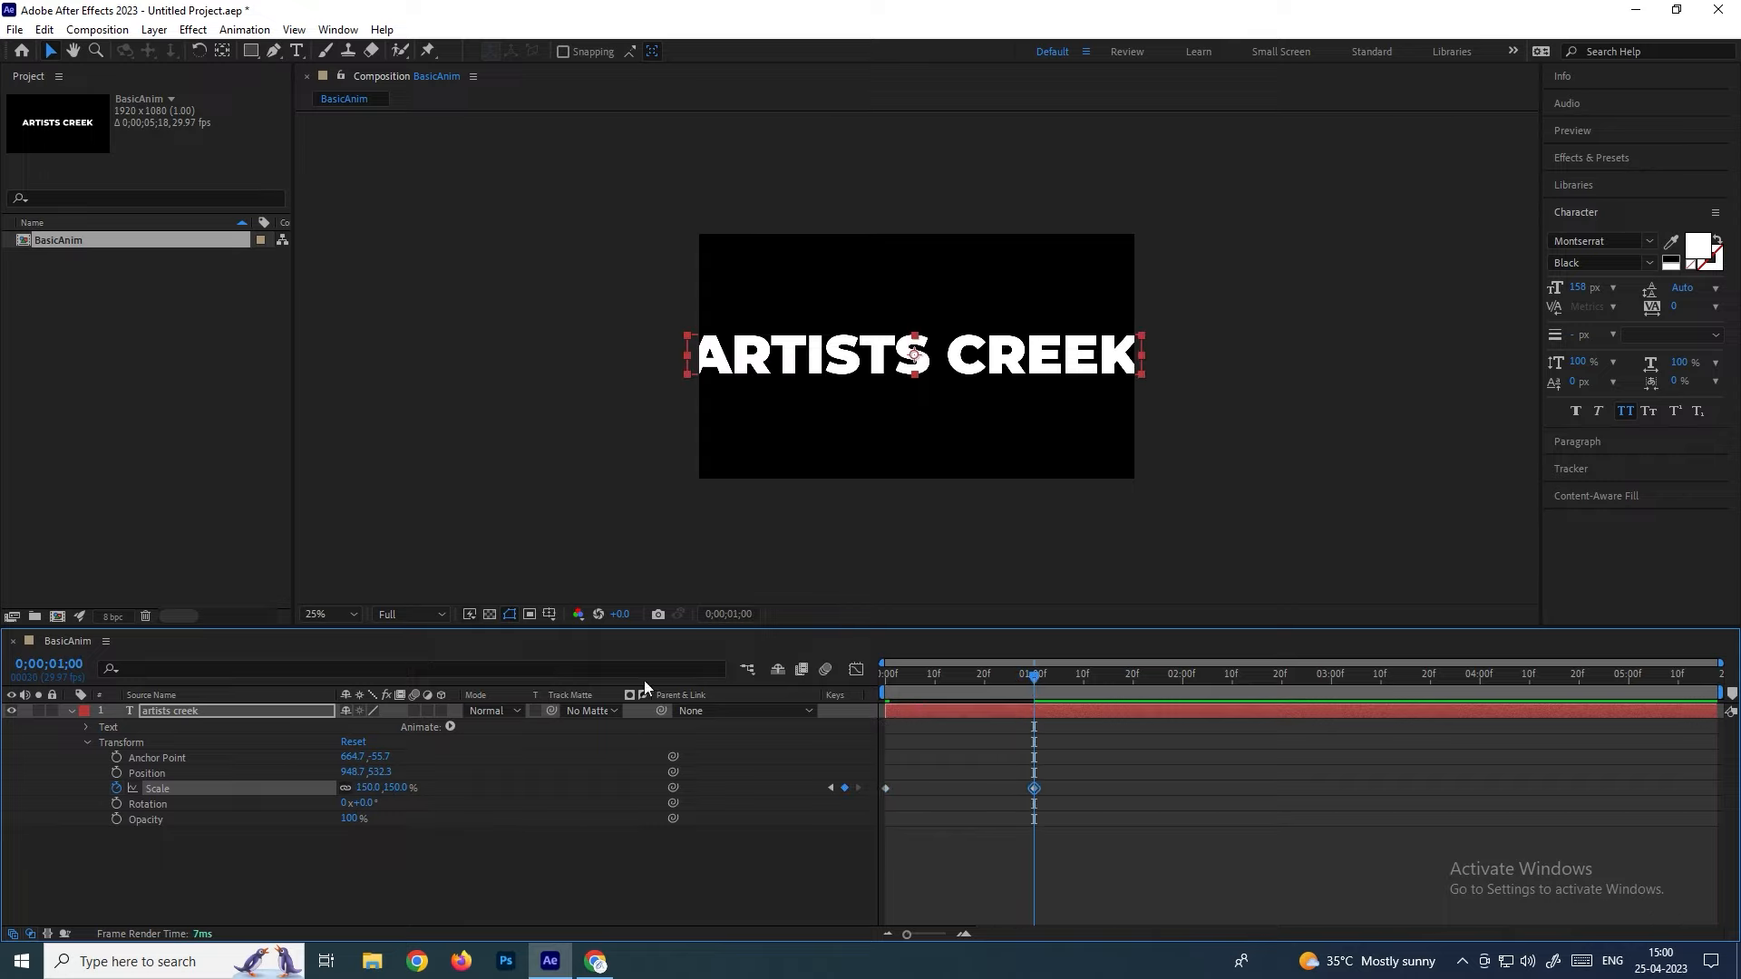
click(390, 788)
text(130)
key(Return)
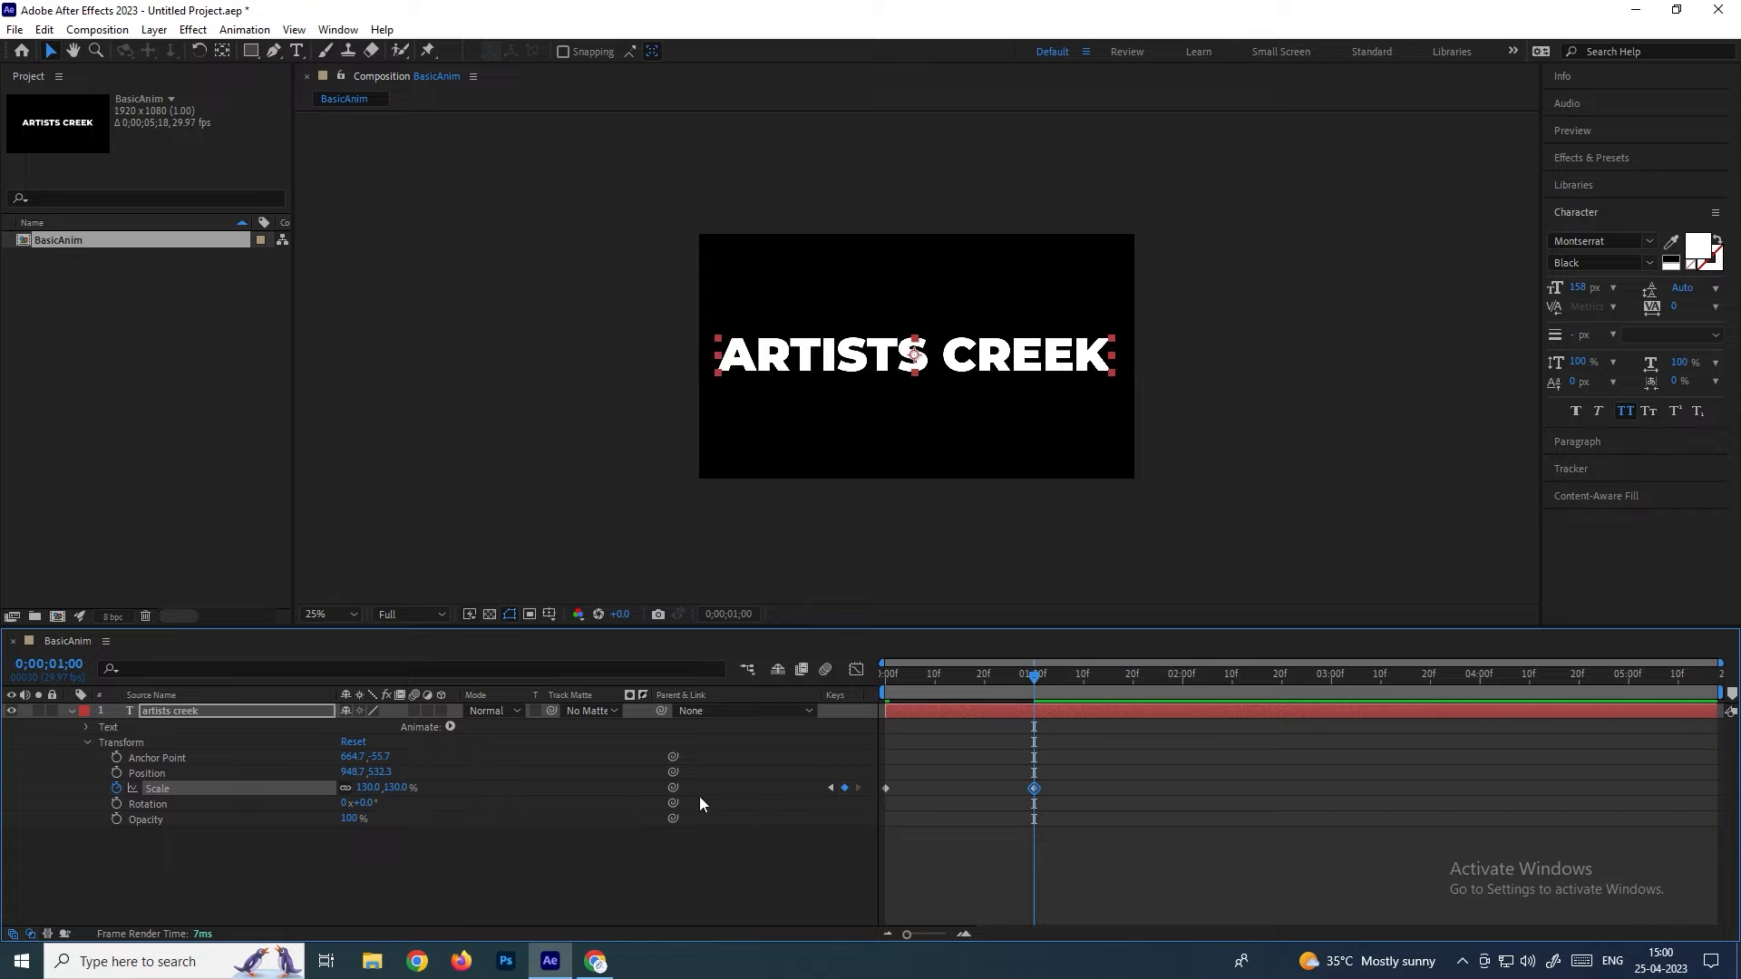
Preview the title's scale-up animation from the start of the composition
drag(1041, 696, 840, 700)
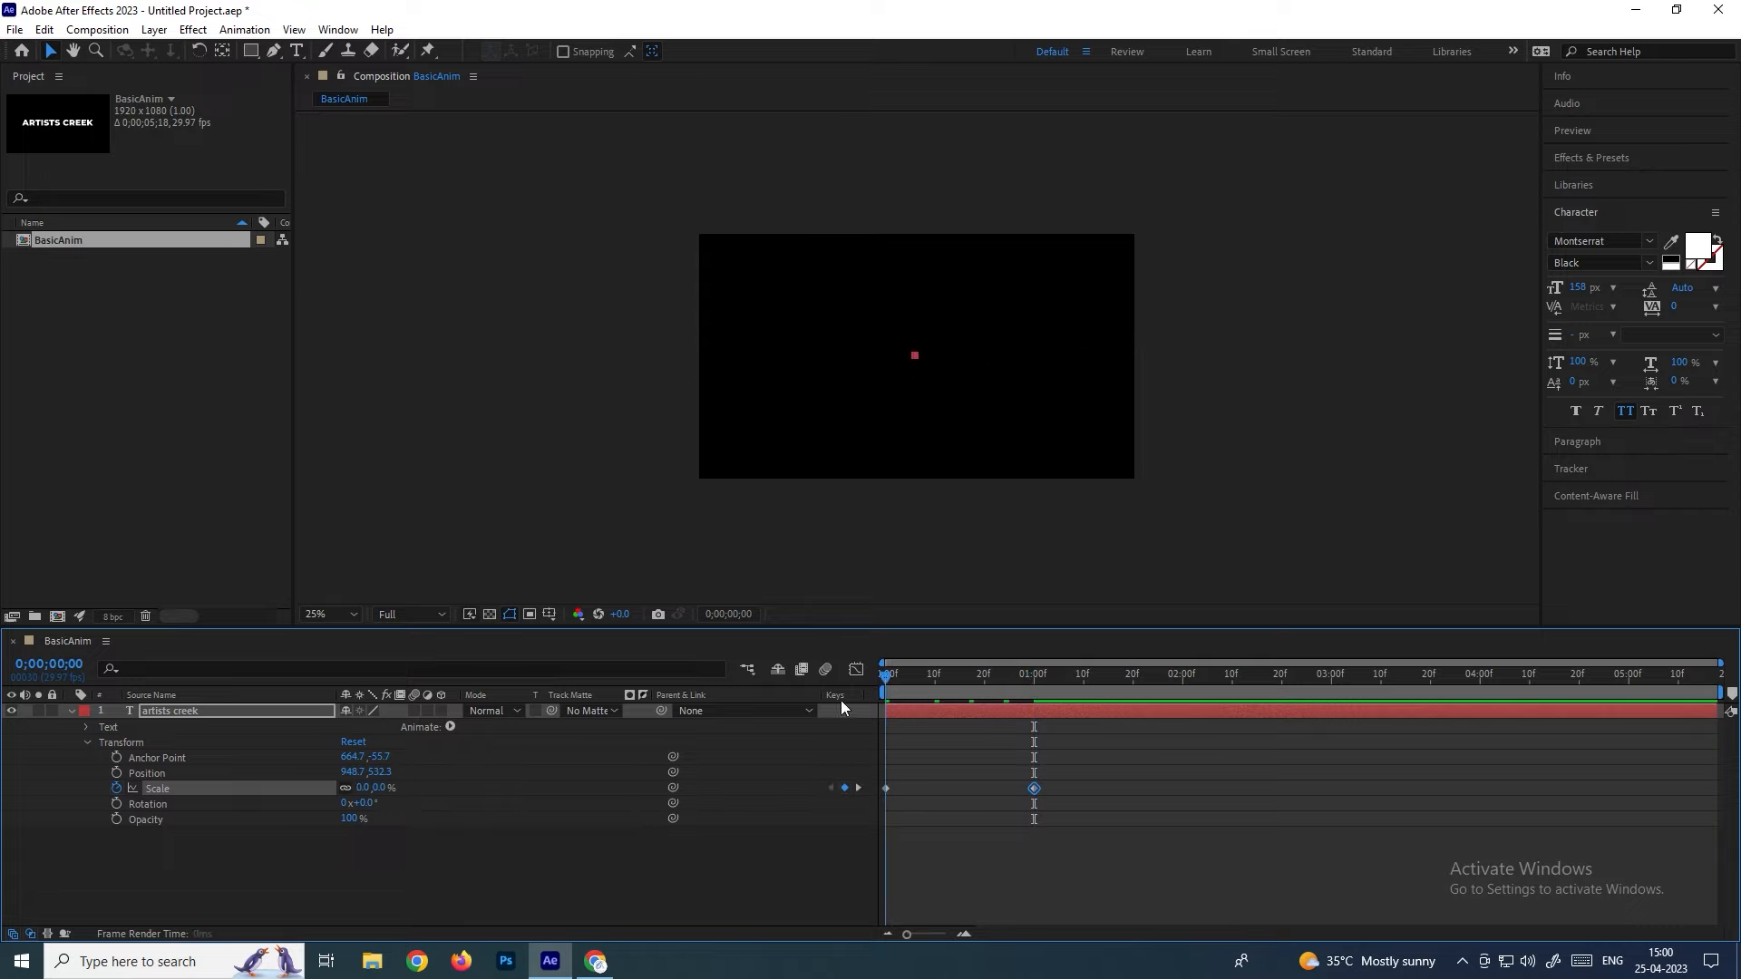
click(1245, 497)
key(space)
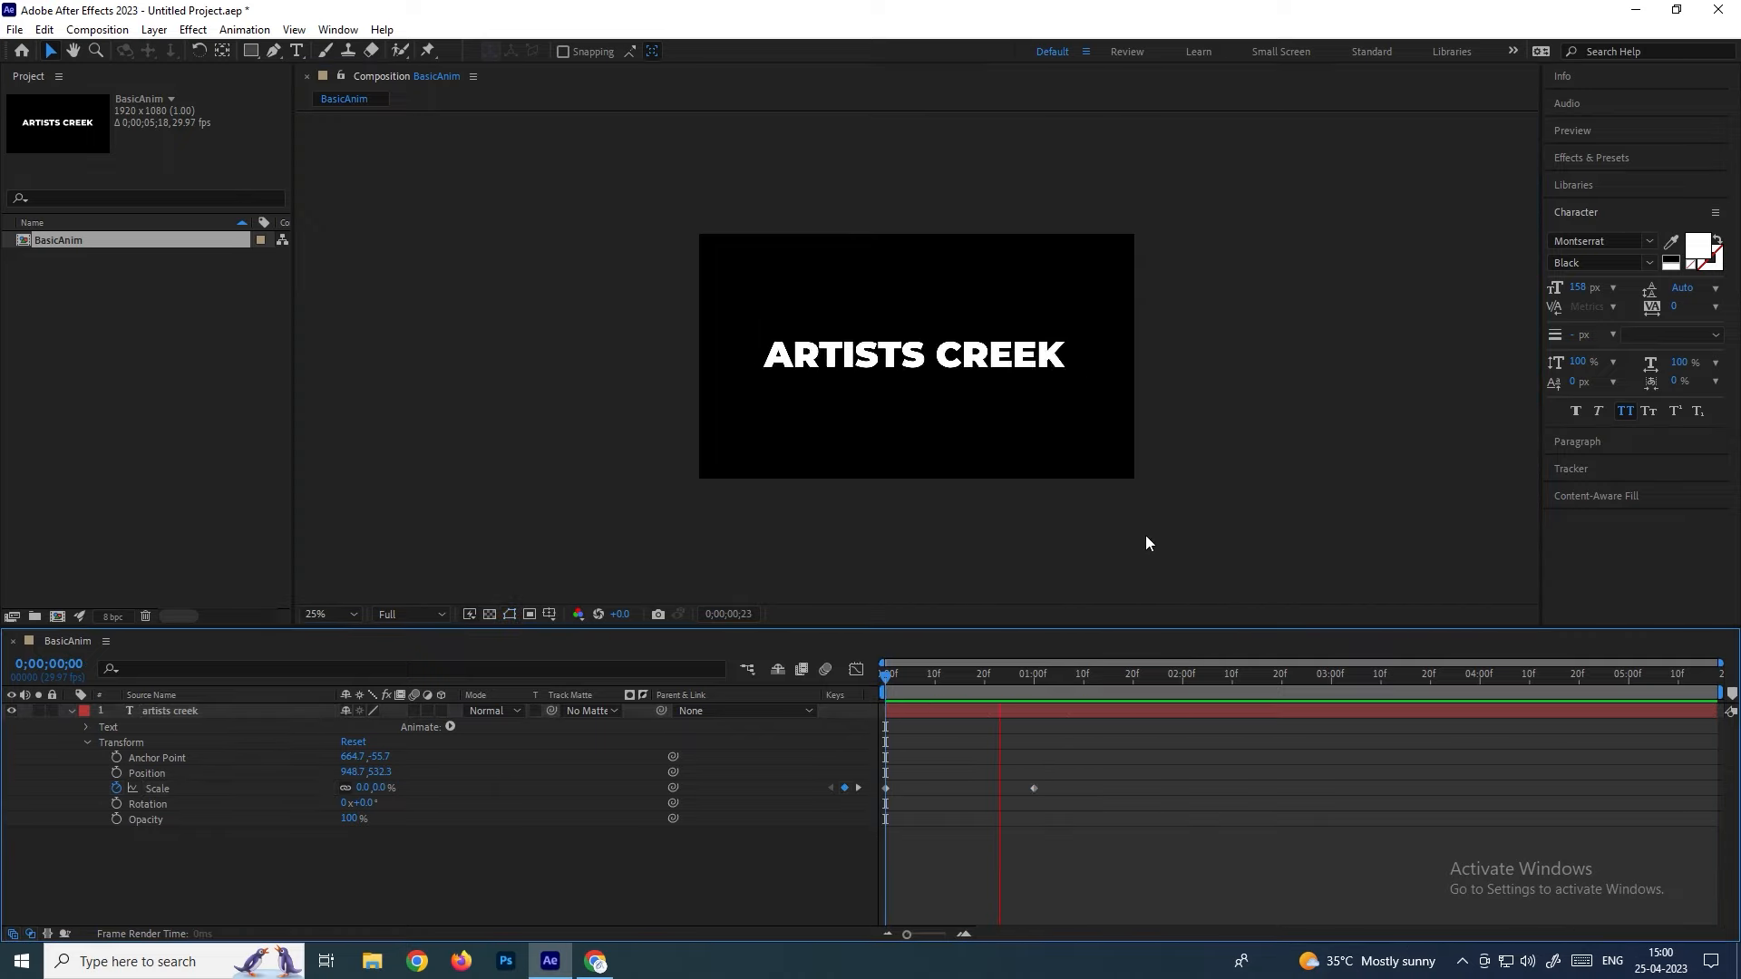
key(space)
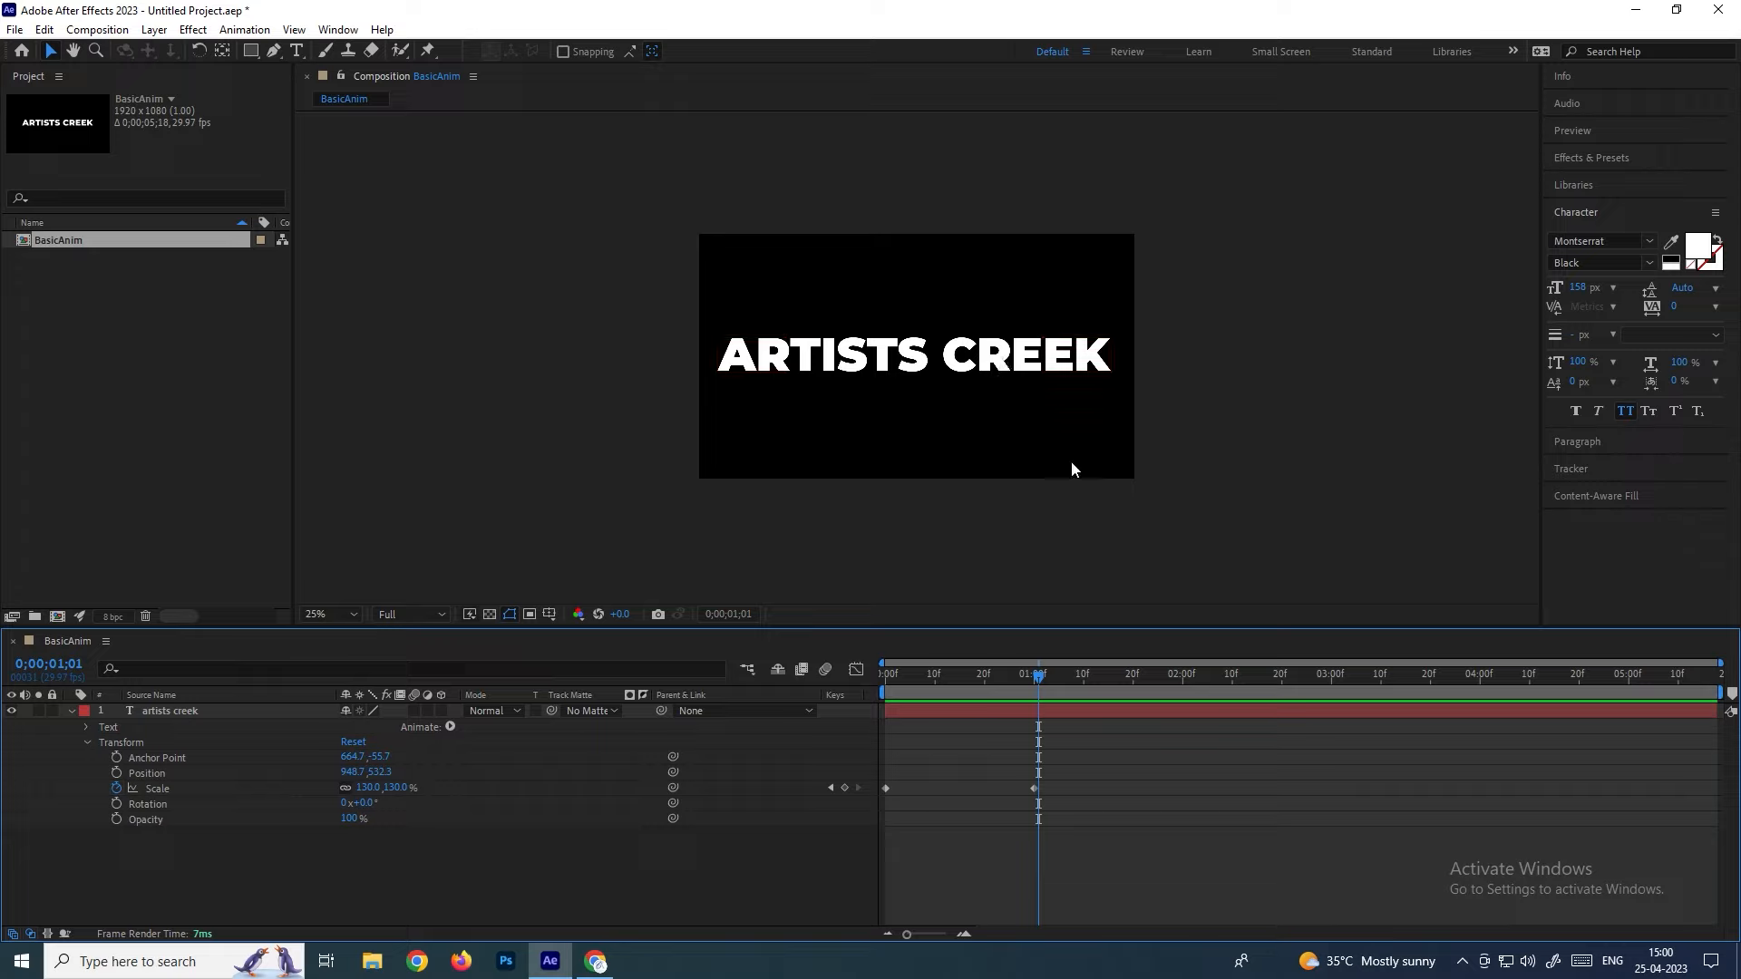
Return to 0;00;00;00 and turn on Rotation keyframing for the title
key(Home)
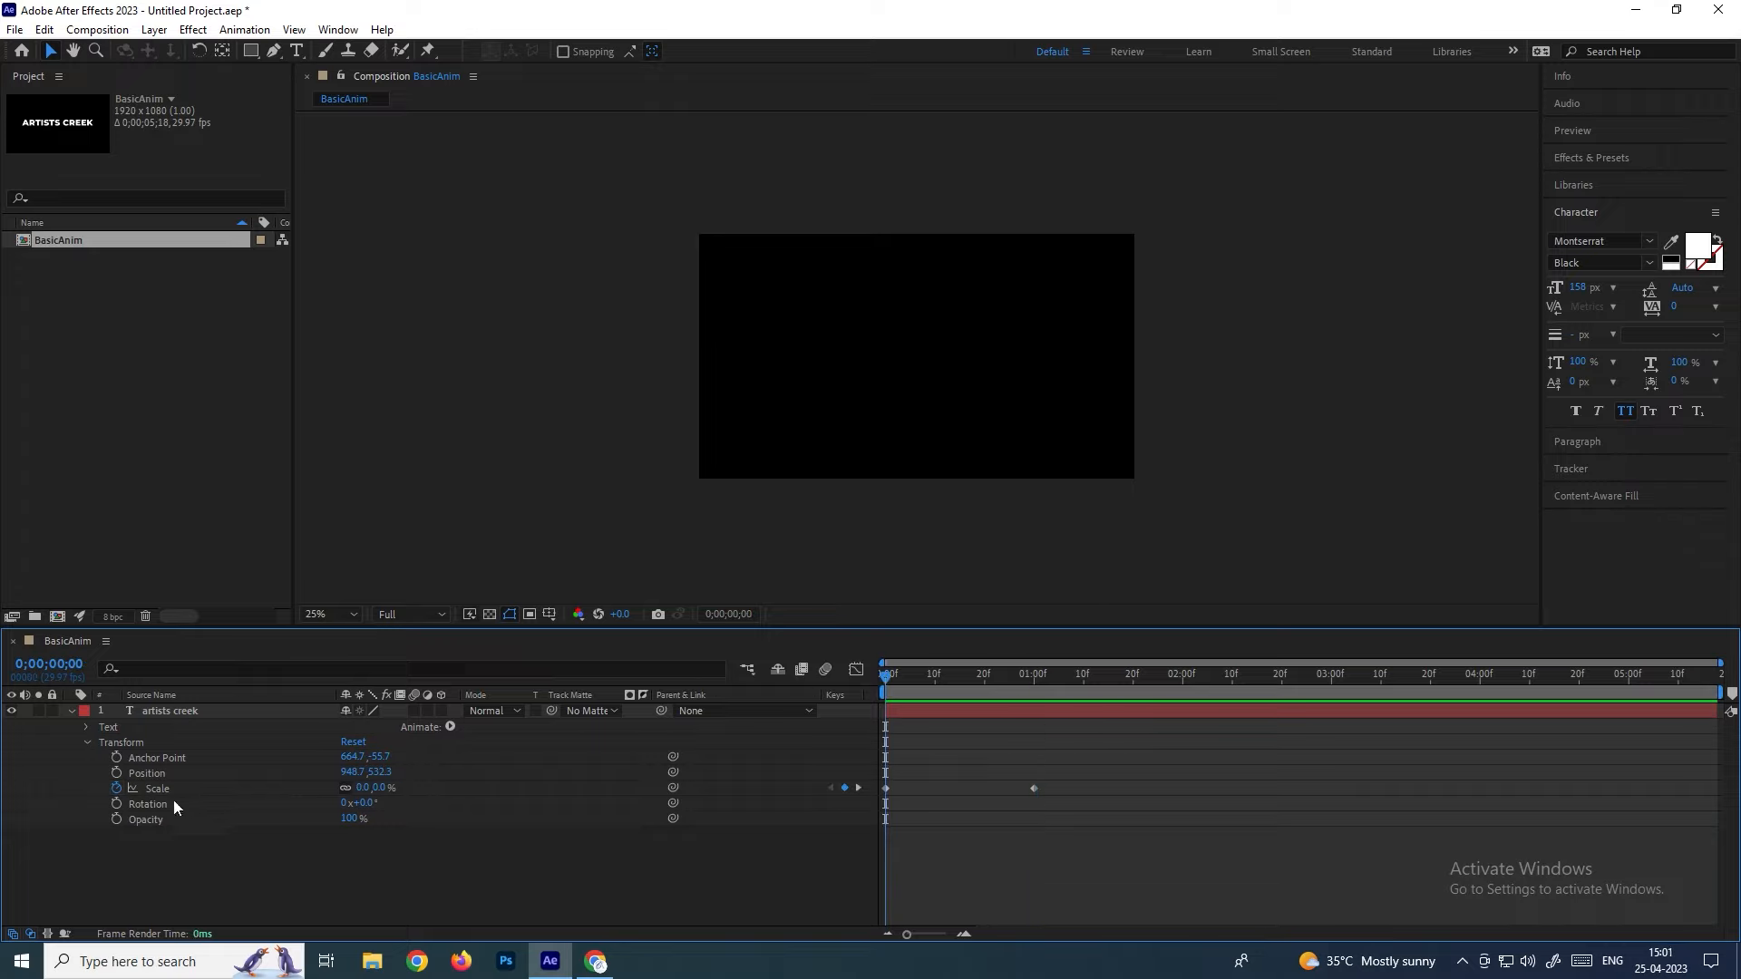
click(118, 803)
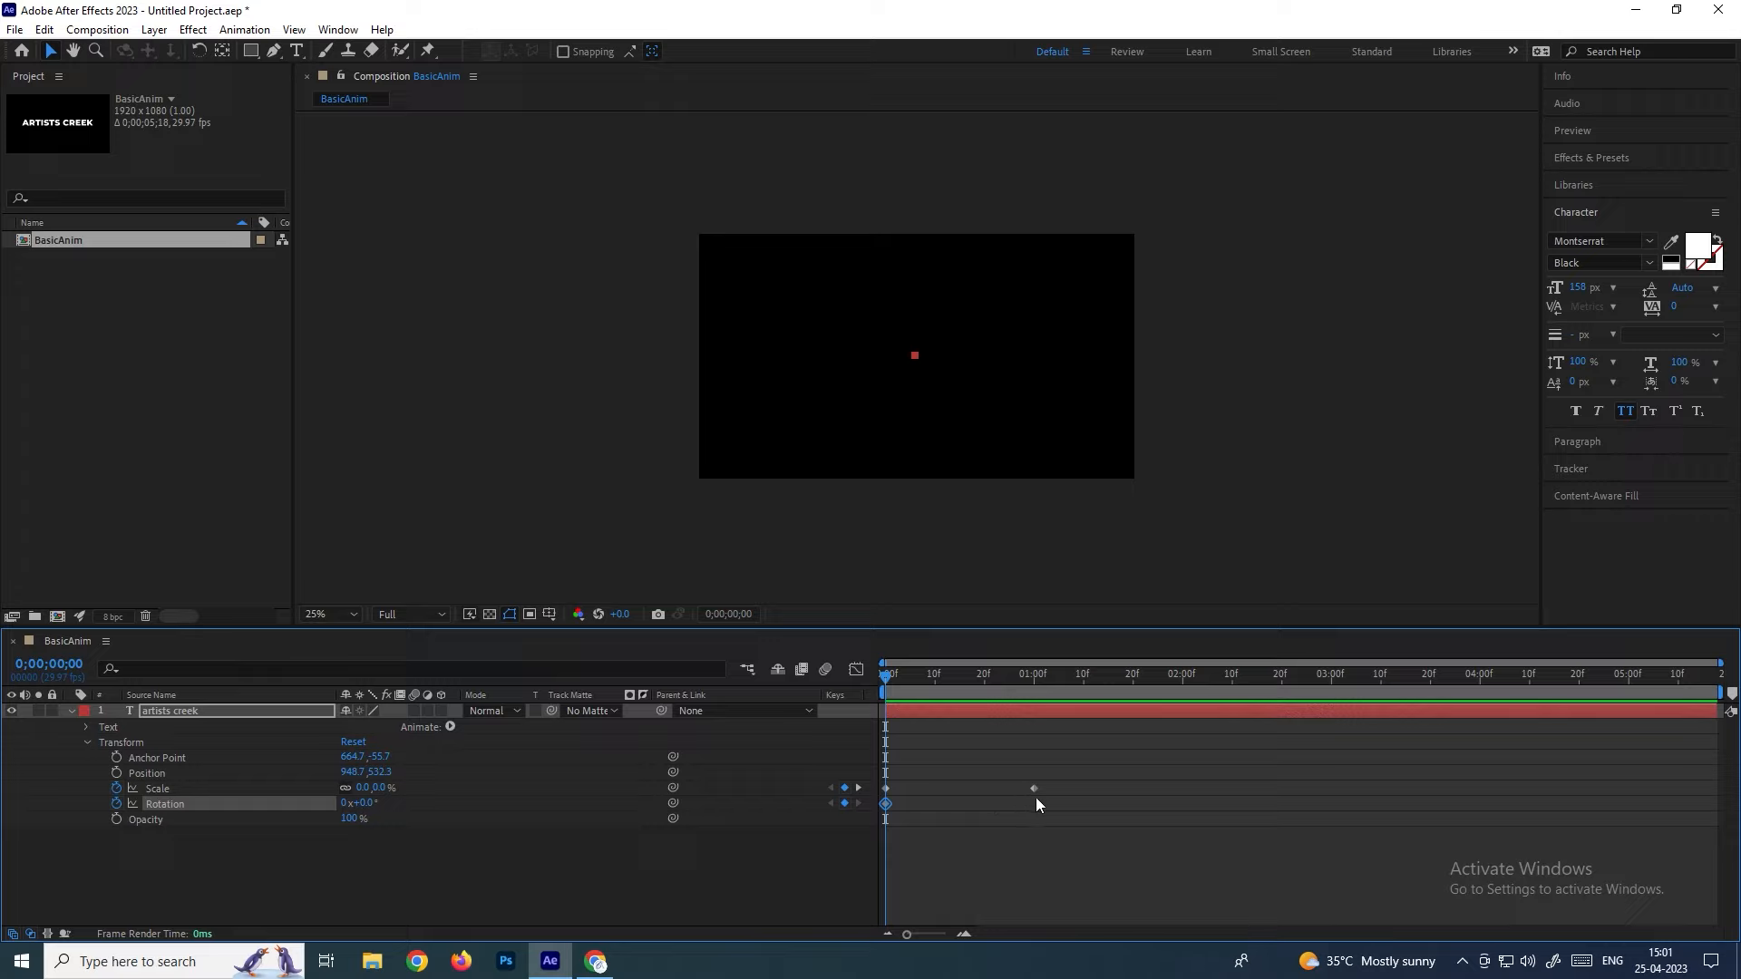
From 0;00;00;05, jump ahead to the keyframe at 0;00;01;00 and back to the first keyframes
mouse_move(1036, 796)
drag(886, 680, 909, 672)
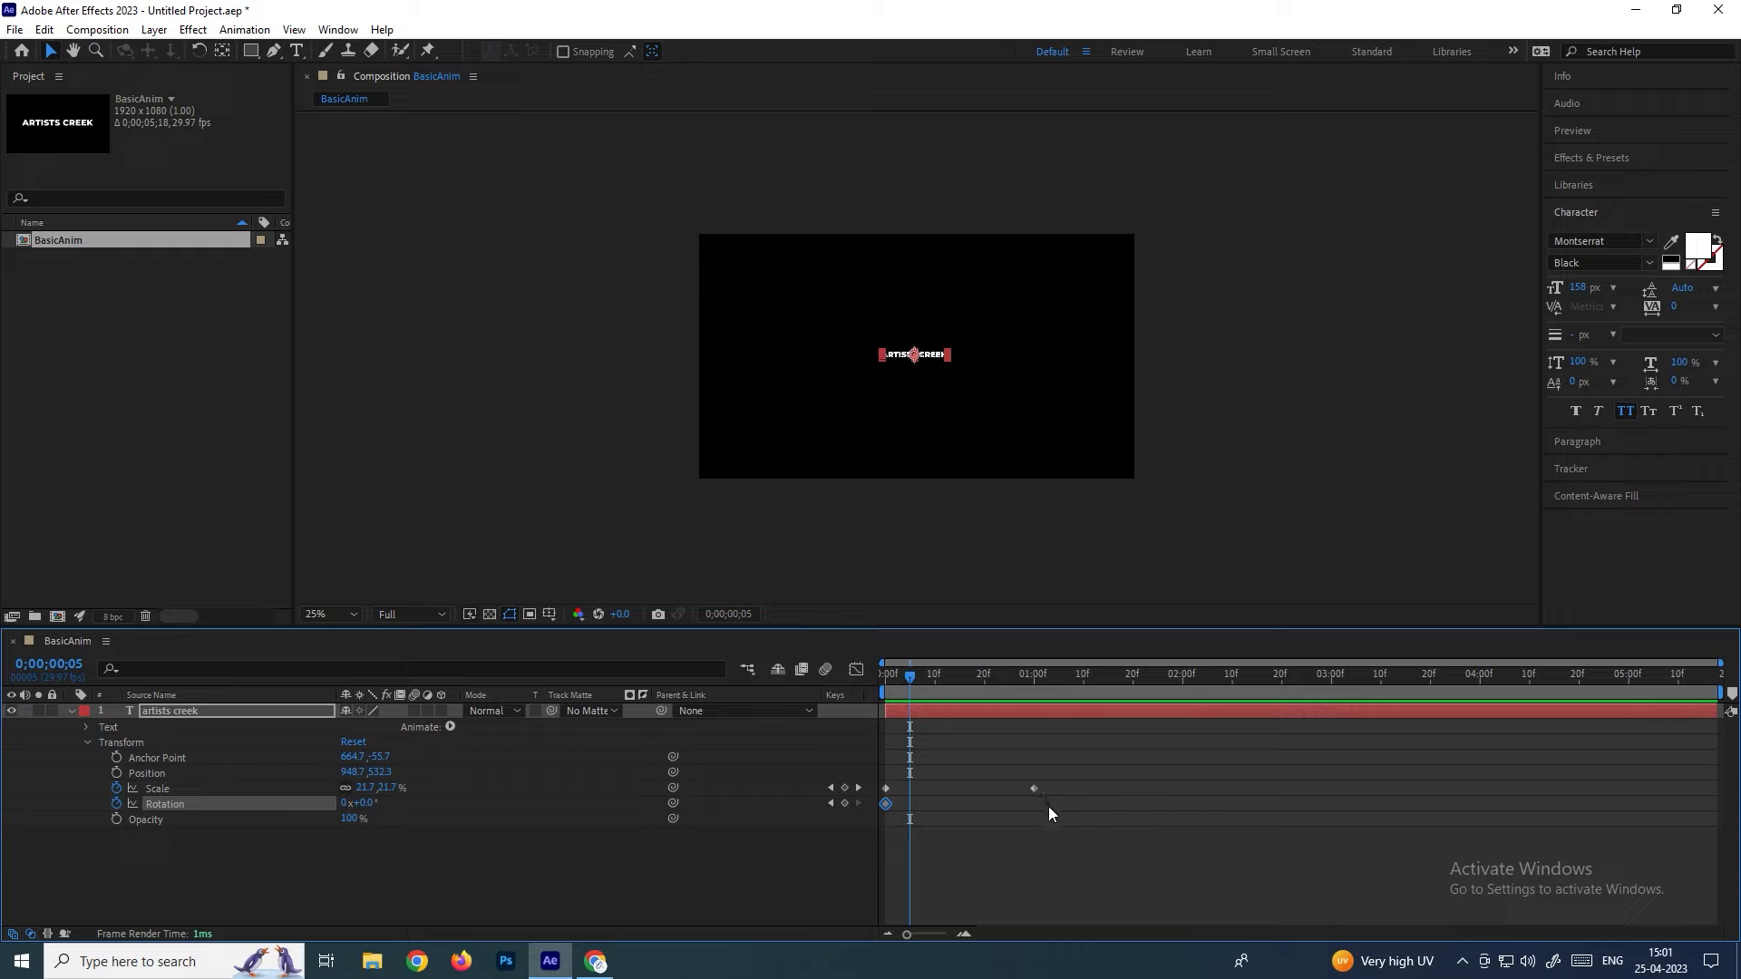
key(k)
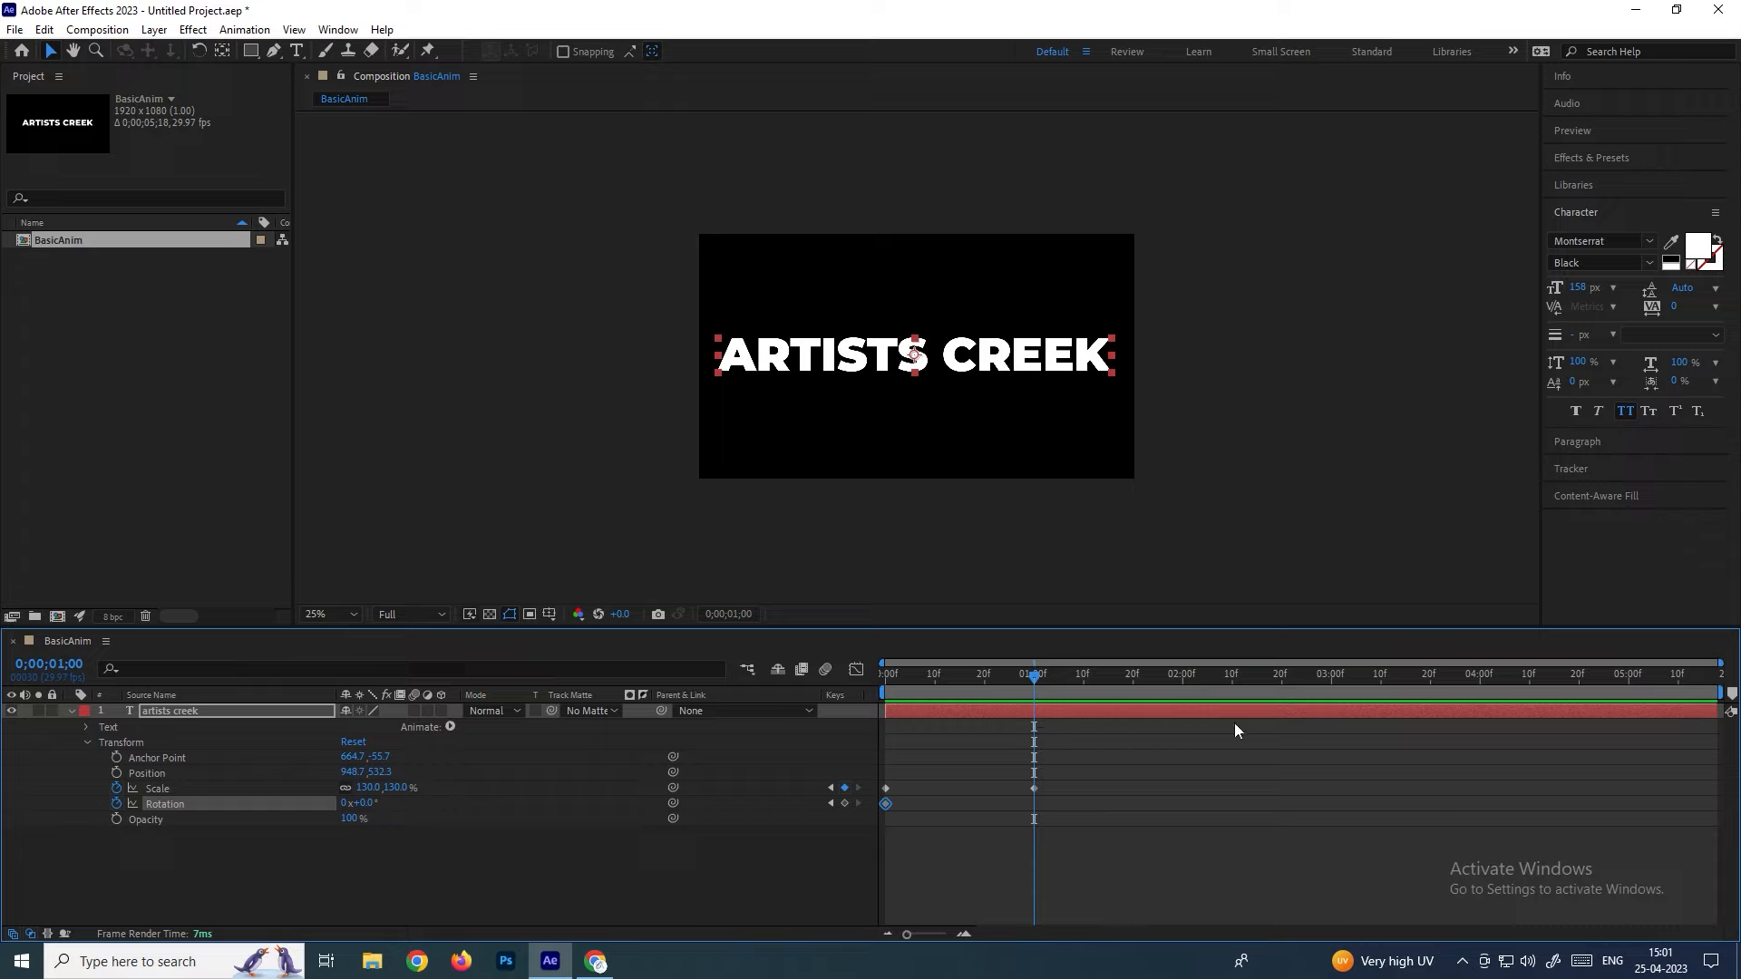
key(j)
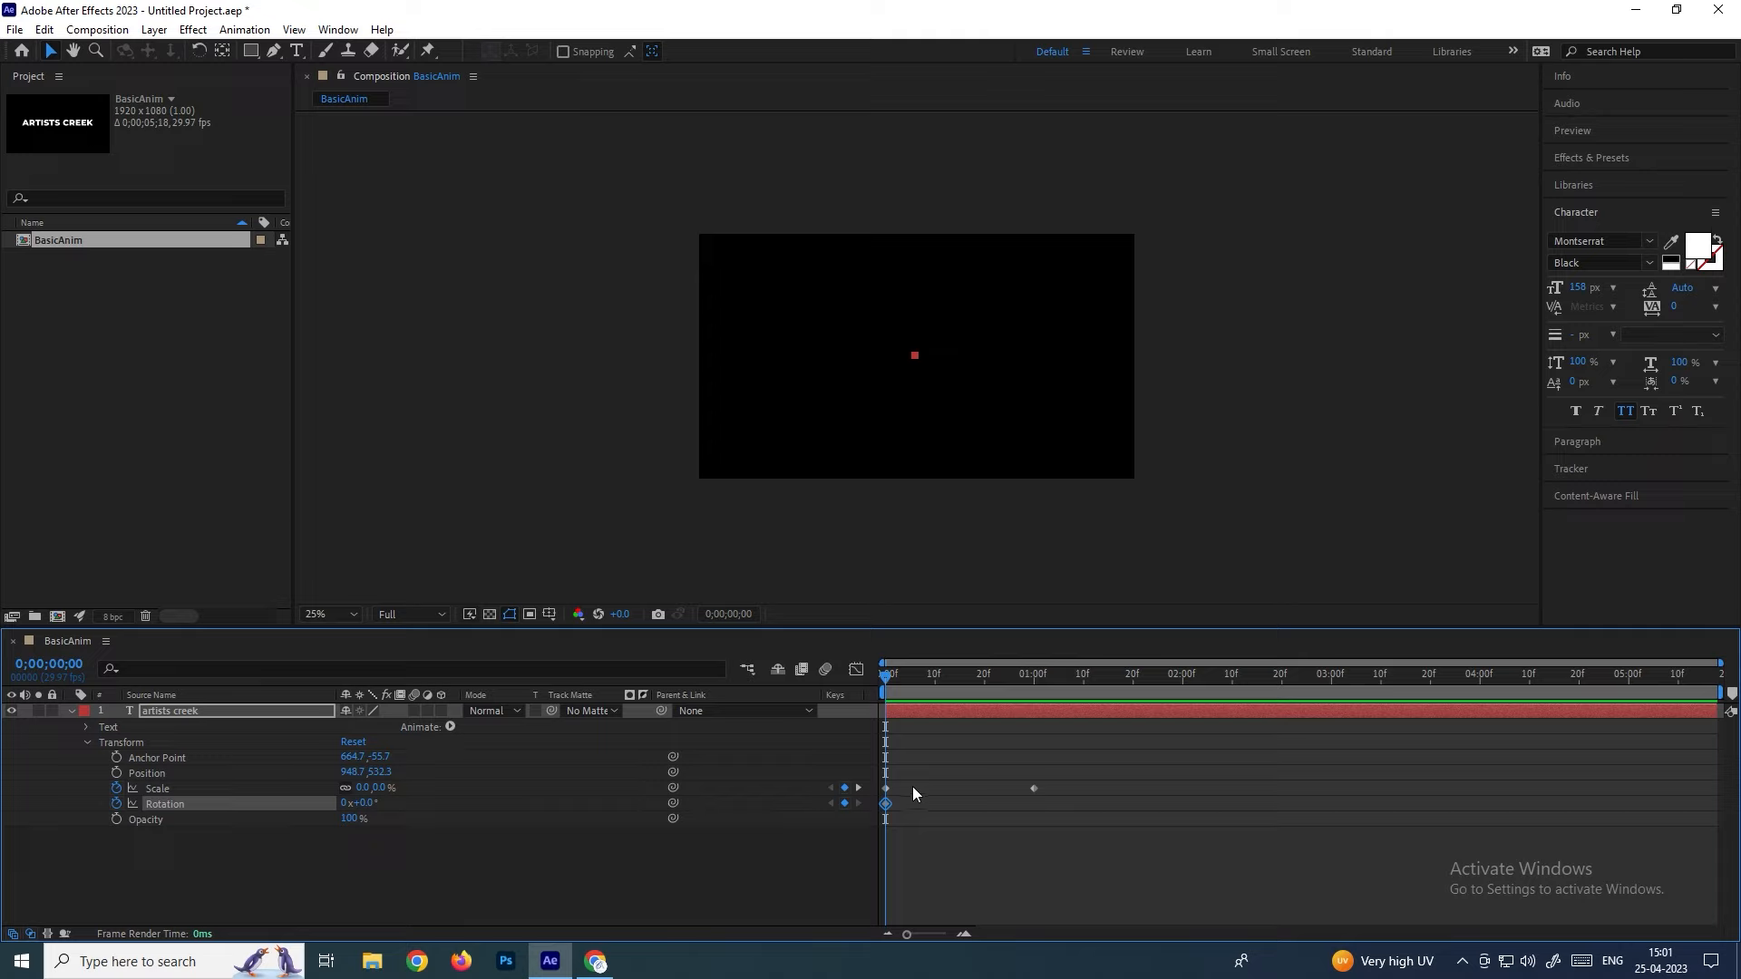
At 0;00;00;14, undo a trial move of the title and set its Scale to about 68.7% for a new keyframe
click(944, 678)
click(955, 678)
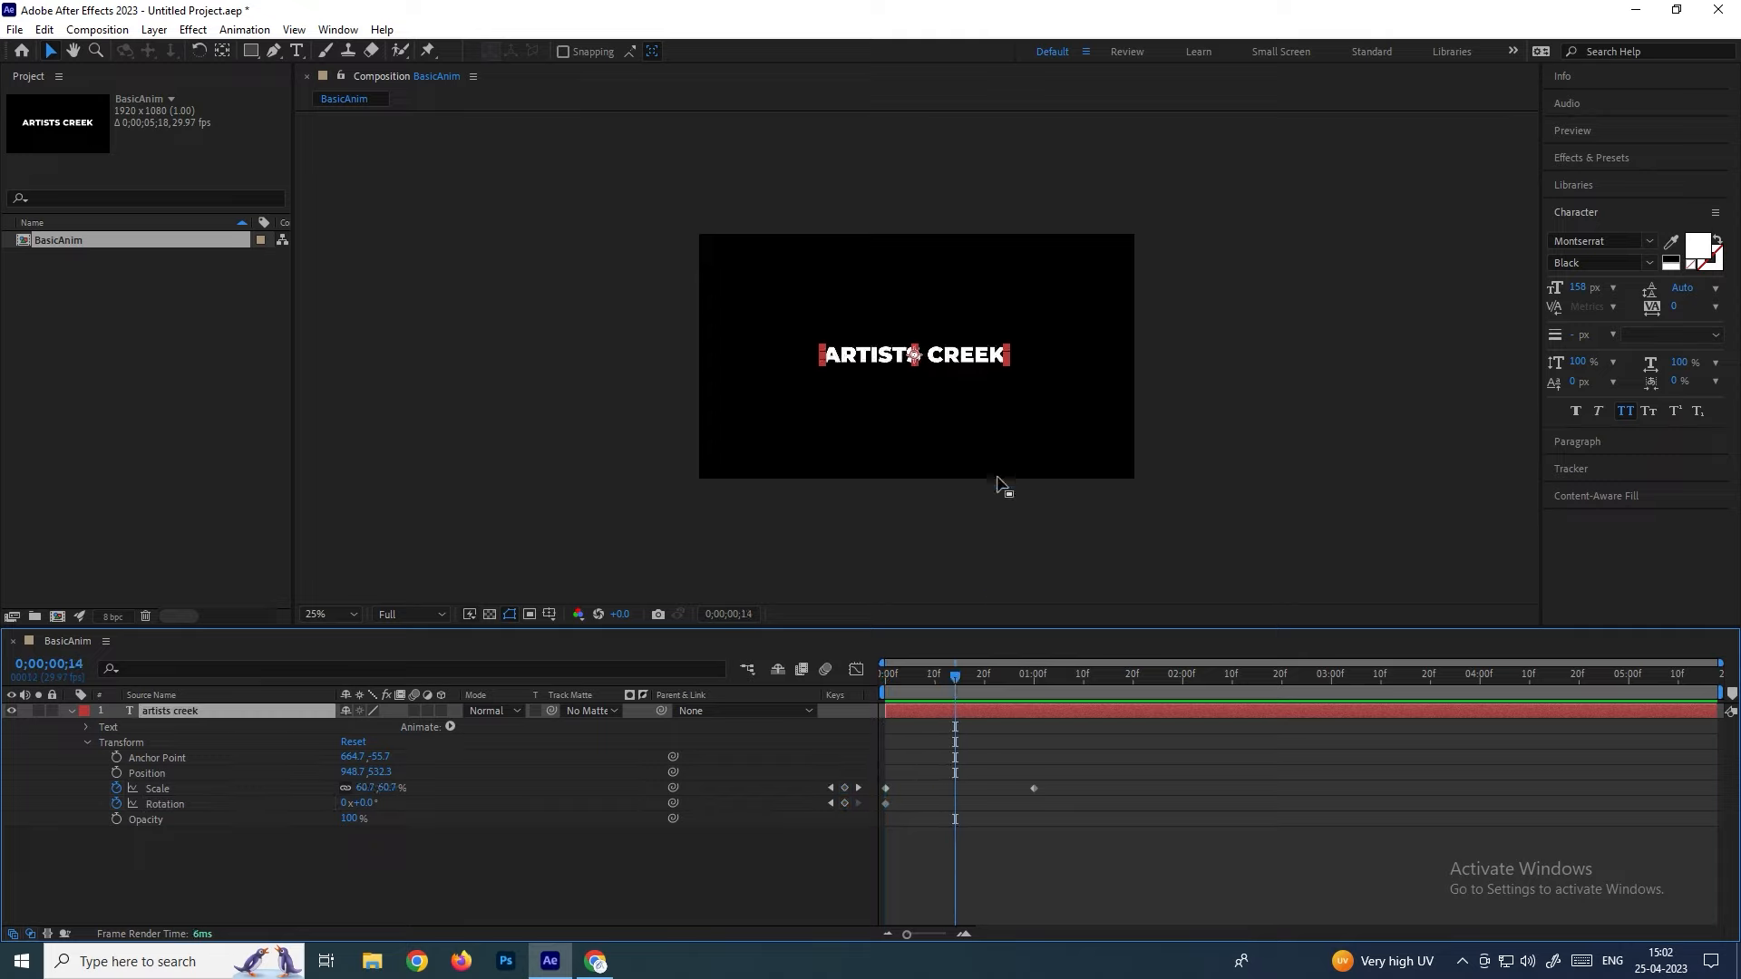
drag(979, 373, 981, 362)
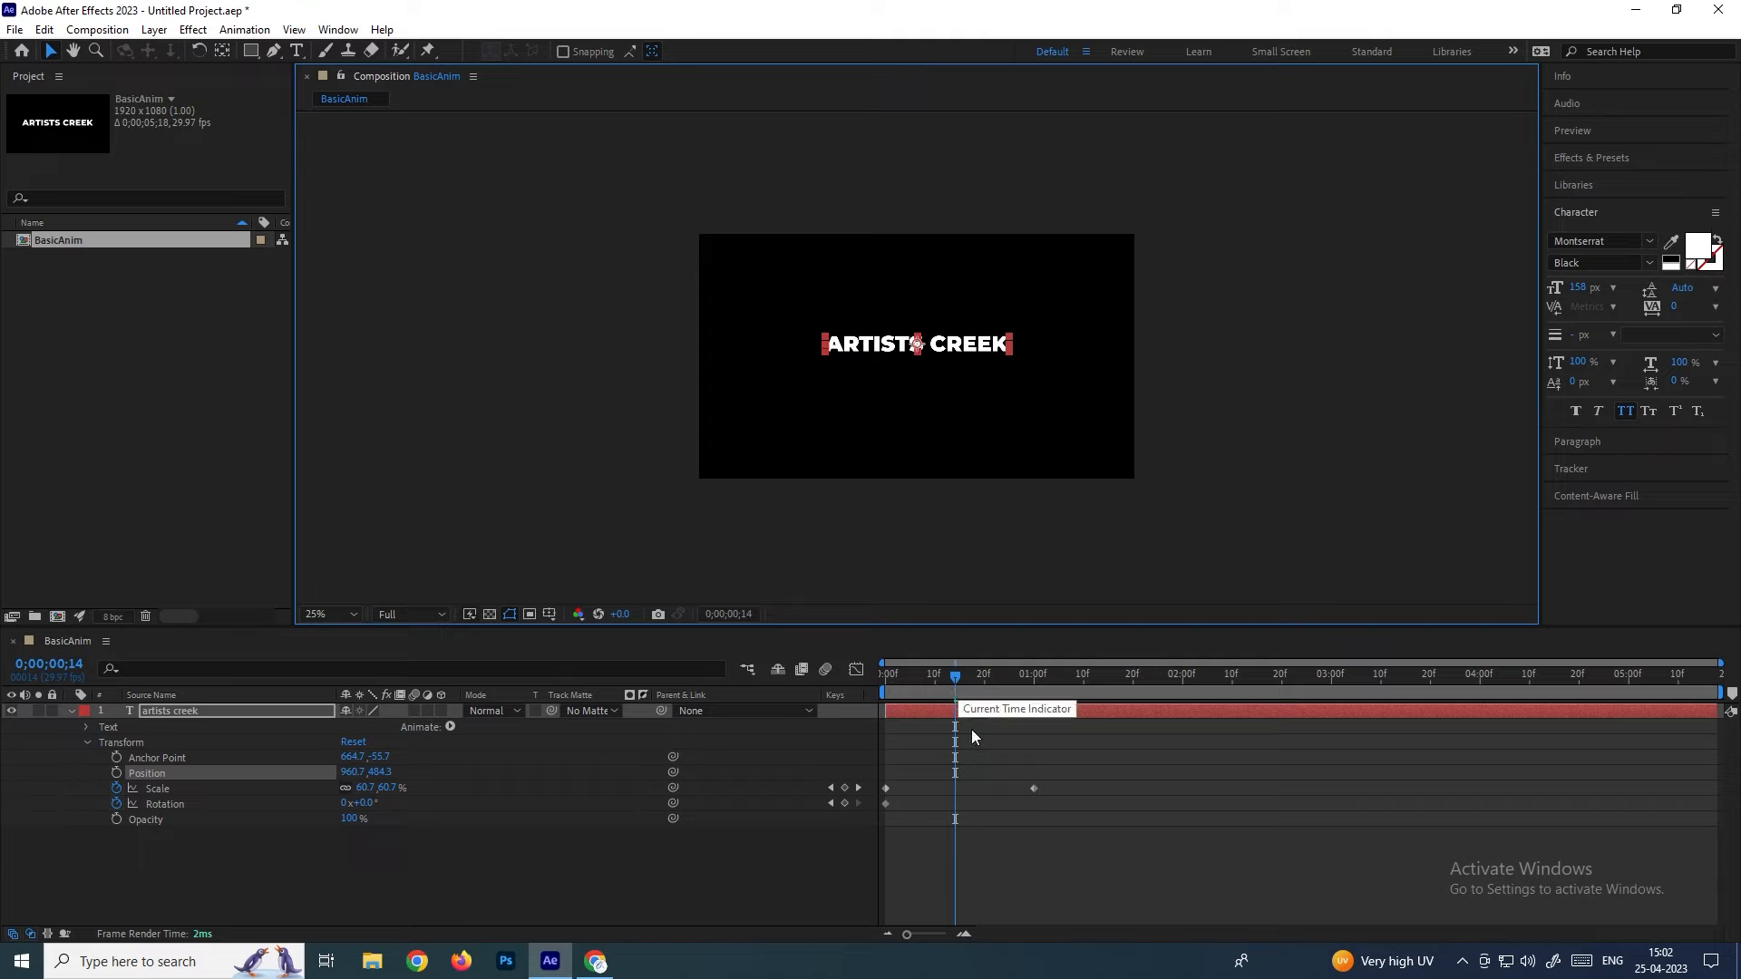
key(ctrl+z)
click(384, 793)
text(130)
key(Return)
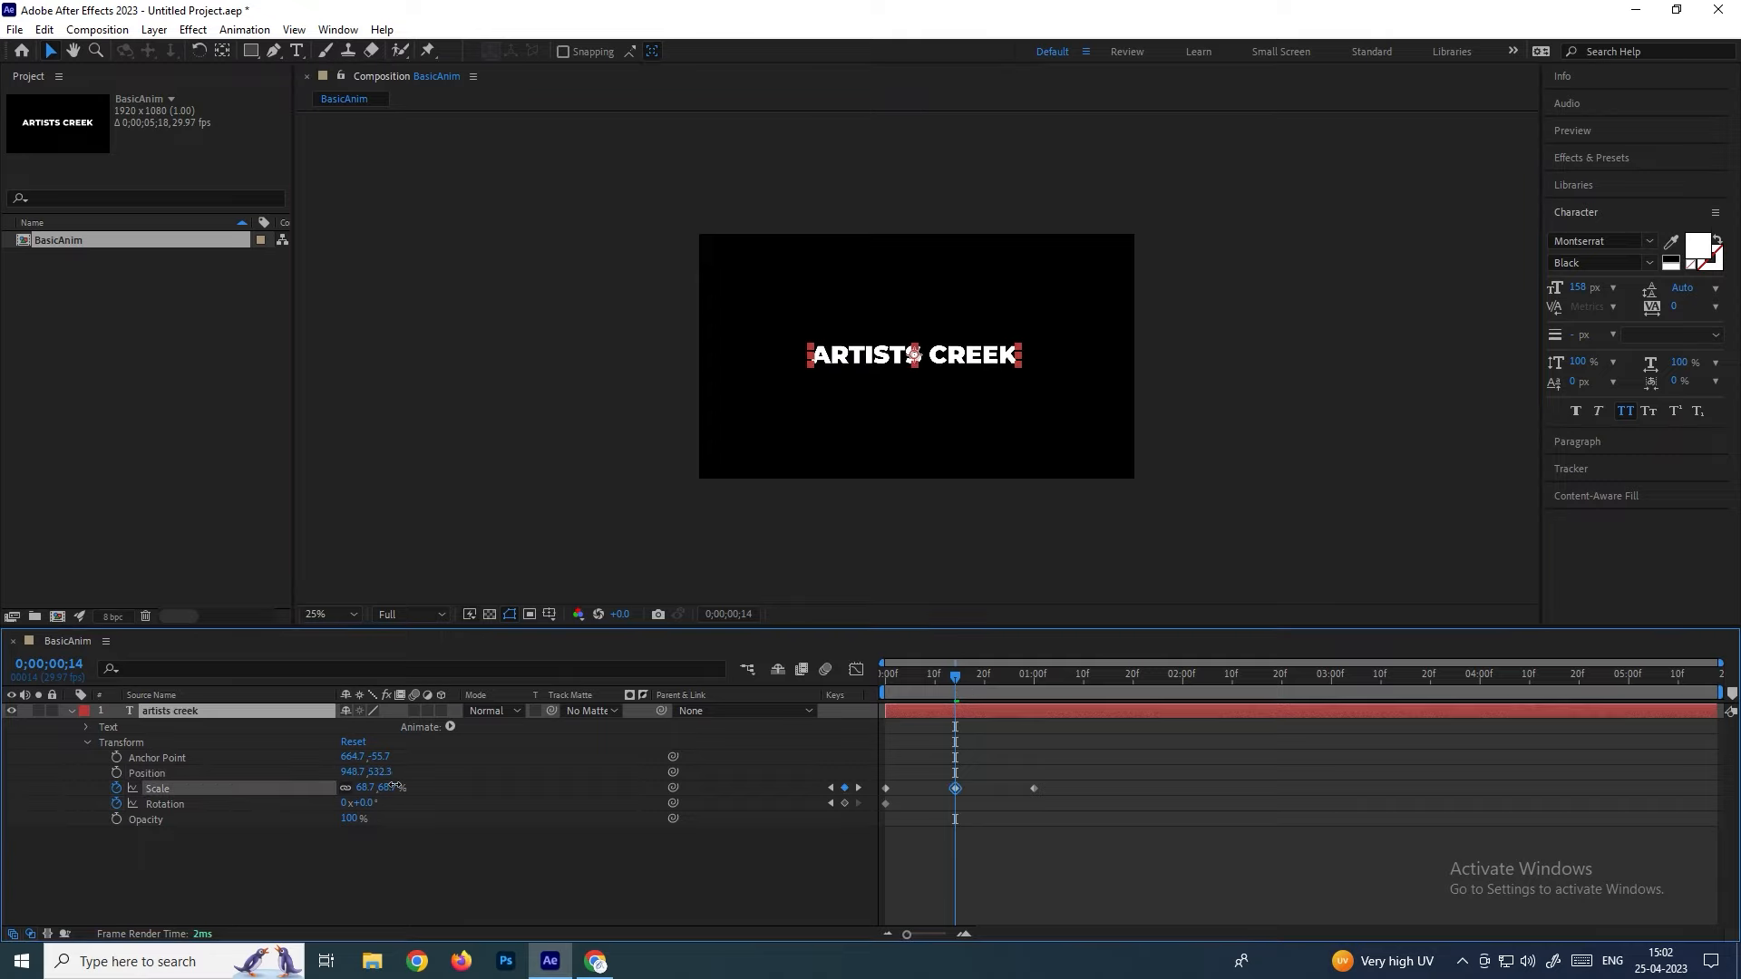
Add a 147% Scale keyframe between 0;00;01;00 and 0;00;02;00, plus a 158% Scale keyframe at 0;00;02;04
drag(1008, 671, 1201, 680)
click(395, 788)
text(147)
key(Return)
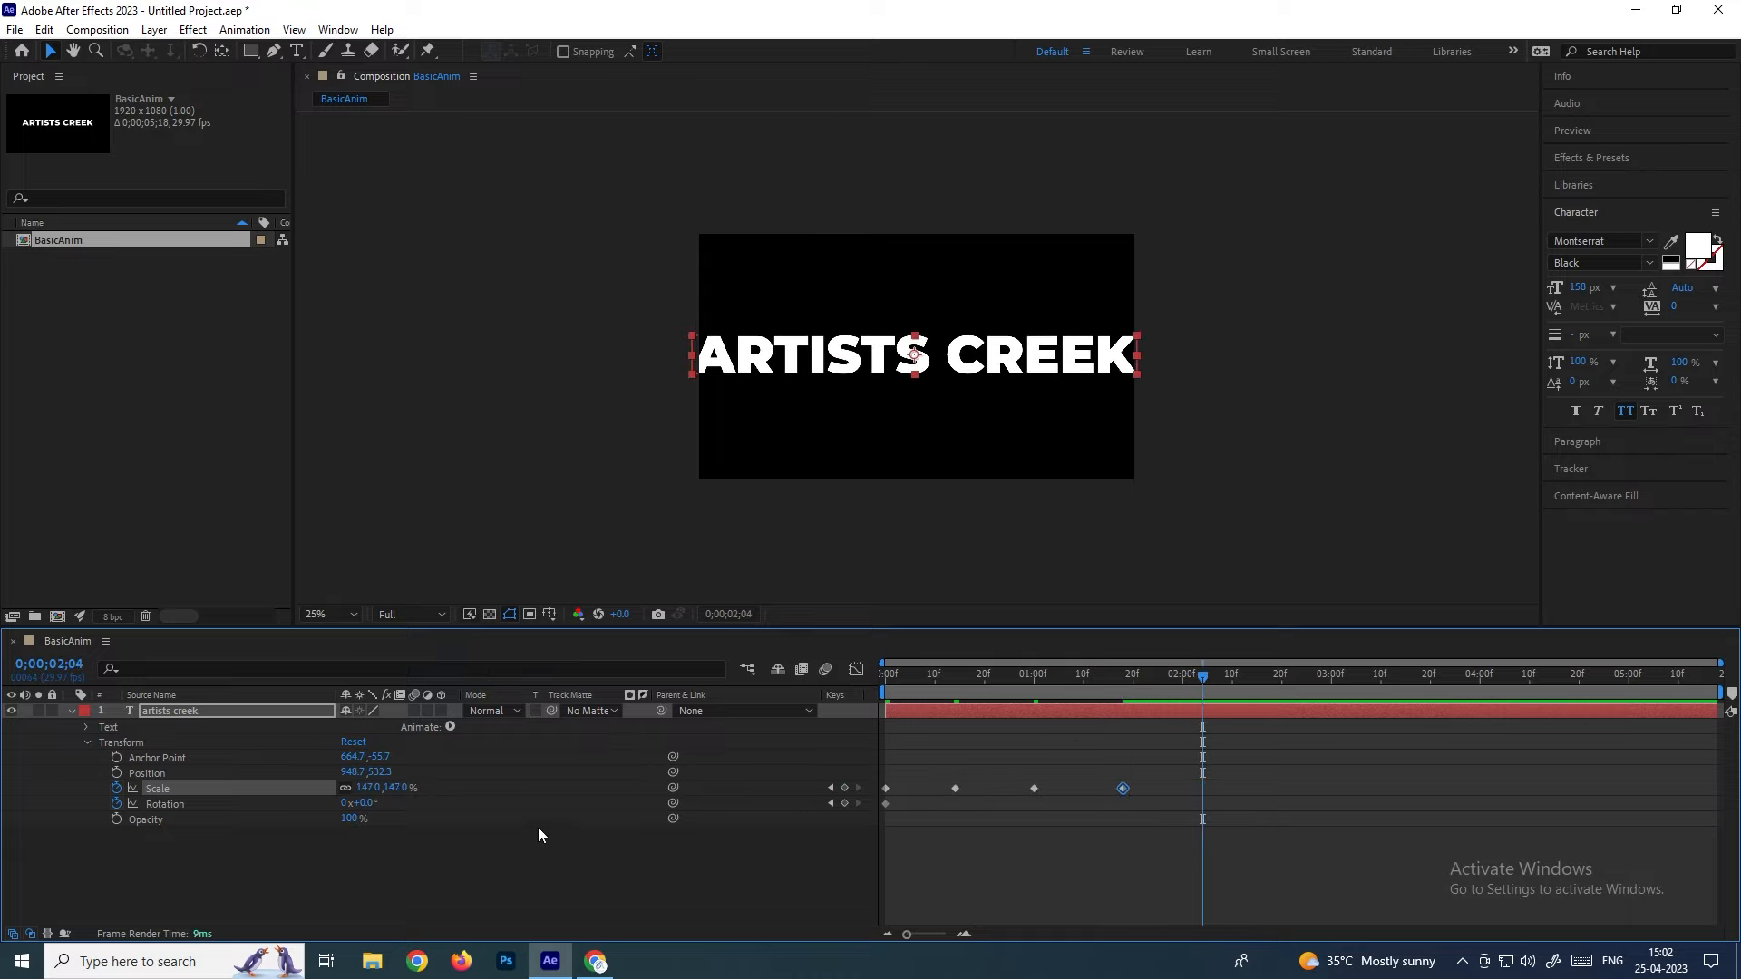
drag(396, 790, 414, 795)
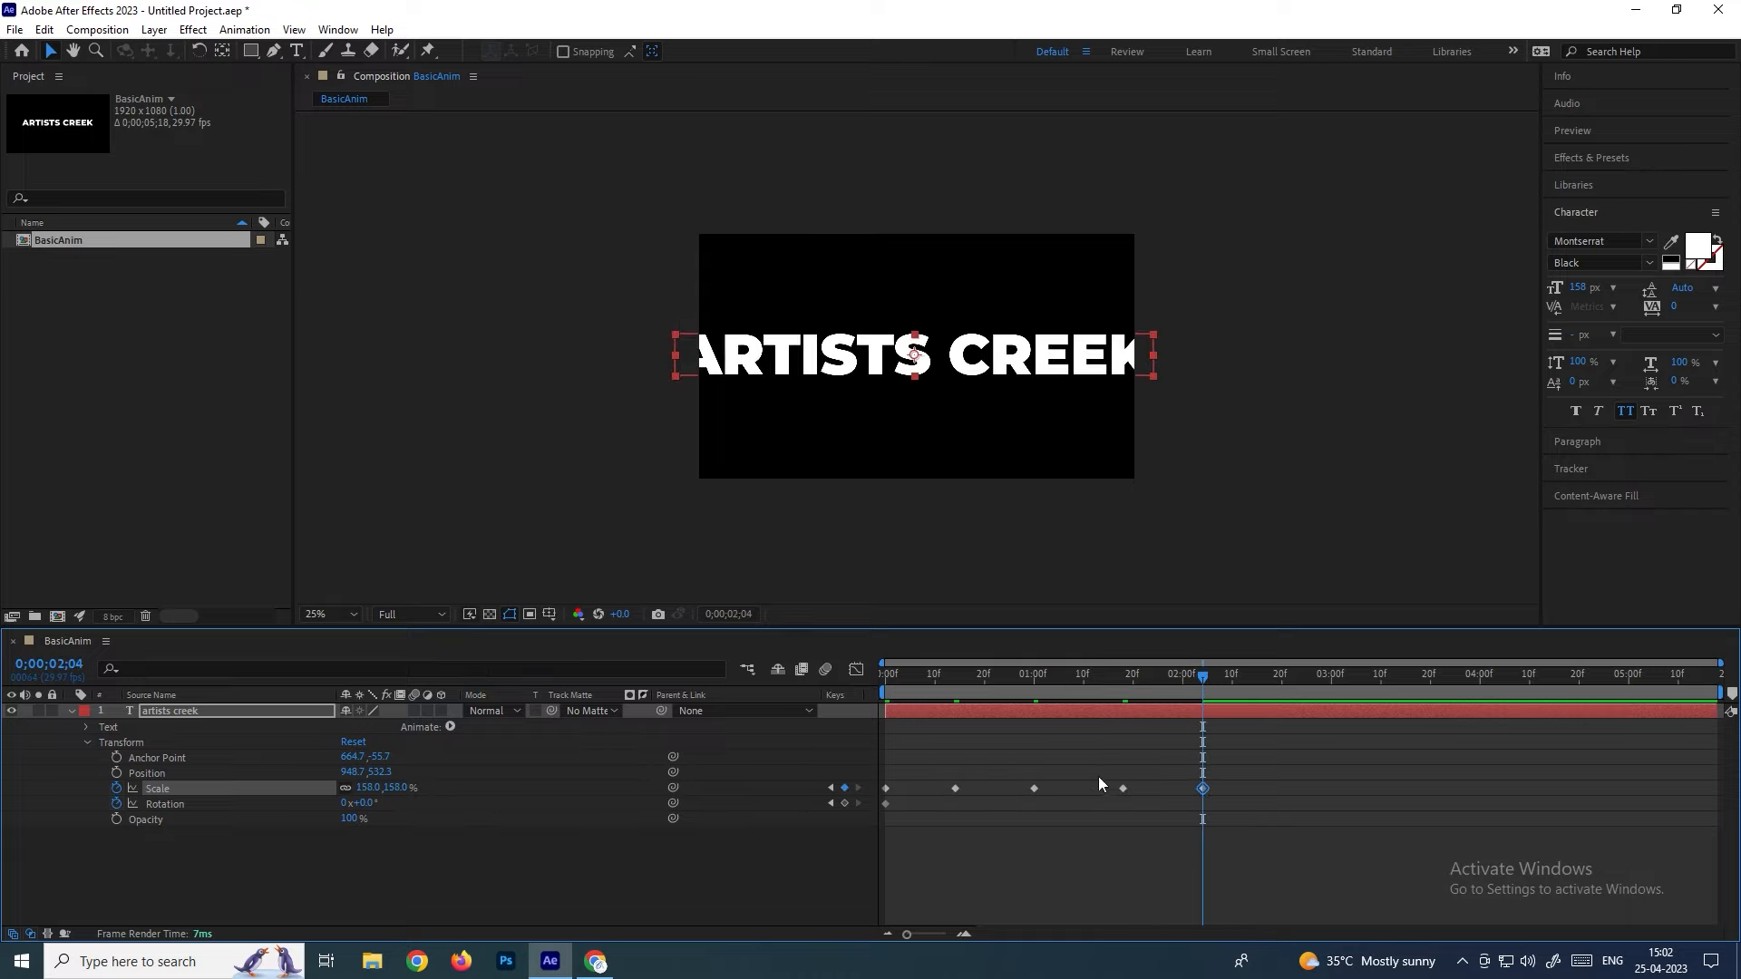
Scrub back through the Scale animation, return to 0;00;00;00 and jump to the next keyframe at 0;00;00;14
drag(1206, 677, 1024, 715)
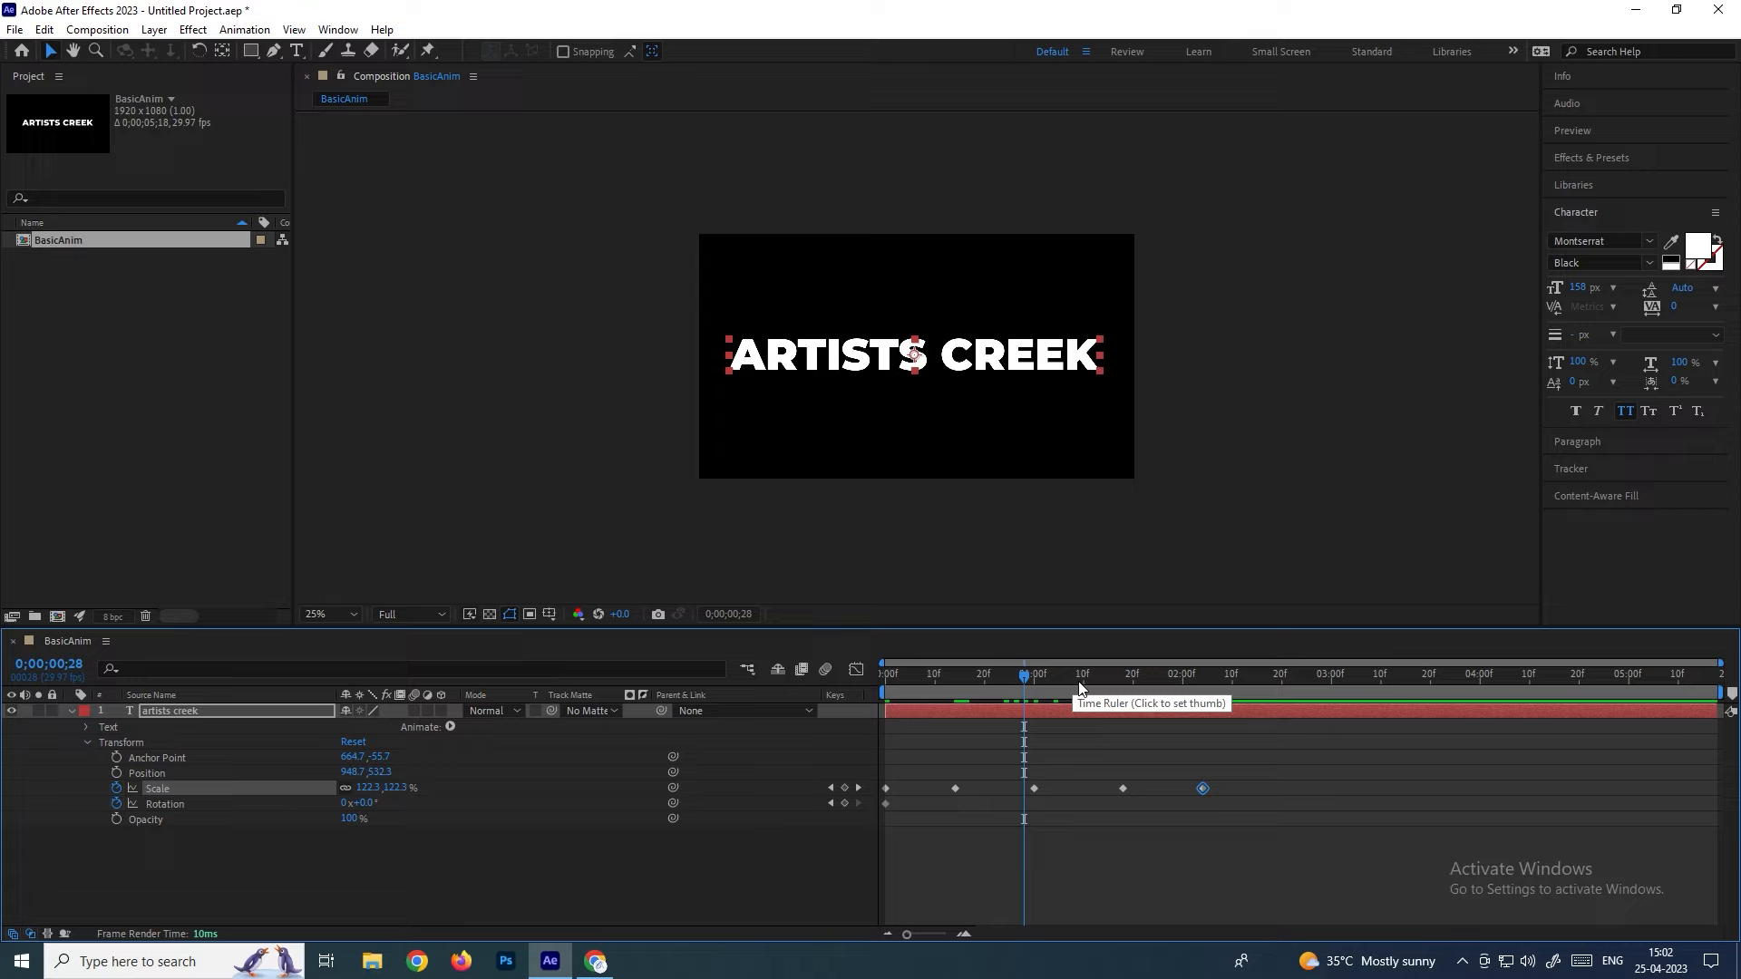
key(Home)
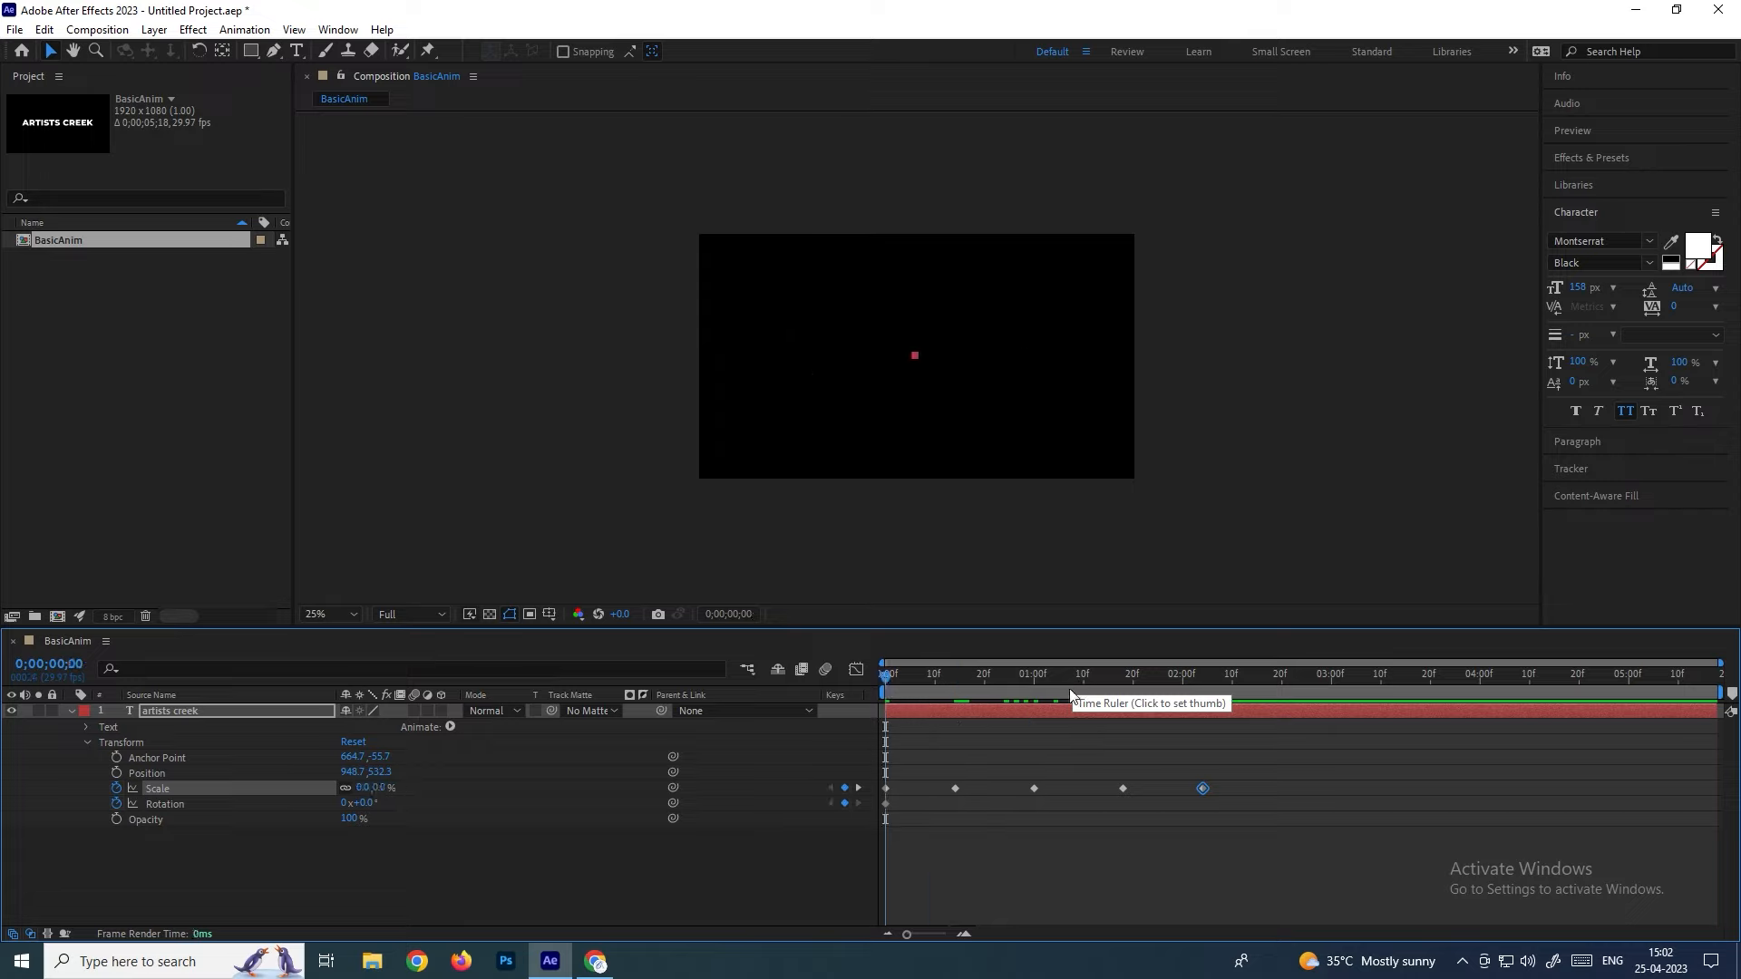
key(k)
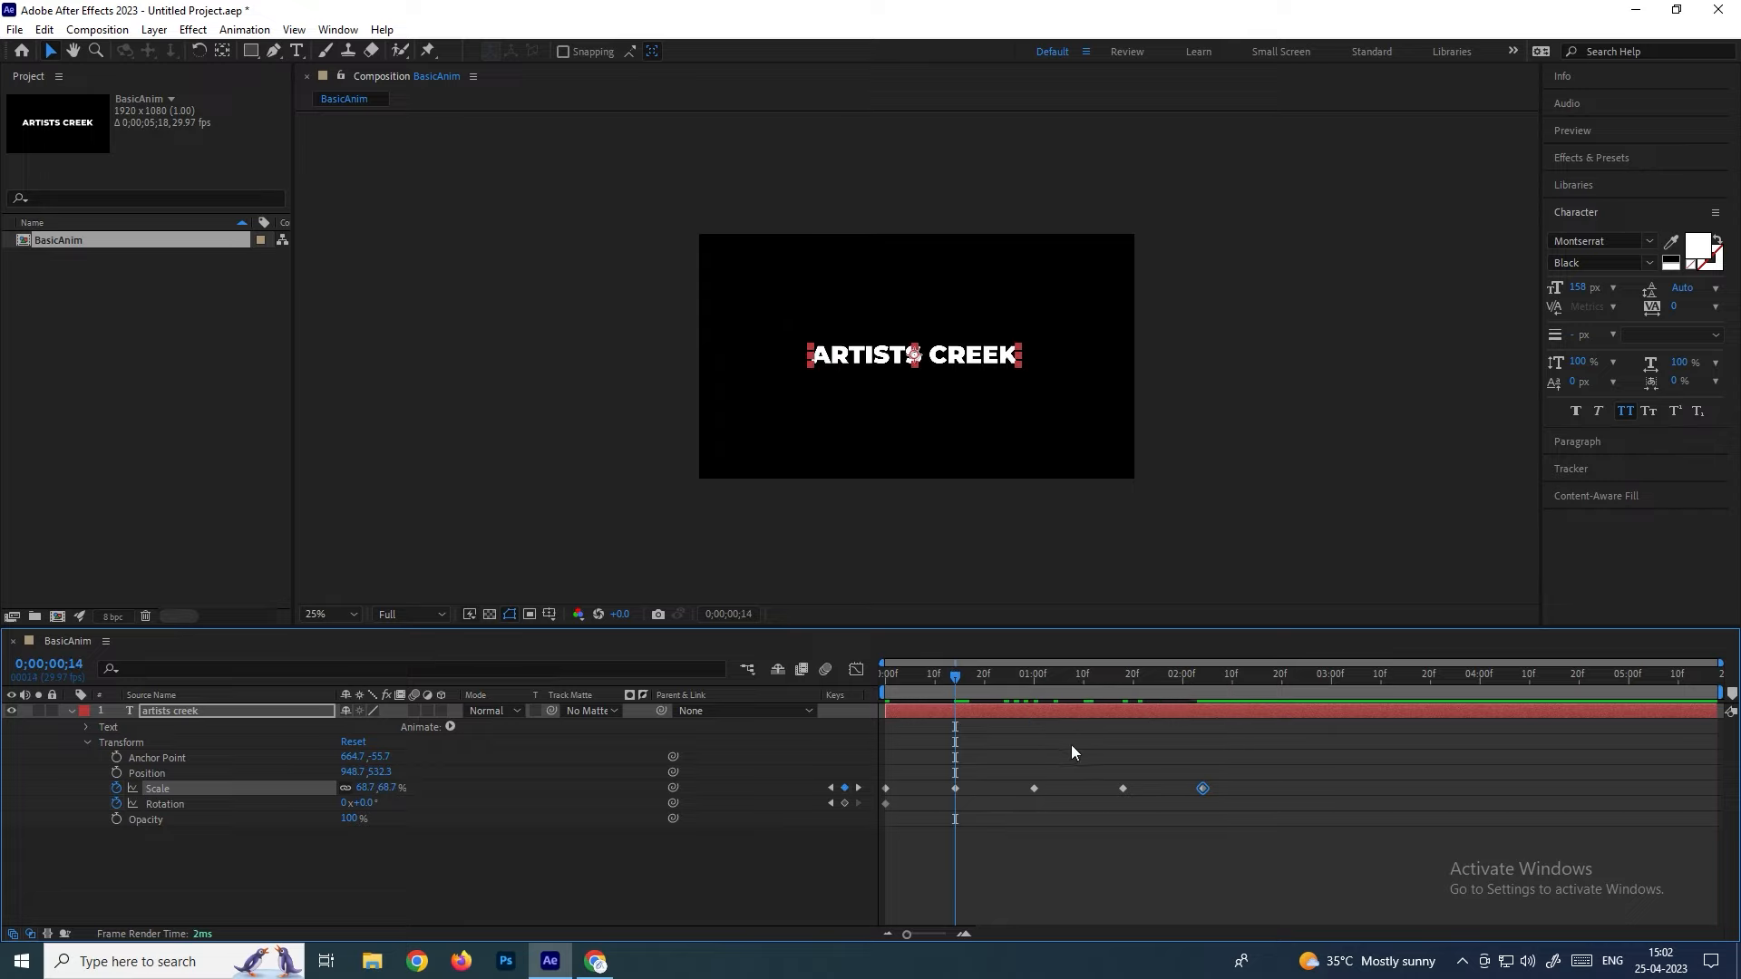
Jump forward through the Scale keyframes to 0;00;01;18, back to 0;00;01;00, and scrub to 0;00;00;14
key(k)
key(k)
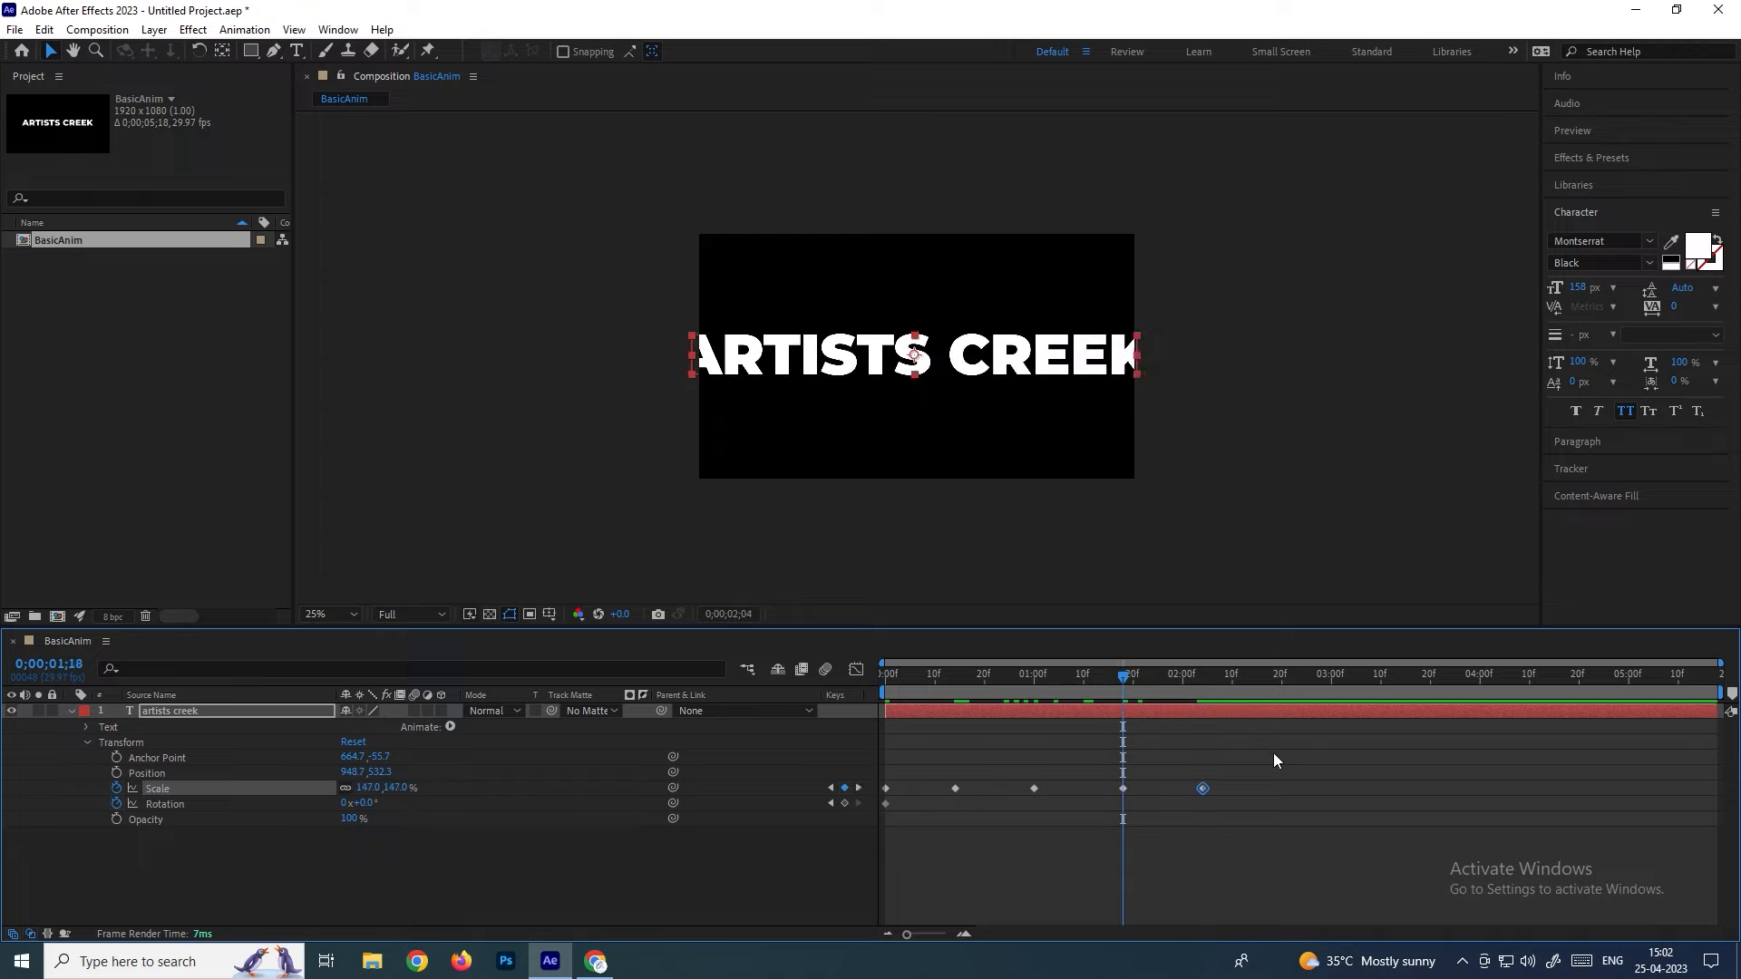
key(j)
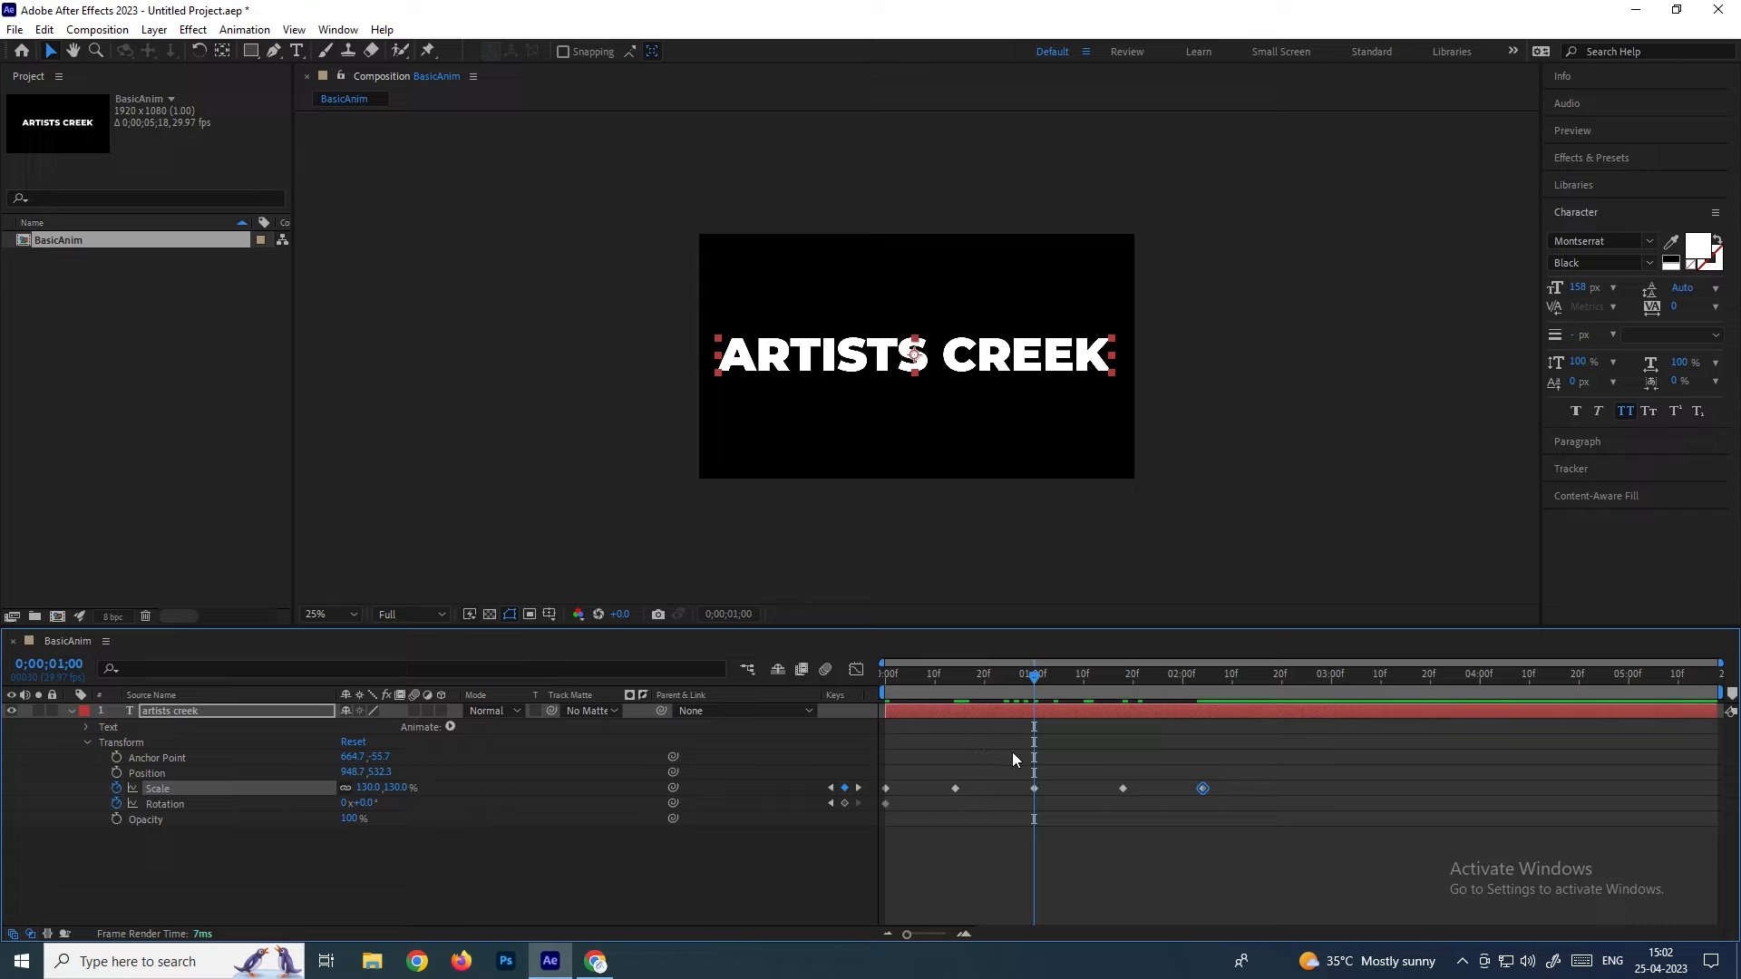
drag(1051, 688, 954, 693)
click(1264, 840)
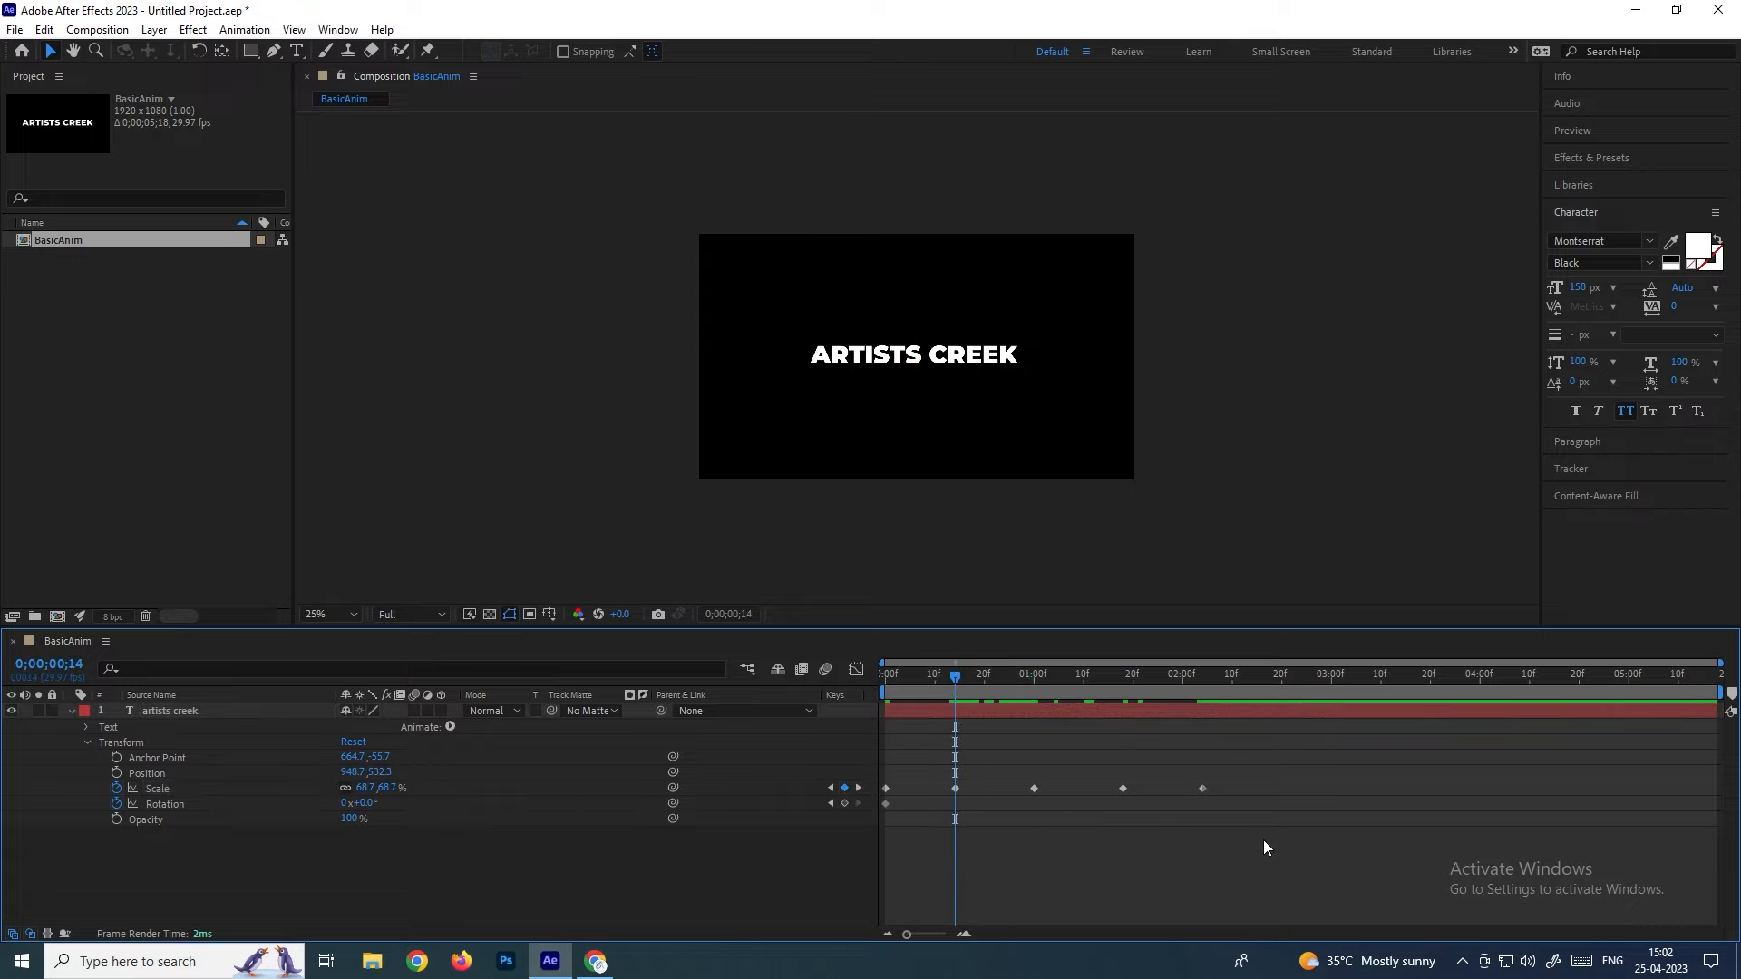
Undo the Scale keyframes at 0;00;00;14, 0;00;01;18 and 0;00;02;04, and preview the remaining Scale animation from the start
key(ctrl+z)
key(ctrl+z)
key(ctrl+z)
key(ctrl+z)
key(ctrl+z)
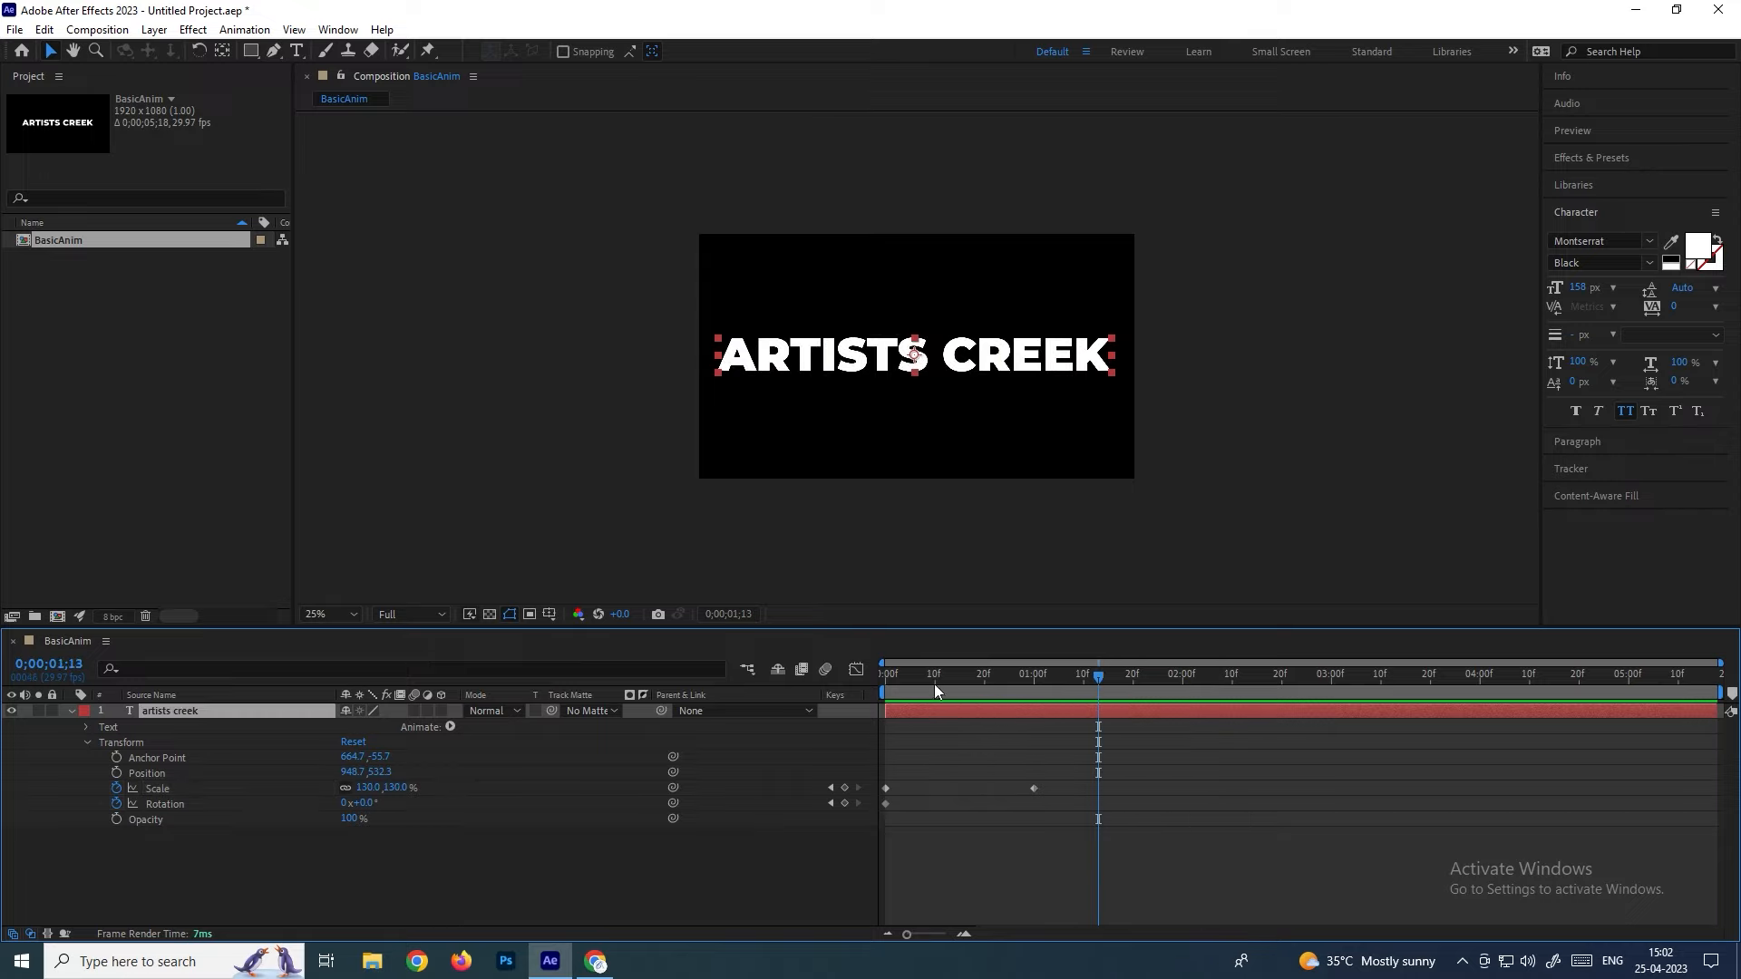
click(887, 682)
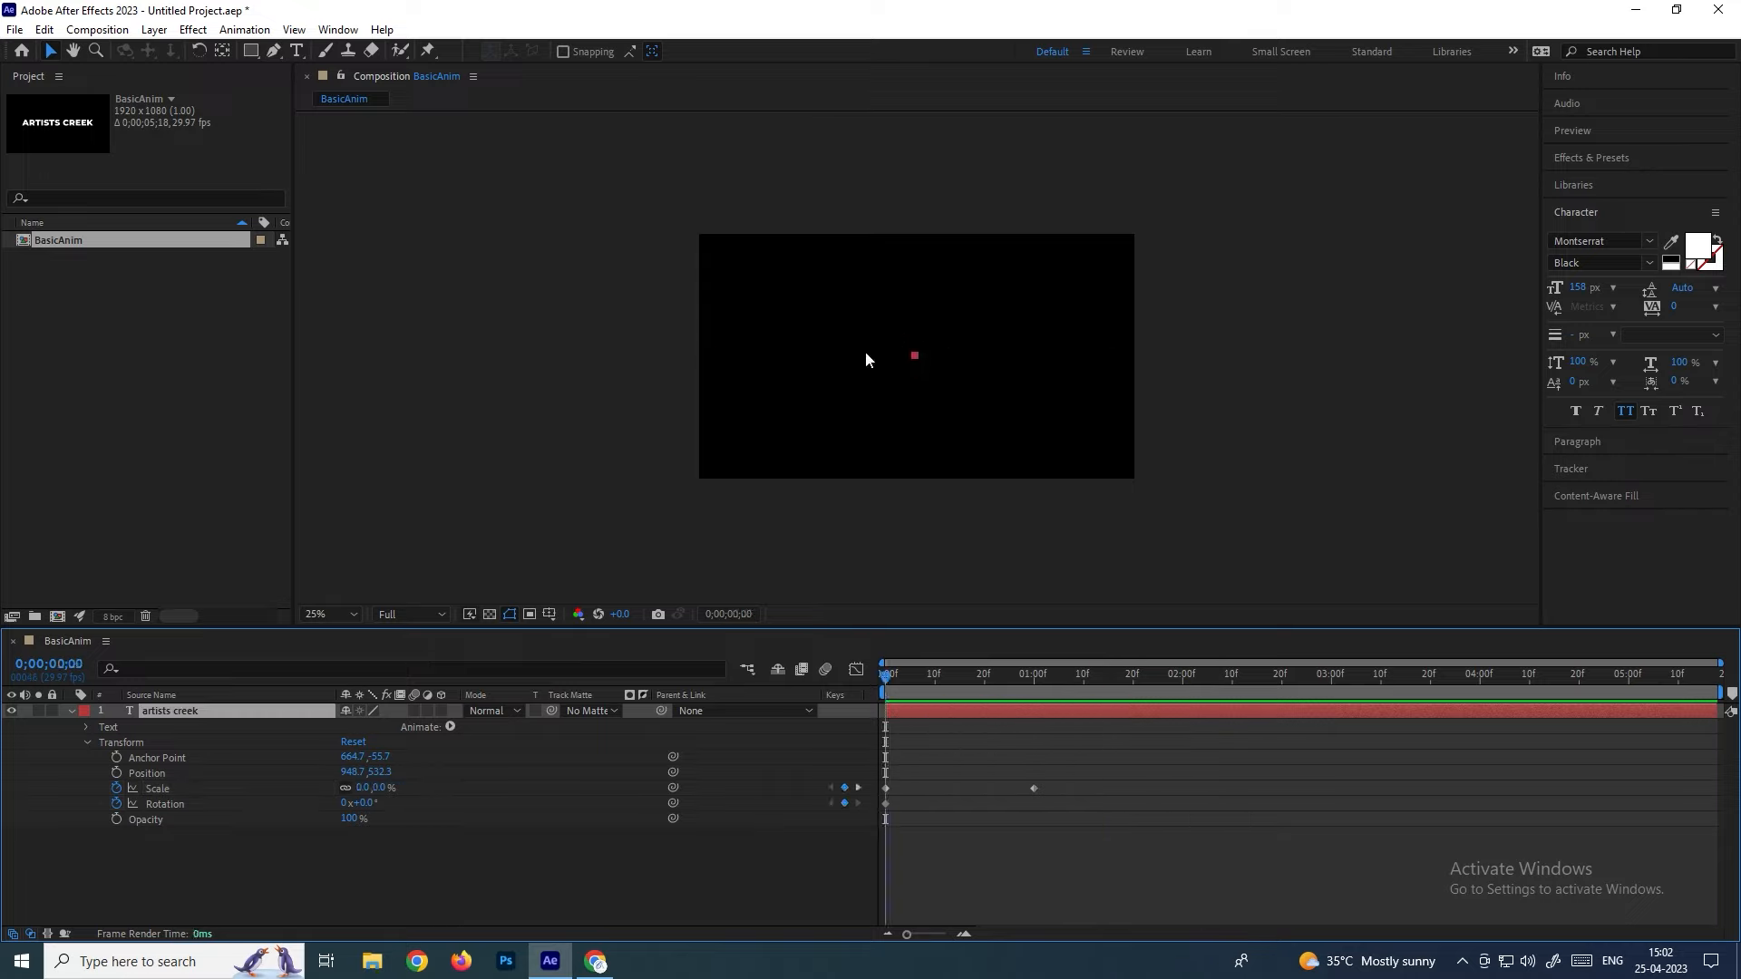
key(space)
click(999, 676)
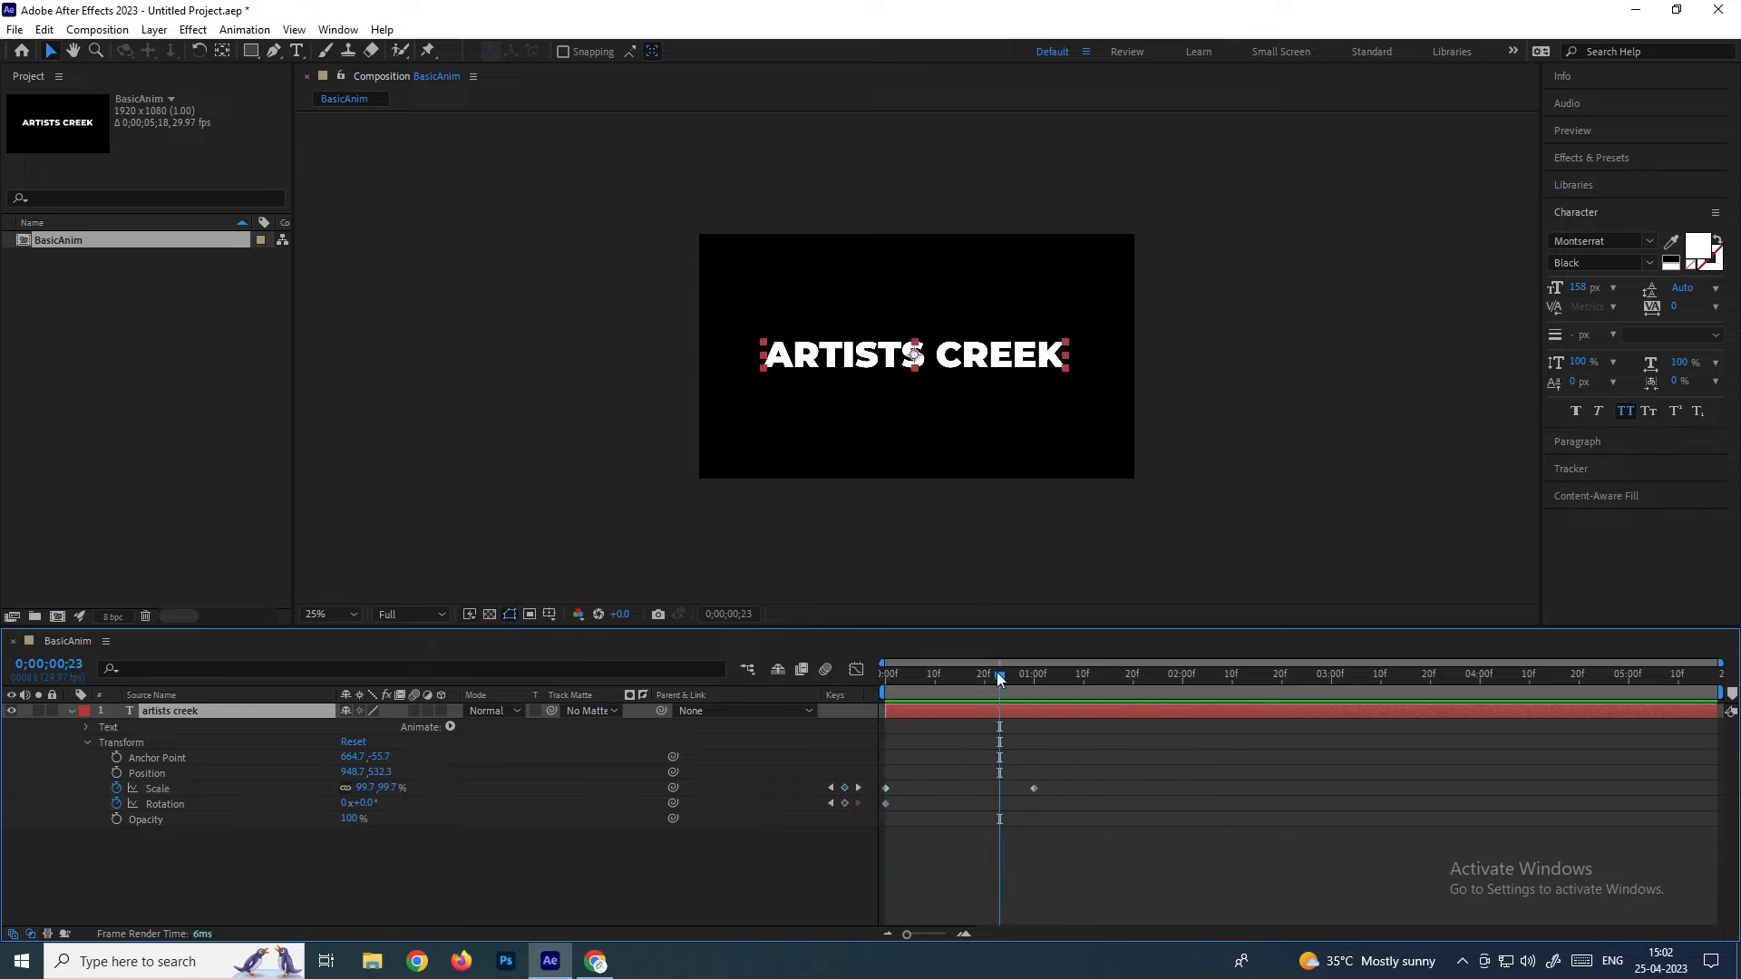
At 0;00;01;00, keyframe the title's Rotation at 2 full turns and play the animation from the start
drag(998, 681, 1034, 778)
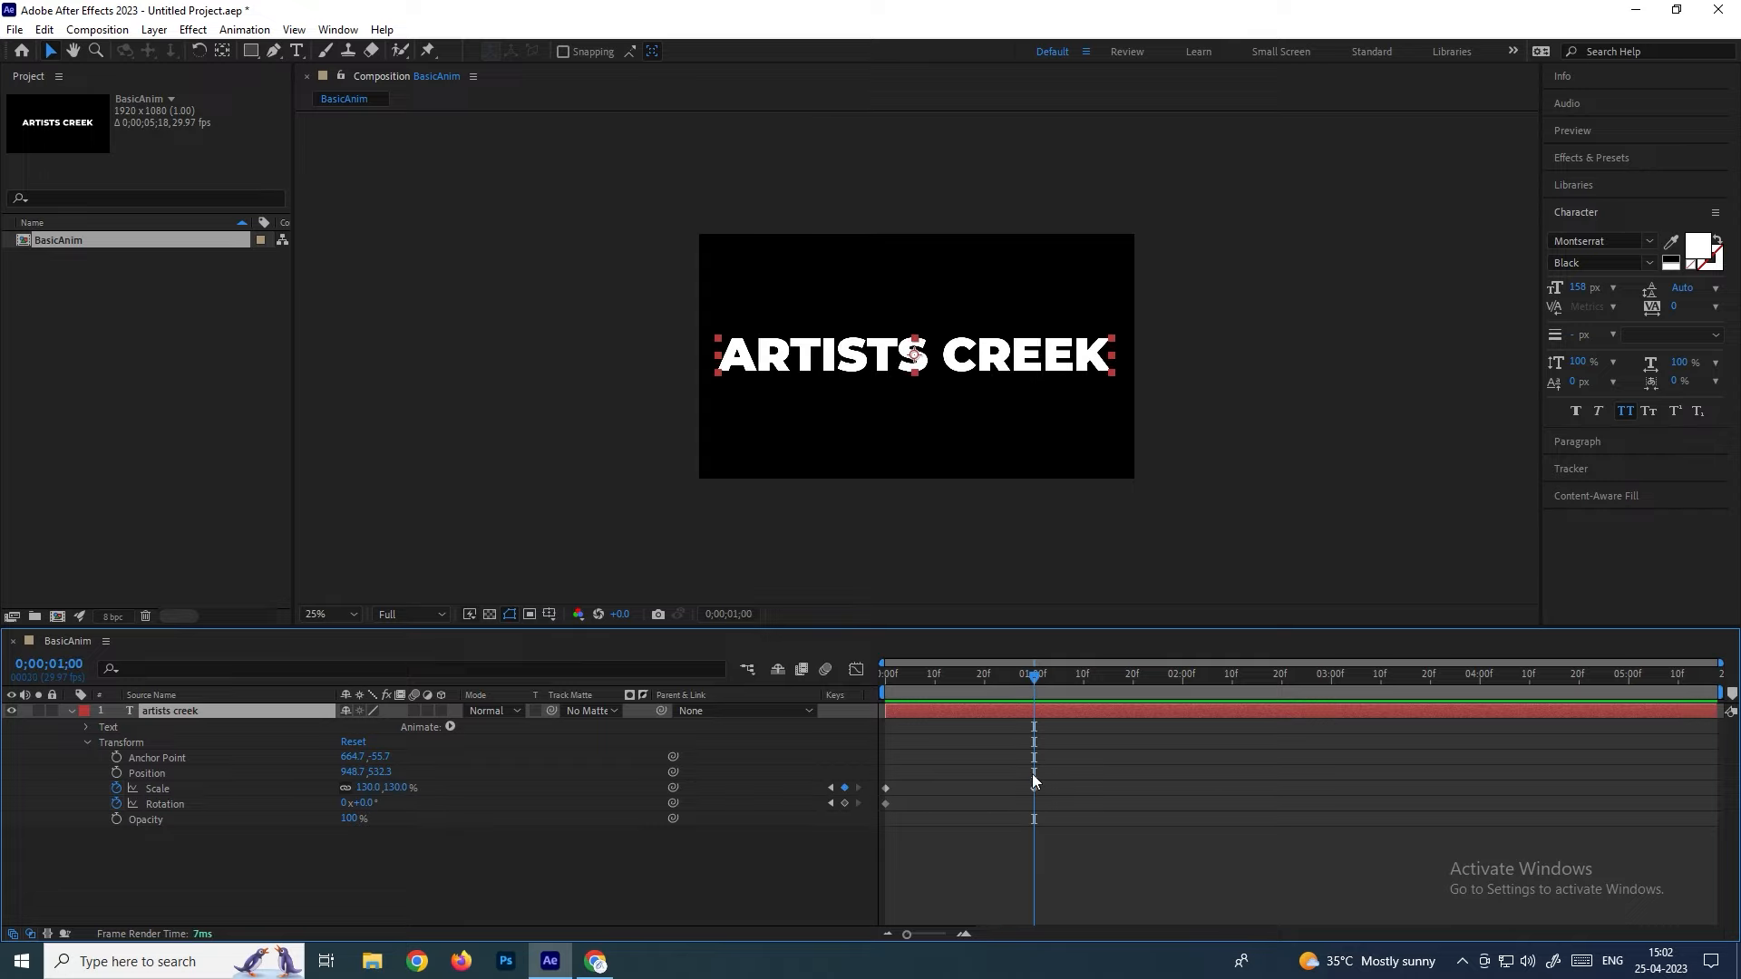
click(165, 804)
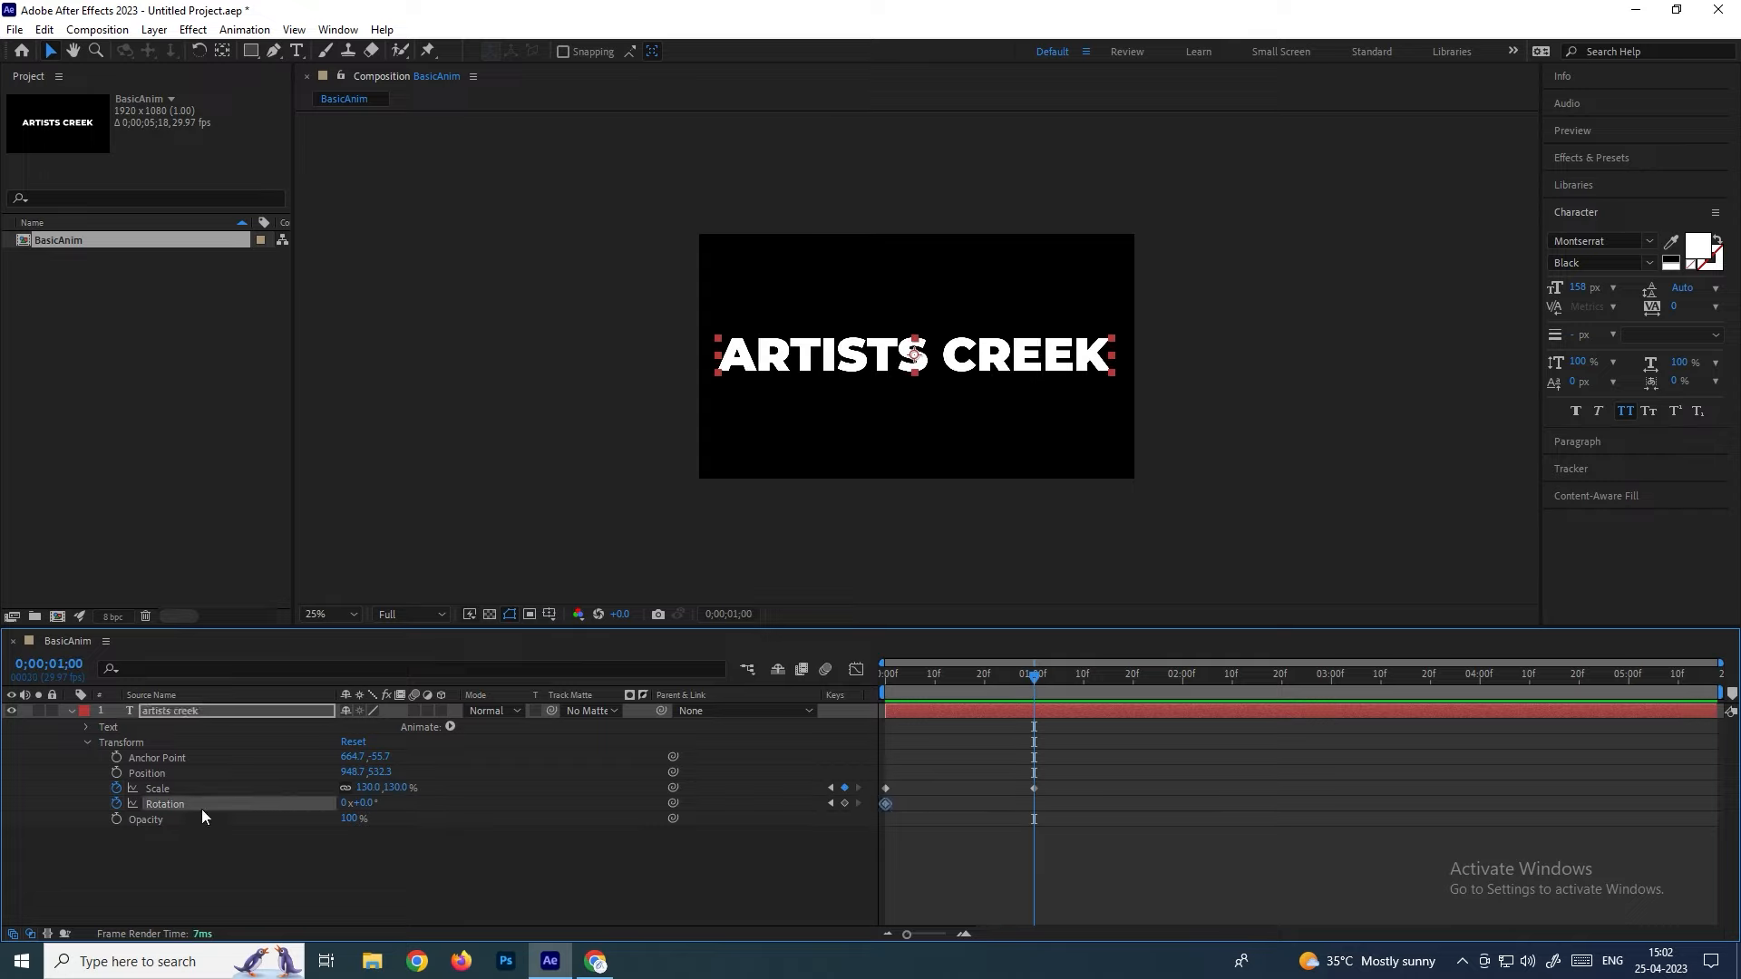
click(344, 803)
text(2)
key(Return)
drag(943, 687, 854, 698)
key(space)
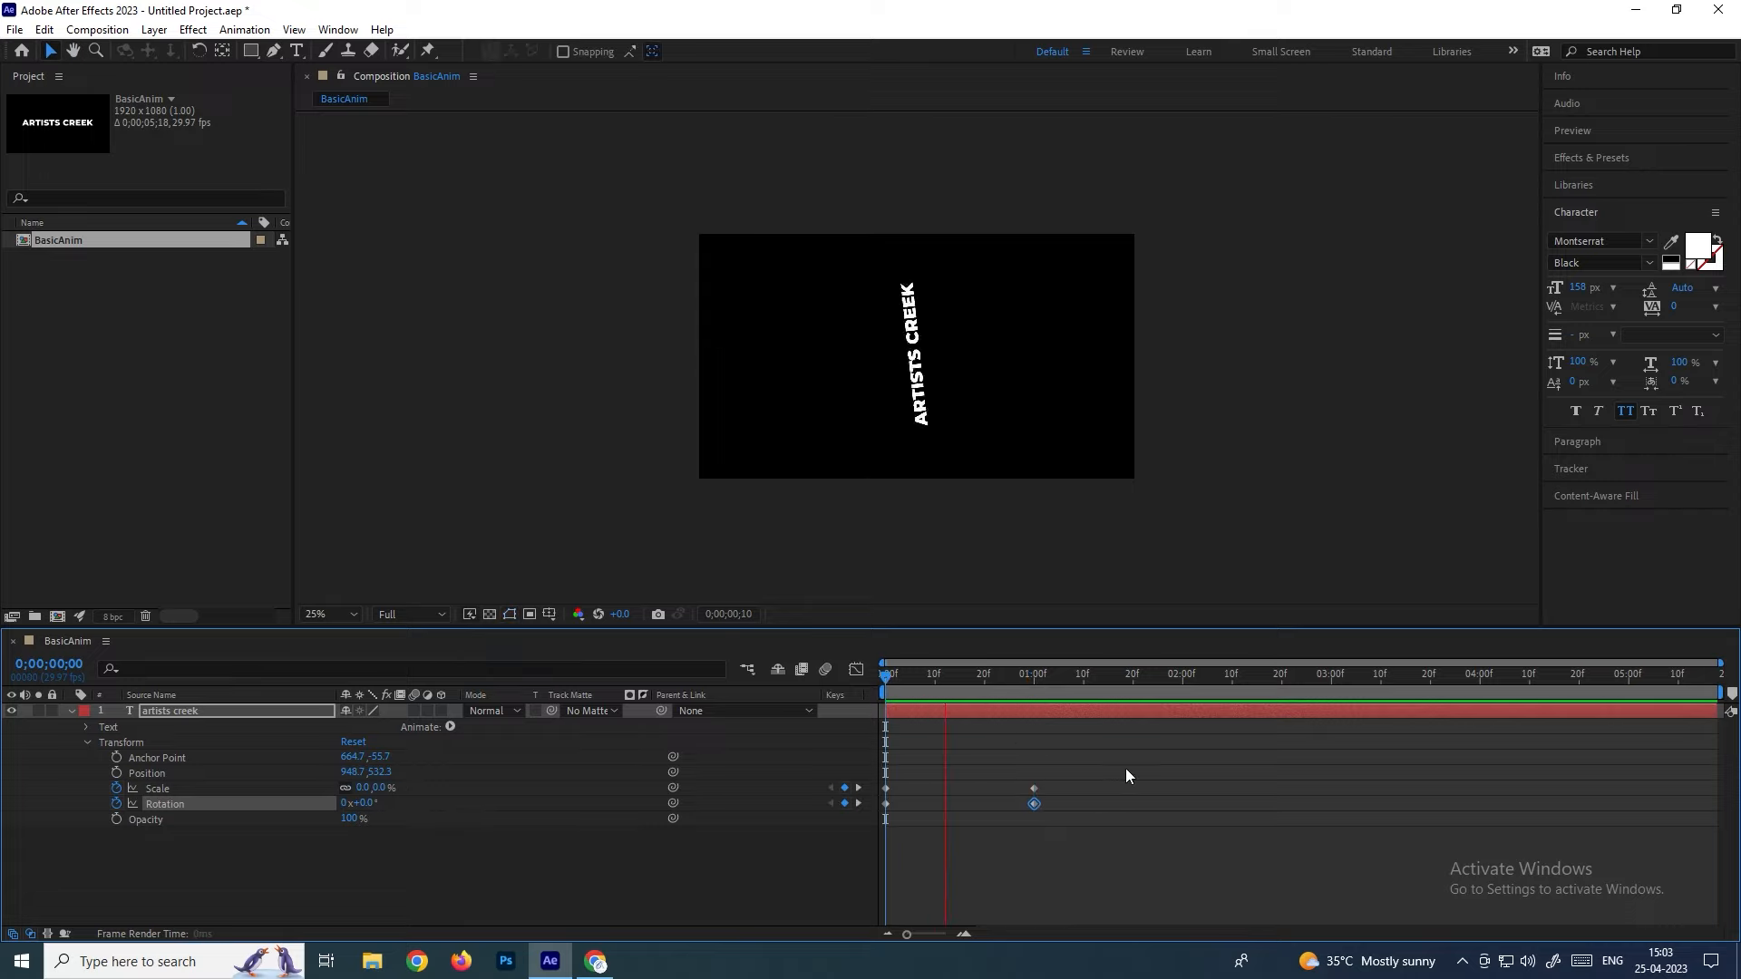
key(space)
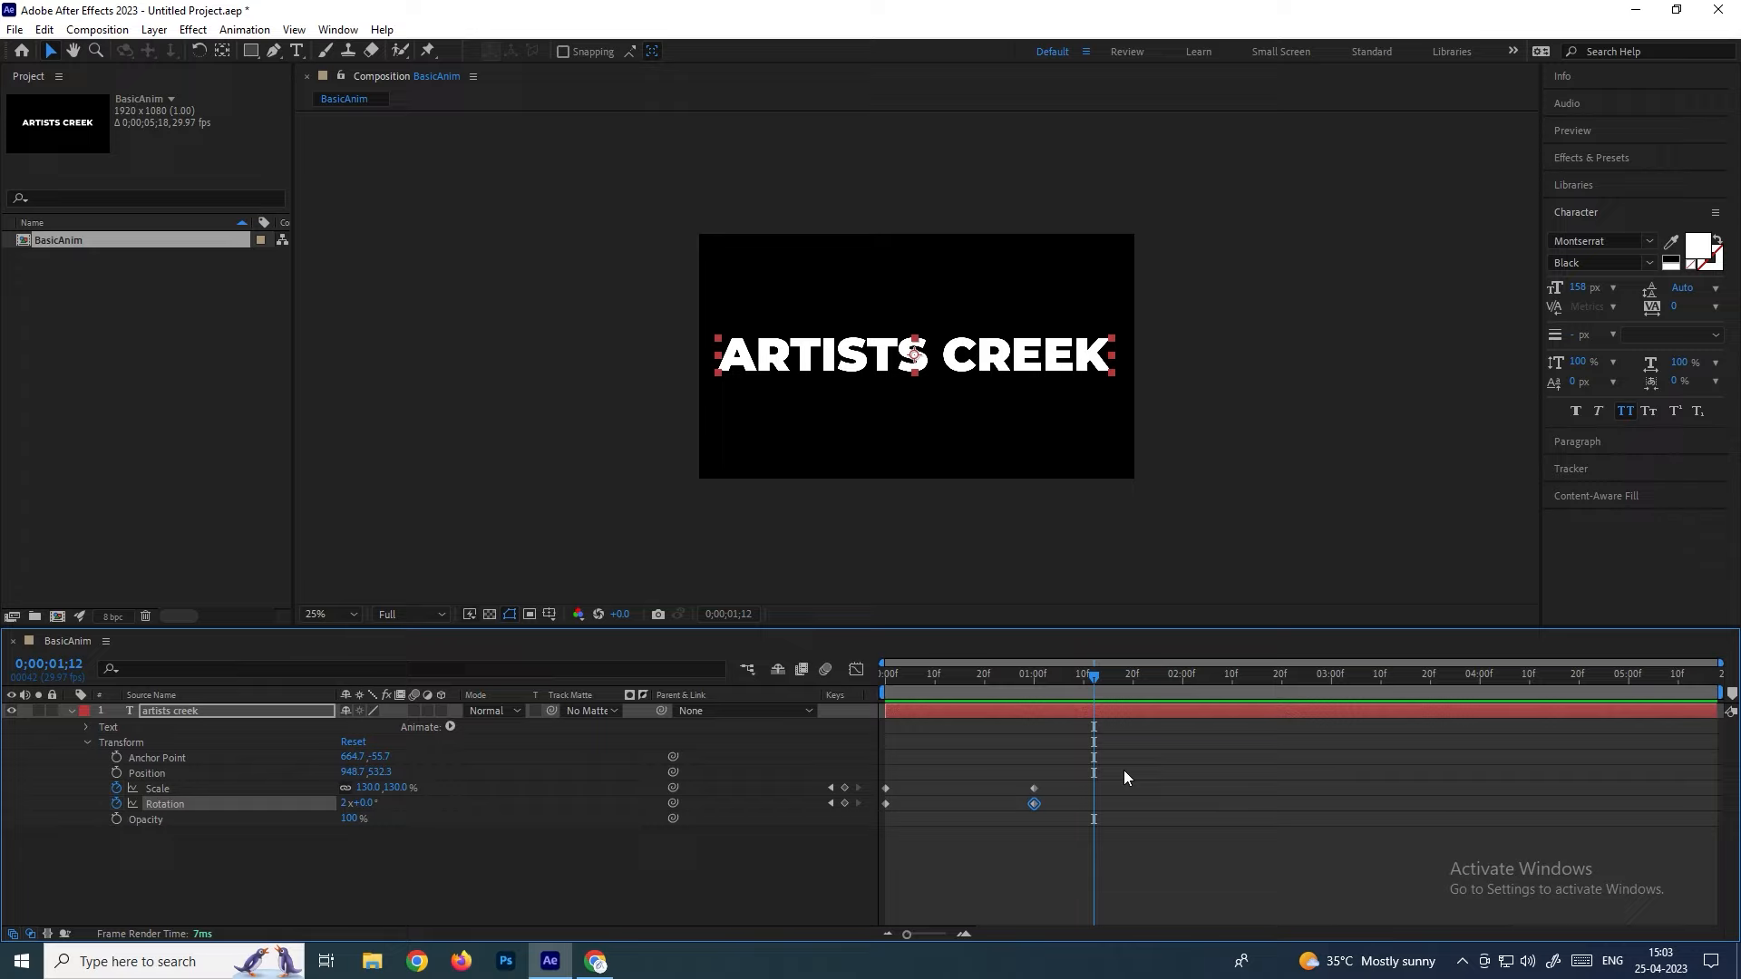
Set the Rotation keyframe at 0;00;01;00 to 10 full turns and play the spin from the start
key(j)
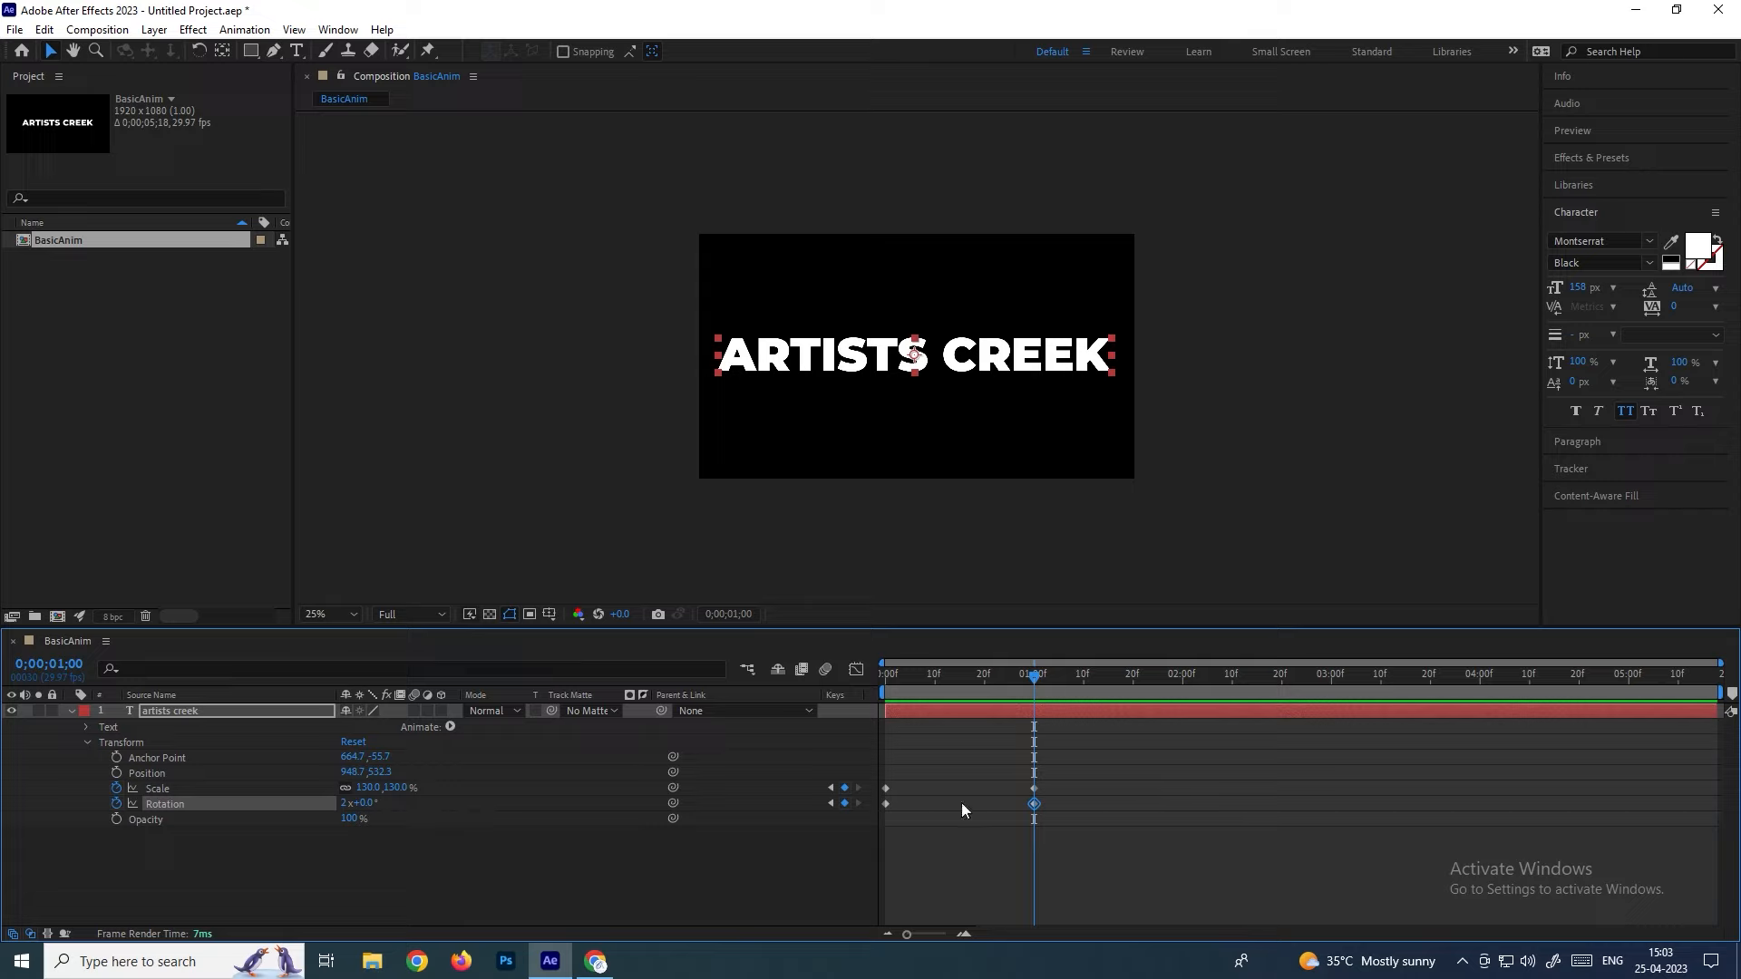
click(344, 804)
text(0)
key(Return)
key(Home)
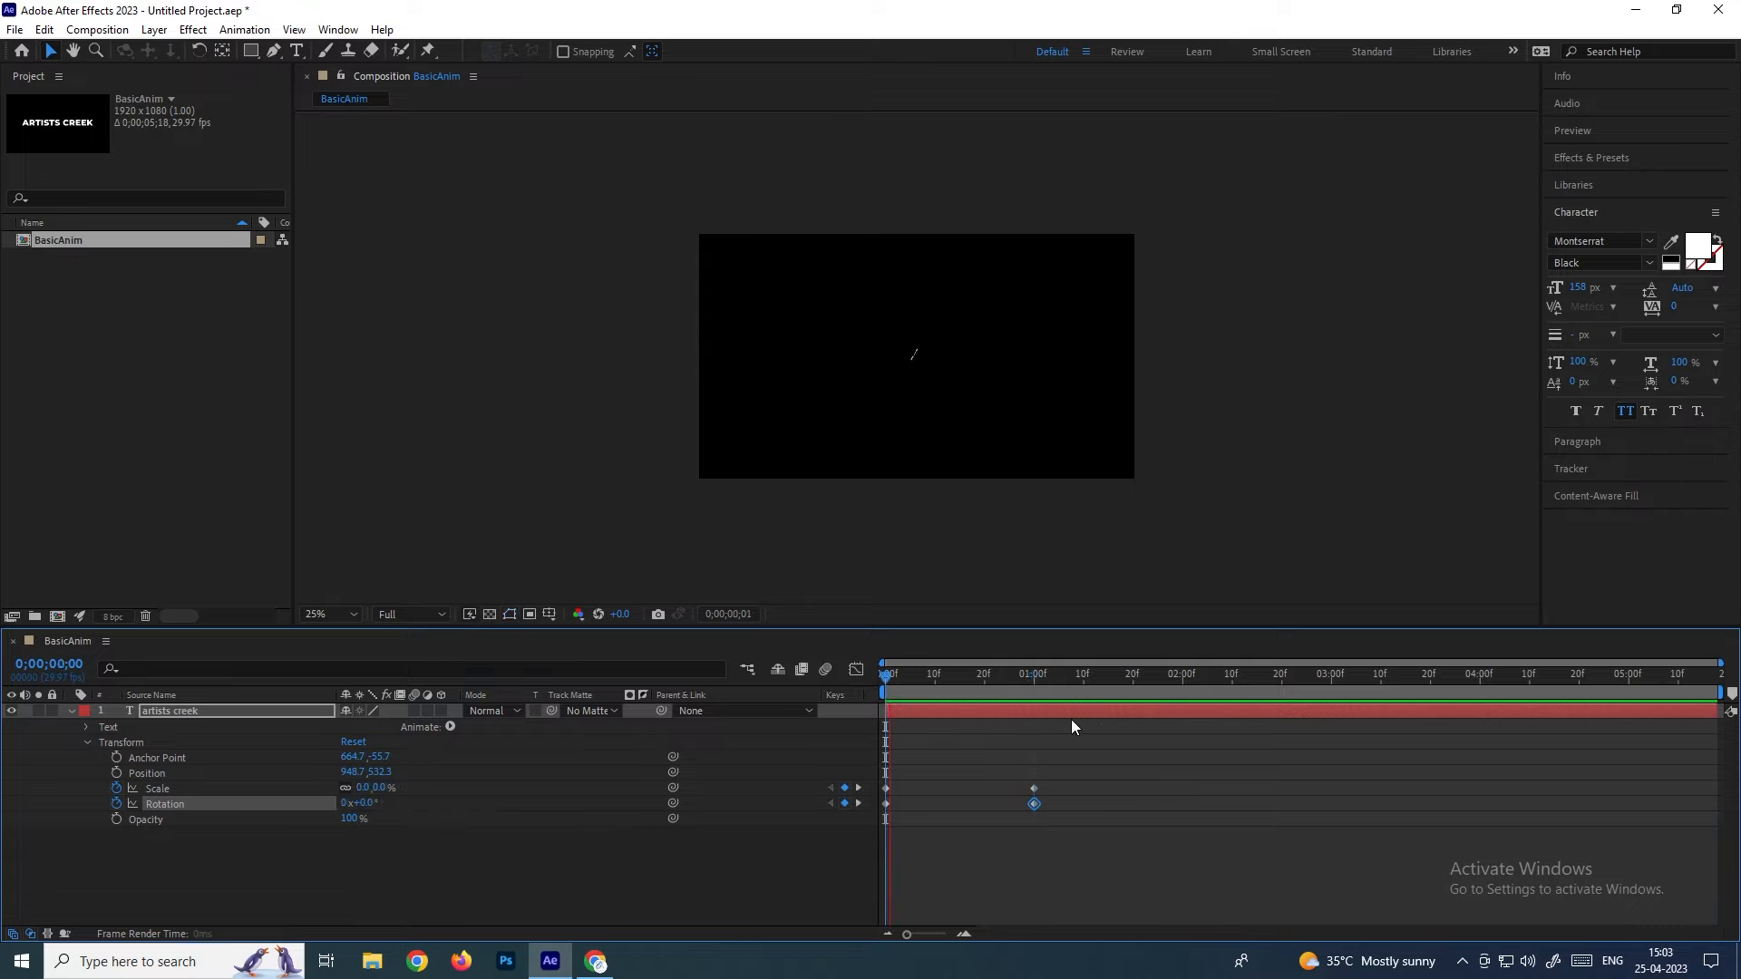
key(space)
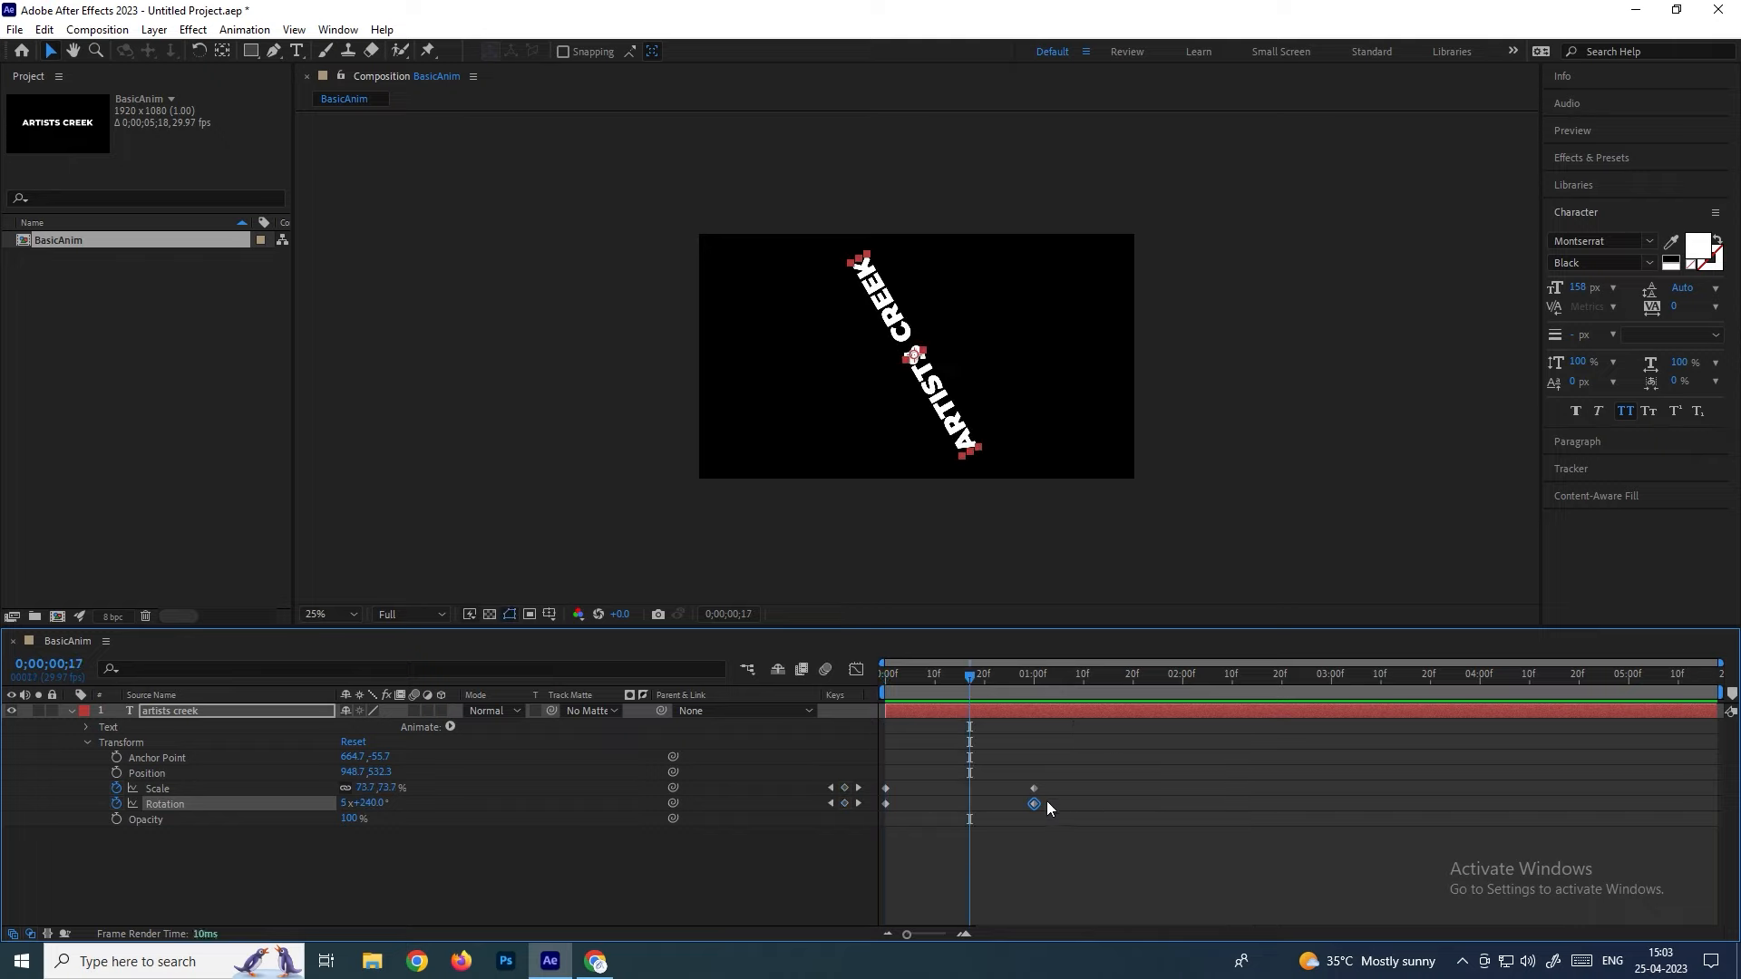
key(space)
Set the Rotation keyframe at 0;00;01;00 to 1 full turn and preview the animation from the start
click(350, 804)
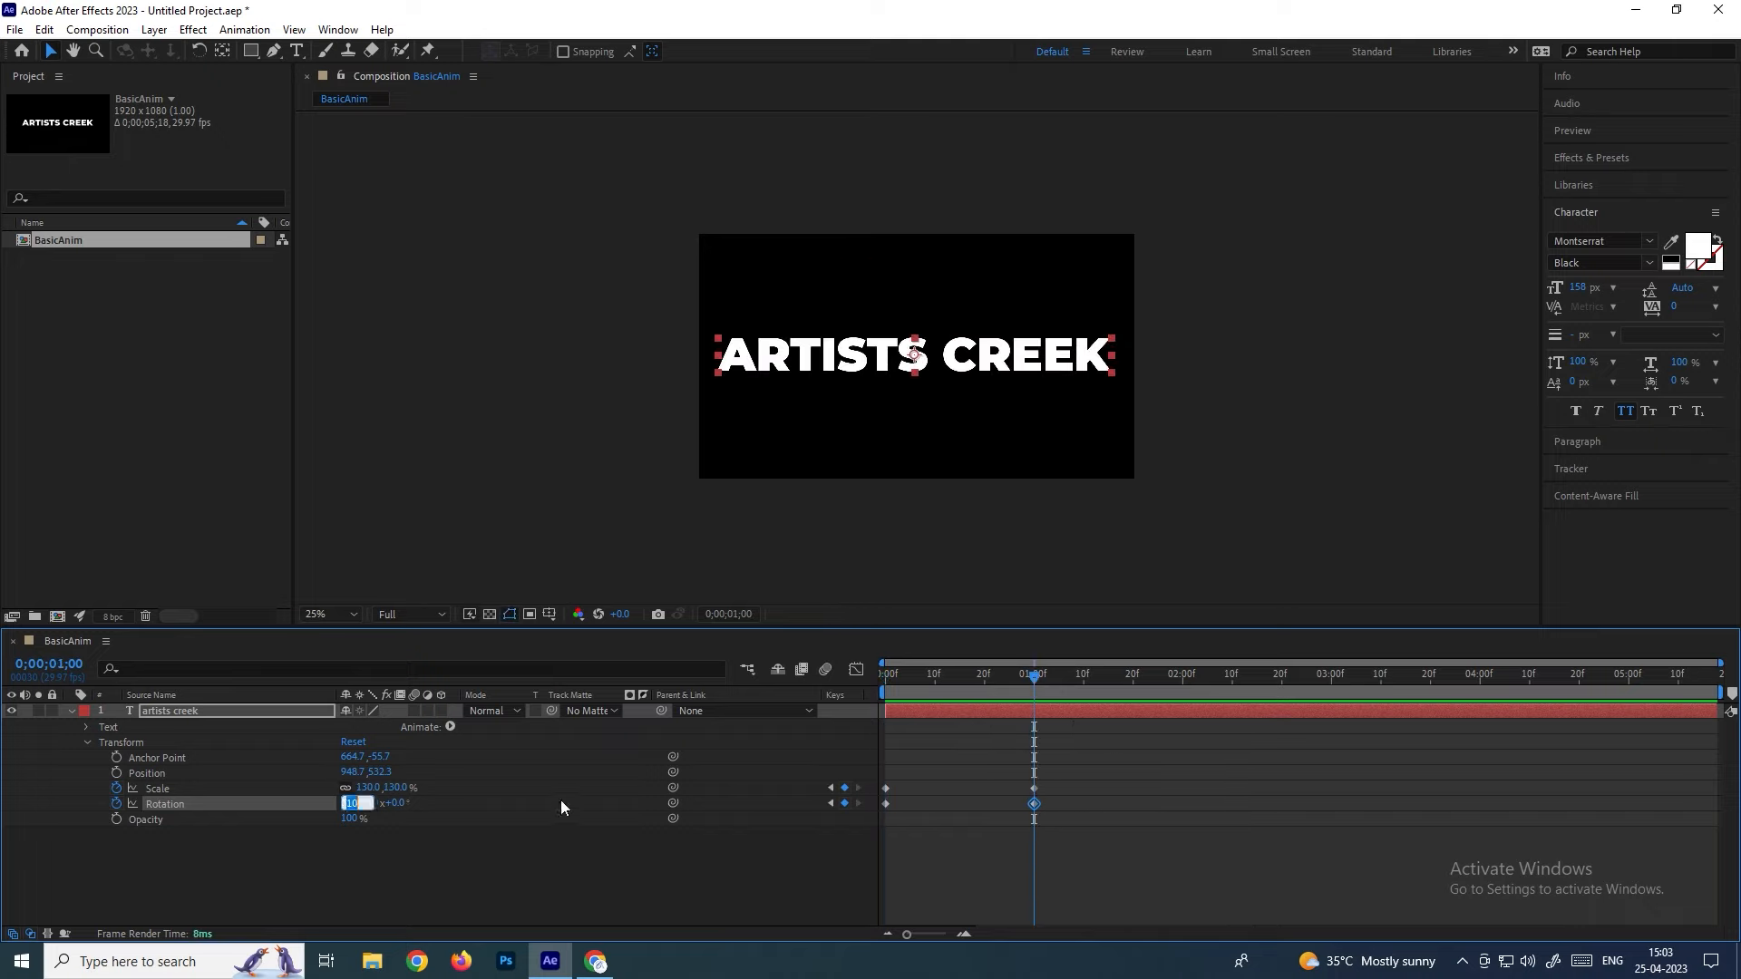
text(1)
key(Return)
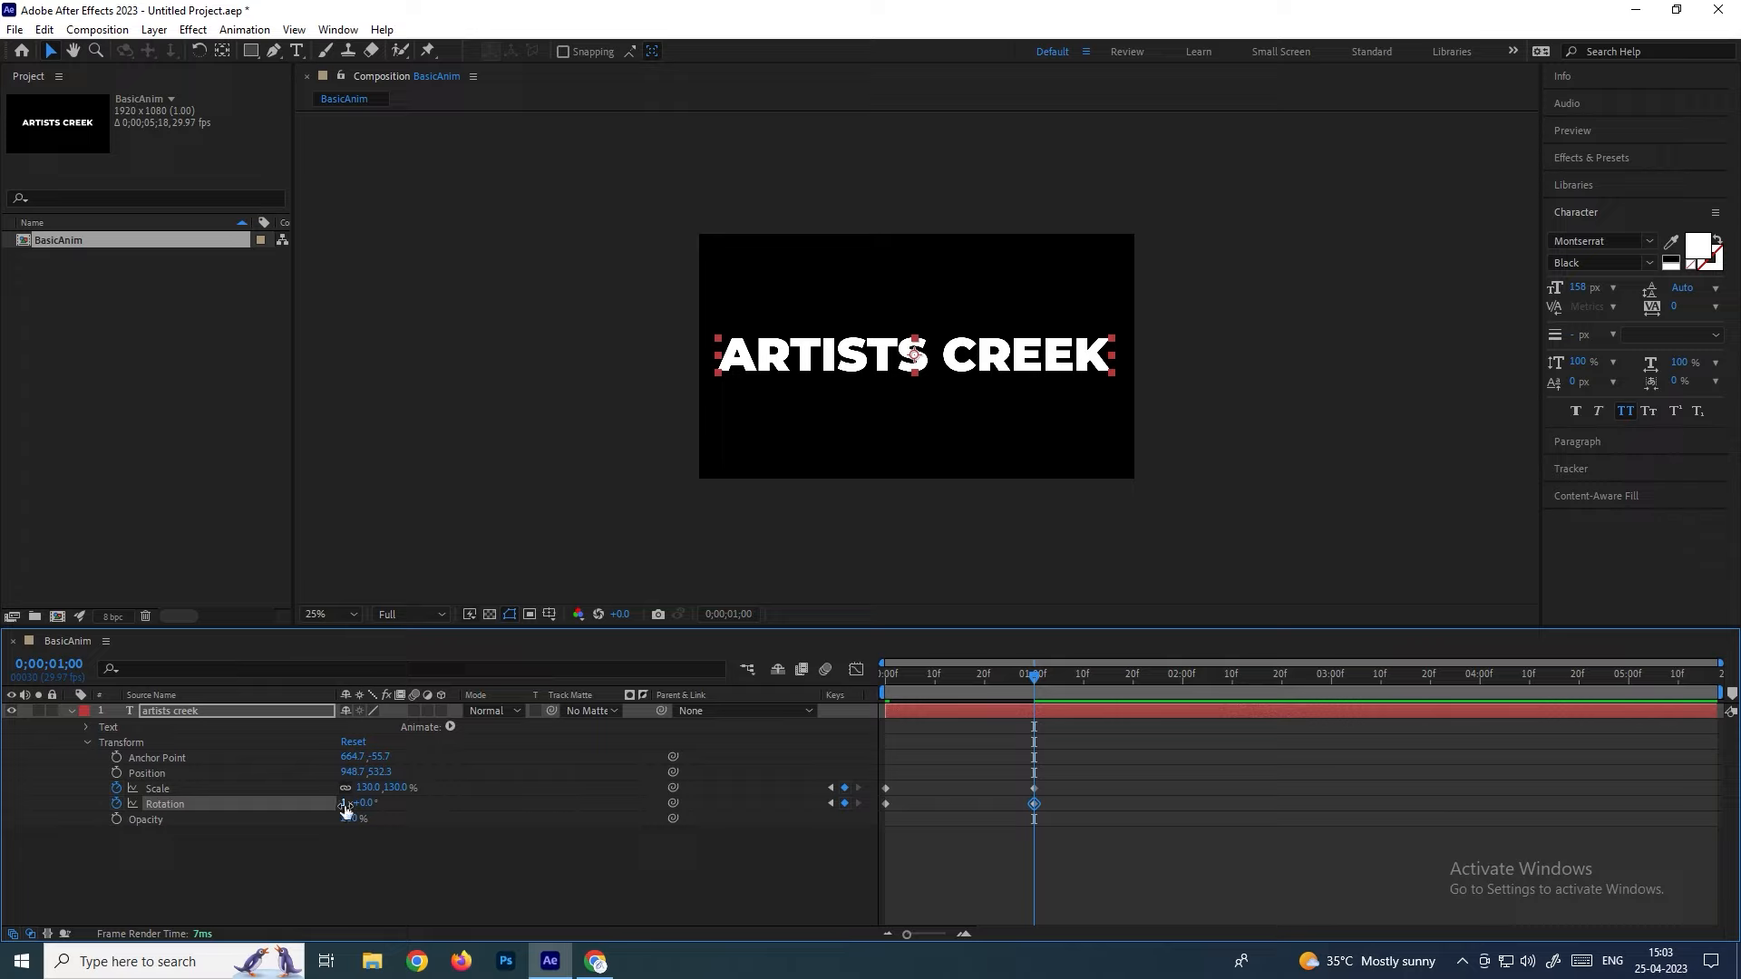
drag(1058, 673, 836, 711)
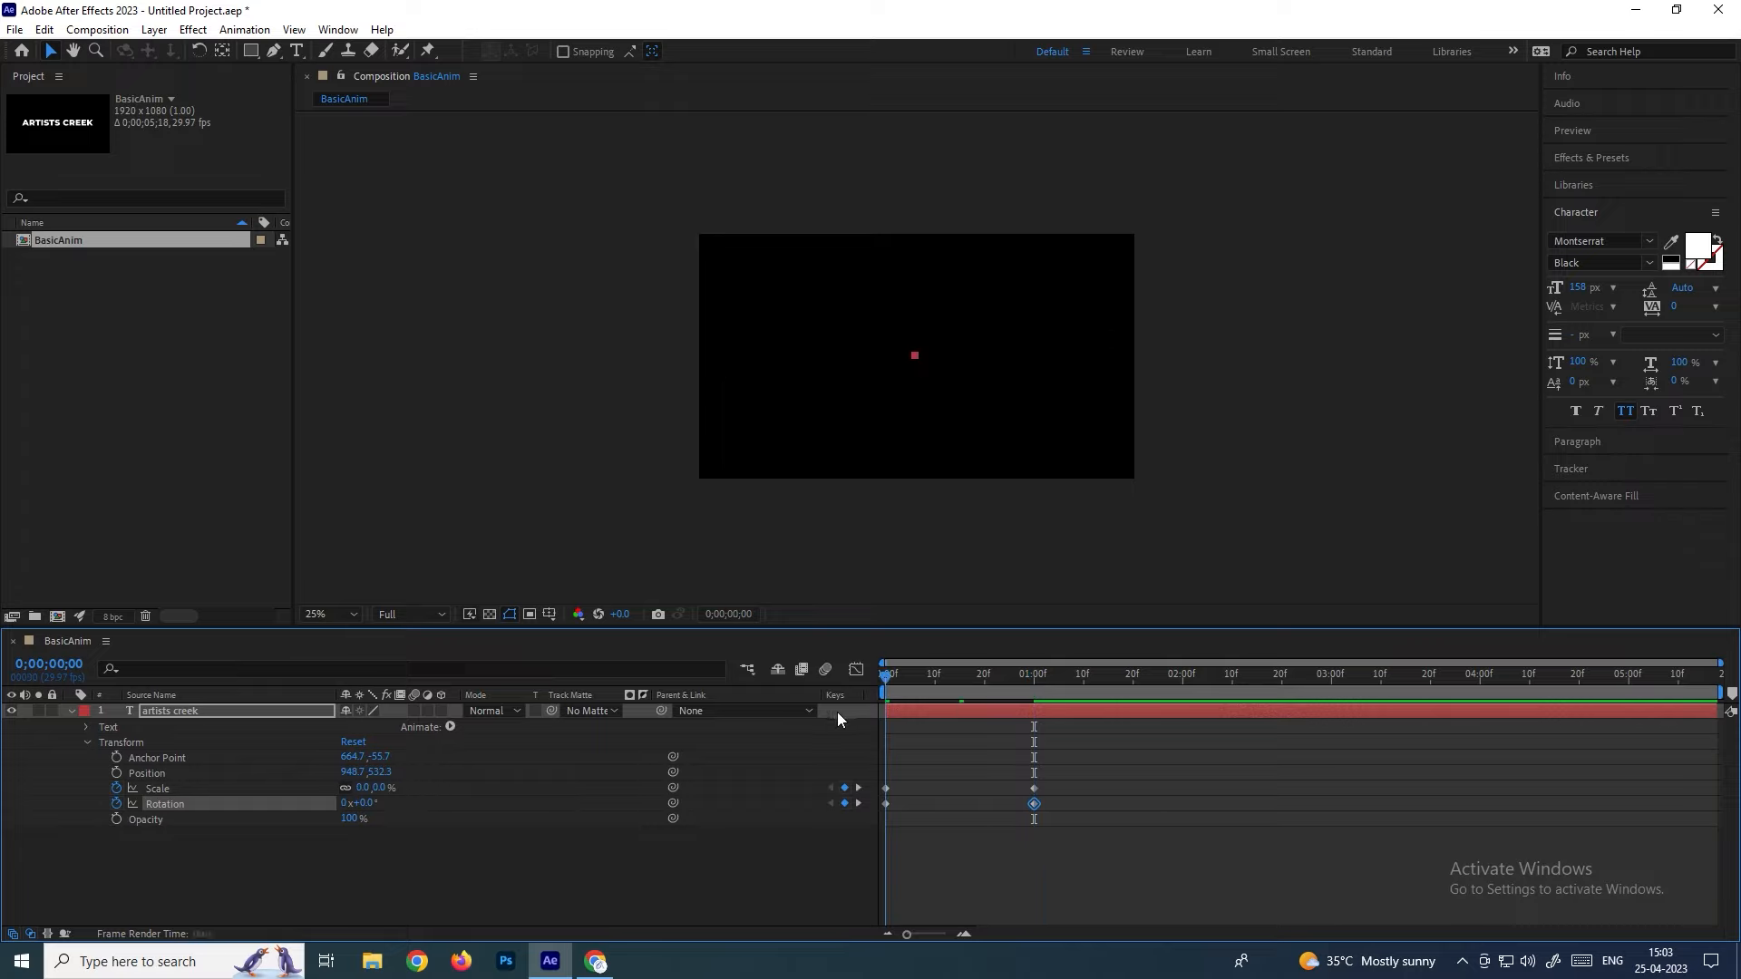
click(1231, 773)
key(space)
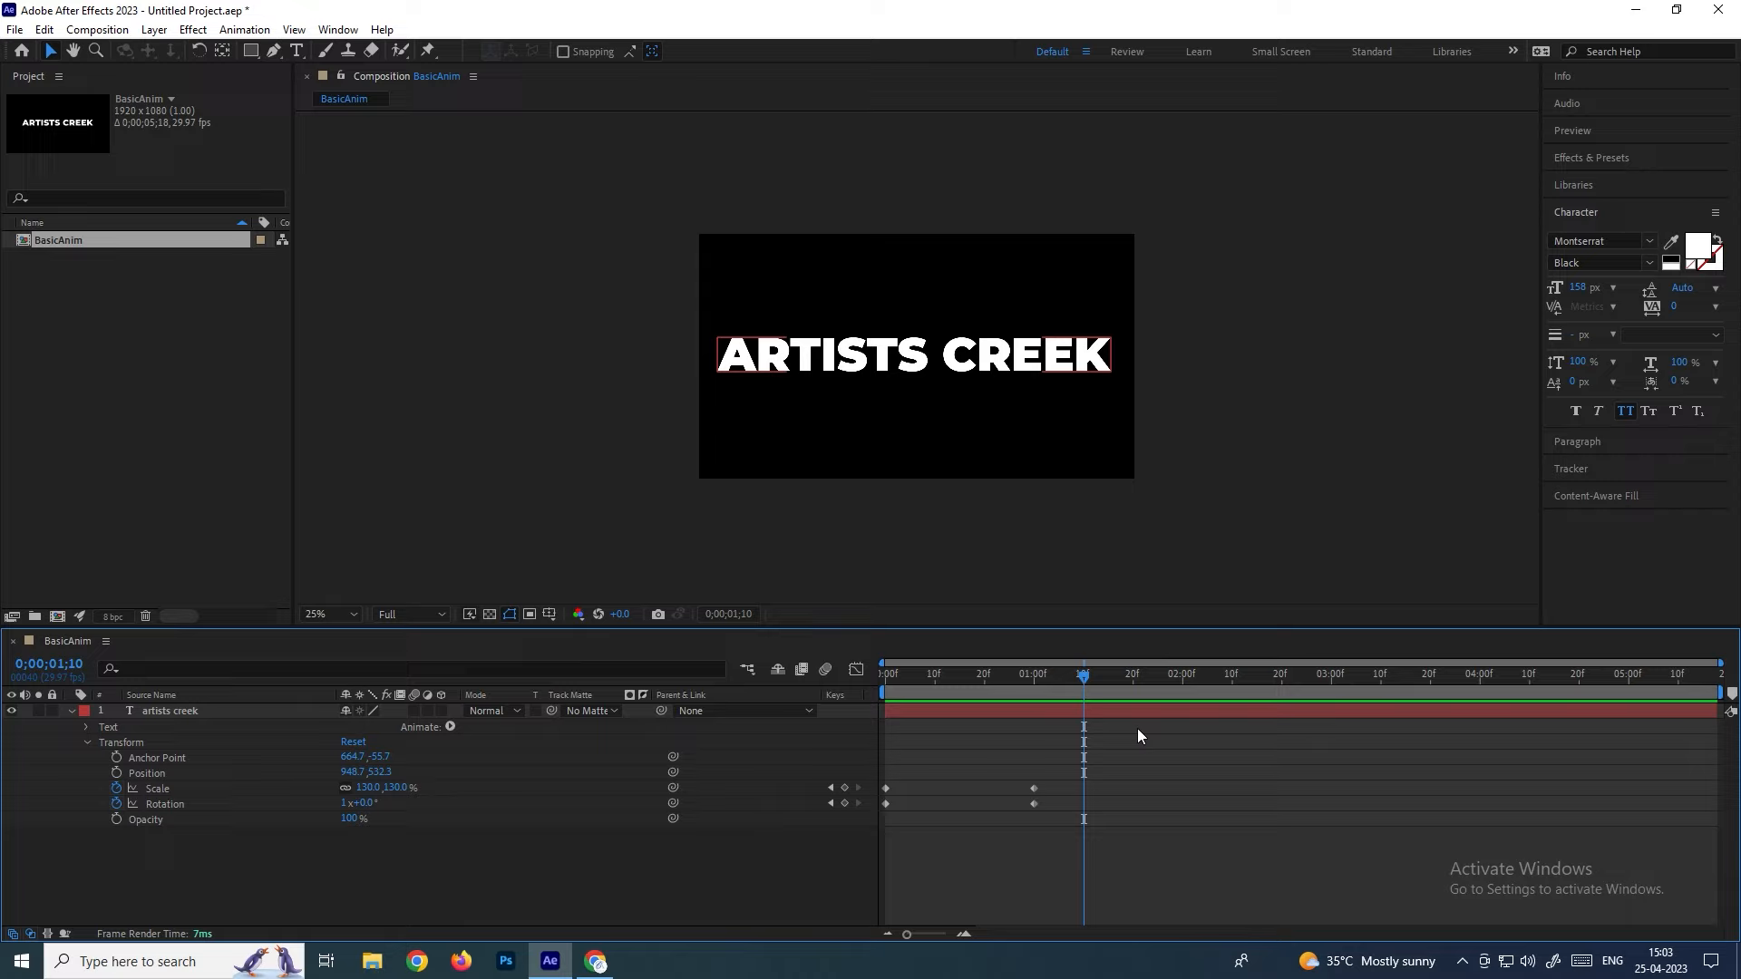
Remove all Scale and Rotation keyframes from the title by turning off animation for both properties
drag(1137, 727, 868, 826)
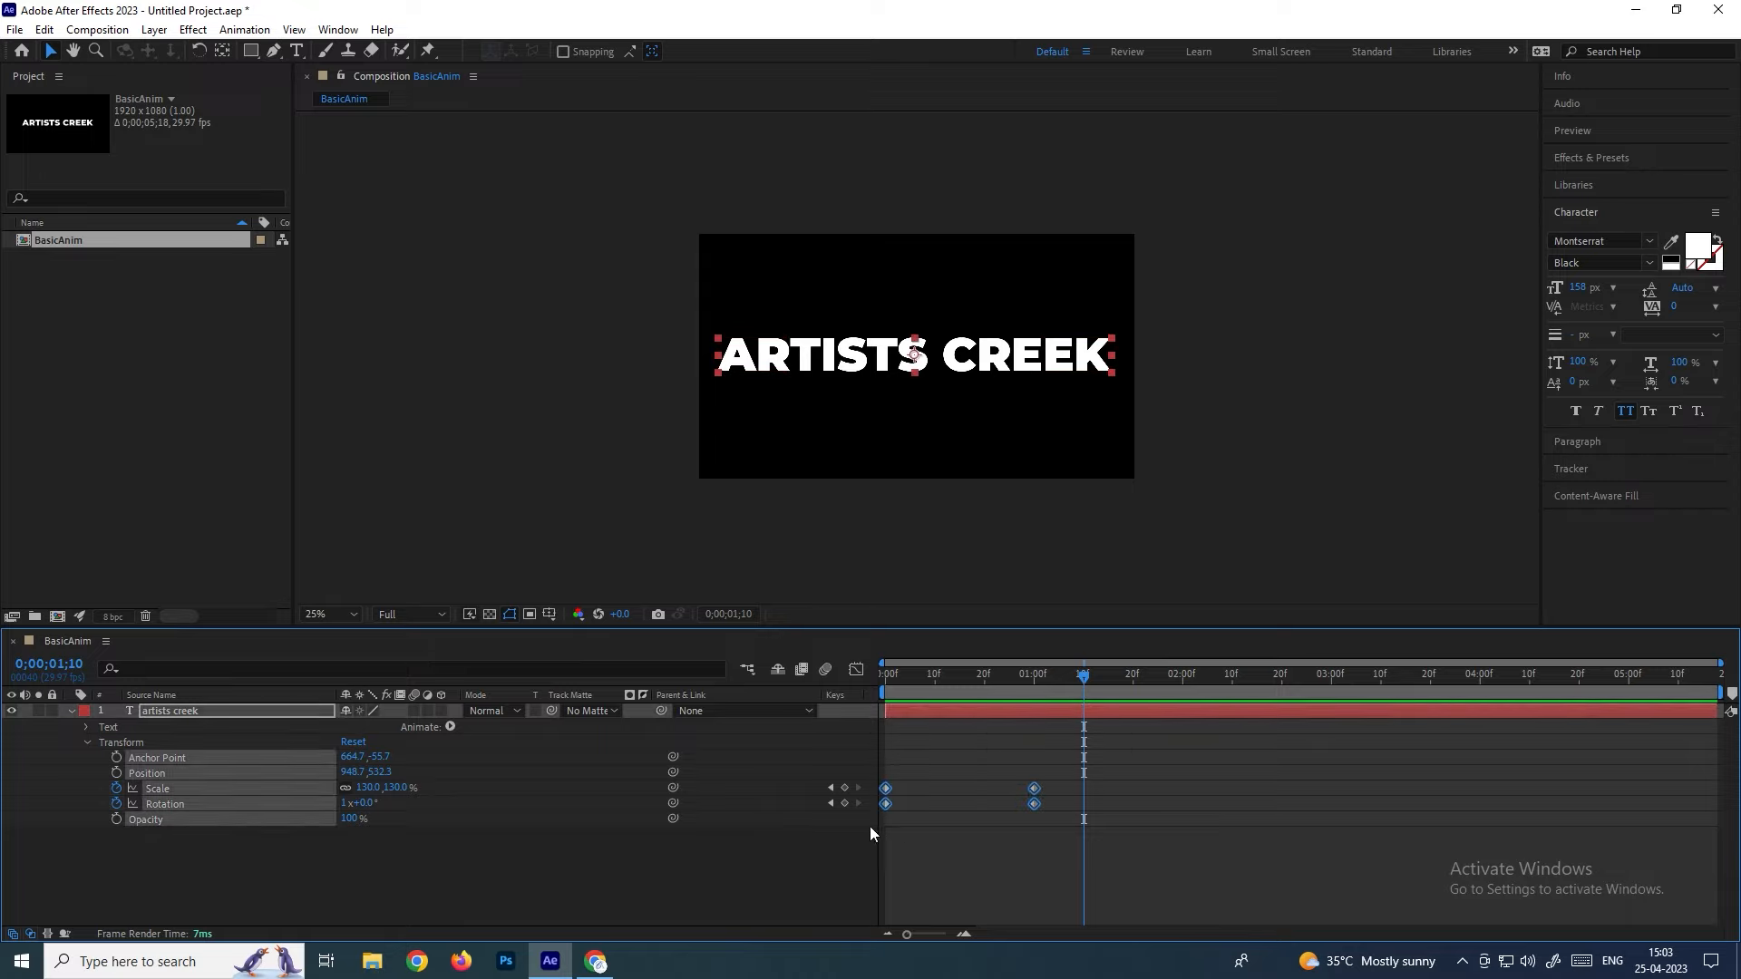
click(107, 828)
click(116, 787)
click(116, 804)
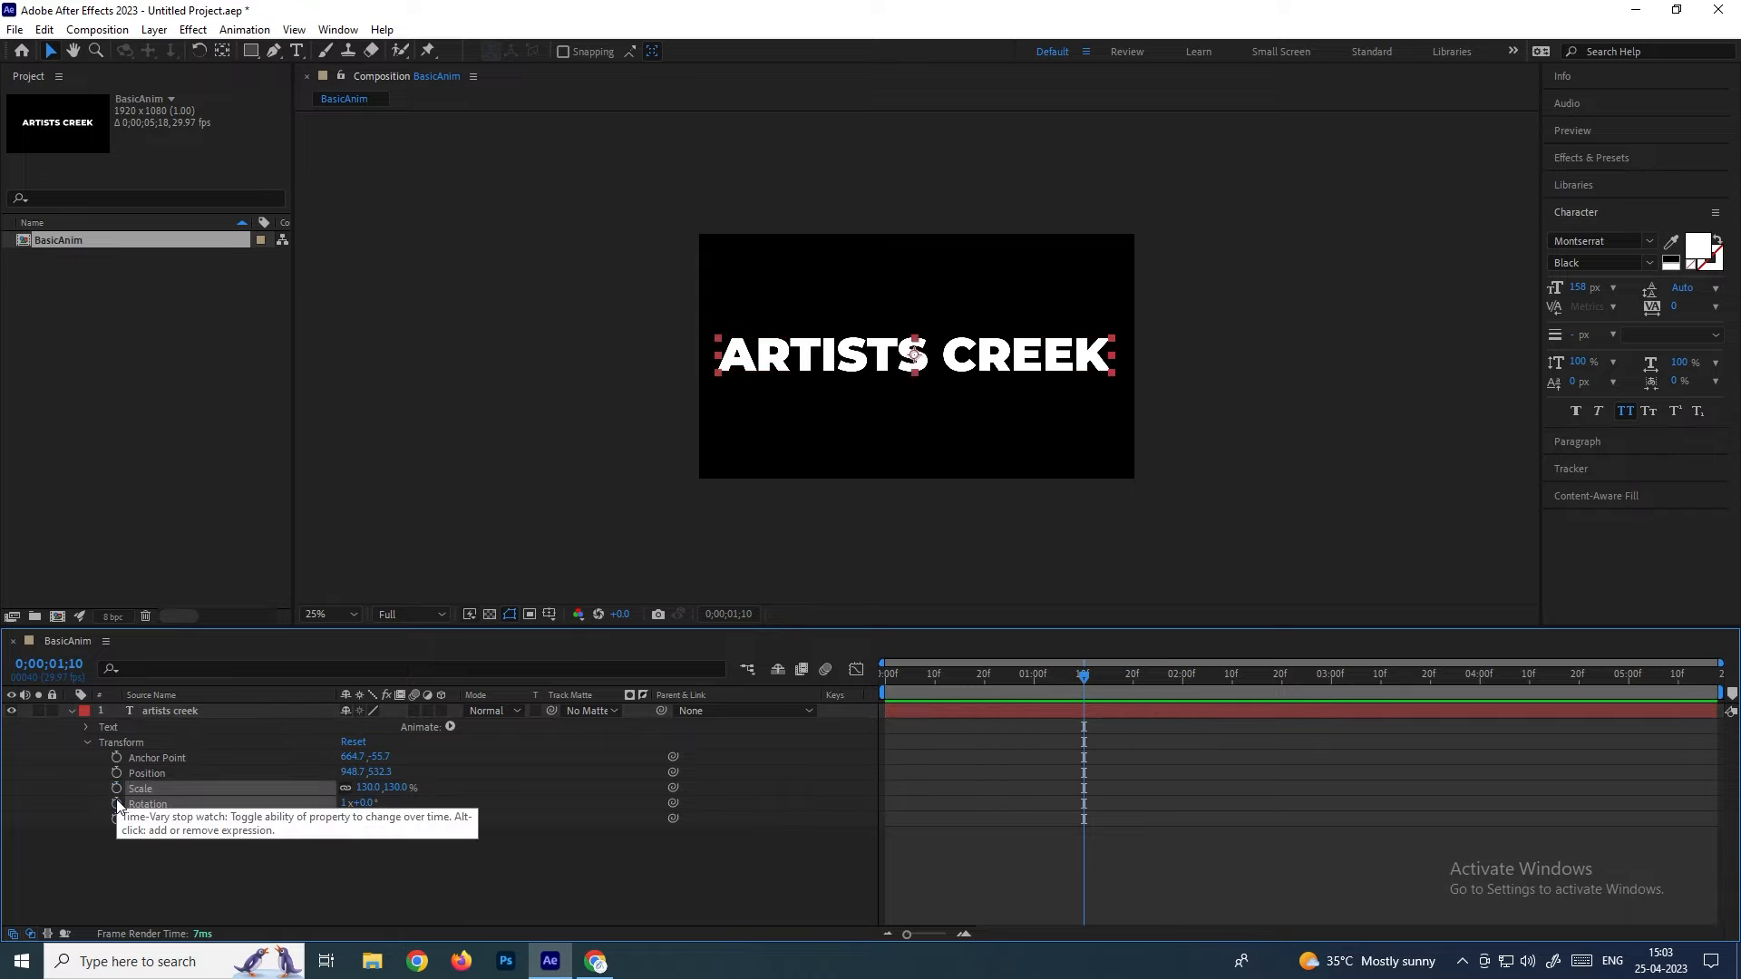
click(172, 843)
Keyframe the title's Opacity at 0% at 0;00;00;00 and 100% at 0;00;02;00, and preview the fade-in
drag(990, 676, 682, 737)
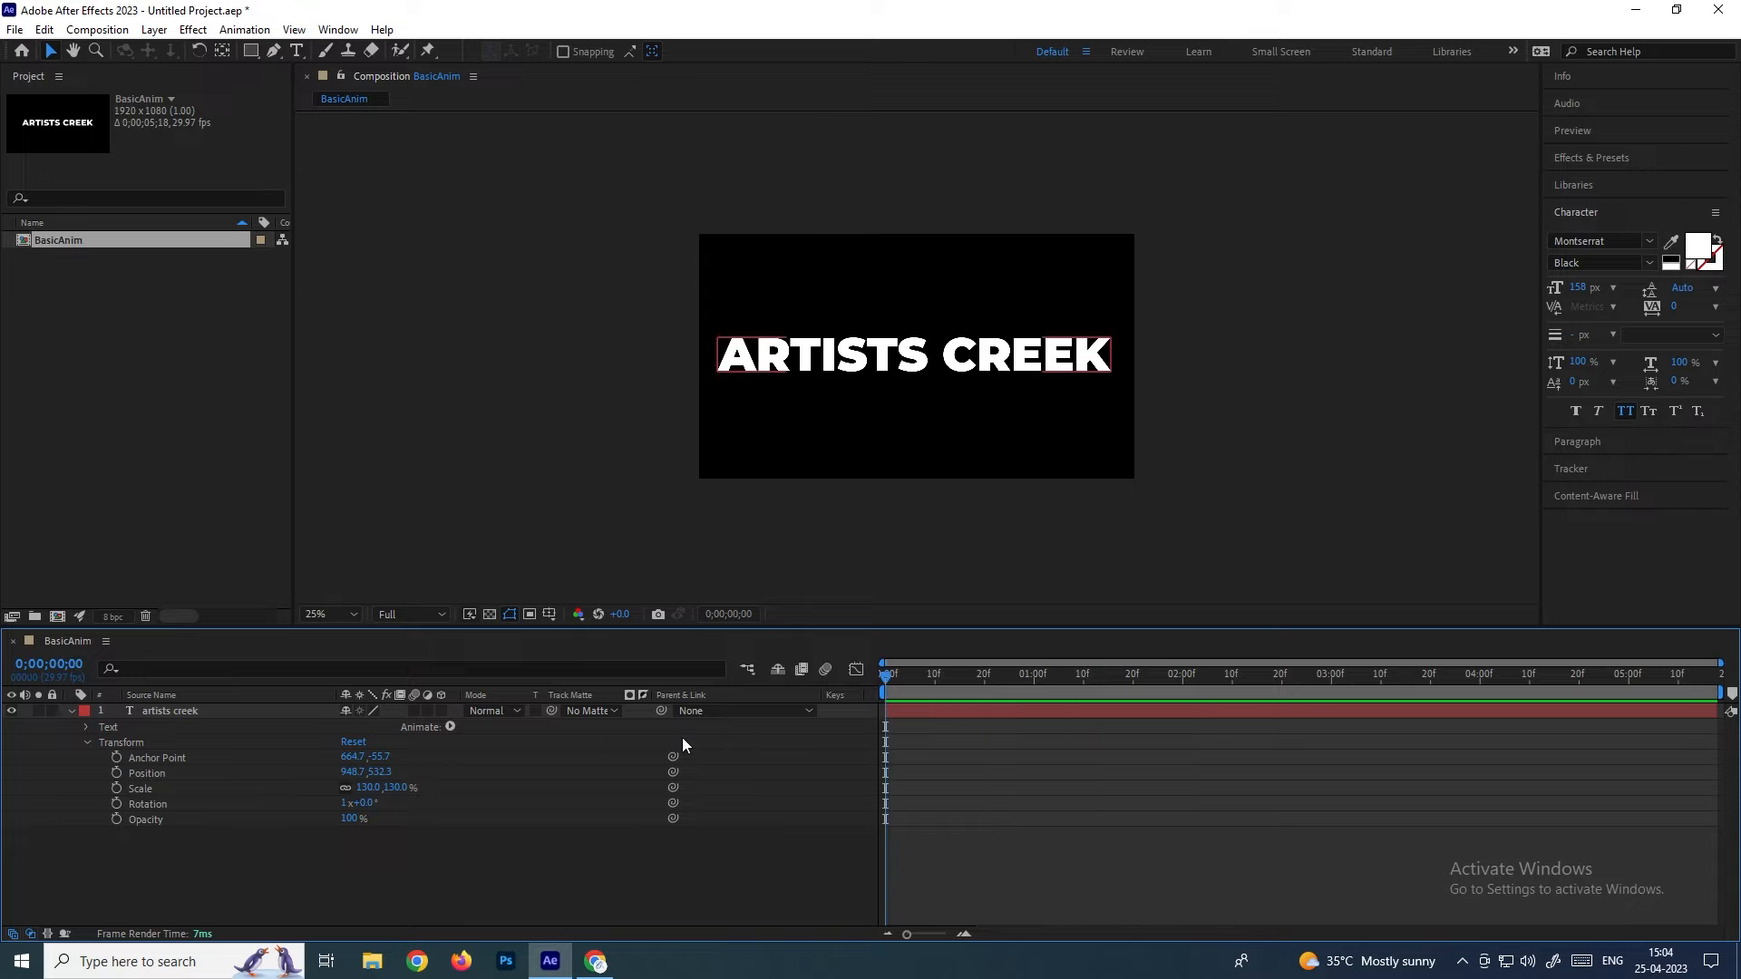
click(117, 820)
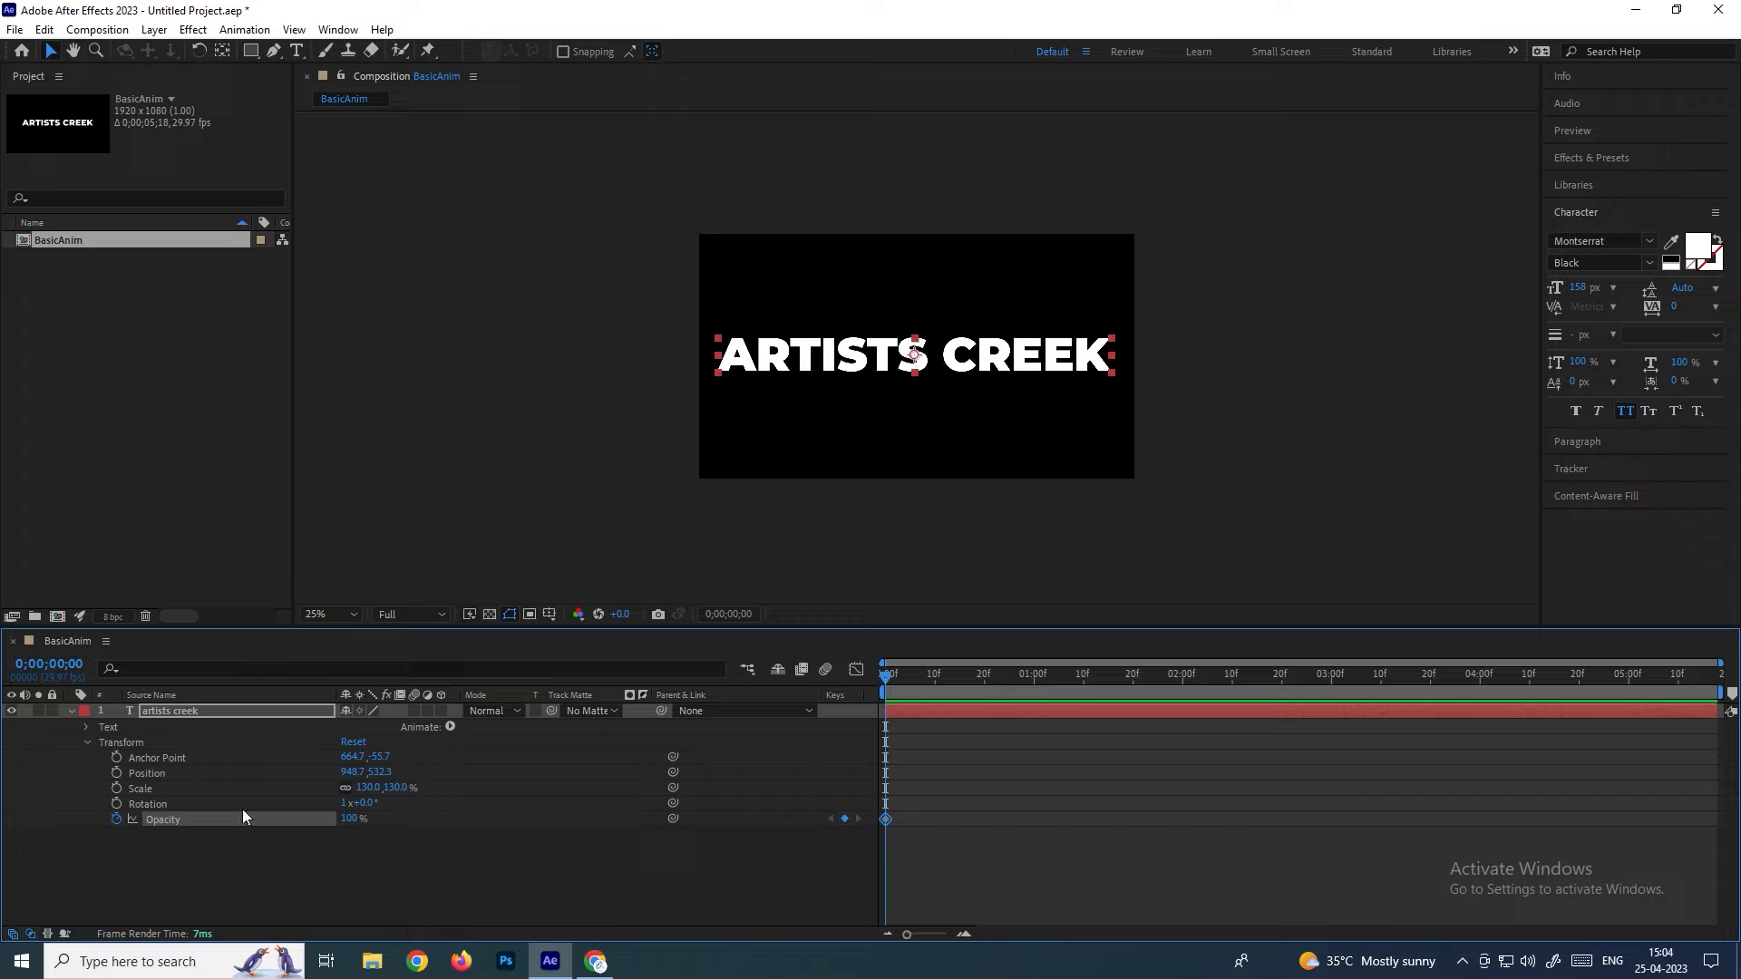
drag(364, 823, 272, 823)
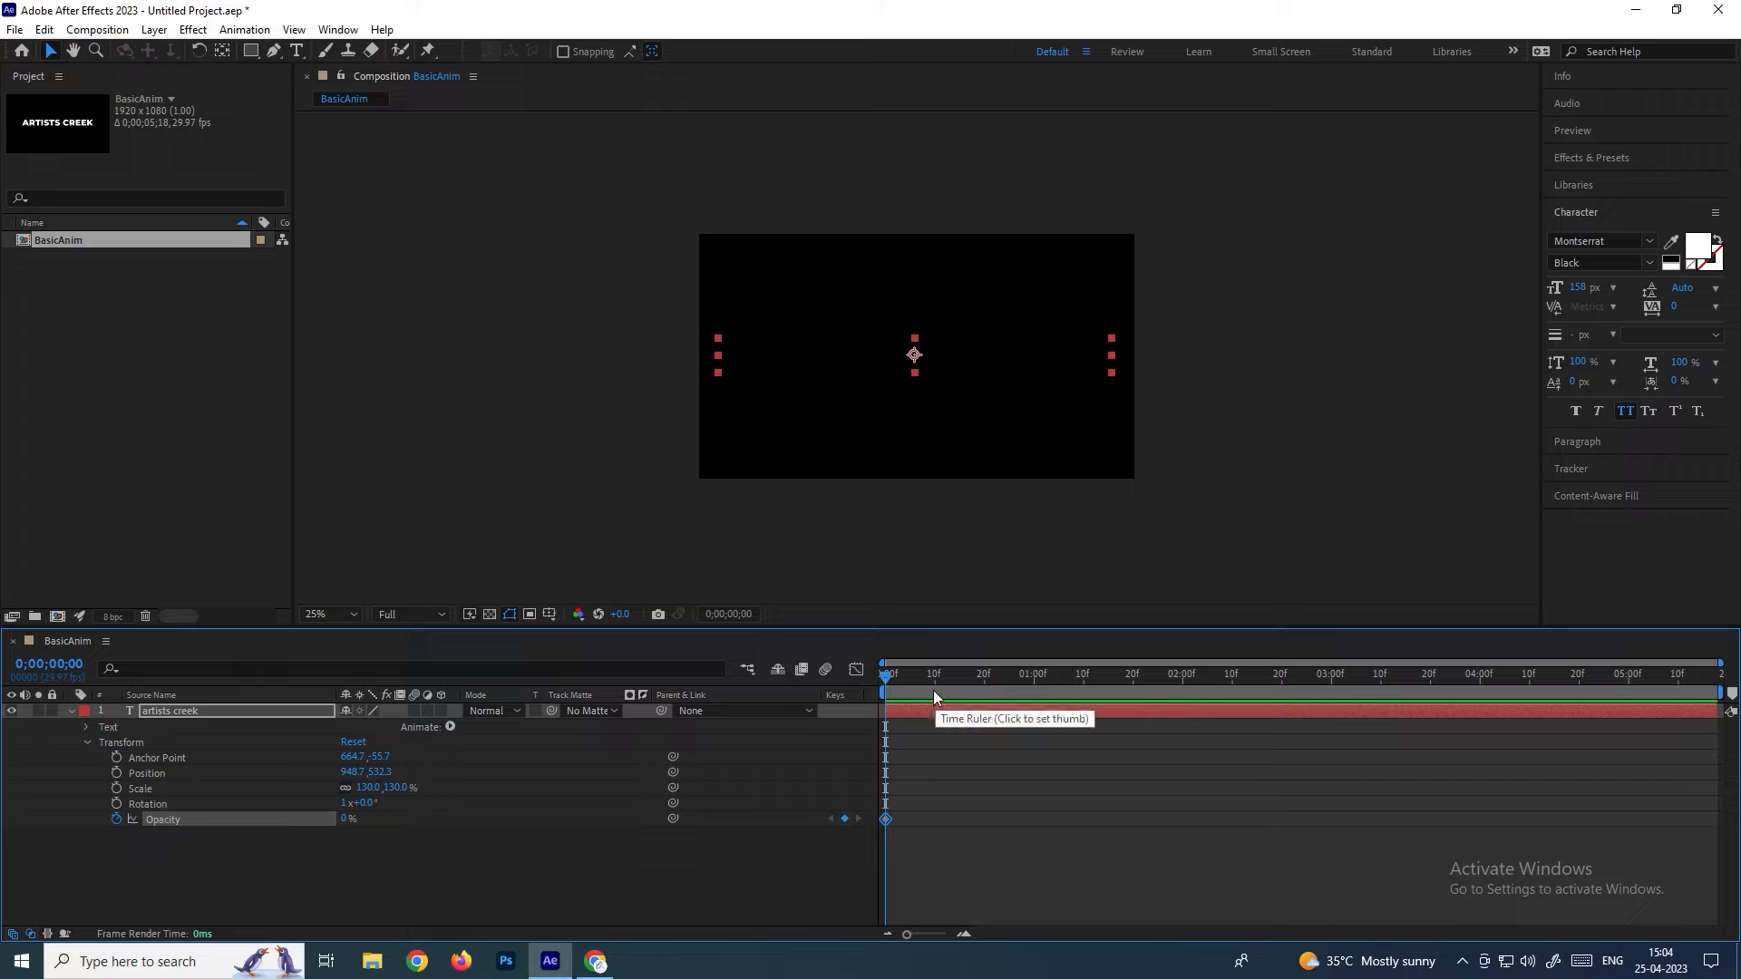
drag(914, 682, 1180, 697)
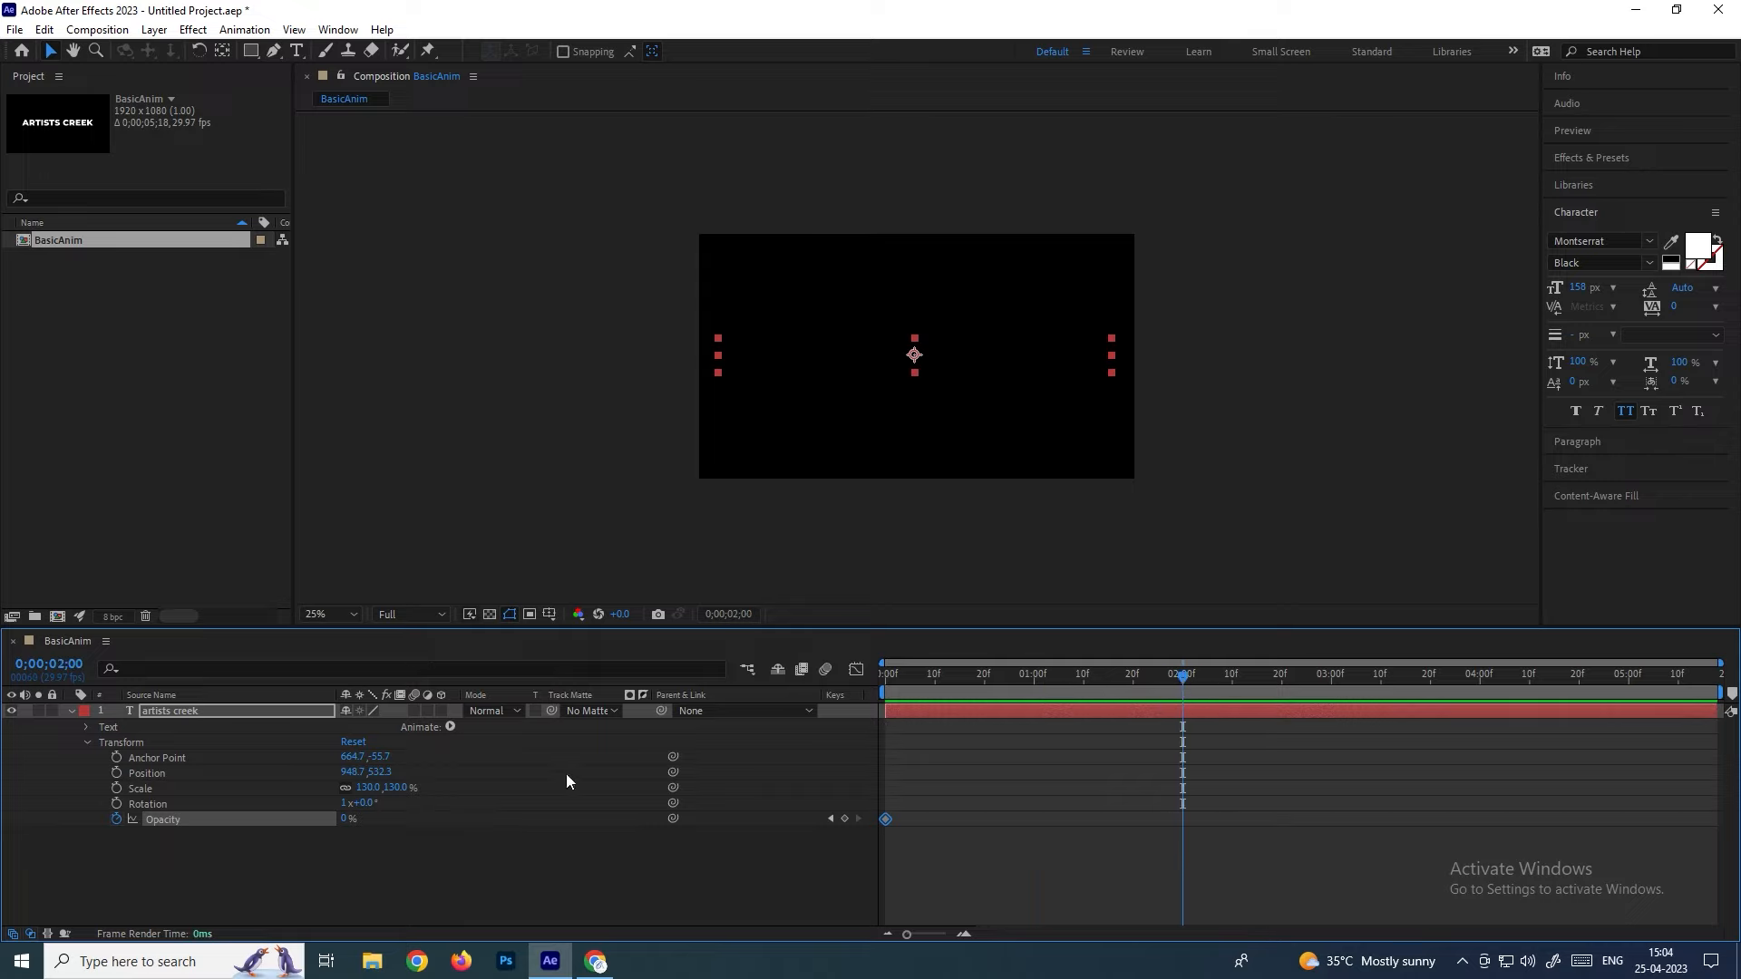
drag(348, 820, 520, 818)
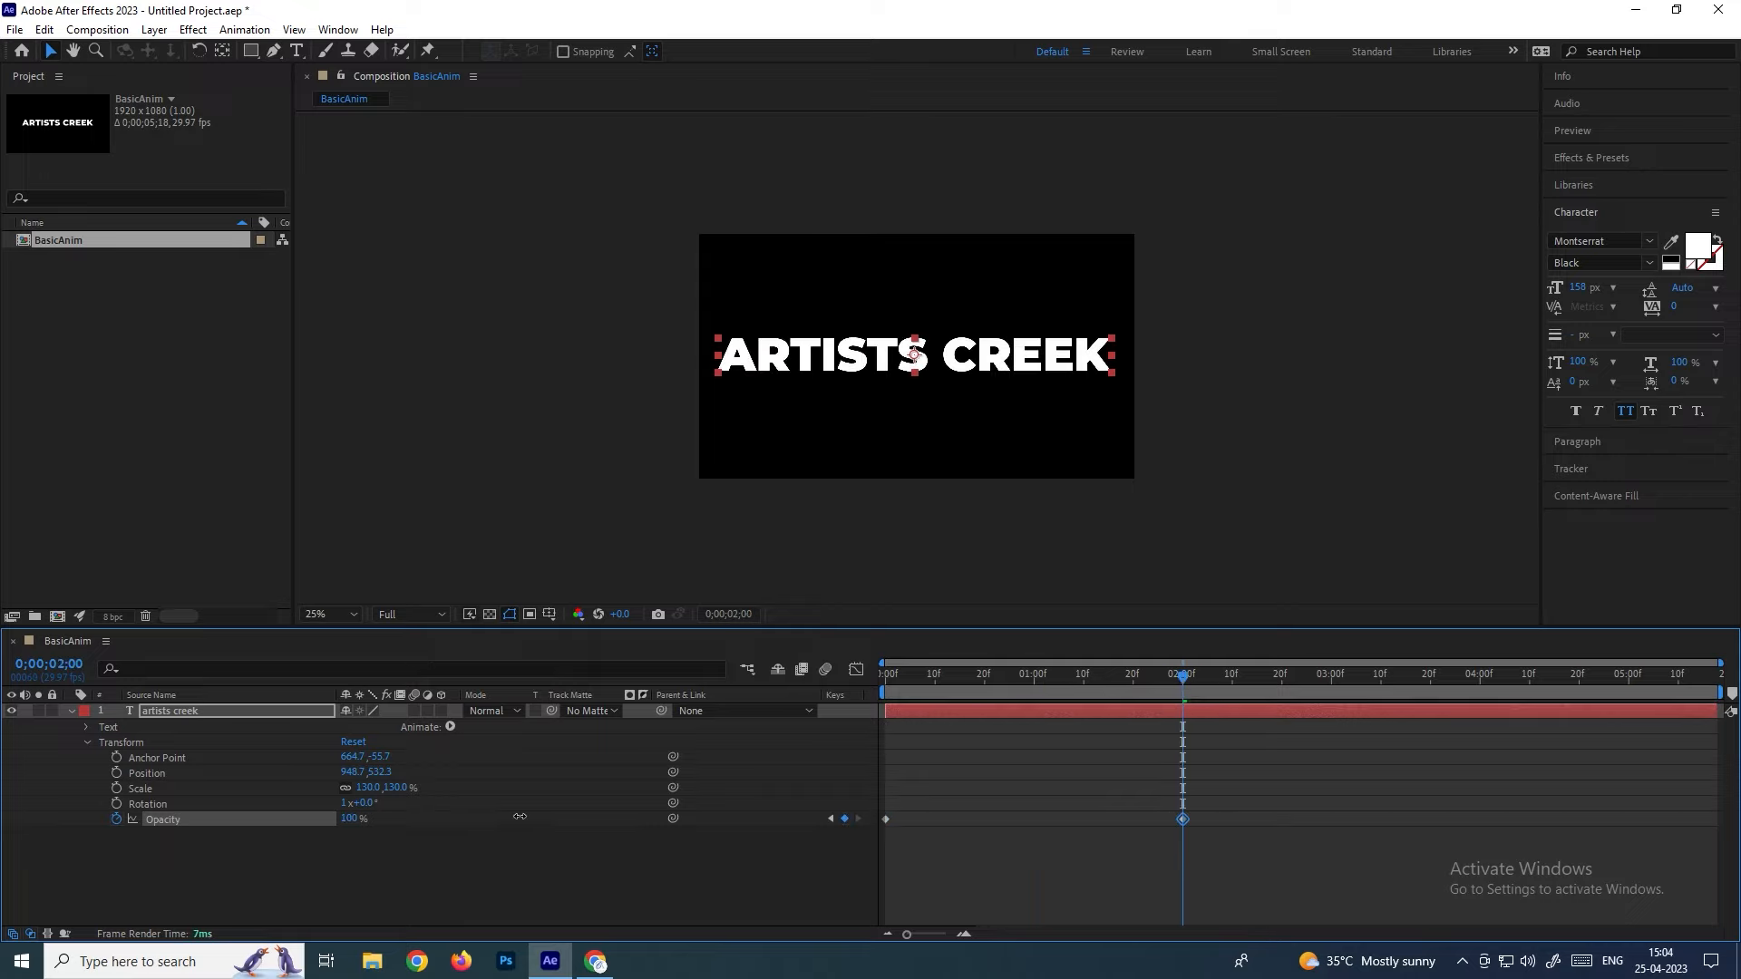
drag(1029, 687, 815, 682)
click(1314, 493)
key(space)
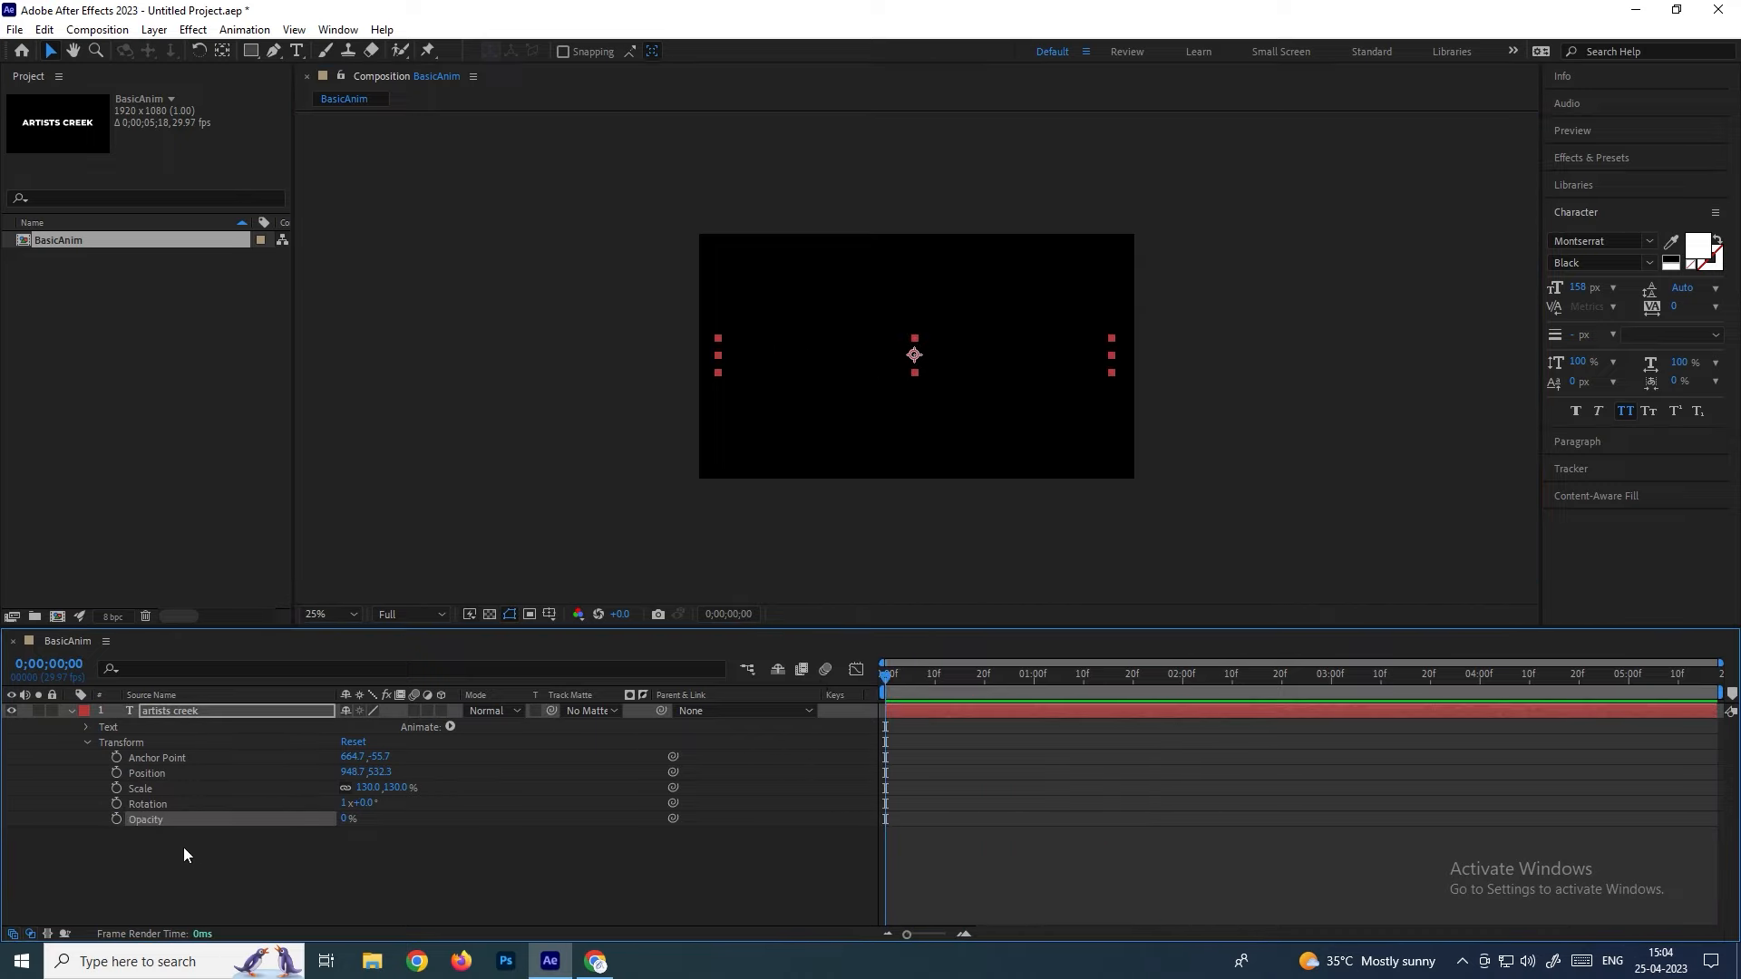
Clear the title's Opacity keyframes and set its Opacity to 100%
click(345, 820)
text(100)
key(Return)
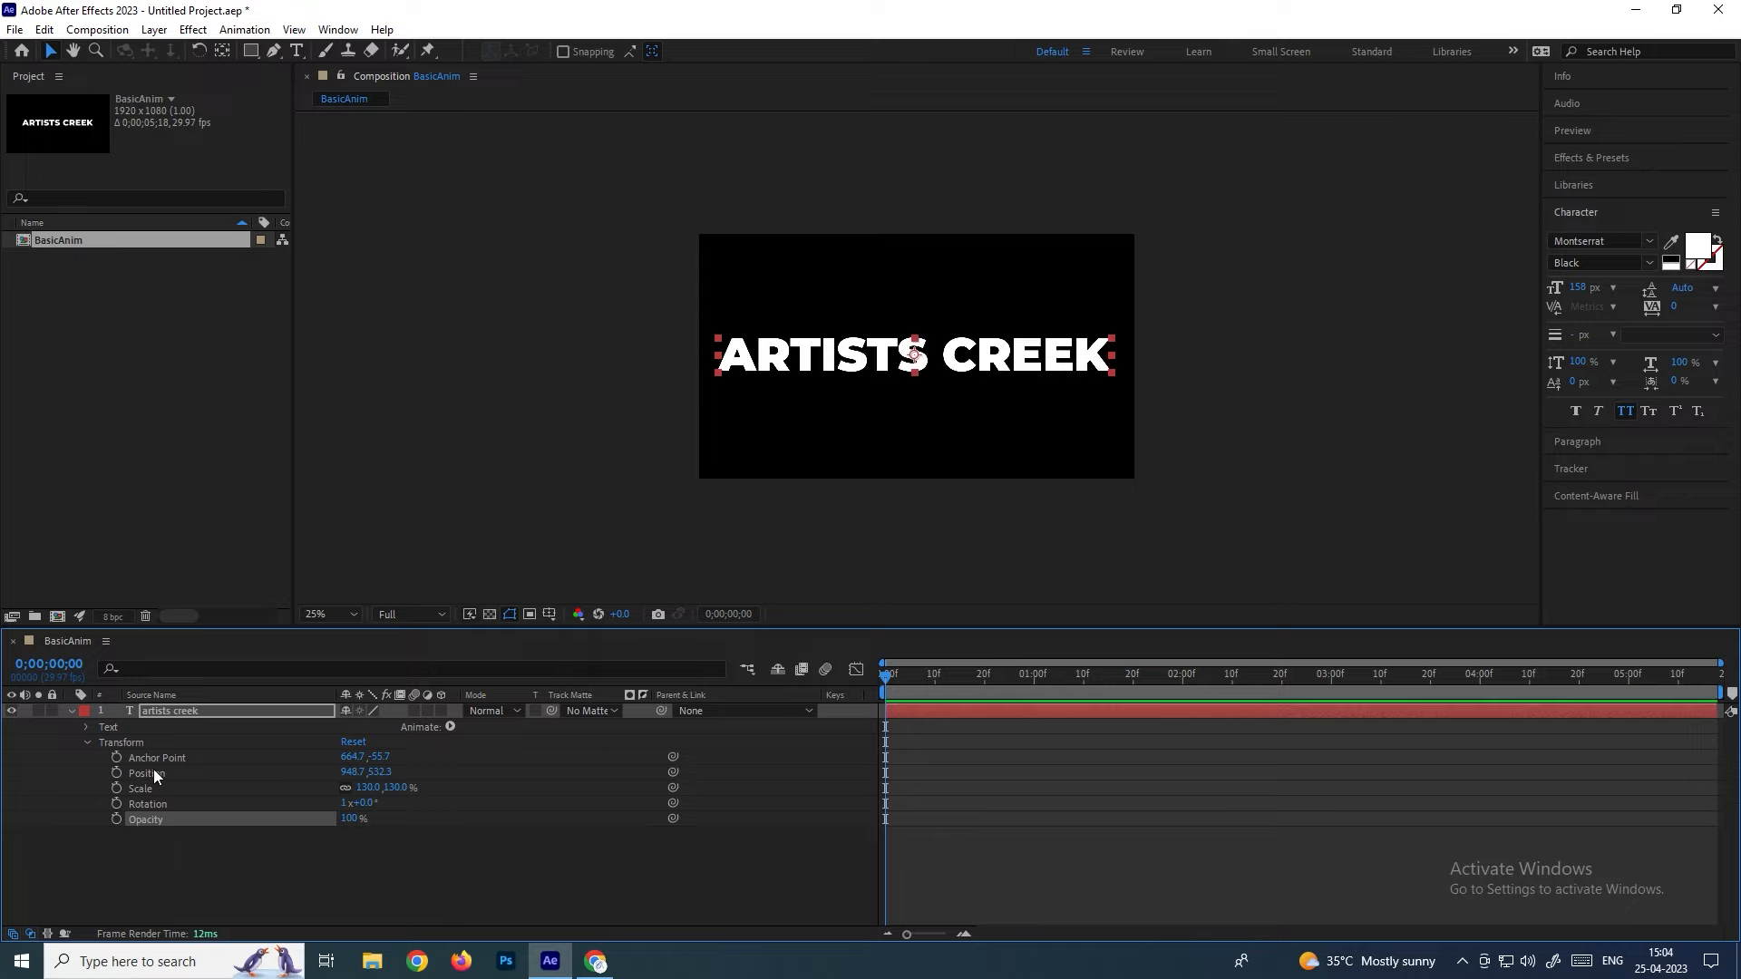
Keyframe the title's Position beyond the frame's left edge at 0;00;00;00, about -1115.3, 532.3, and inside the frame at 0;00;00;28, about 940.7, 532.3
click(154, 773)
click(116, 772)
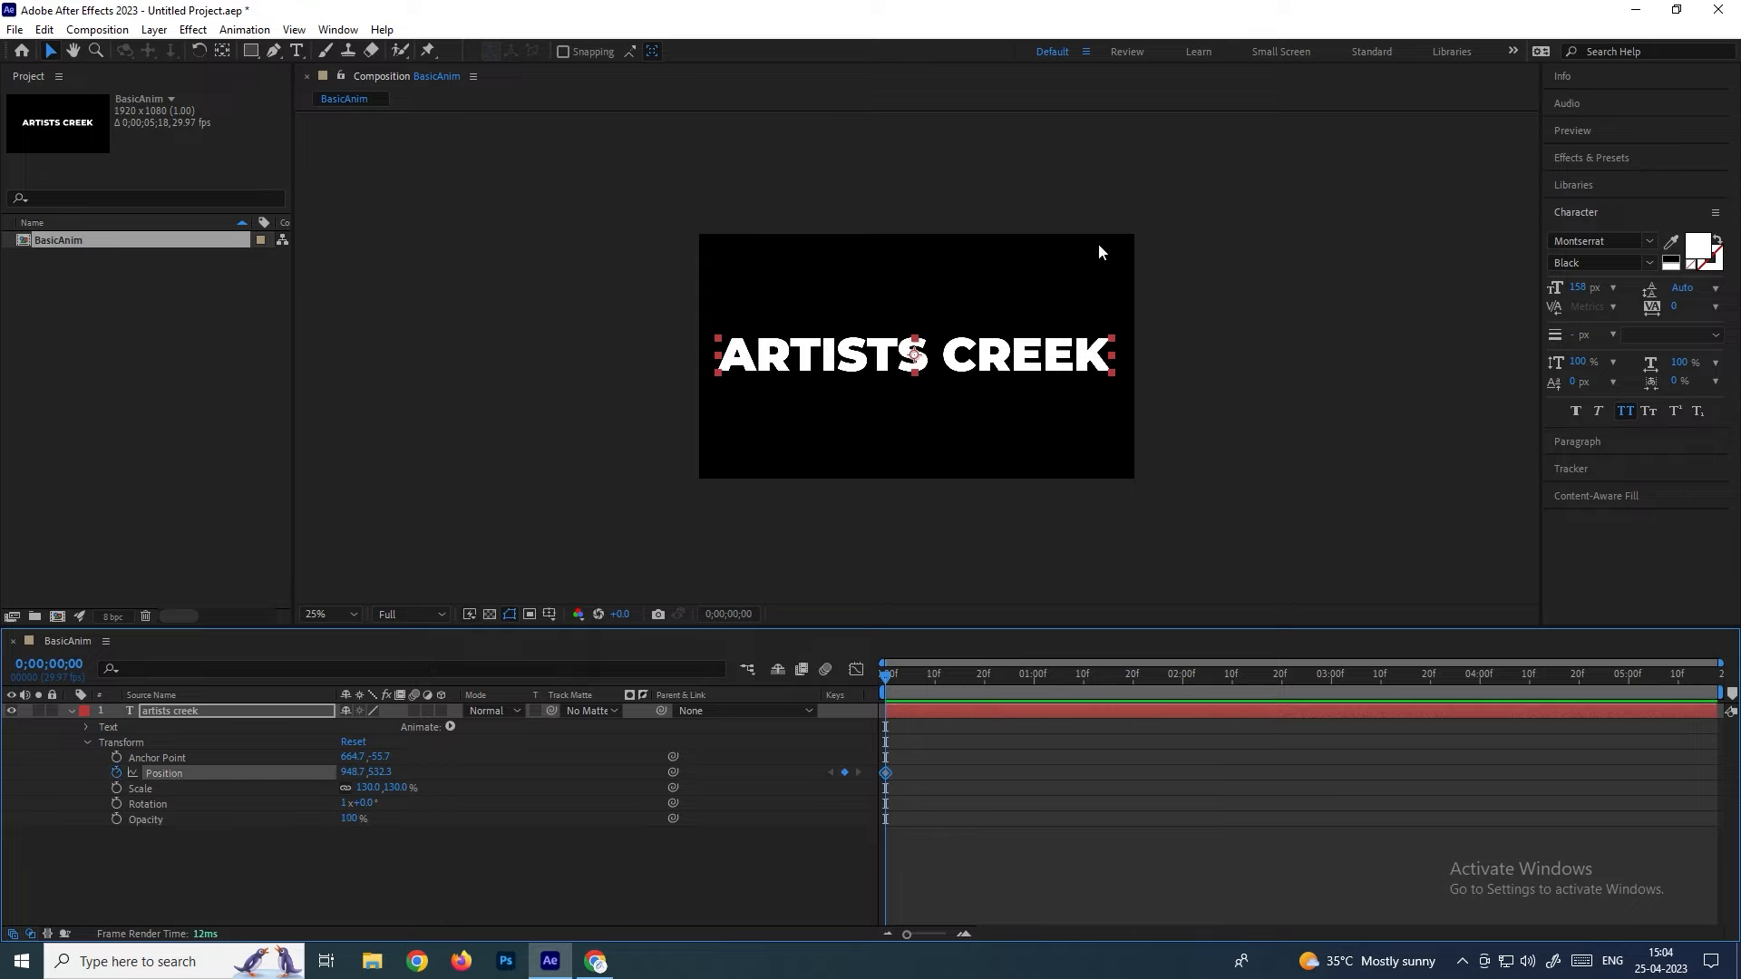
drag(1058, 356, 581, 370)
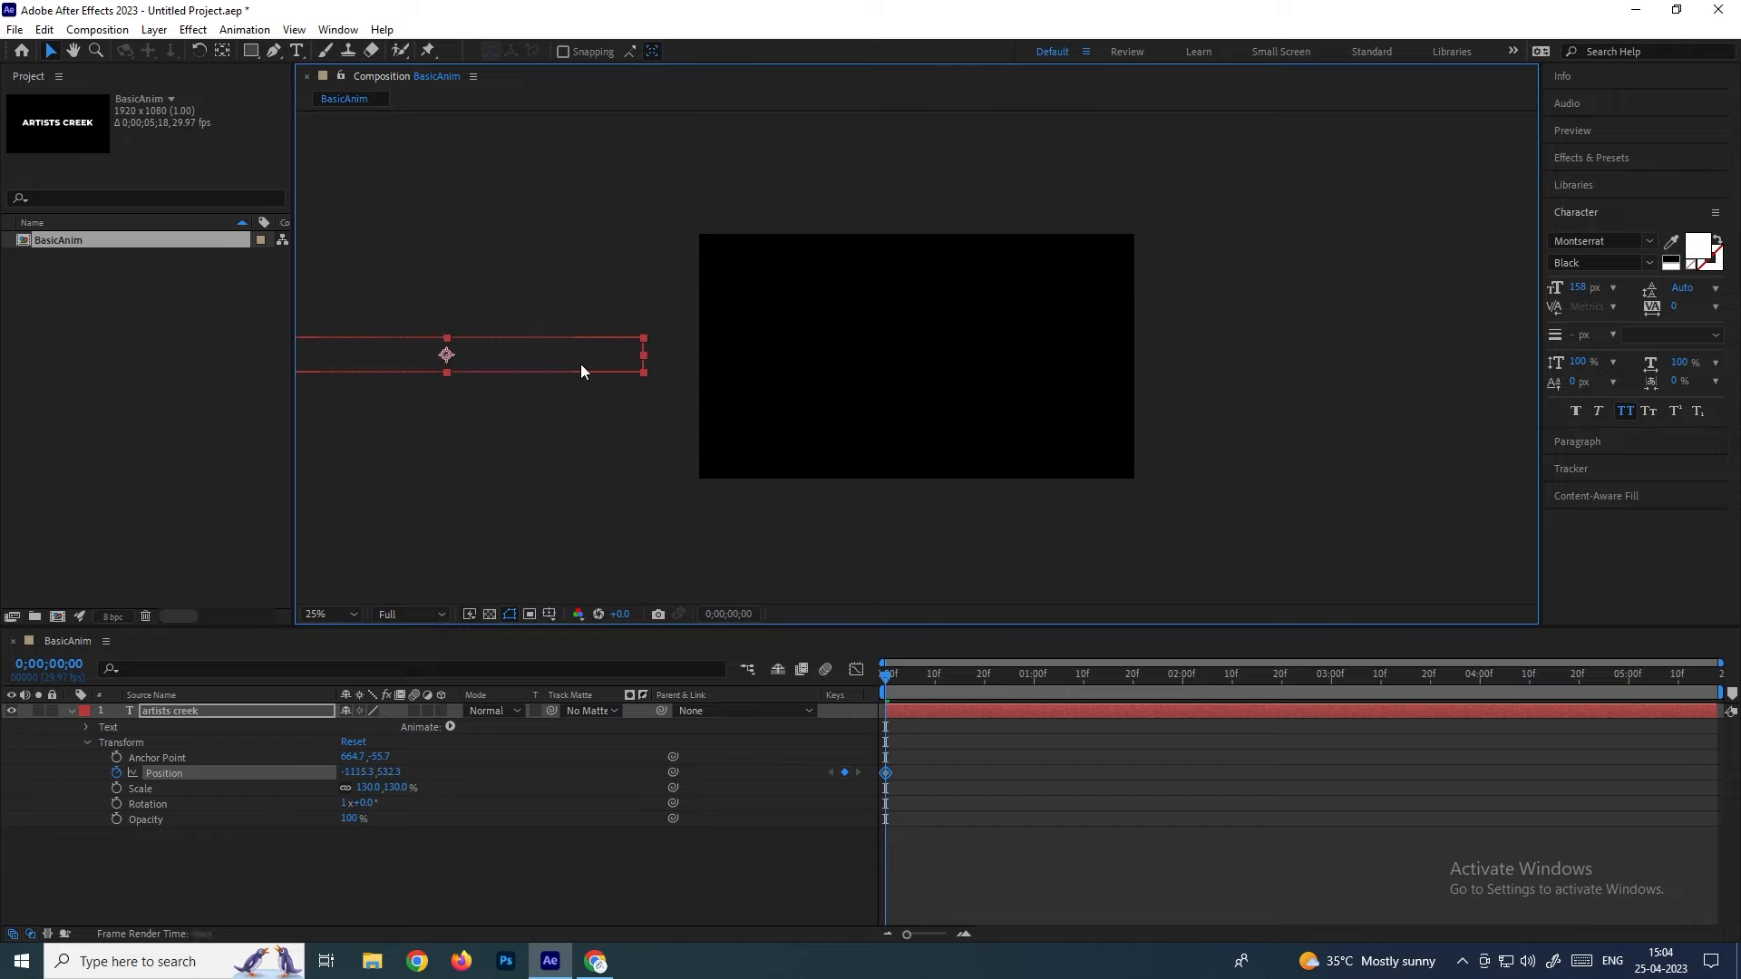
drag(939, 683, 1026, 700)
drag(628, 362, 1053, 404)
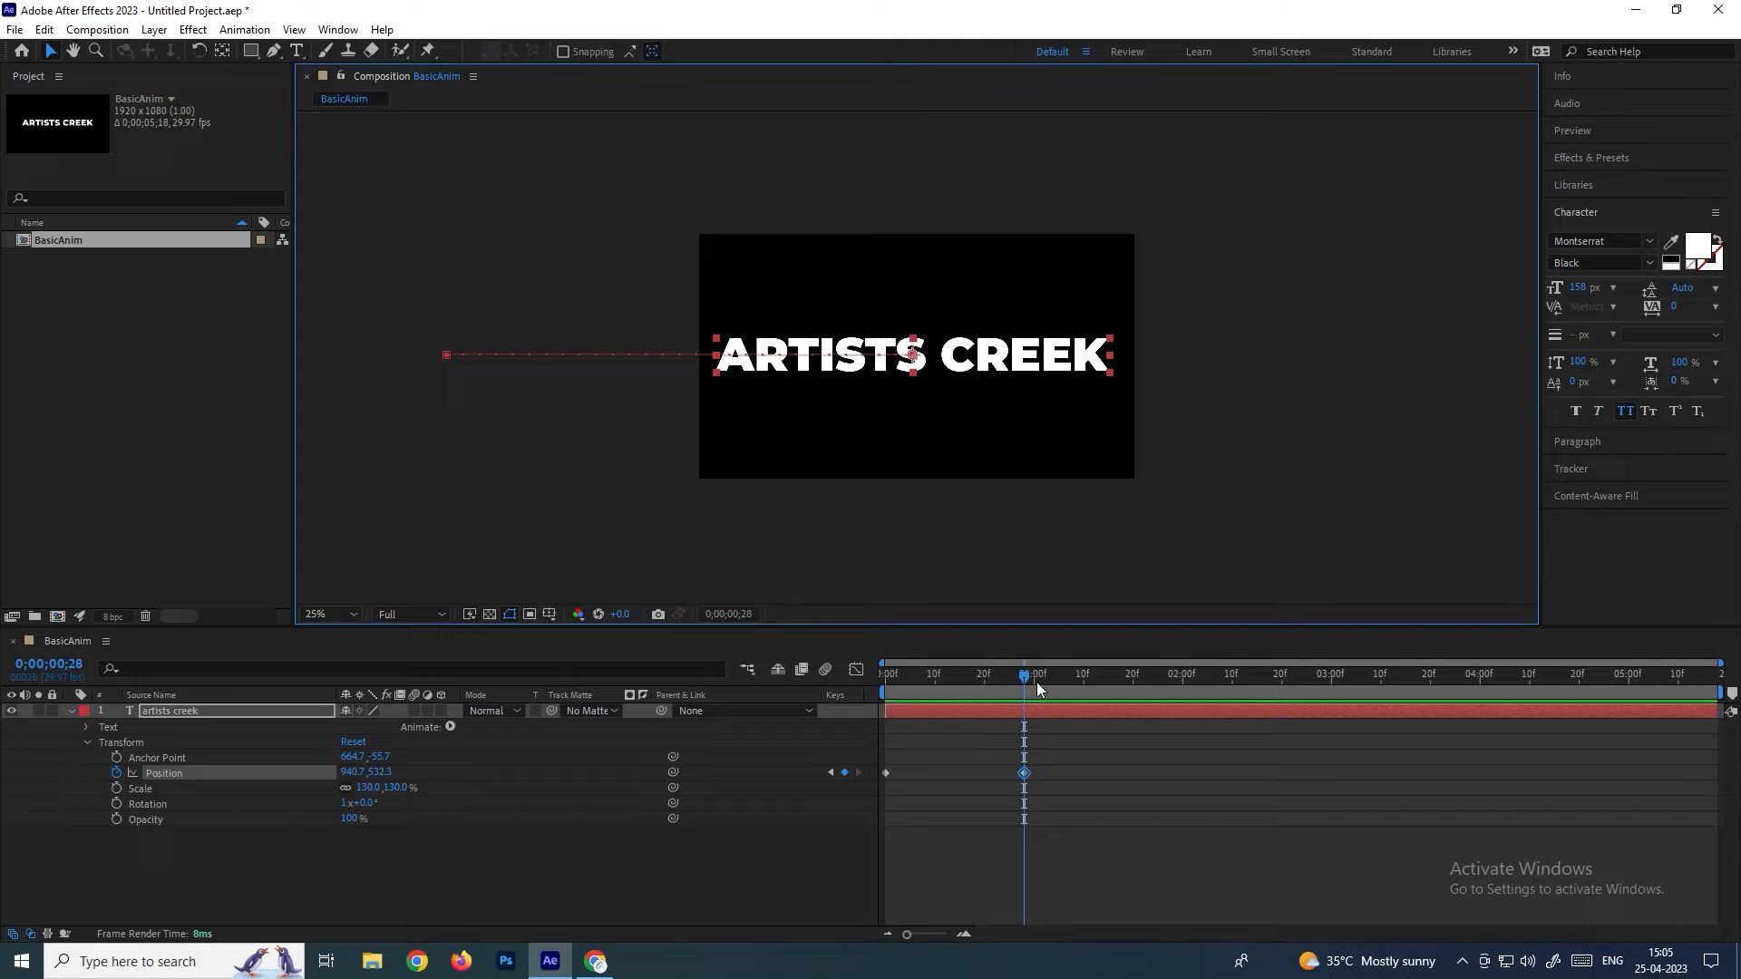
At 0;00;02;01, keyframe the title's Position beyond the frame's right edge, about 2836.7, 532.3, and play the movement from the start
drag(1036, 682, 1186, 695)
drag(1043, 366, 1472, 365)
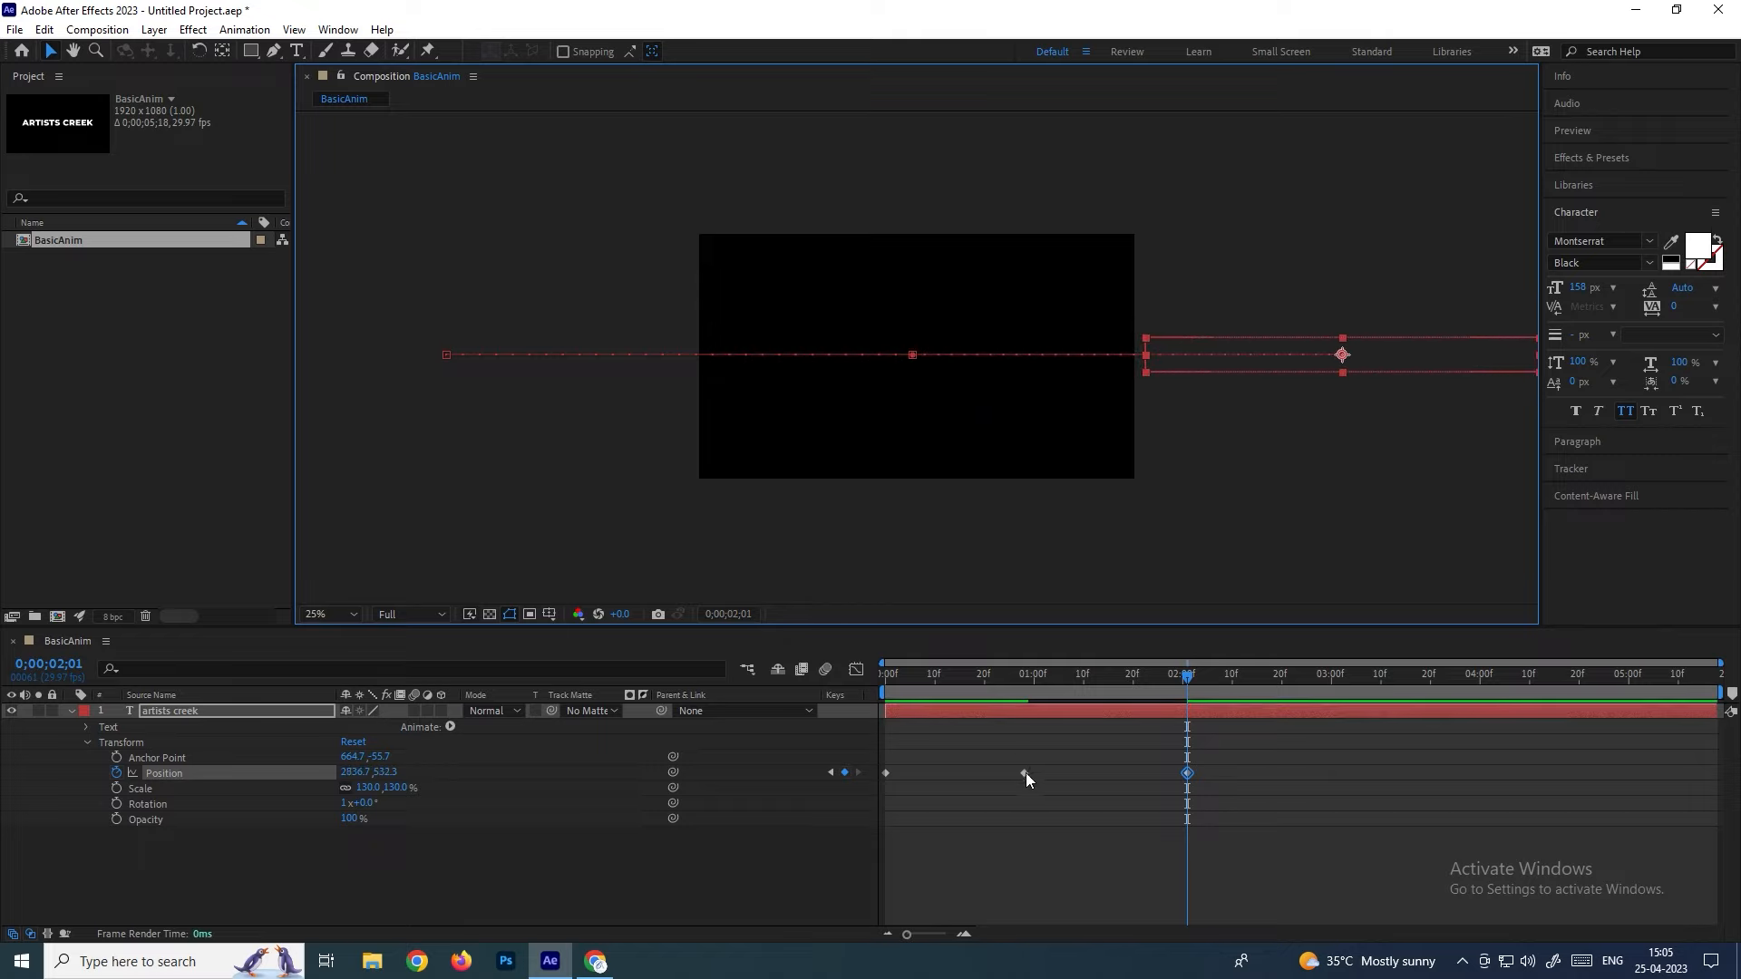
click(1020, 773)
key(Home)
key(space)
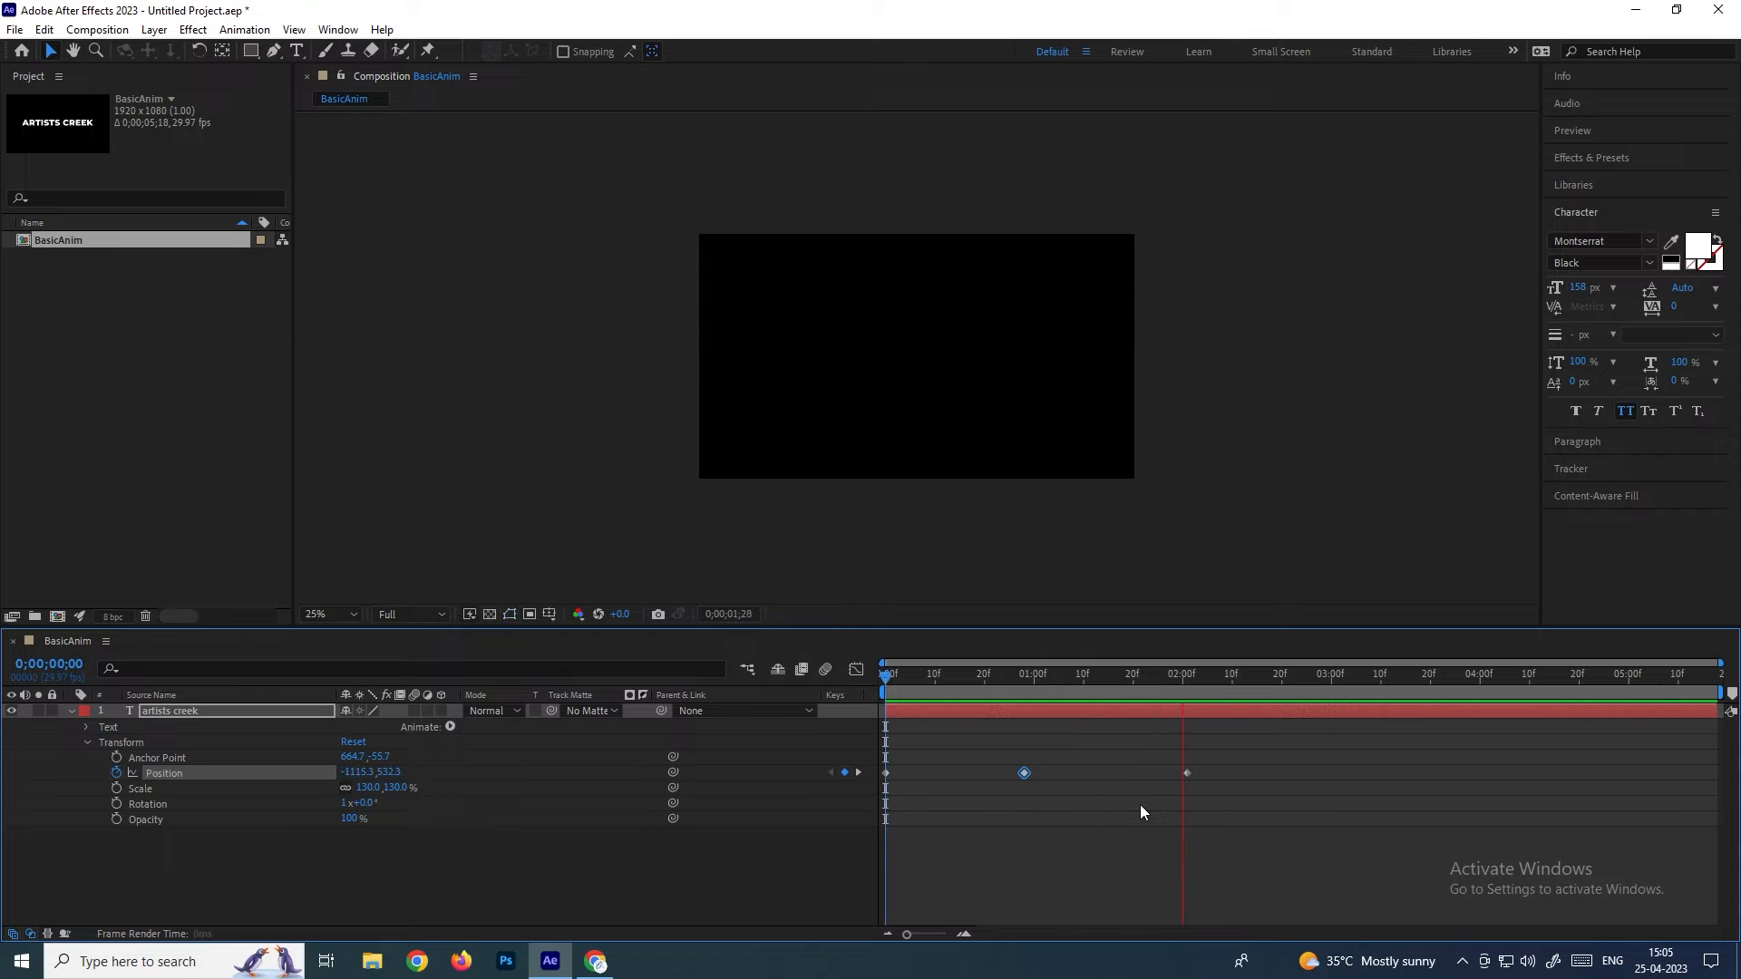
key(space)
Remove the title's Position keyframe at 0;00;02;01 and keyframe the in-frame position 940.7, 532.3 at 0;00;02;20
click(1030, 784)
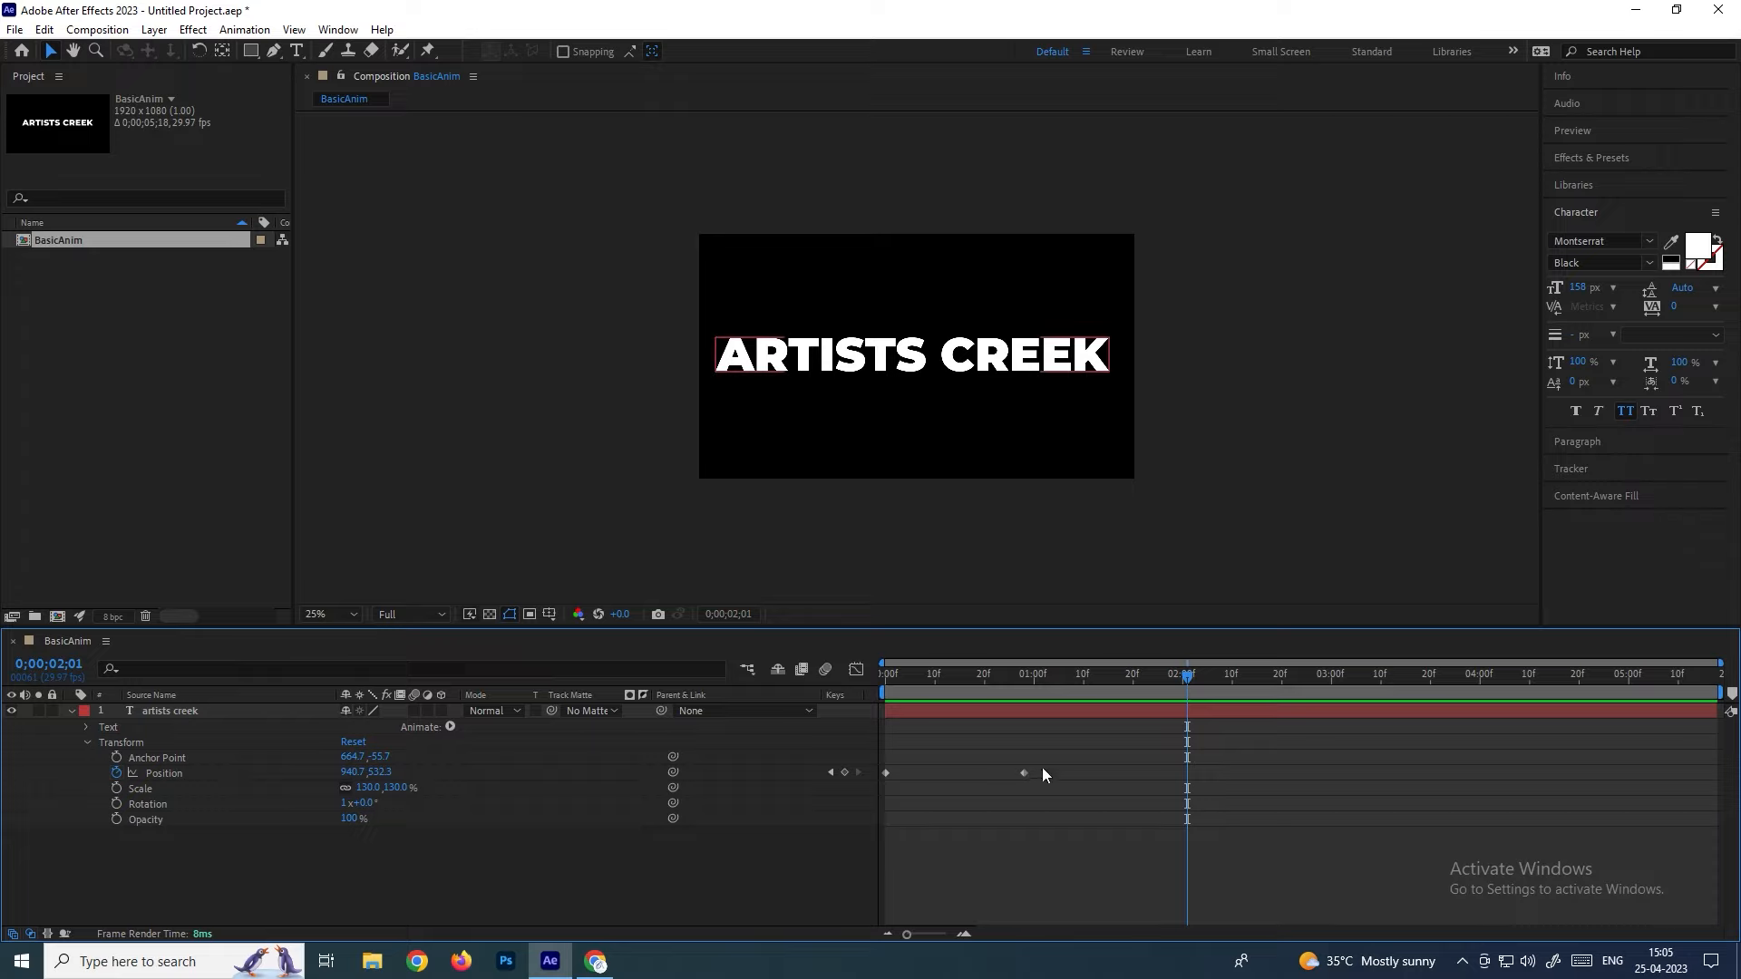
drag(1042, 767, 1006, 793)
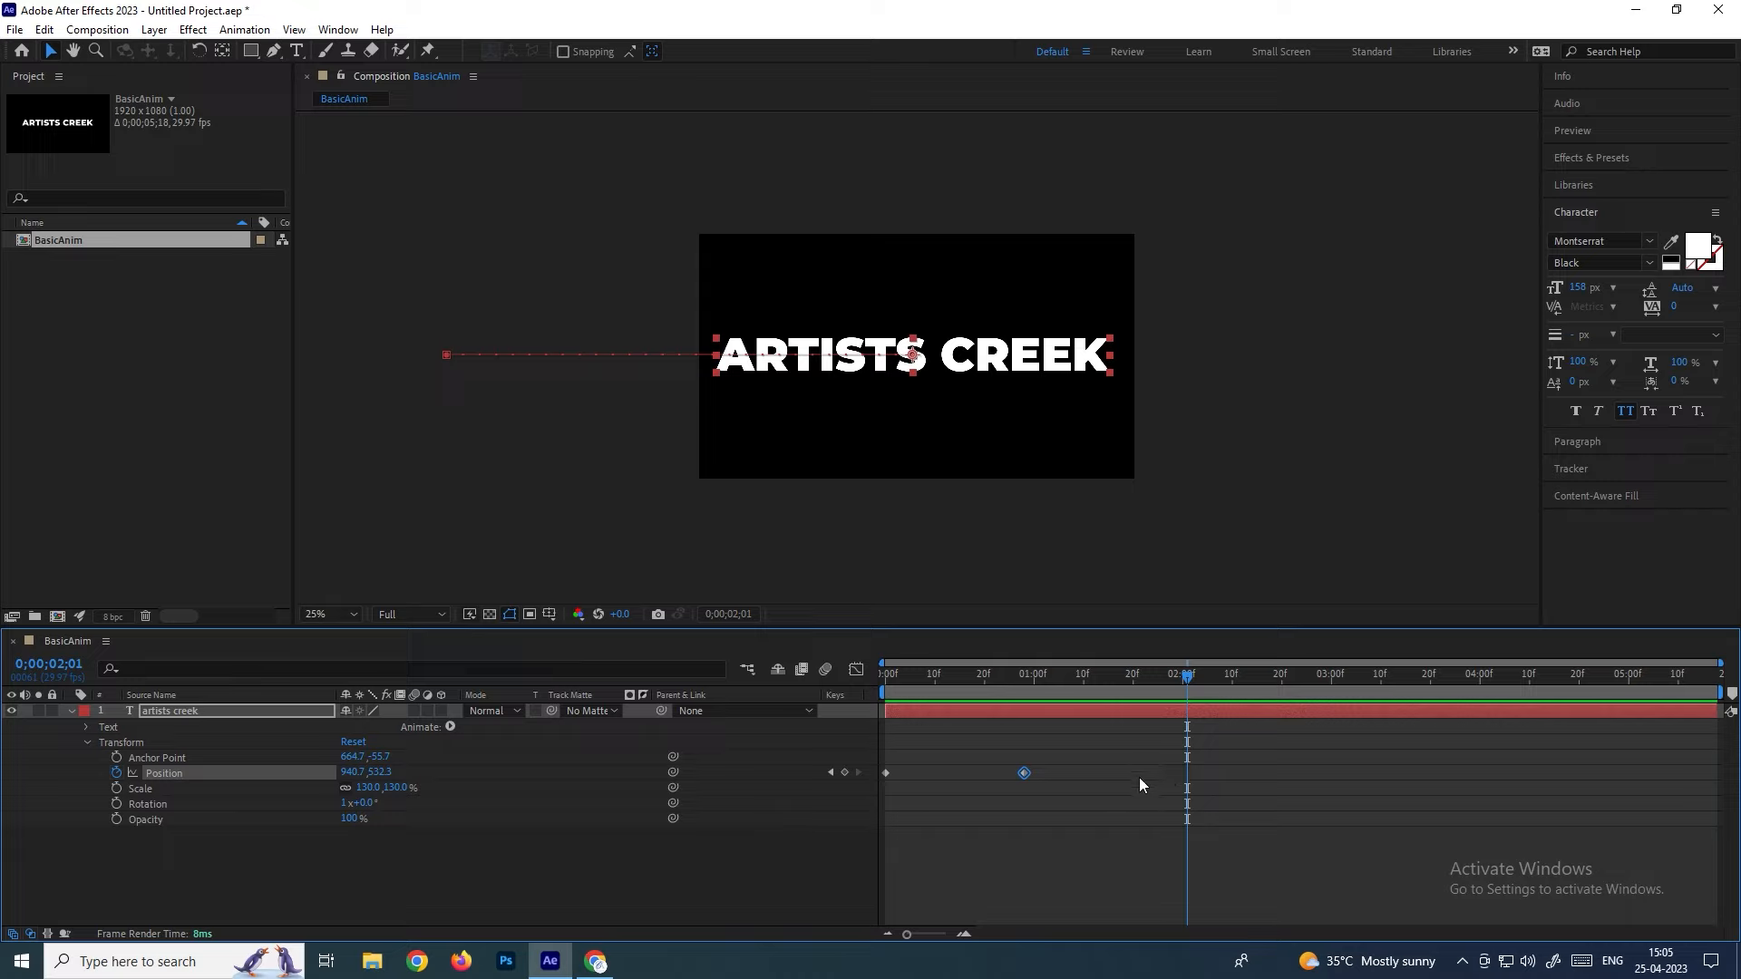
click(1076, 744)
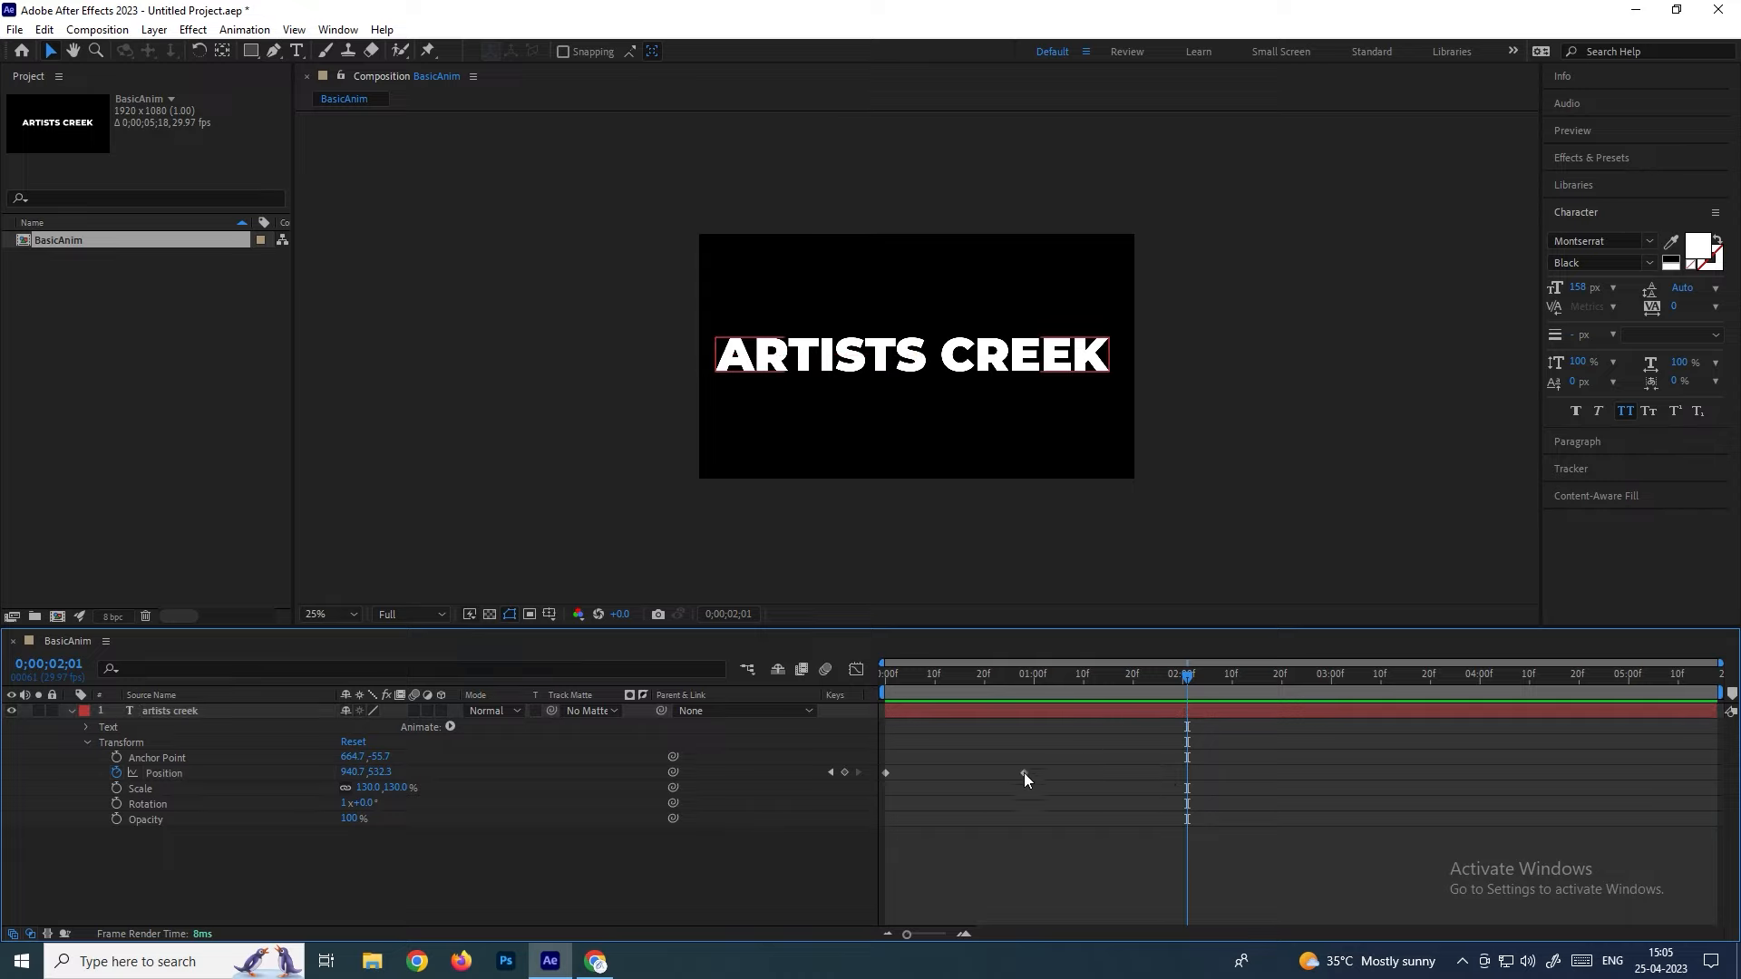
drag(1059, 745, 1009, 810)
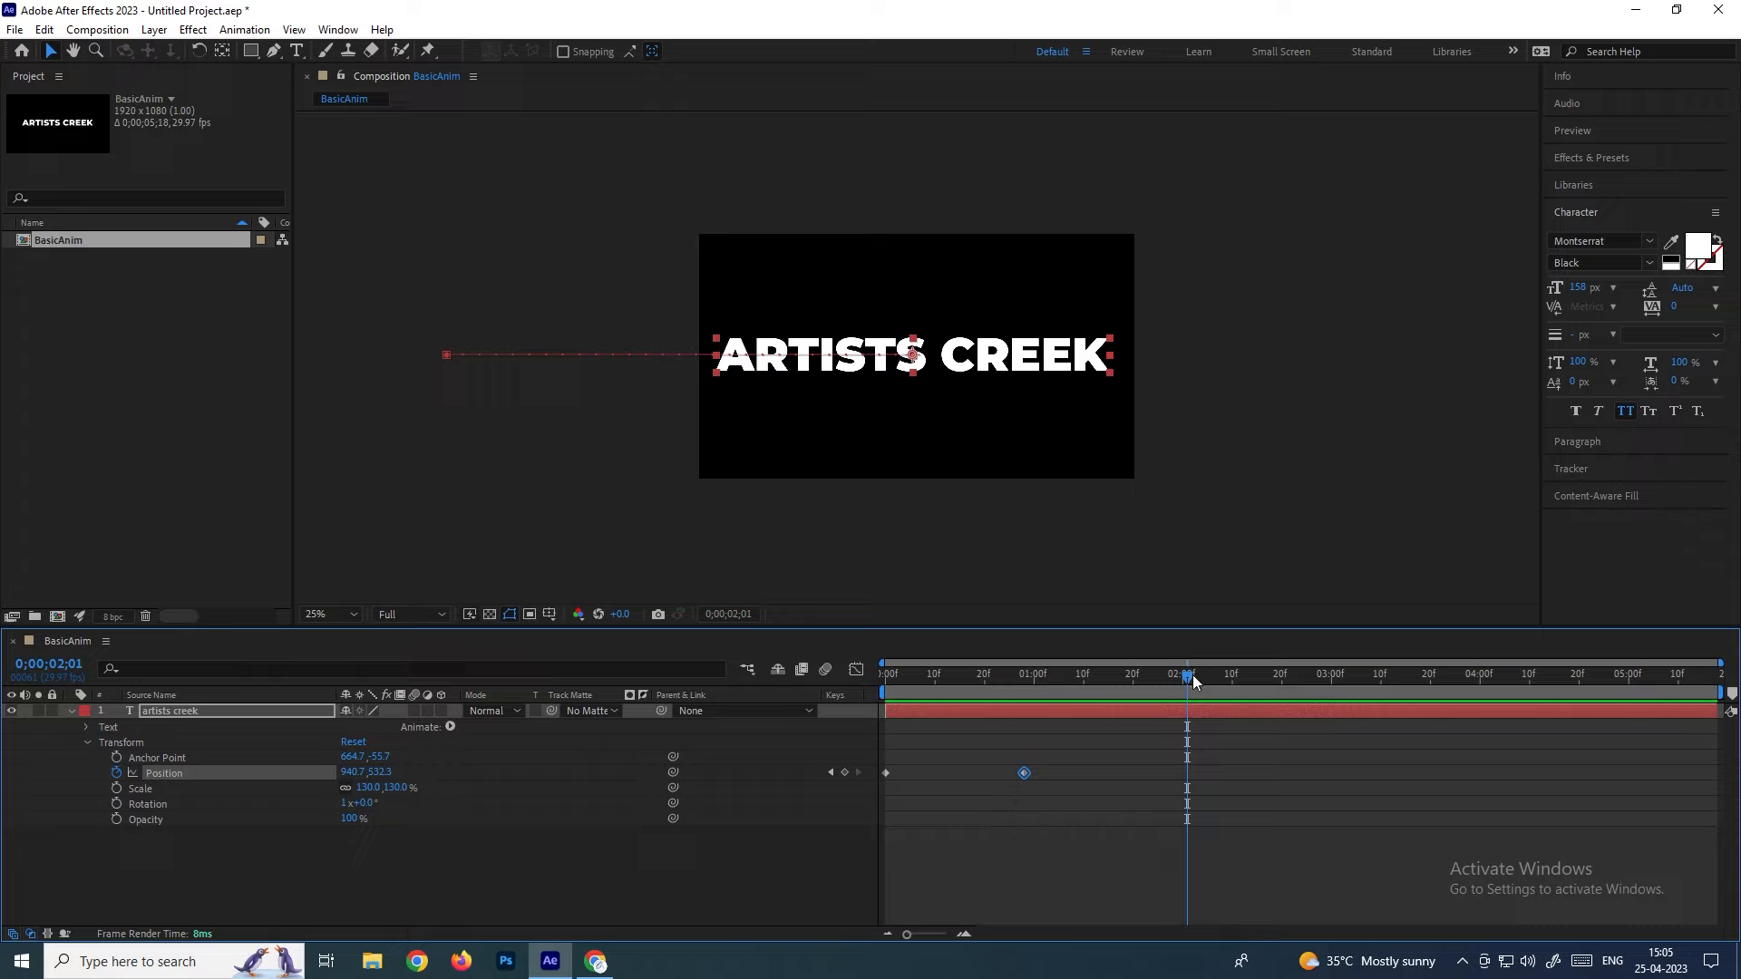
drag(1193, 675, 1291, 677)
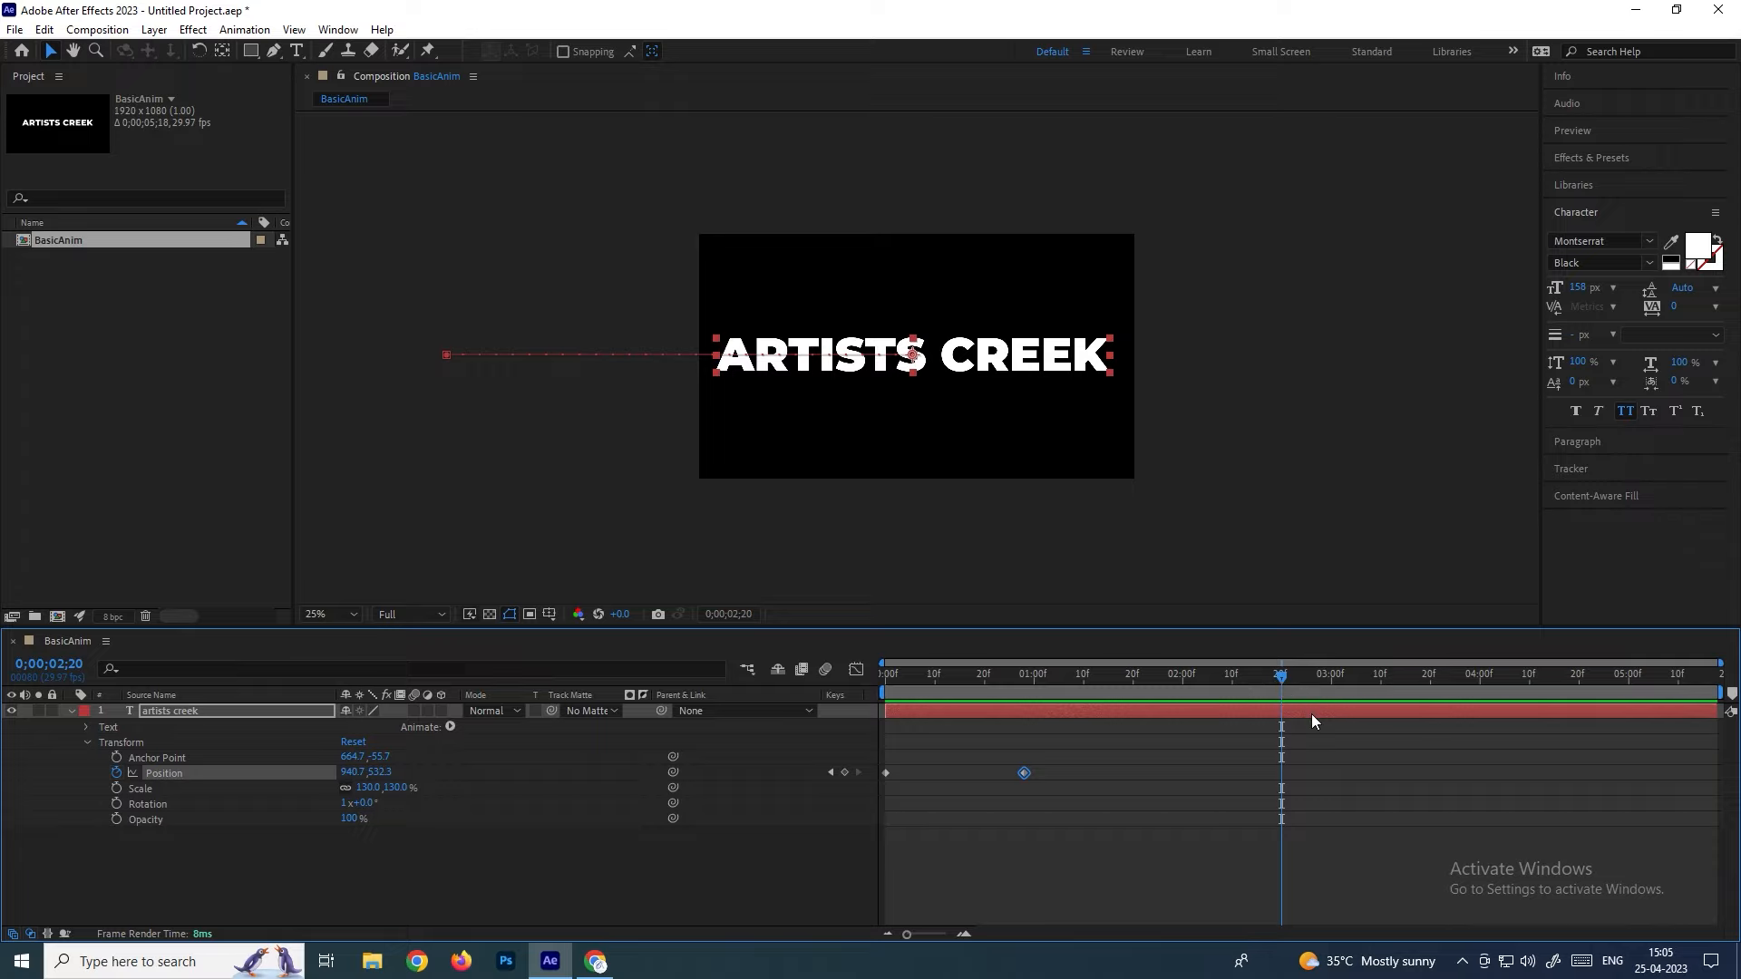
key(alt+shift+p)
click(1024, 773)
At 0;00;03;09, keyframe the title's Position beyond the frame's right edge, about 2868.7, 532.3, and play the animation from the start
drag(1217, 684, 1376, 725)
drag(1014, 361, 1524, 361)
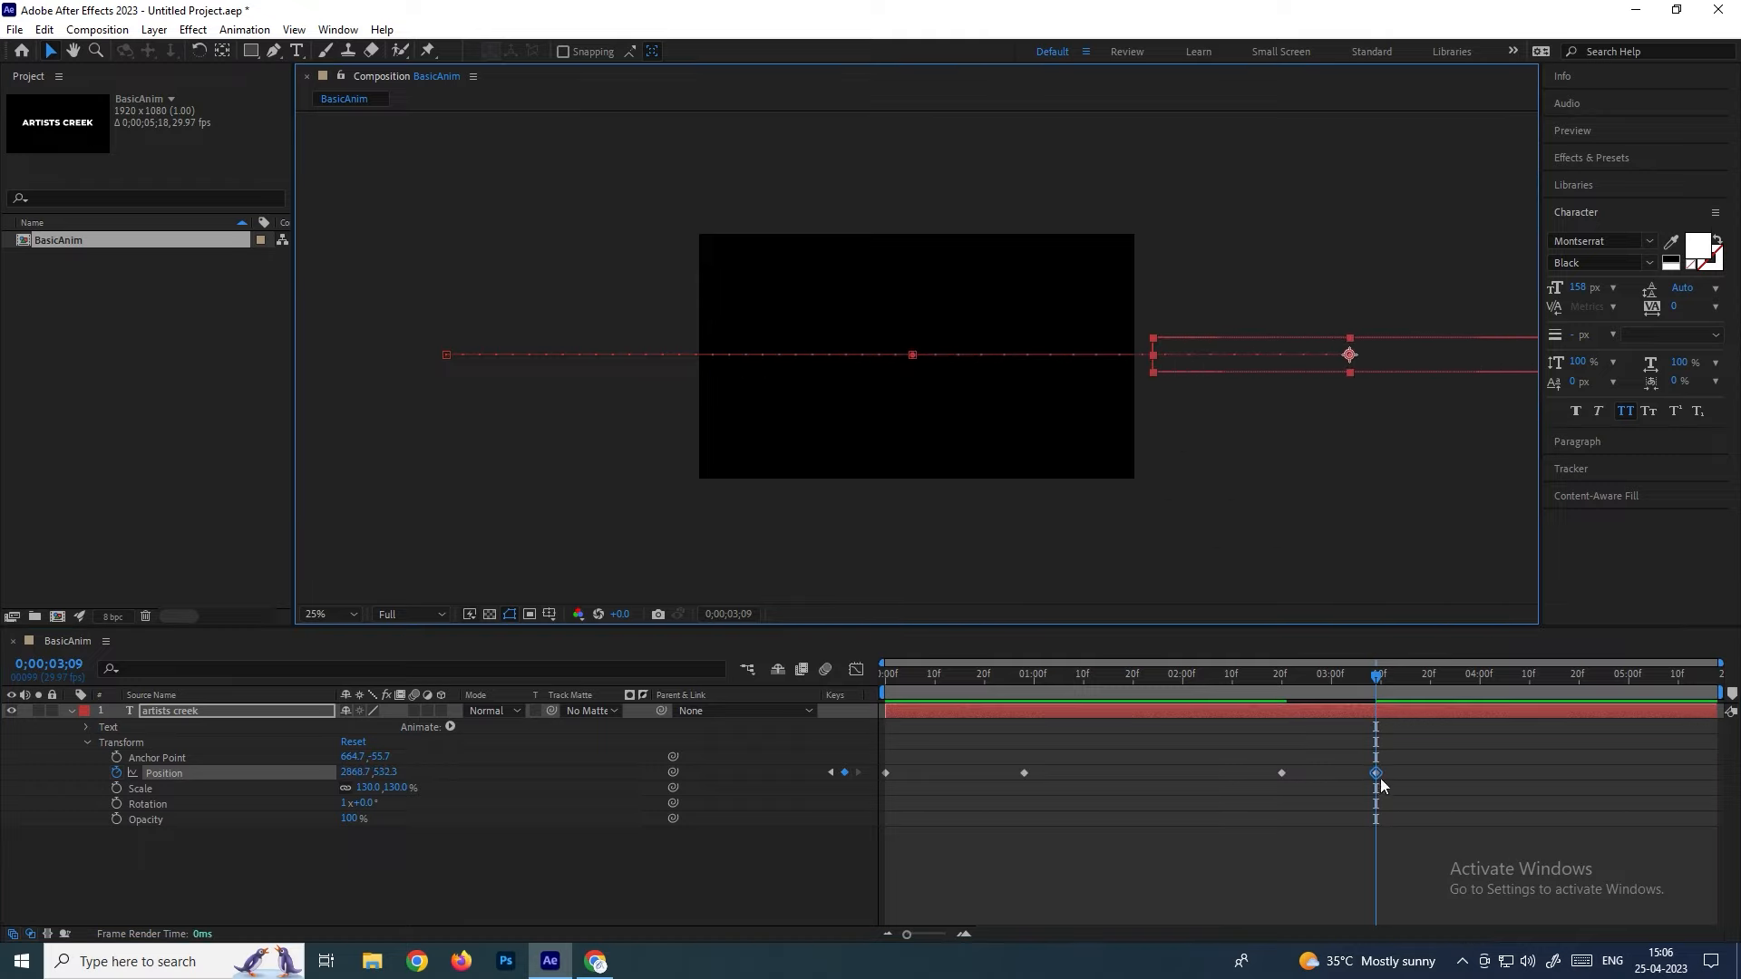
click(885, 676)
key(space)
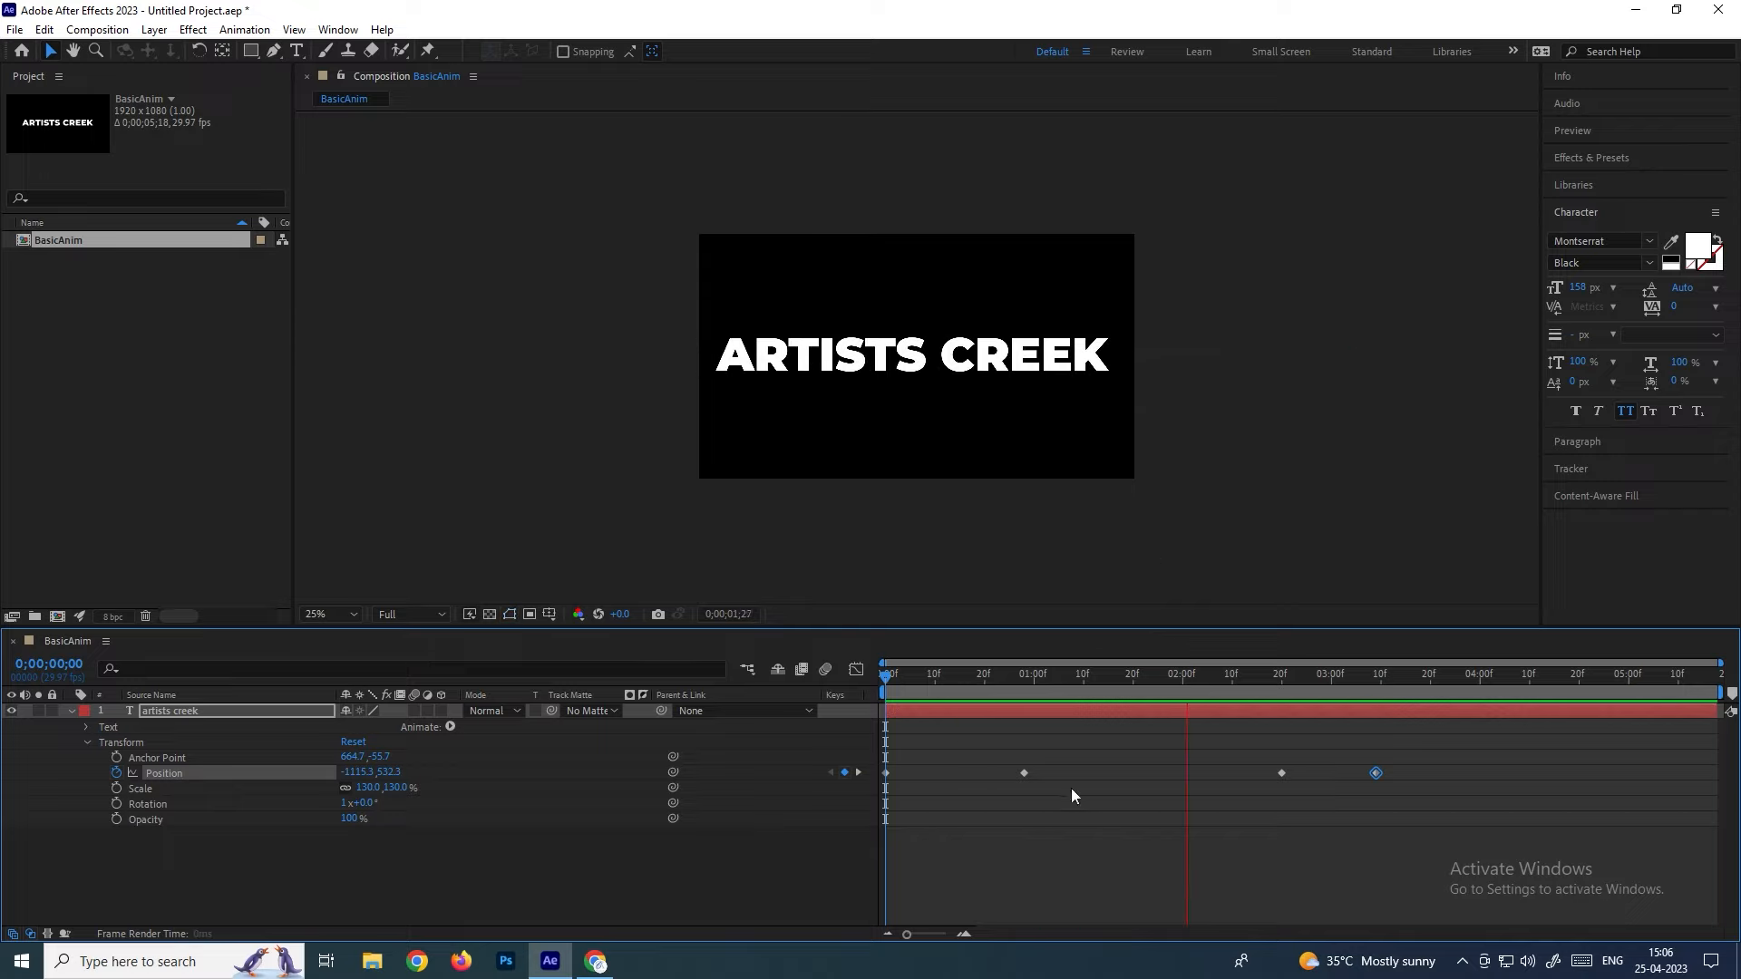
key(space)
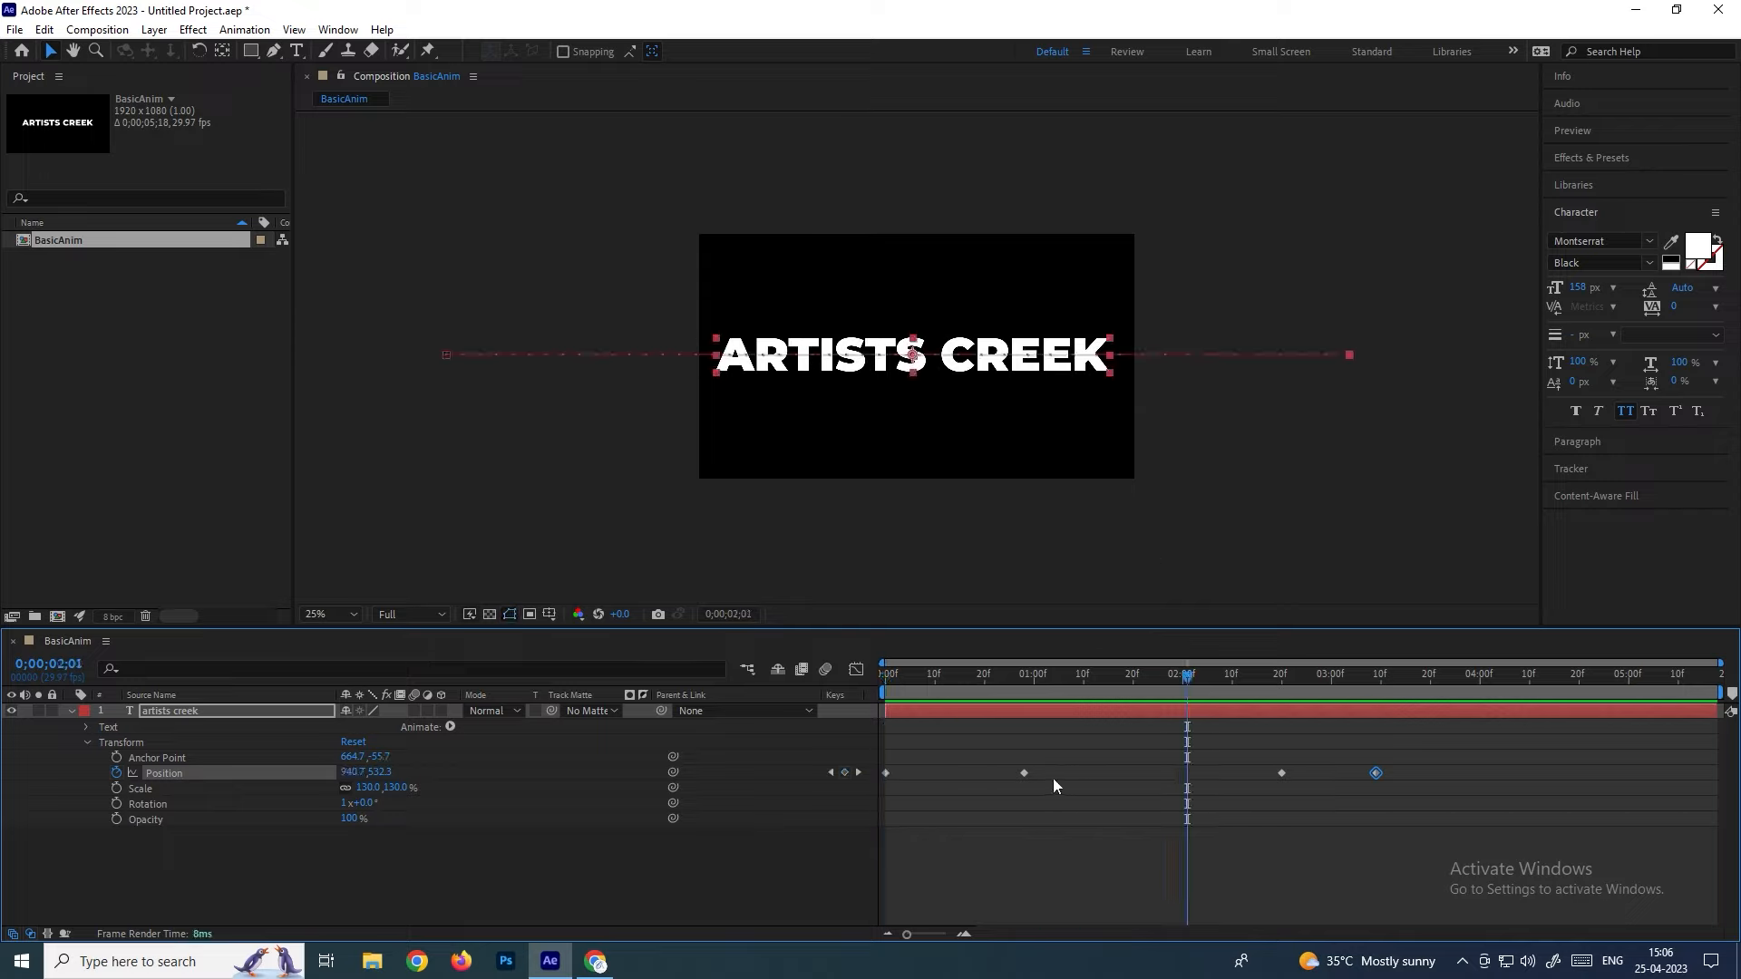
Inspect the two in-frame Position keyframes and play the title's hold and exit from 0;00;02;01
click(1025, 773)
click(1281, 773)
key(space)
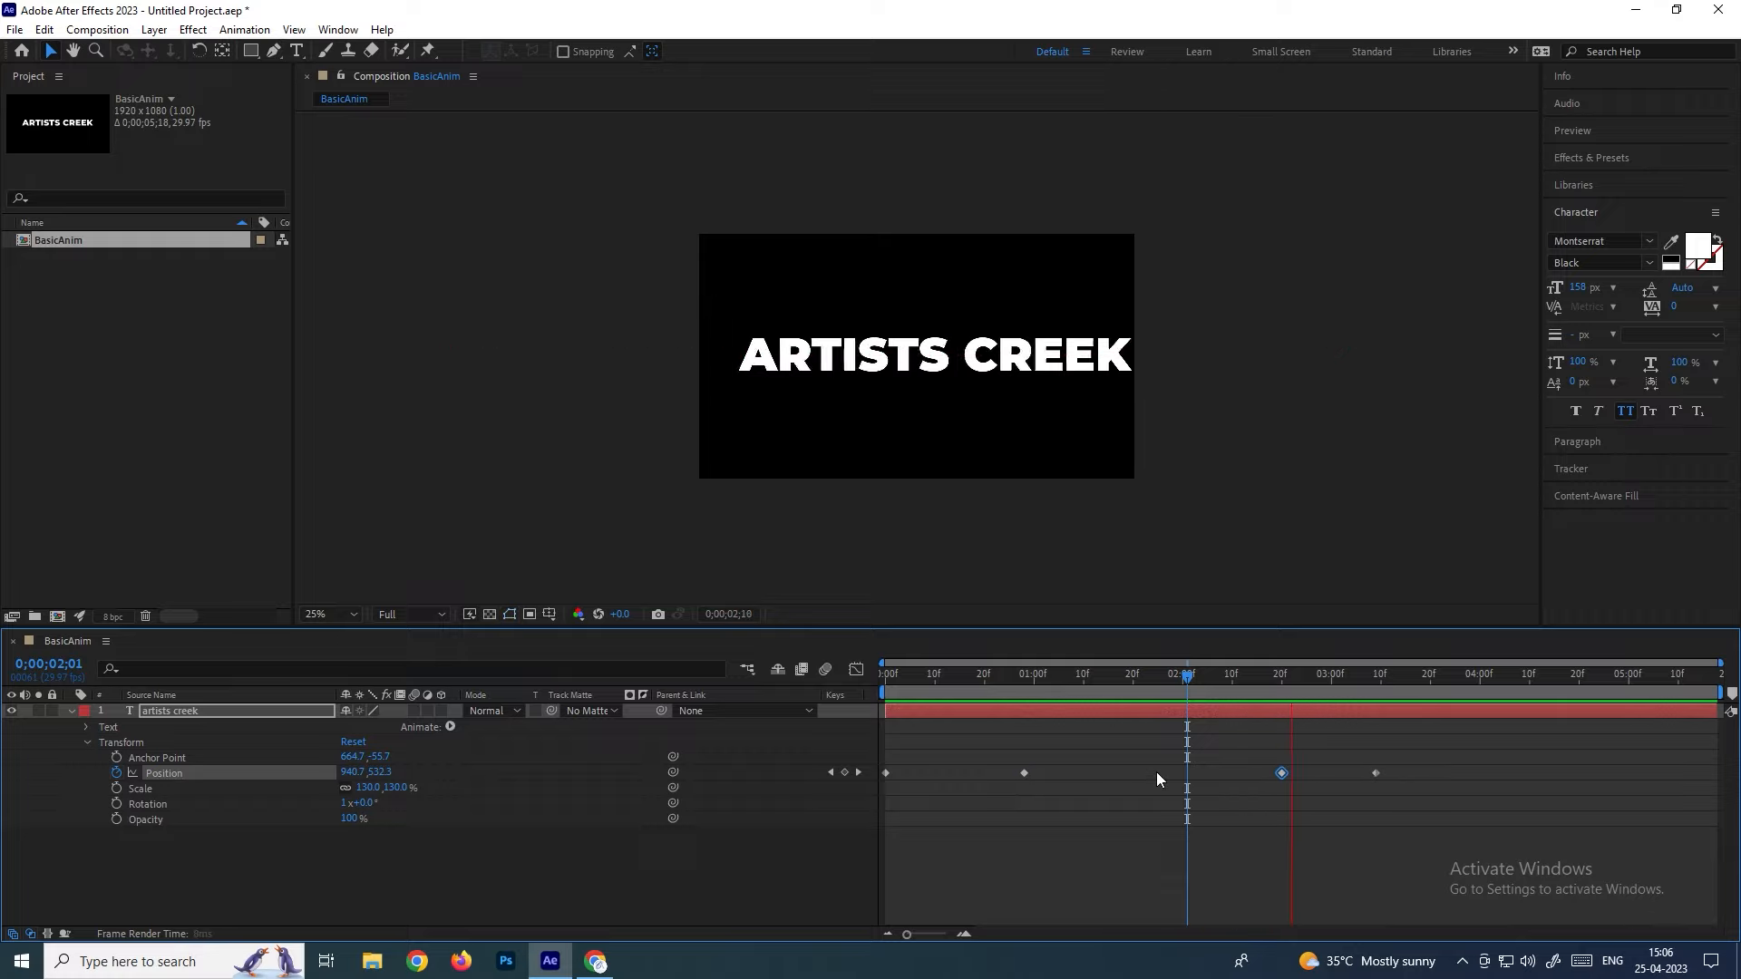
key(space)
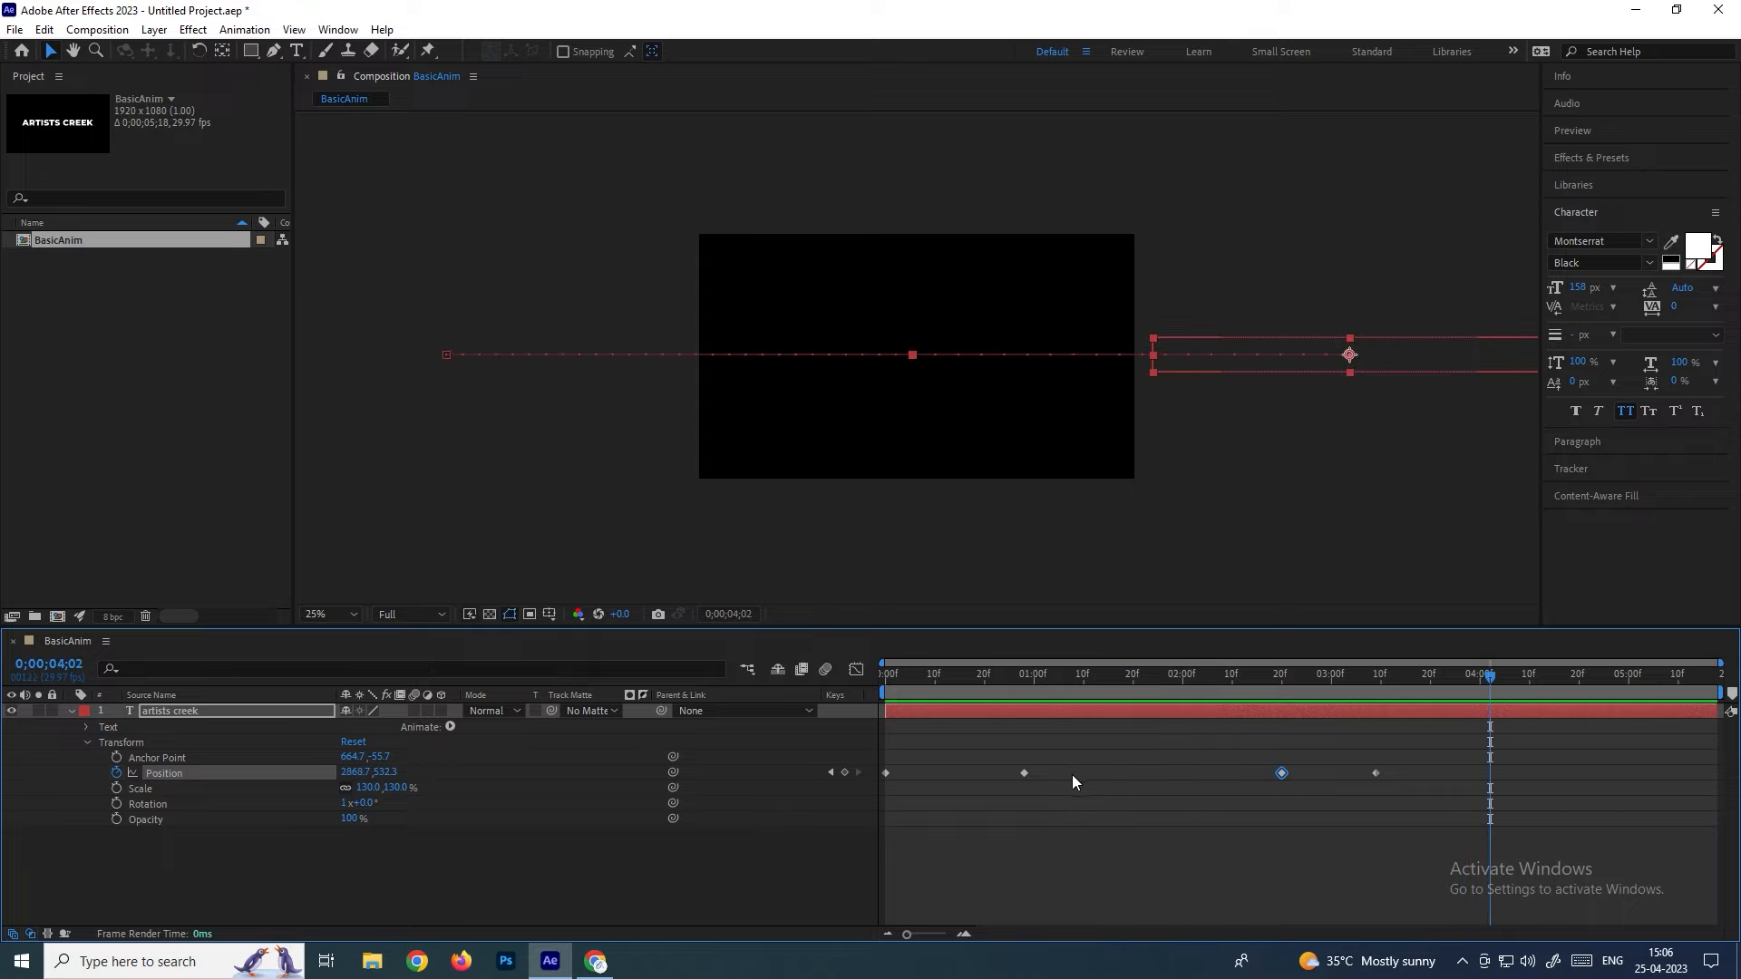
Move the title's second Position keyframe slightly earlier, to about 0;00;00;25, and preview the animation from the start
mouse_move(1025, 776)
drag(1024, 773, 1009, 773)
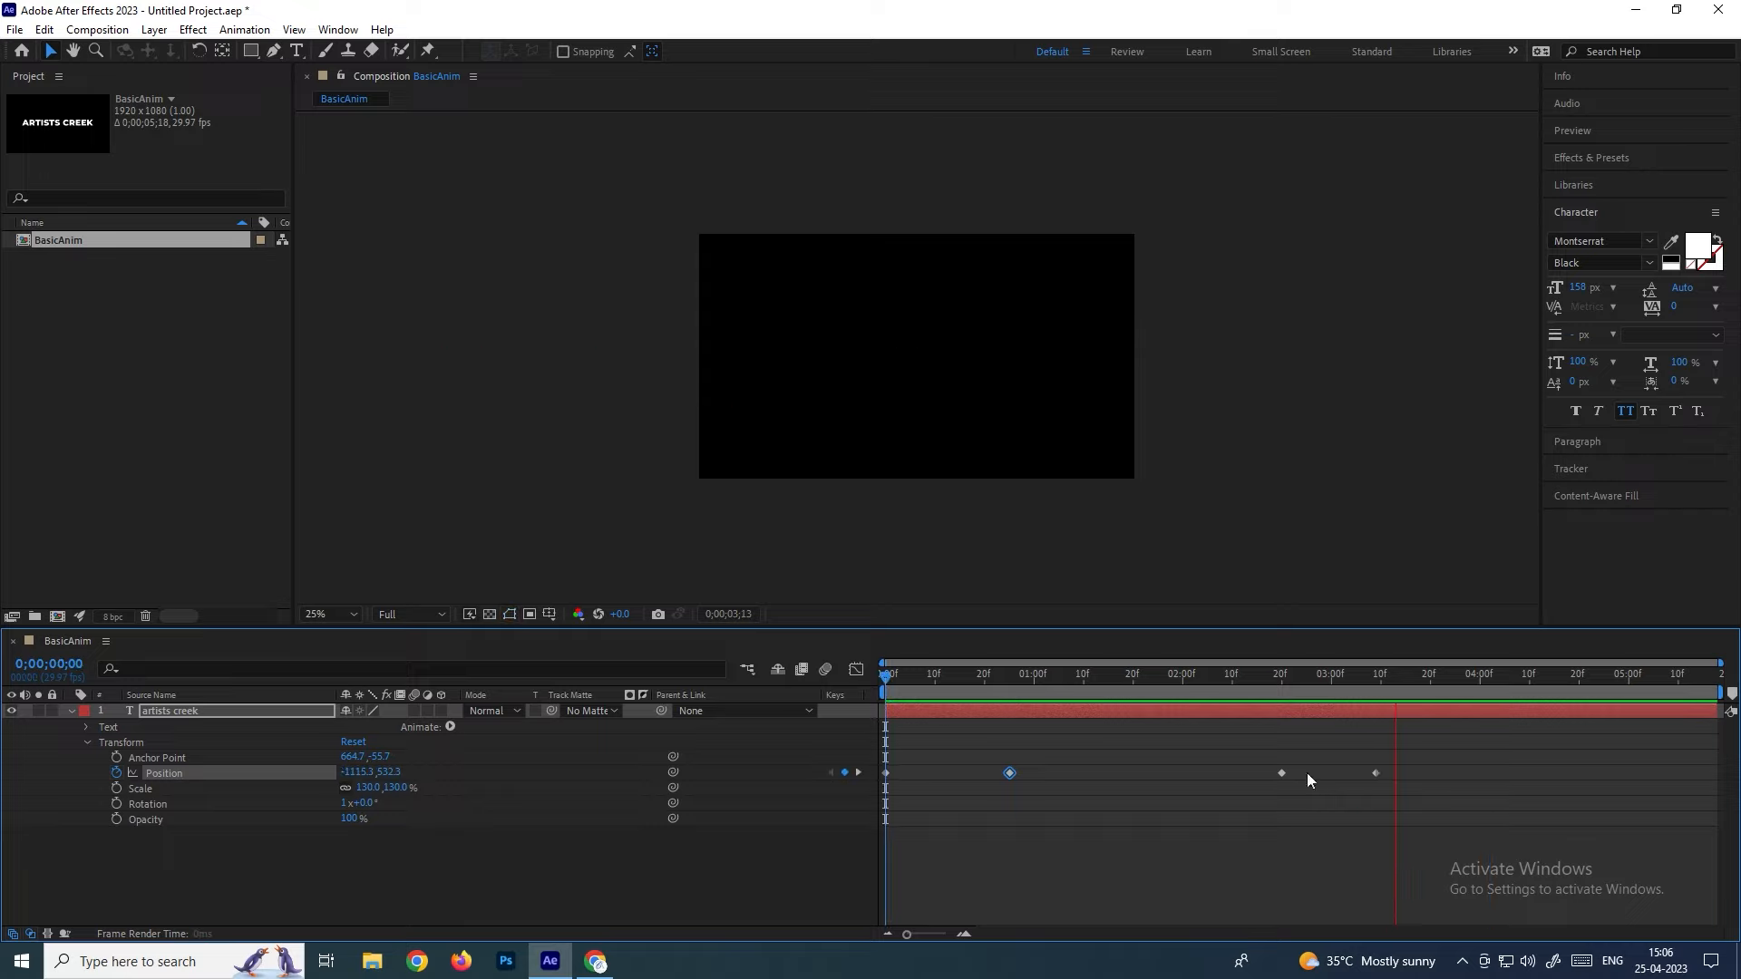
key(space)
drag(1357, 675, 889, 741)
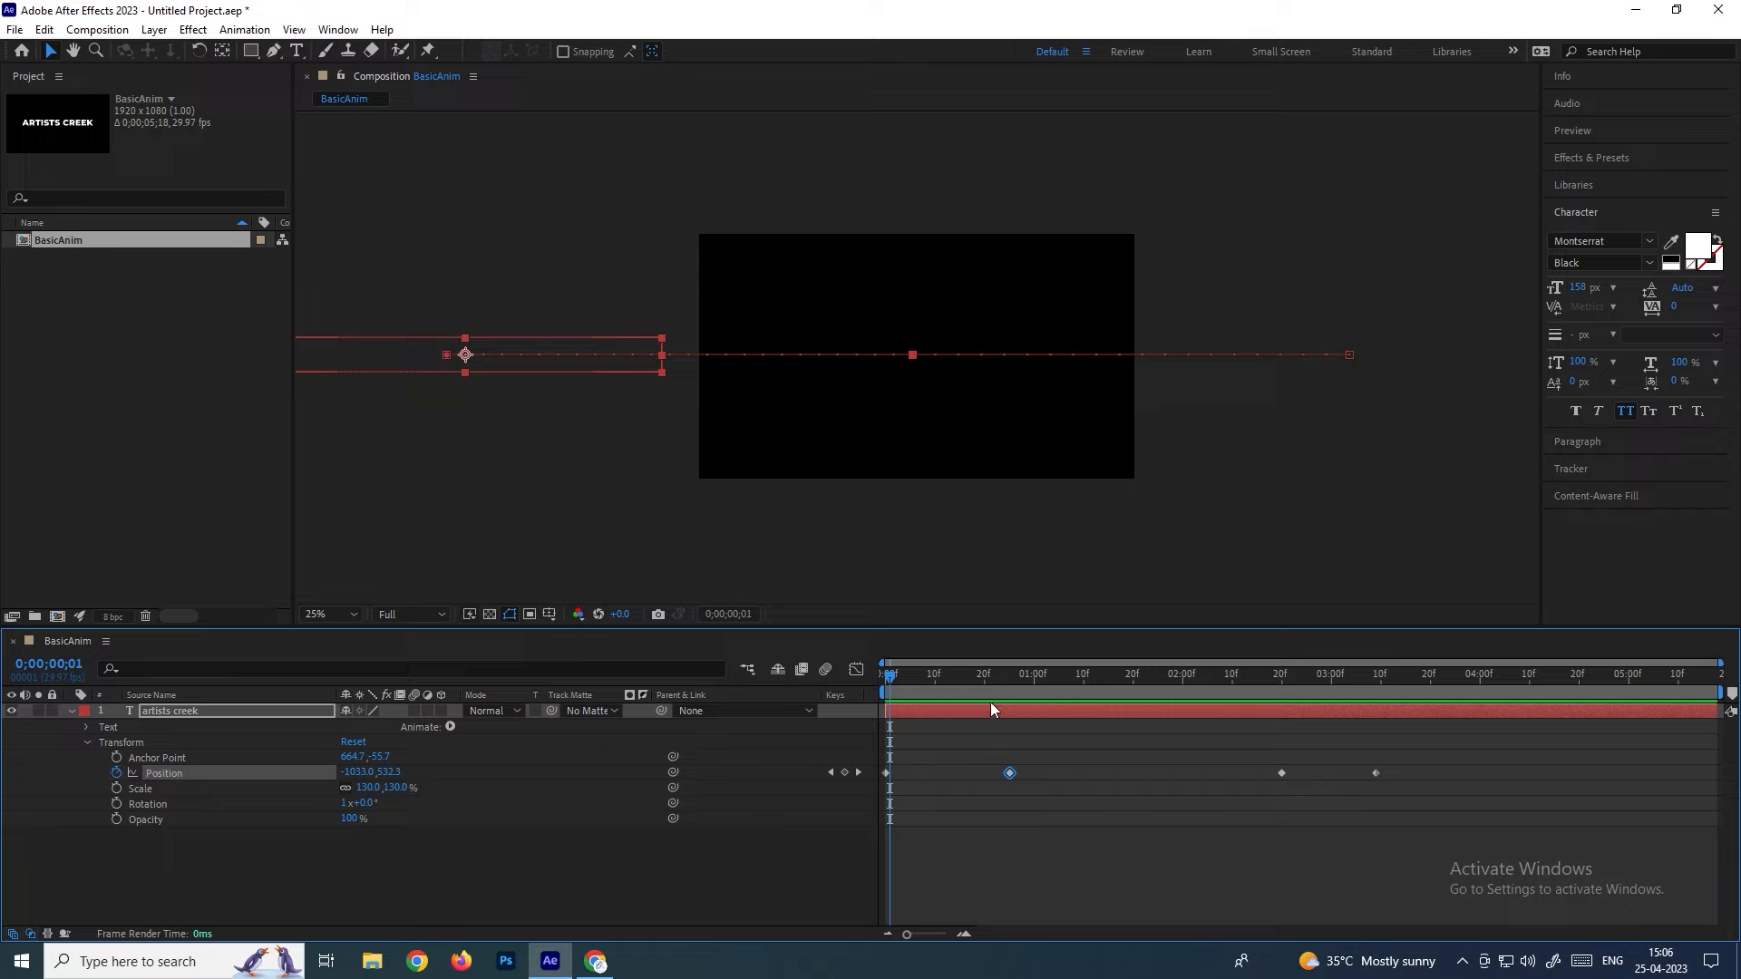
Add title Position keyframes at 0;00;01;22, about 948.7, 584.3, slightly higher at 0;00;02;07, and at 0;00;03;23, about 2868.7, 452.3
click(1190, 807)
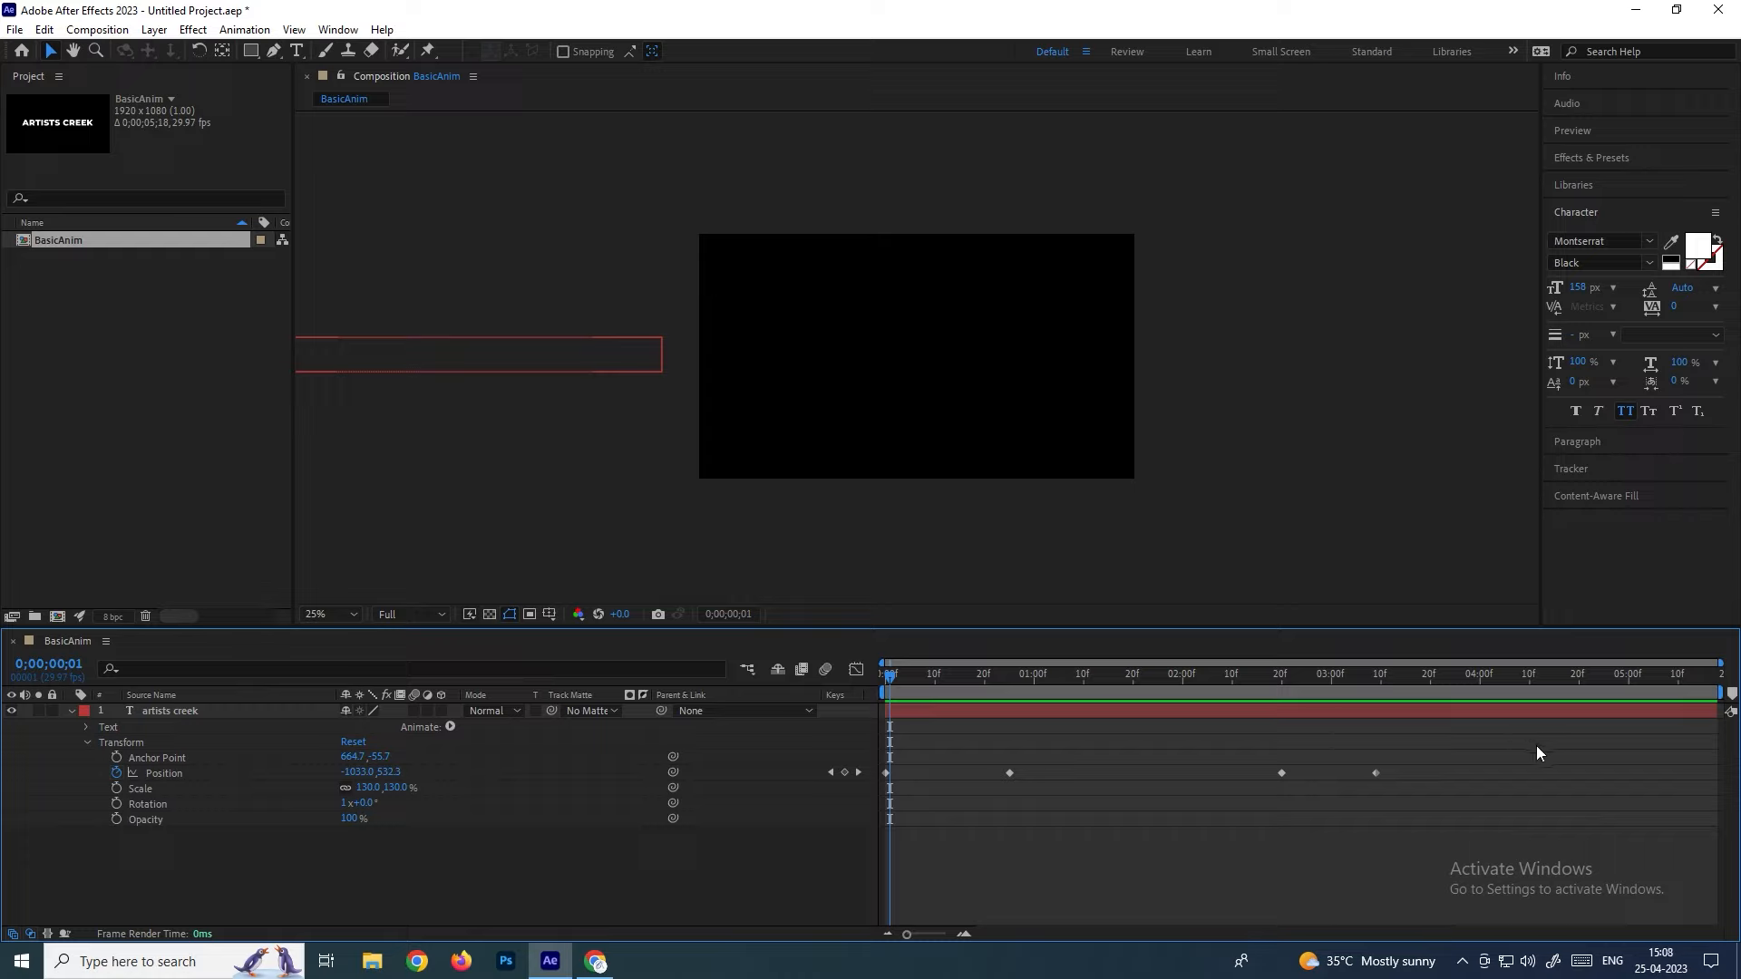
drag(1103, 681, 1145, 680)
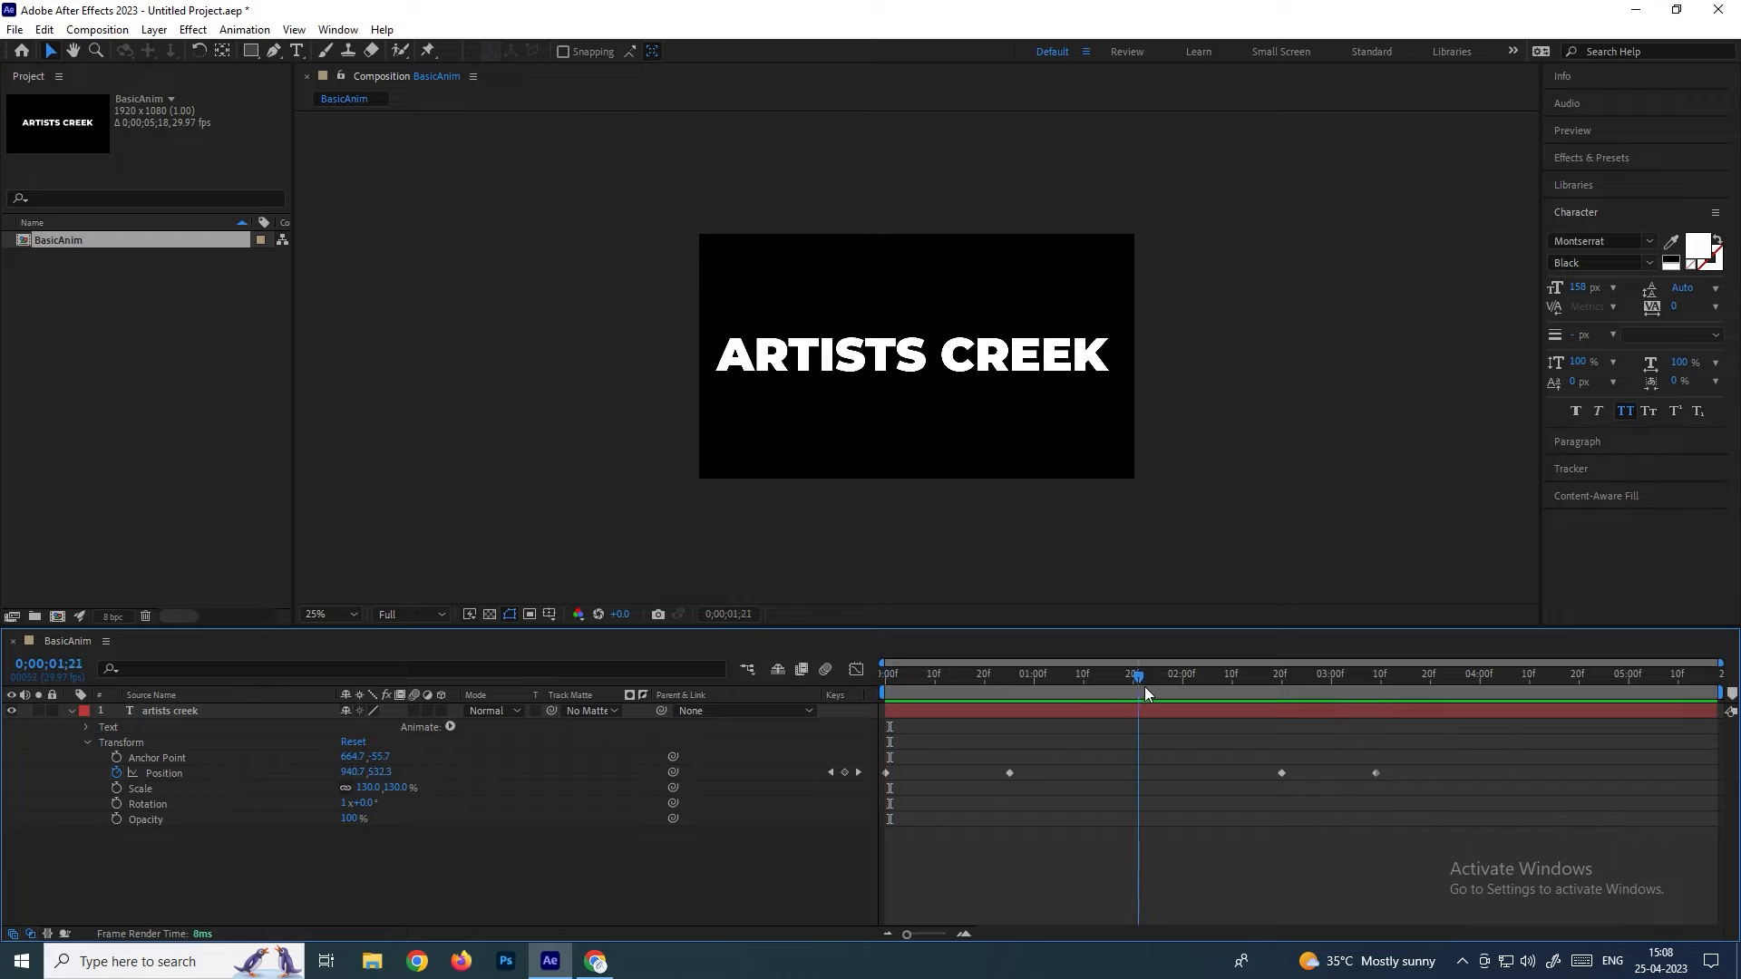
drag(994, 385, 995, 390)
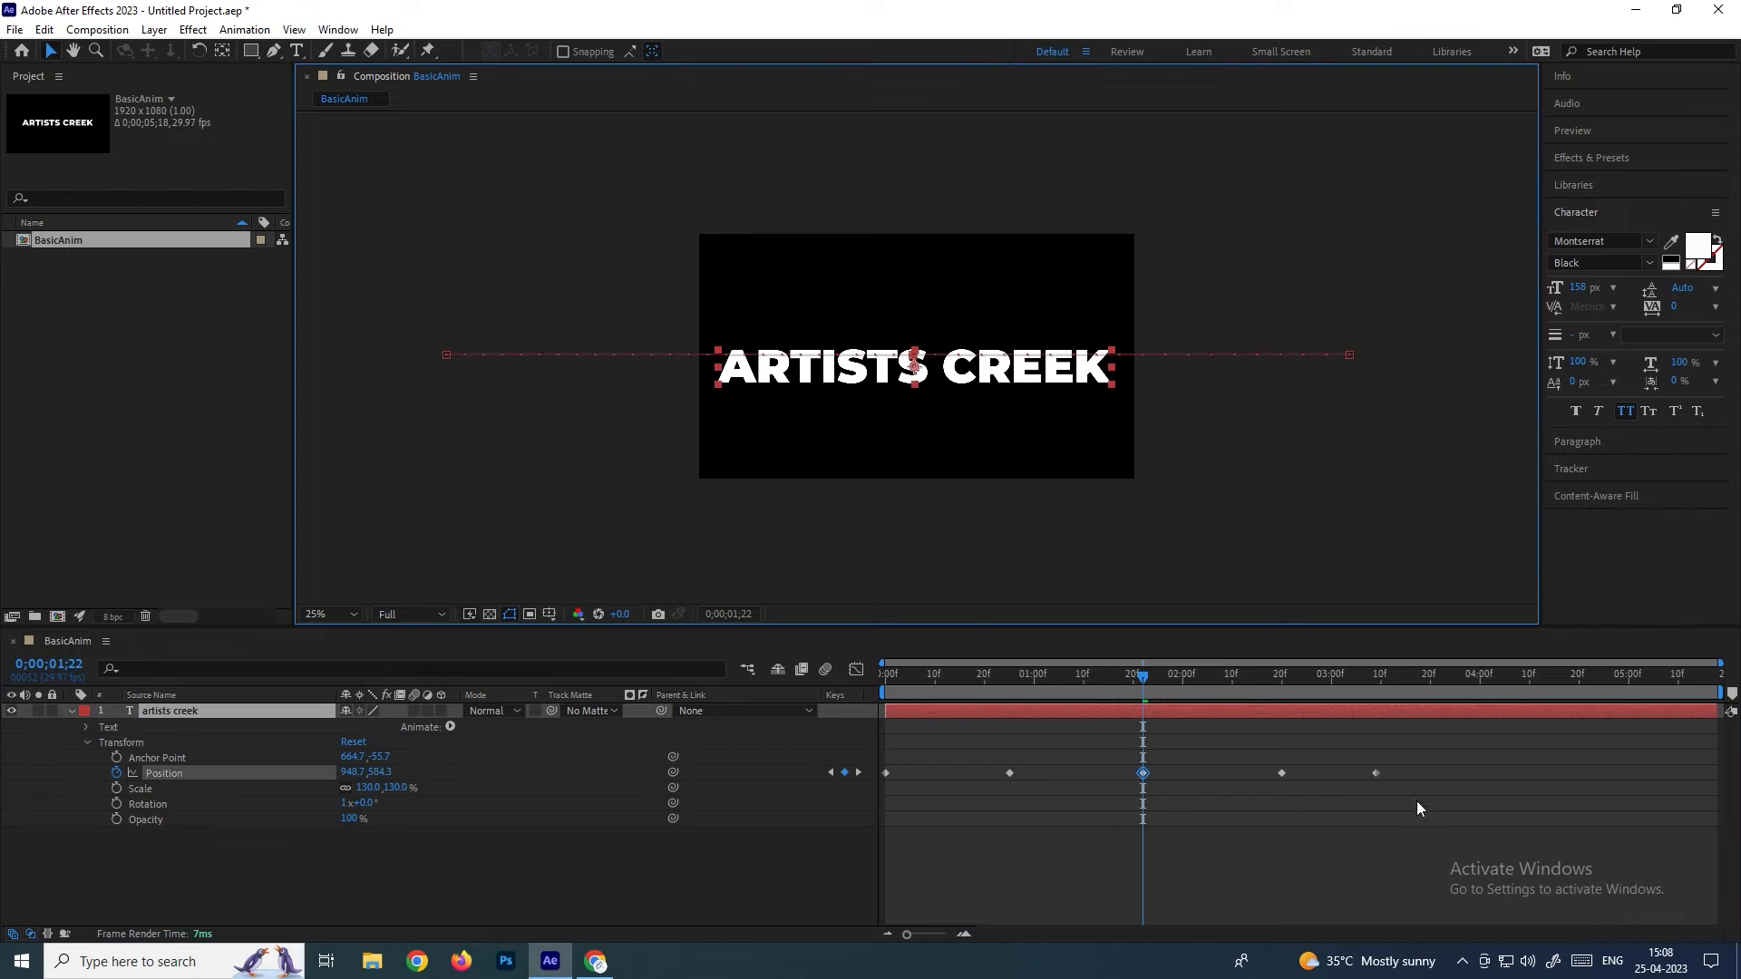
drag(1239, 677, 1217, 680)
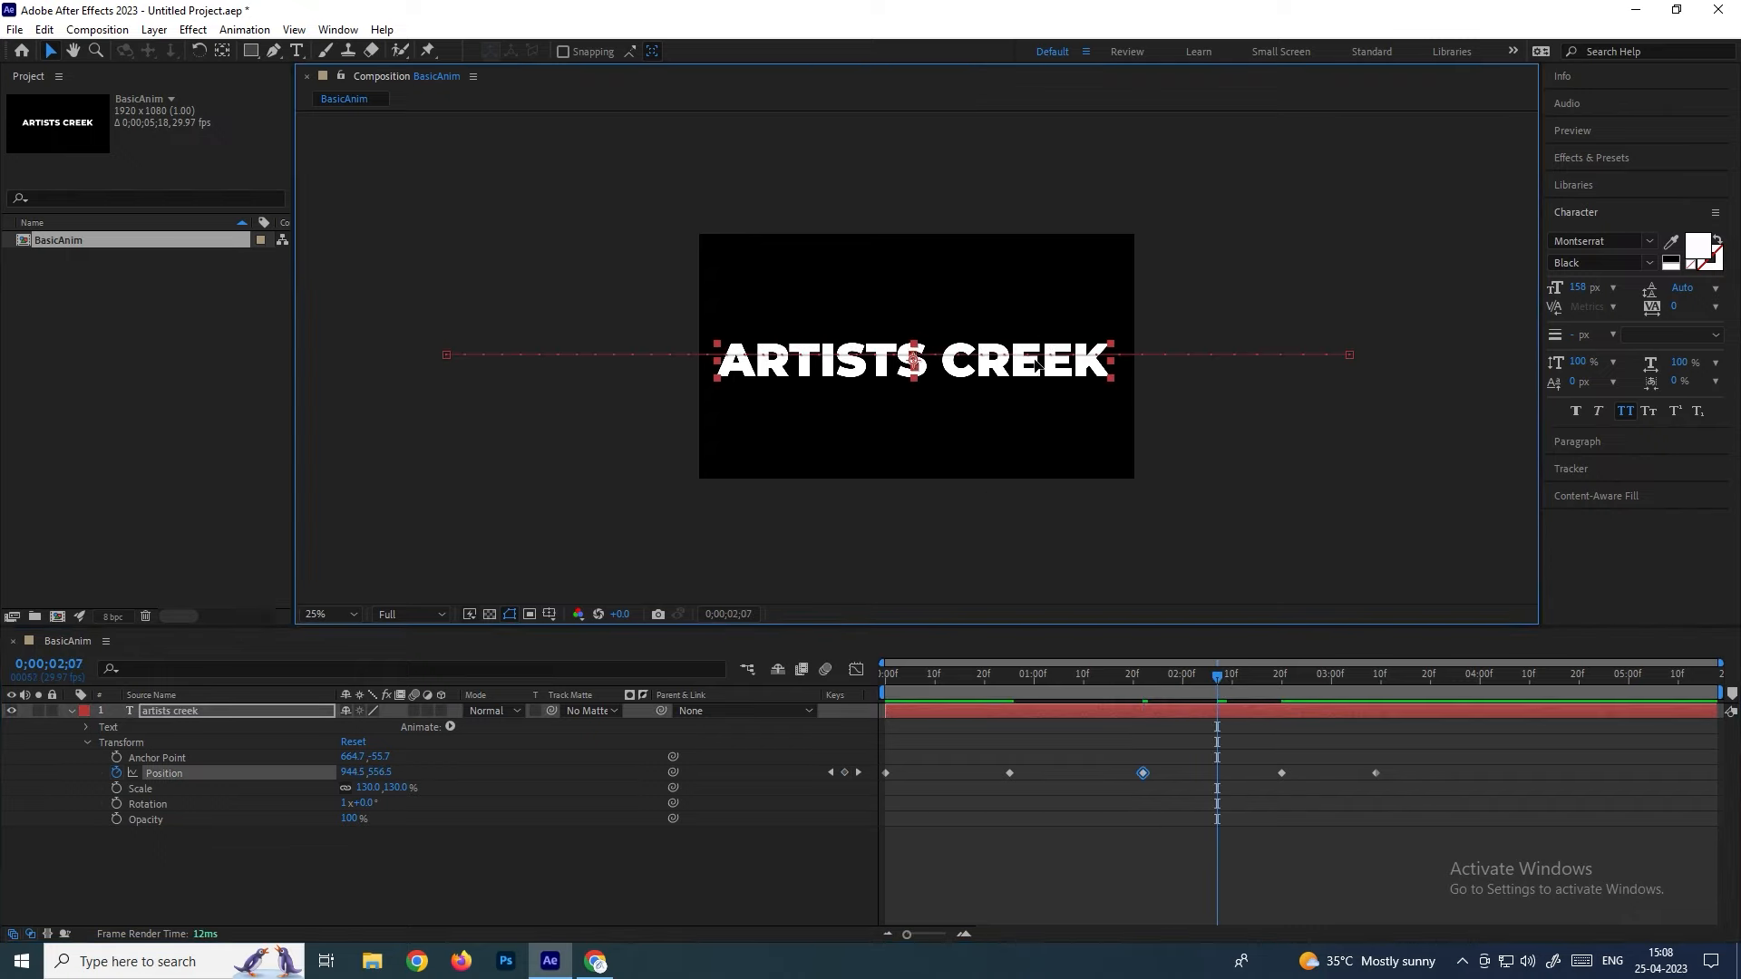
drag(993, 363, 996, 345)
drag(1428, 697, 1447, 694)
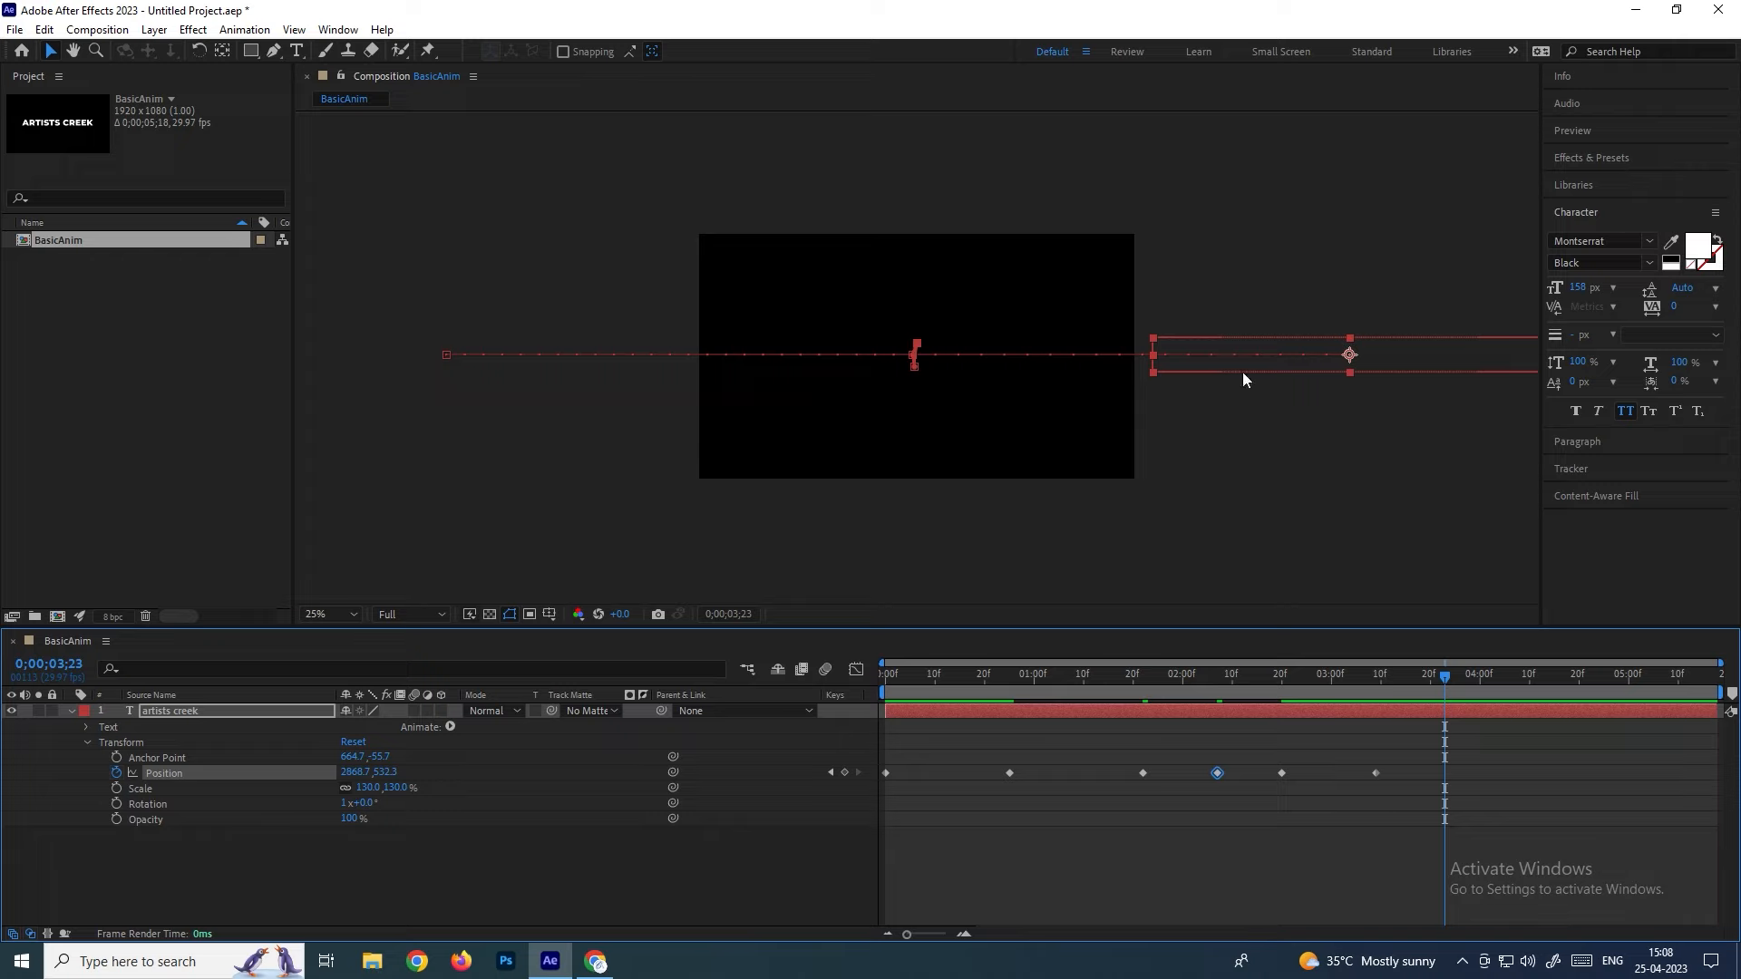
drag(1242, 372, 1243, 353)
click(1544, 781)
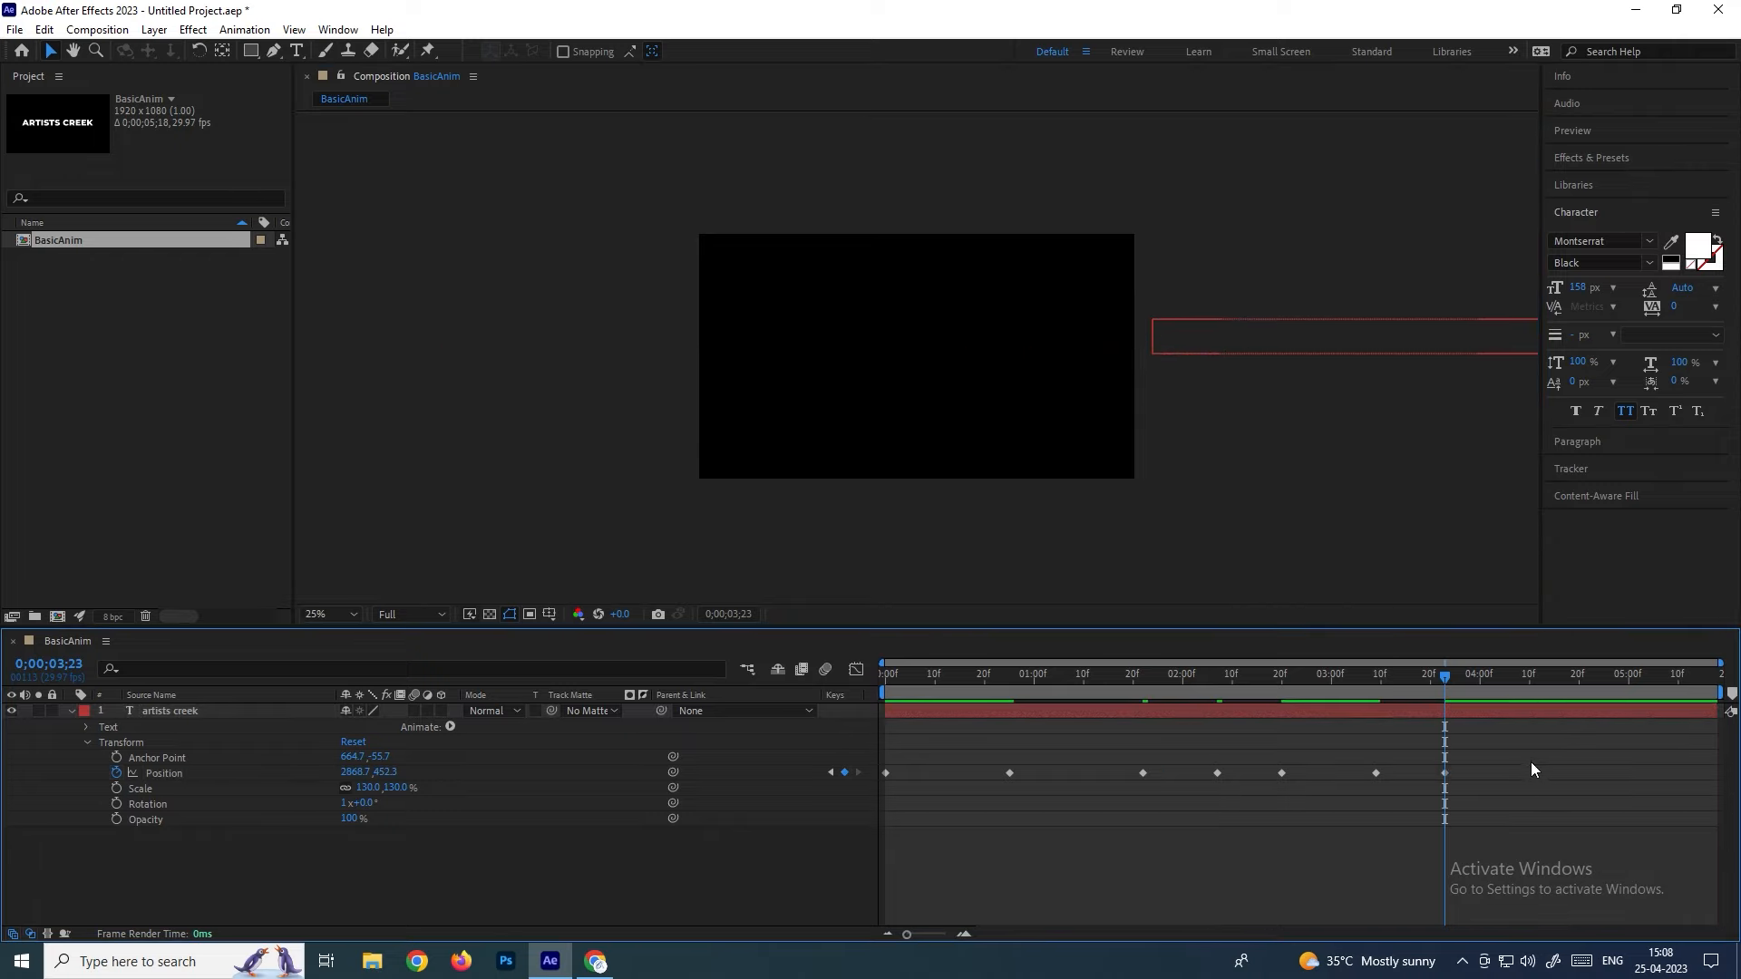
Try moving the title's second, third and fourth Position keyframes earlier one at a time, and undo the moves
drag(1525, 749, 879, 819)
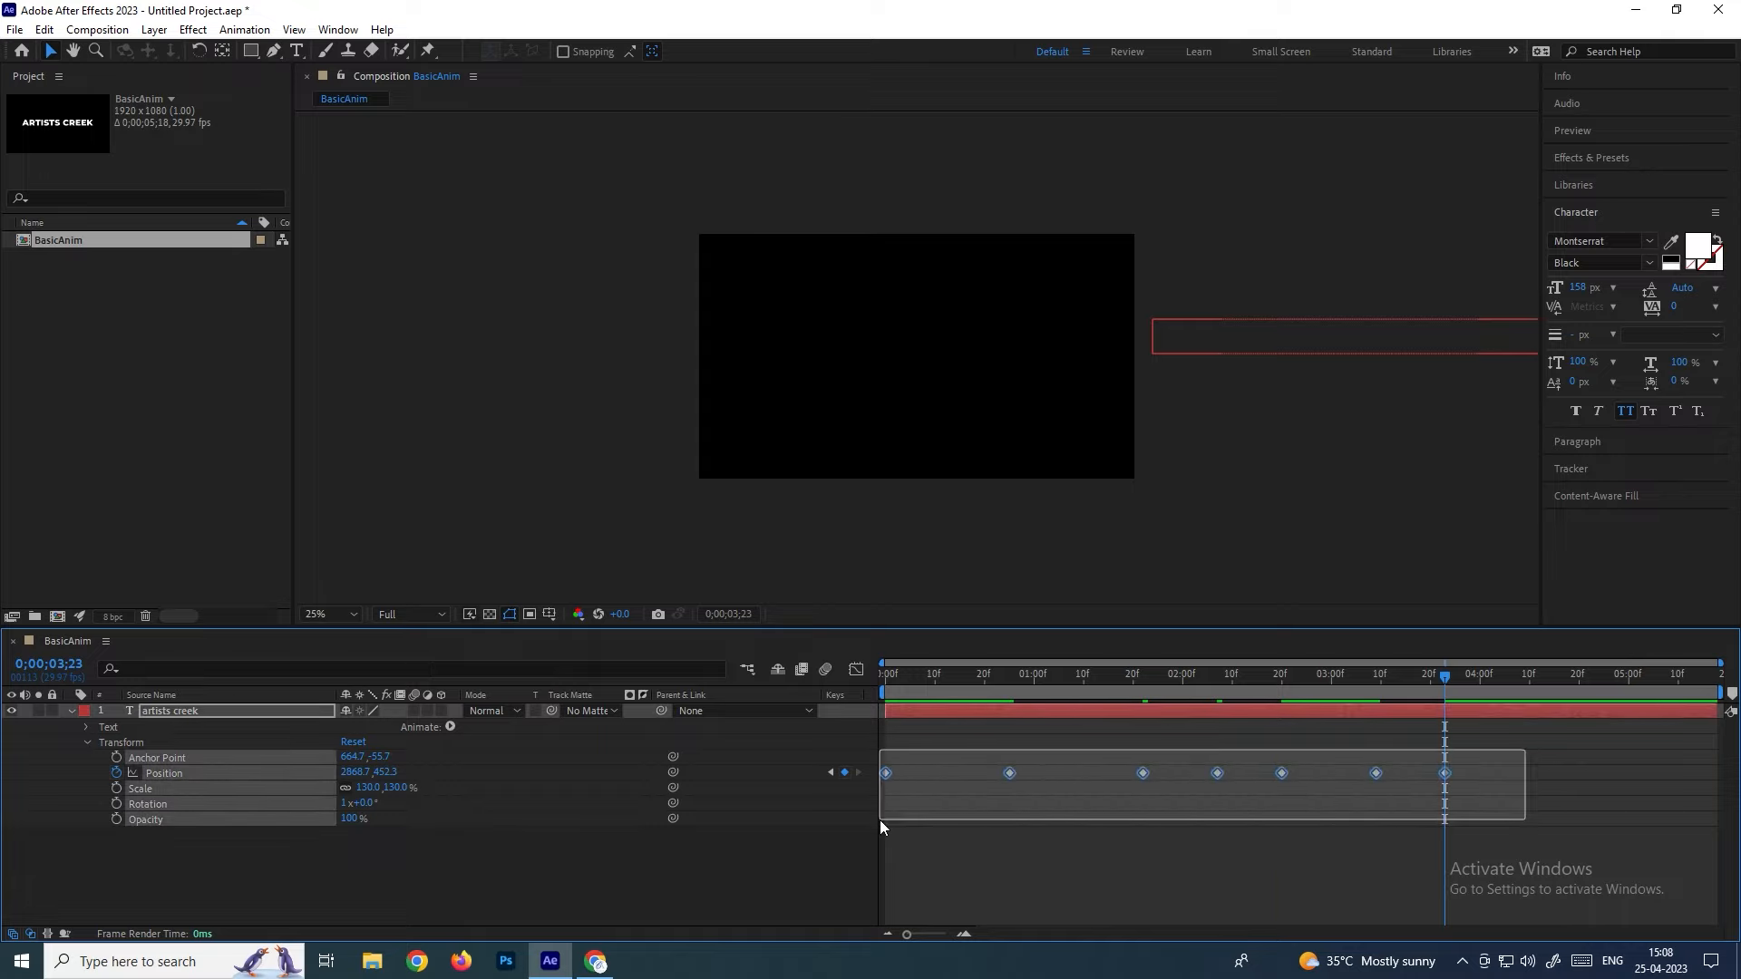
click(994, 785)
drag(1010, 775, 925, 773)
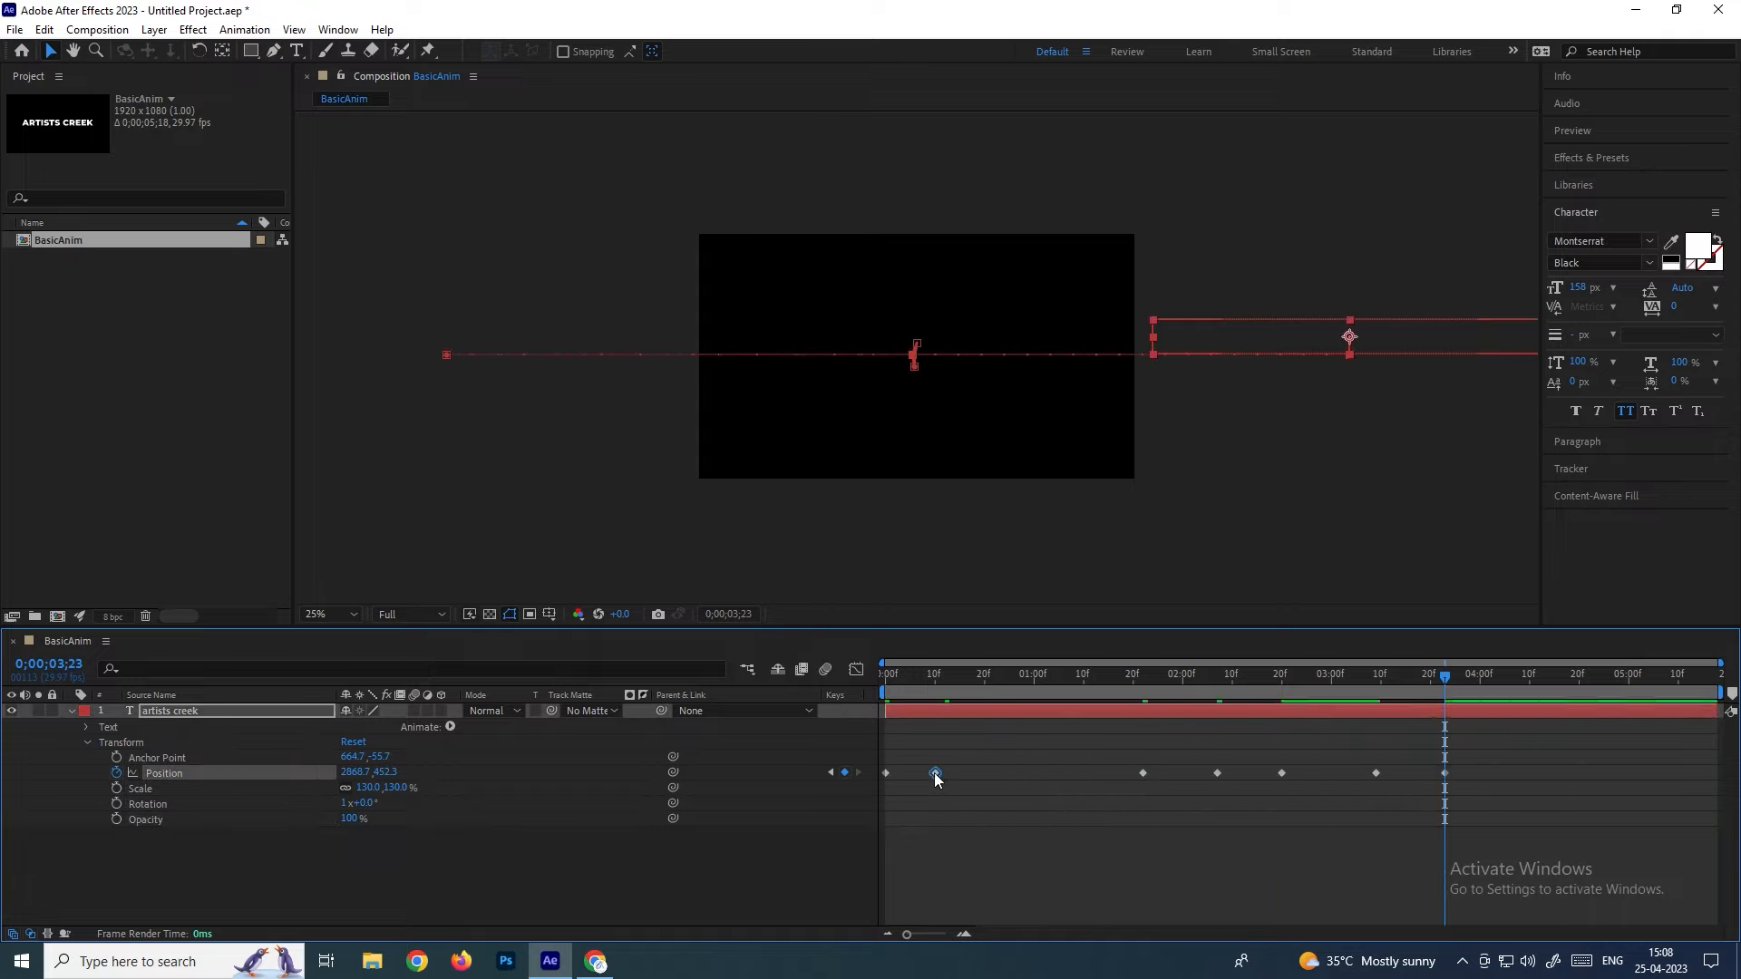
click(1142, 774)
drag(1142, 774, 983, 774)
drag(1217, 774, 1193, 772)
key(ctrl+z)
key(ctrl+z)
key(ctrl+z)
Stretch the timing of all the title's Position keyframes proportionally until the last one sits at about 0;00;04;06
drag(1541, 739, 883, 799)
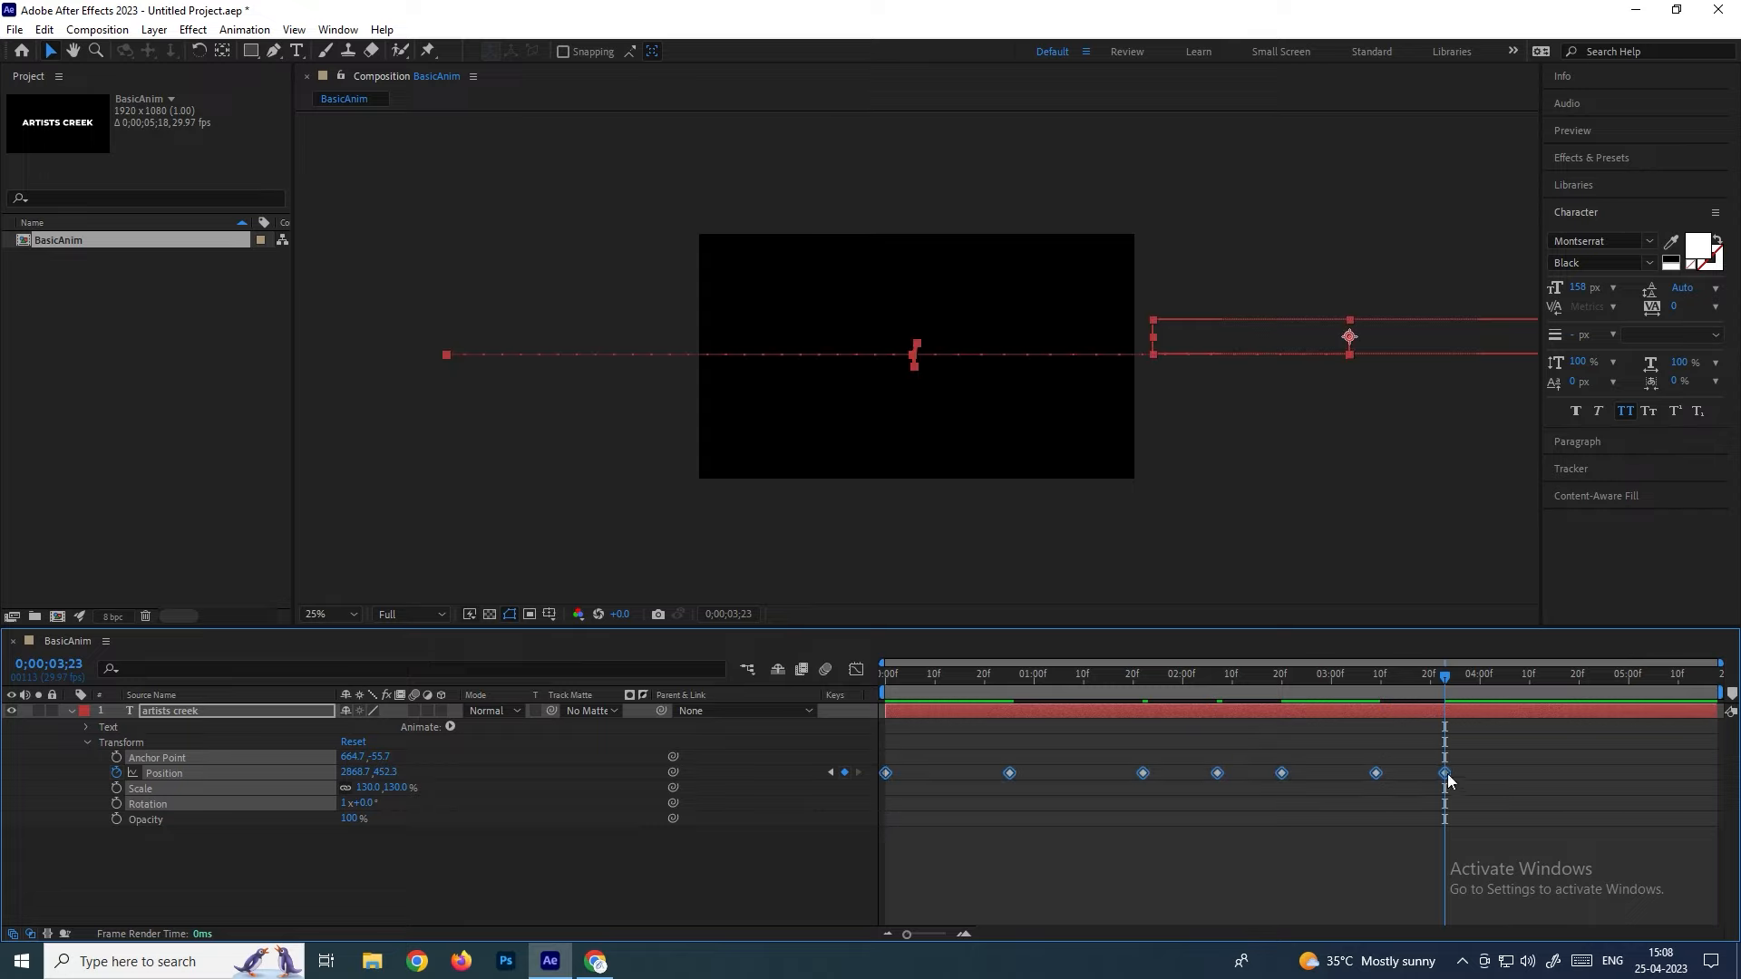
drag(1445, 773, 1515, 768)
click(1530, 770)
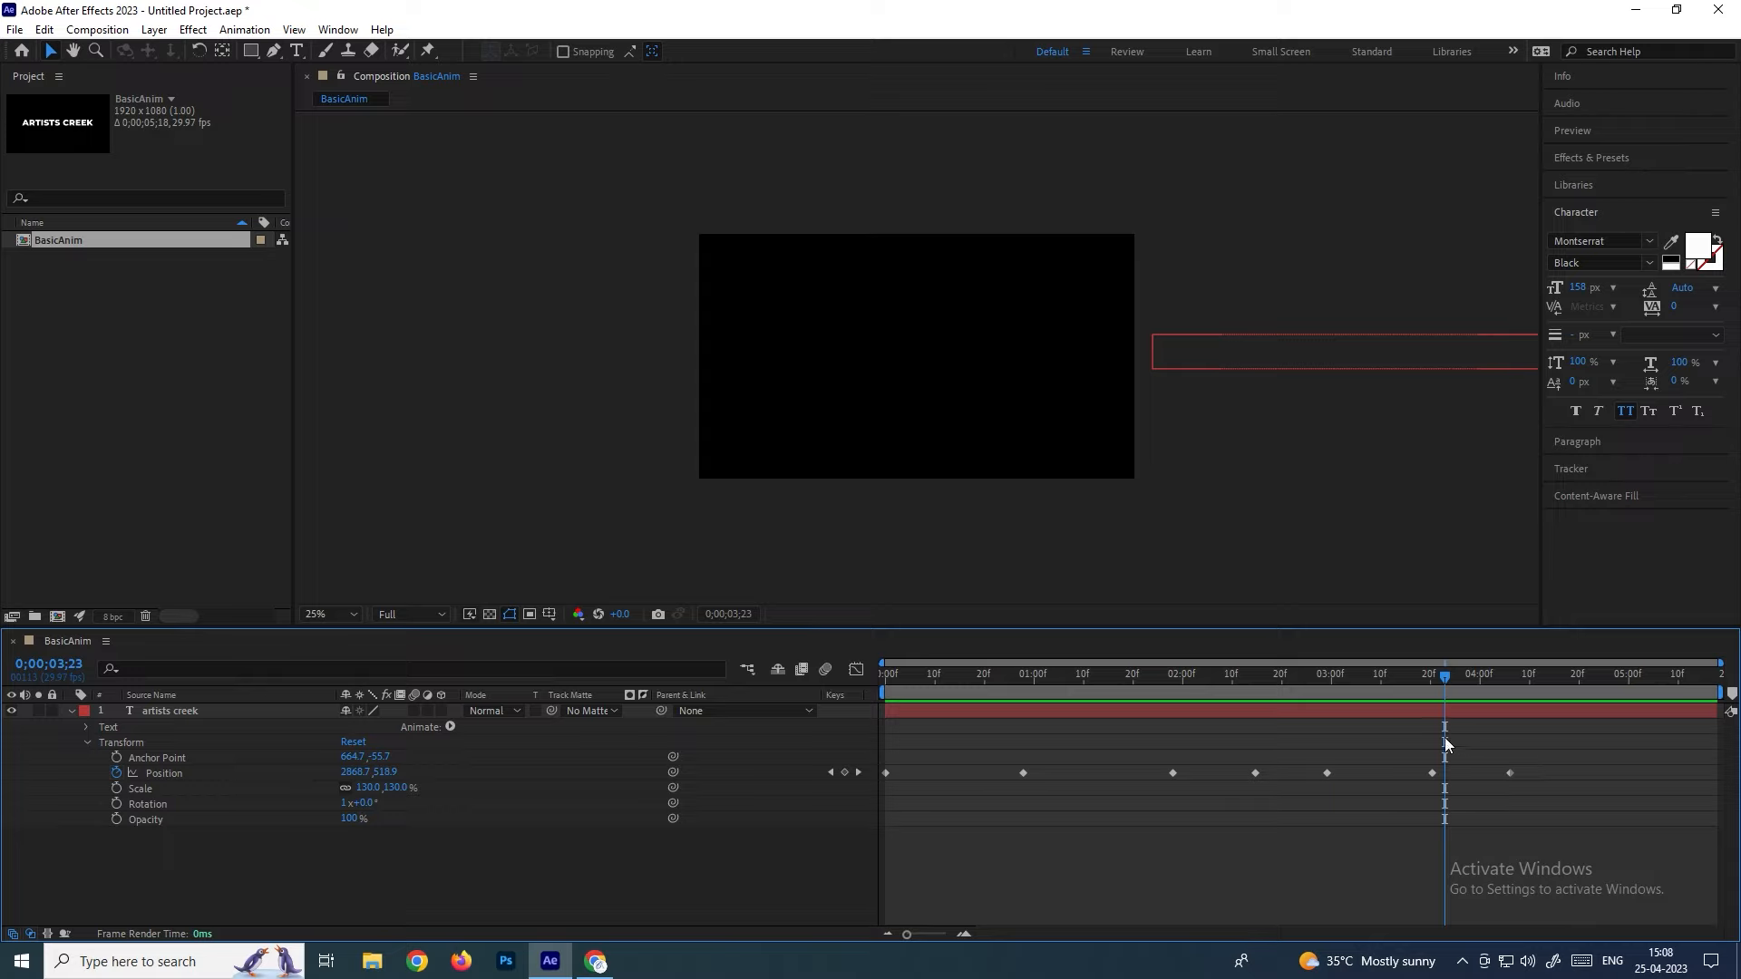
Undo the proportional keyframe stretch and the three extra Position keyframes, and play the title's animation from the start
key(ctrl+z)
key(ctrl+z)
key(ctrl+z)
key(ctrl+z)
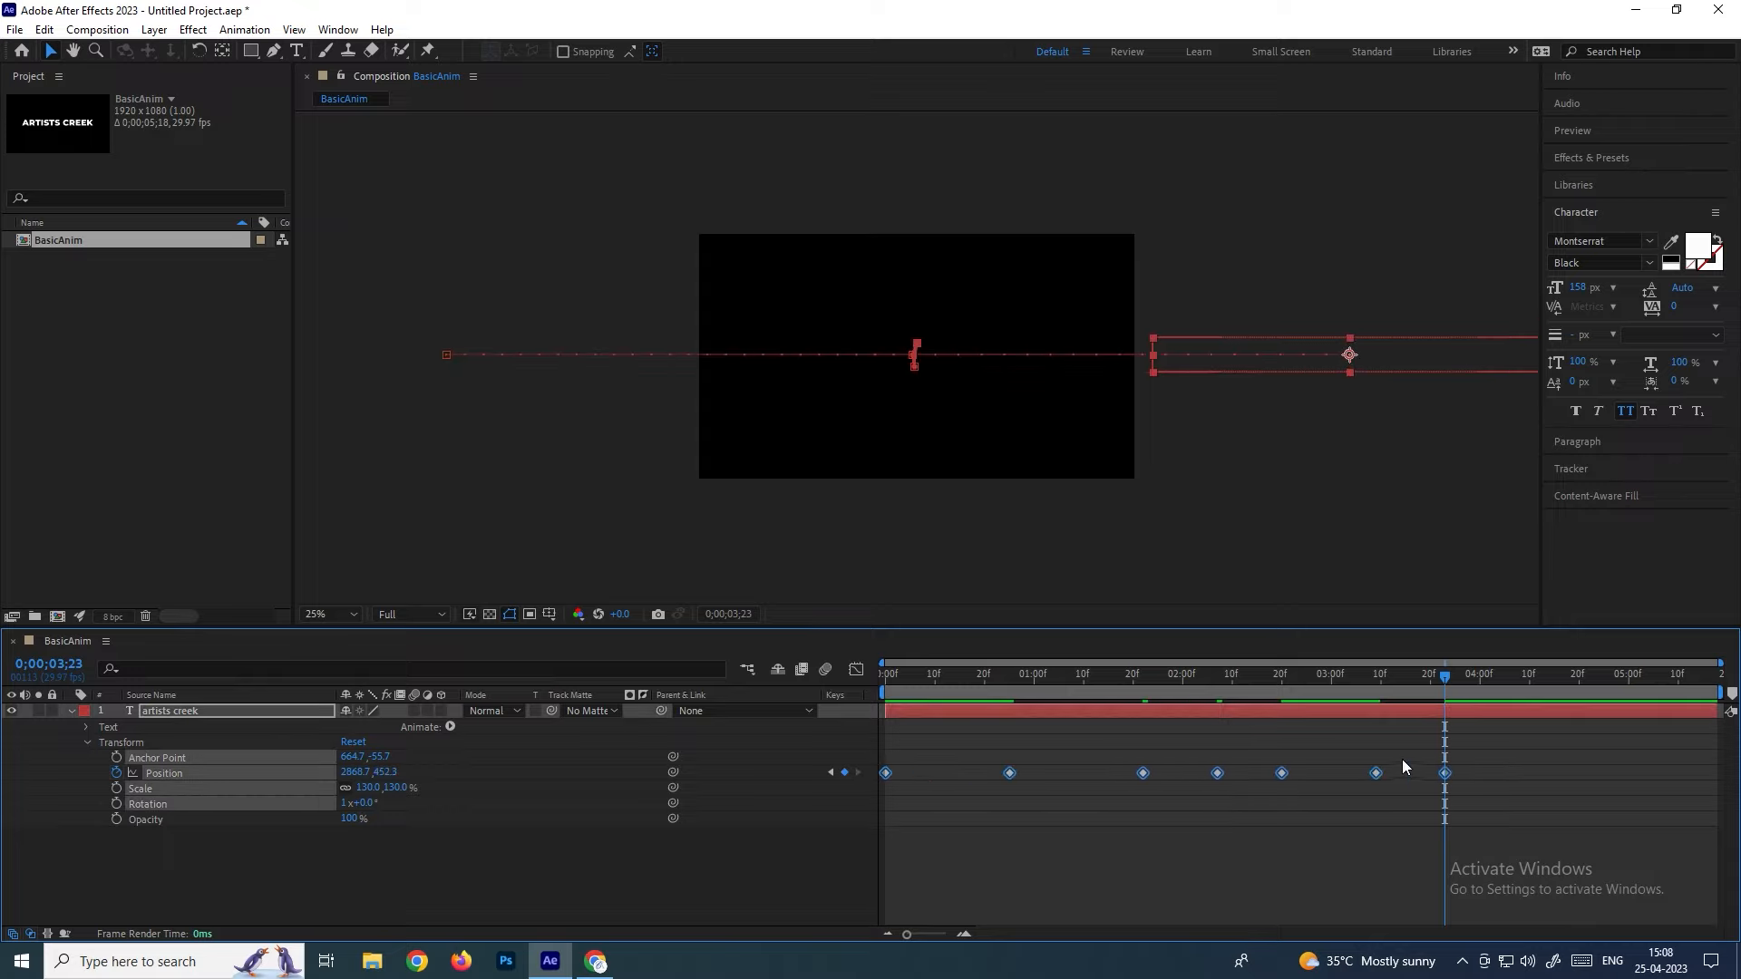
key(ctrl+z)
key(ctrl+z)
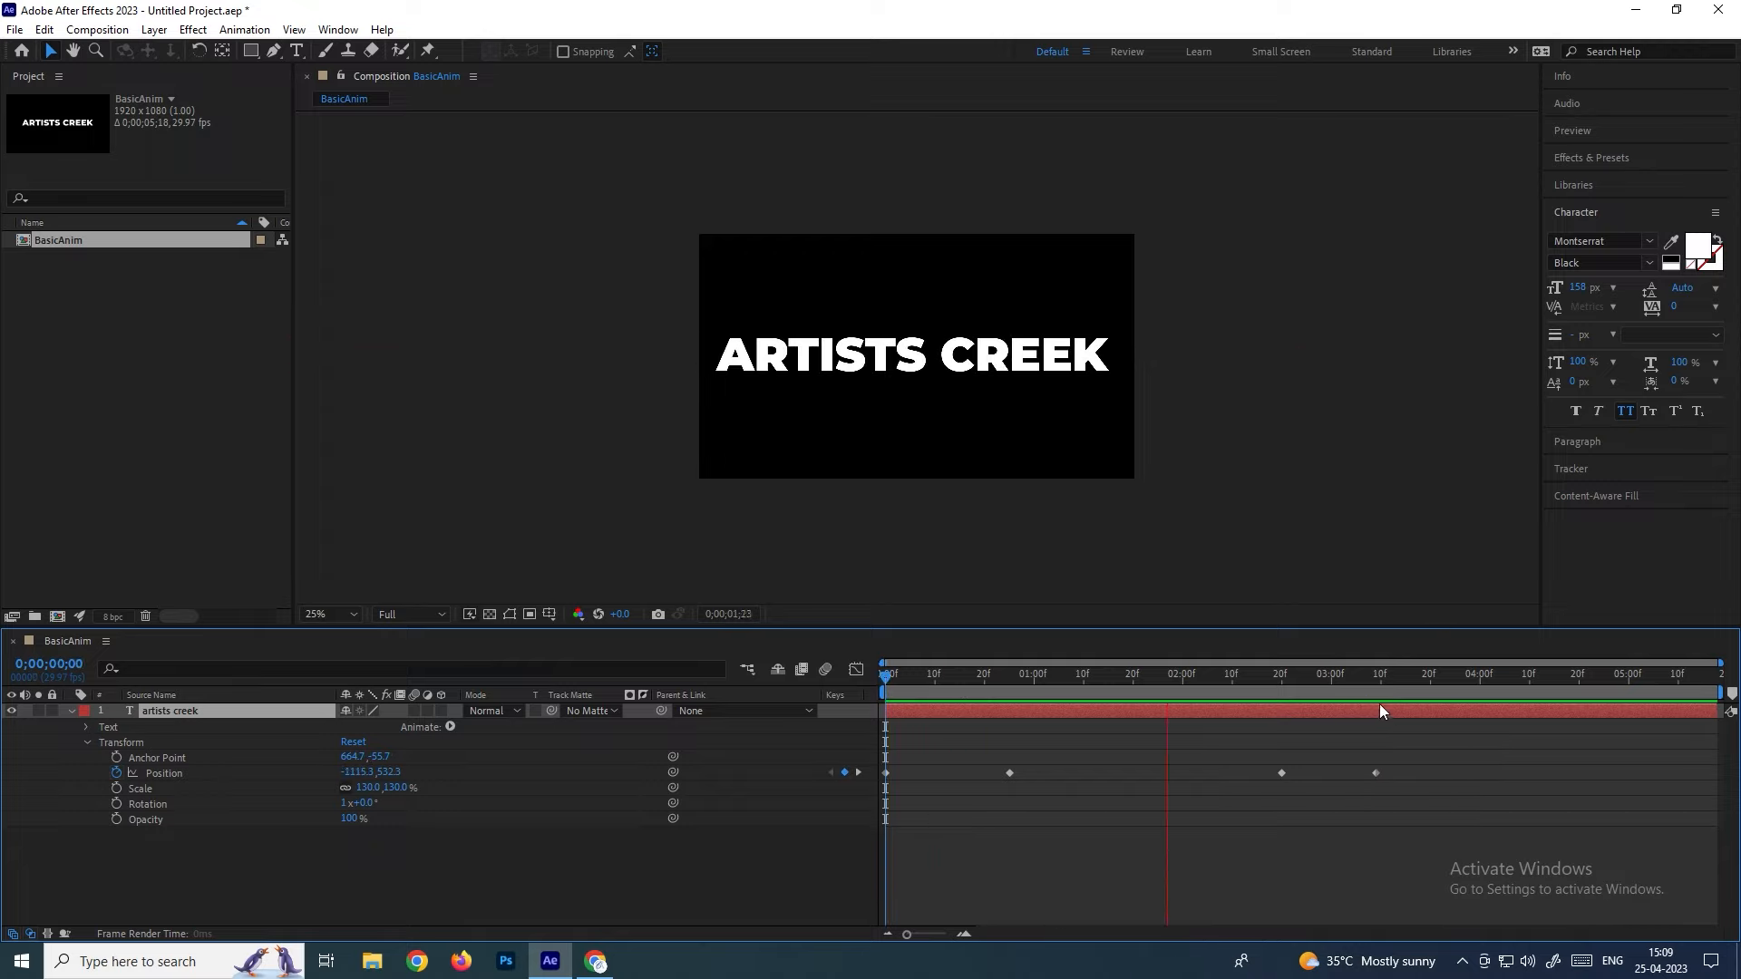
key(space)
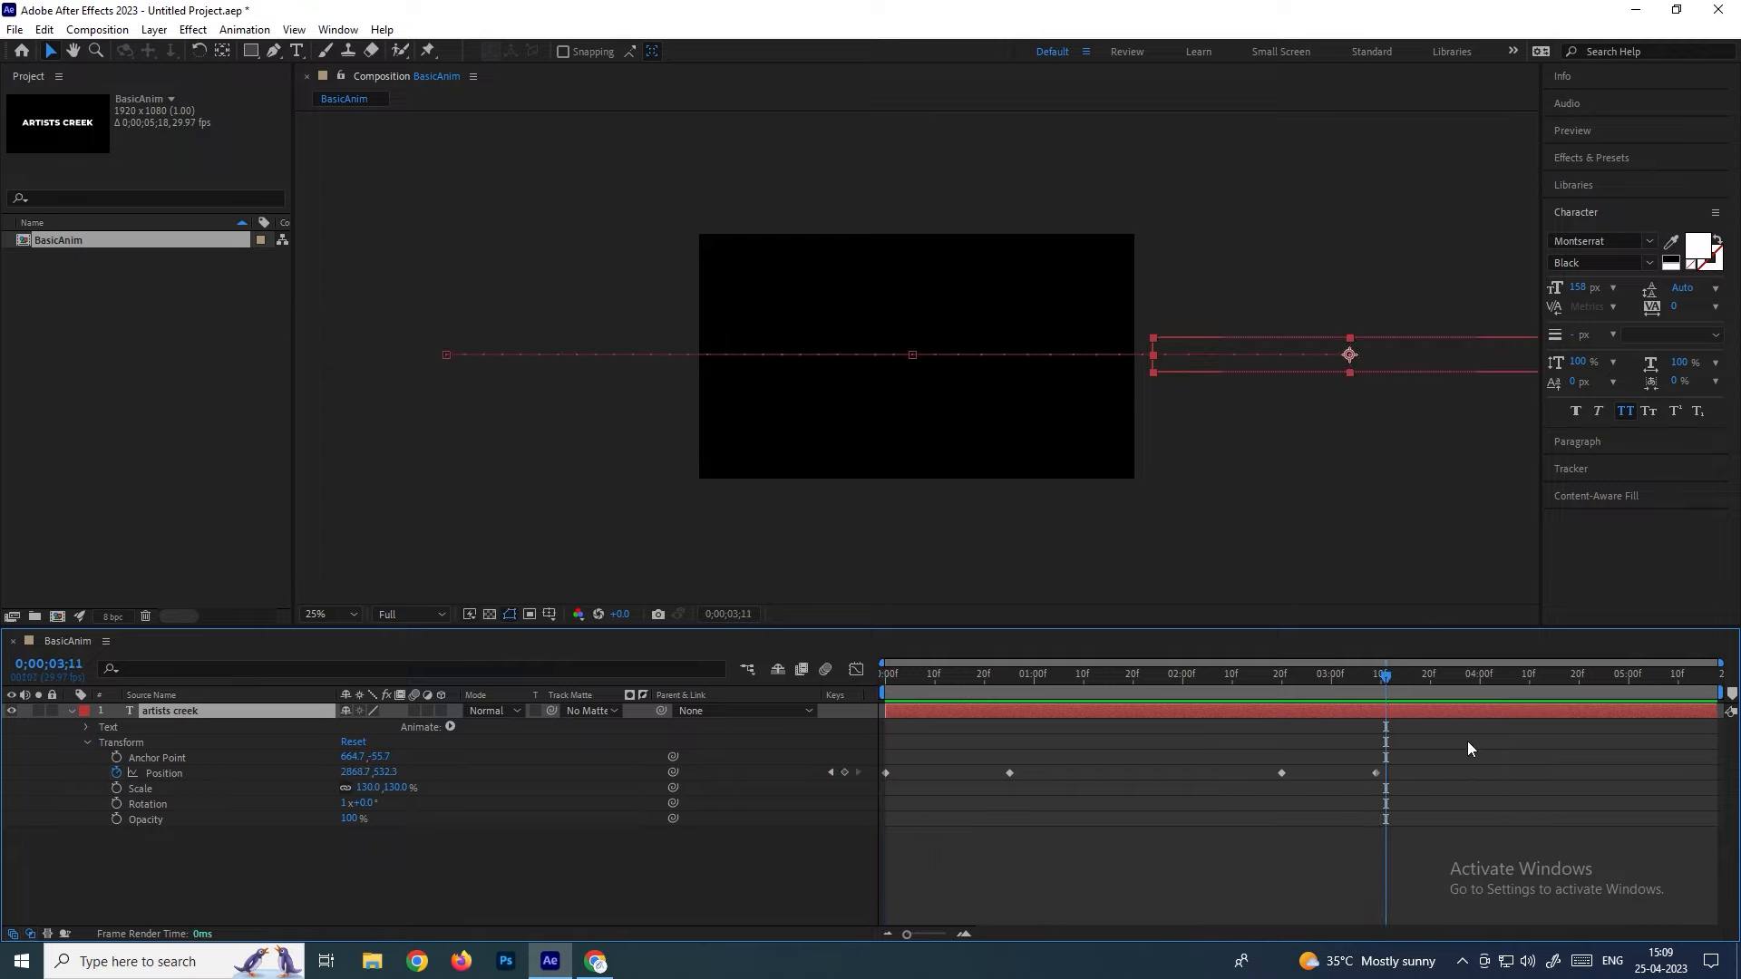
Try moving only the second Position keyframe earlier, to about 0;00;00;13, and undo the move
click(1276, 755)
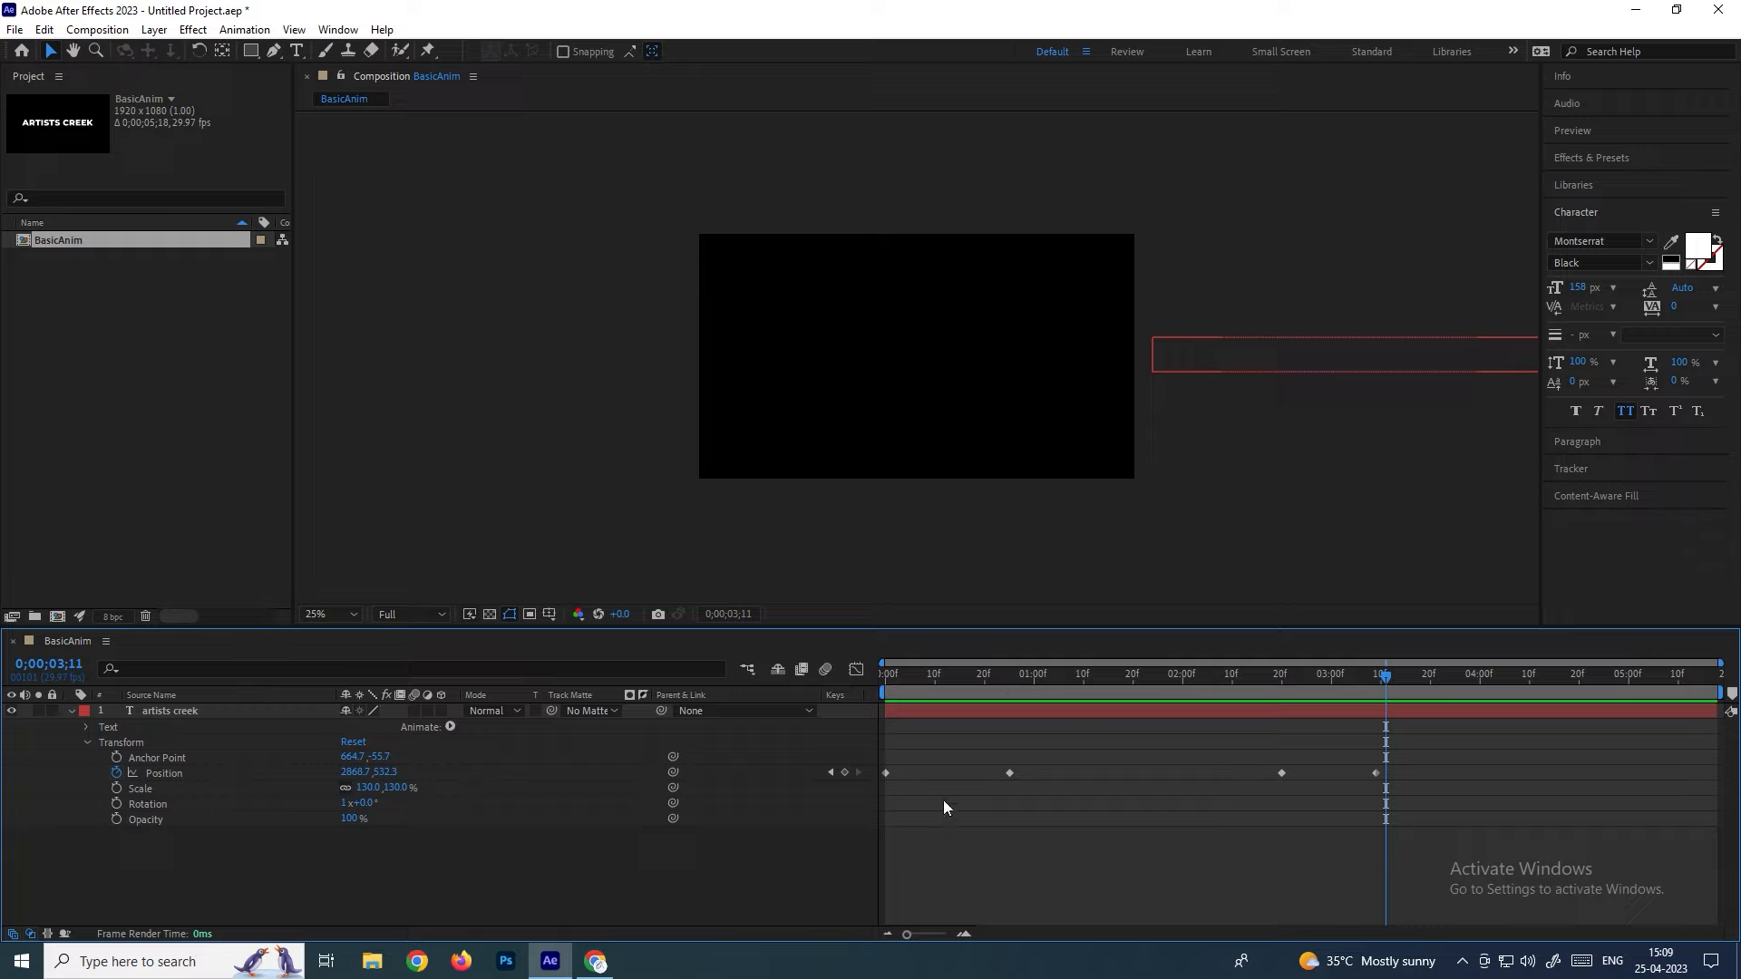
drag(1010, 773, 949, 772)
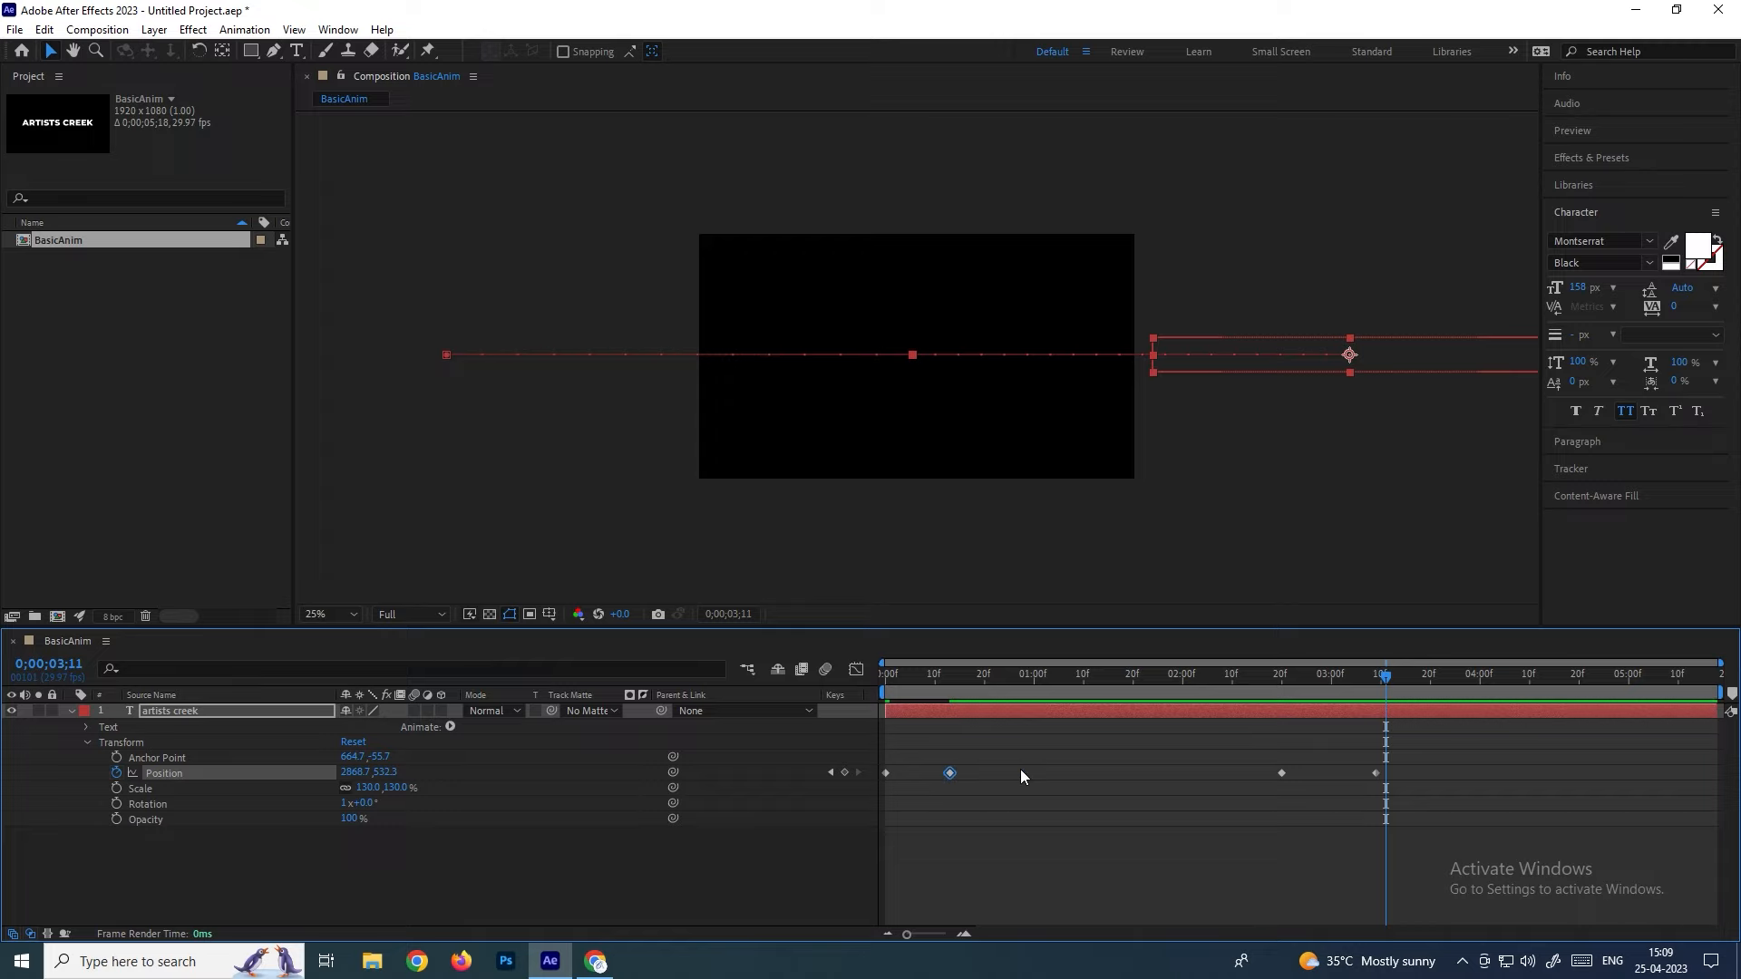
key(ctrl+z)
Compress the timing of all four Position keyframes proportionally until the last sits at about 0;00;01;01, and play from the start
drag(872, 813, 865, 813)
drag(1376, 773, 1043, 770)
drag(963, 679, 720, 680)
key(space)
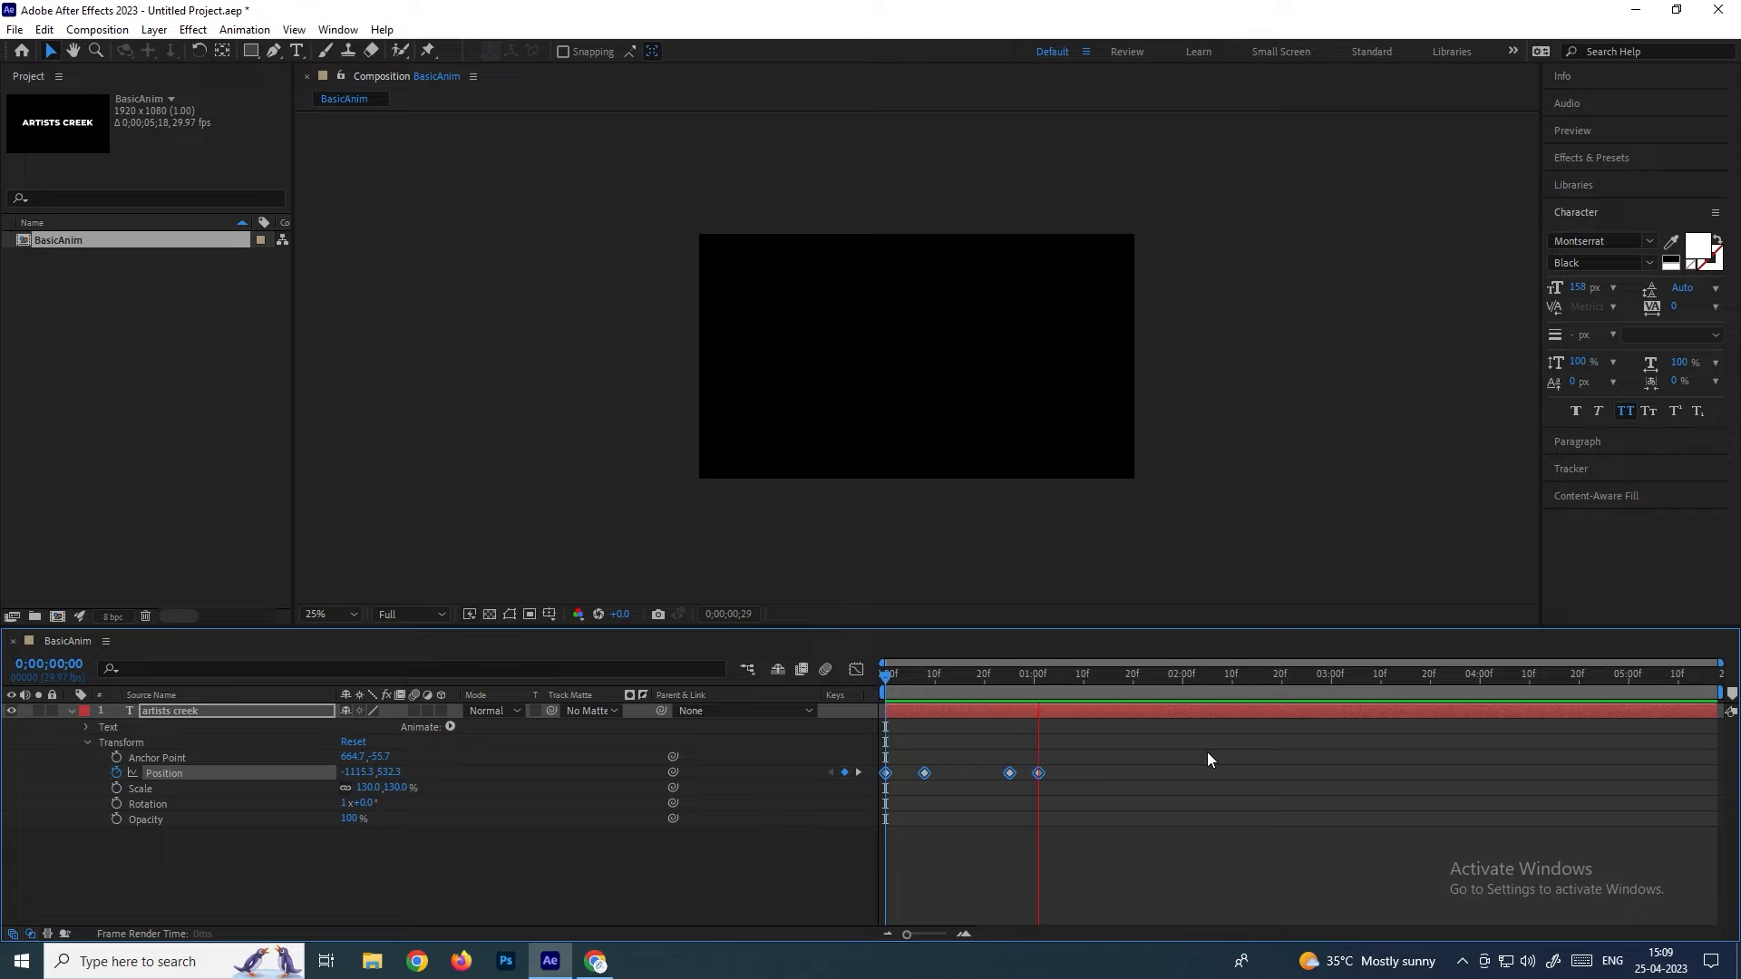
key(space)
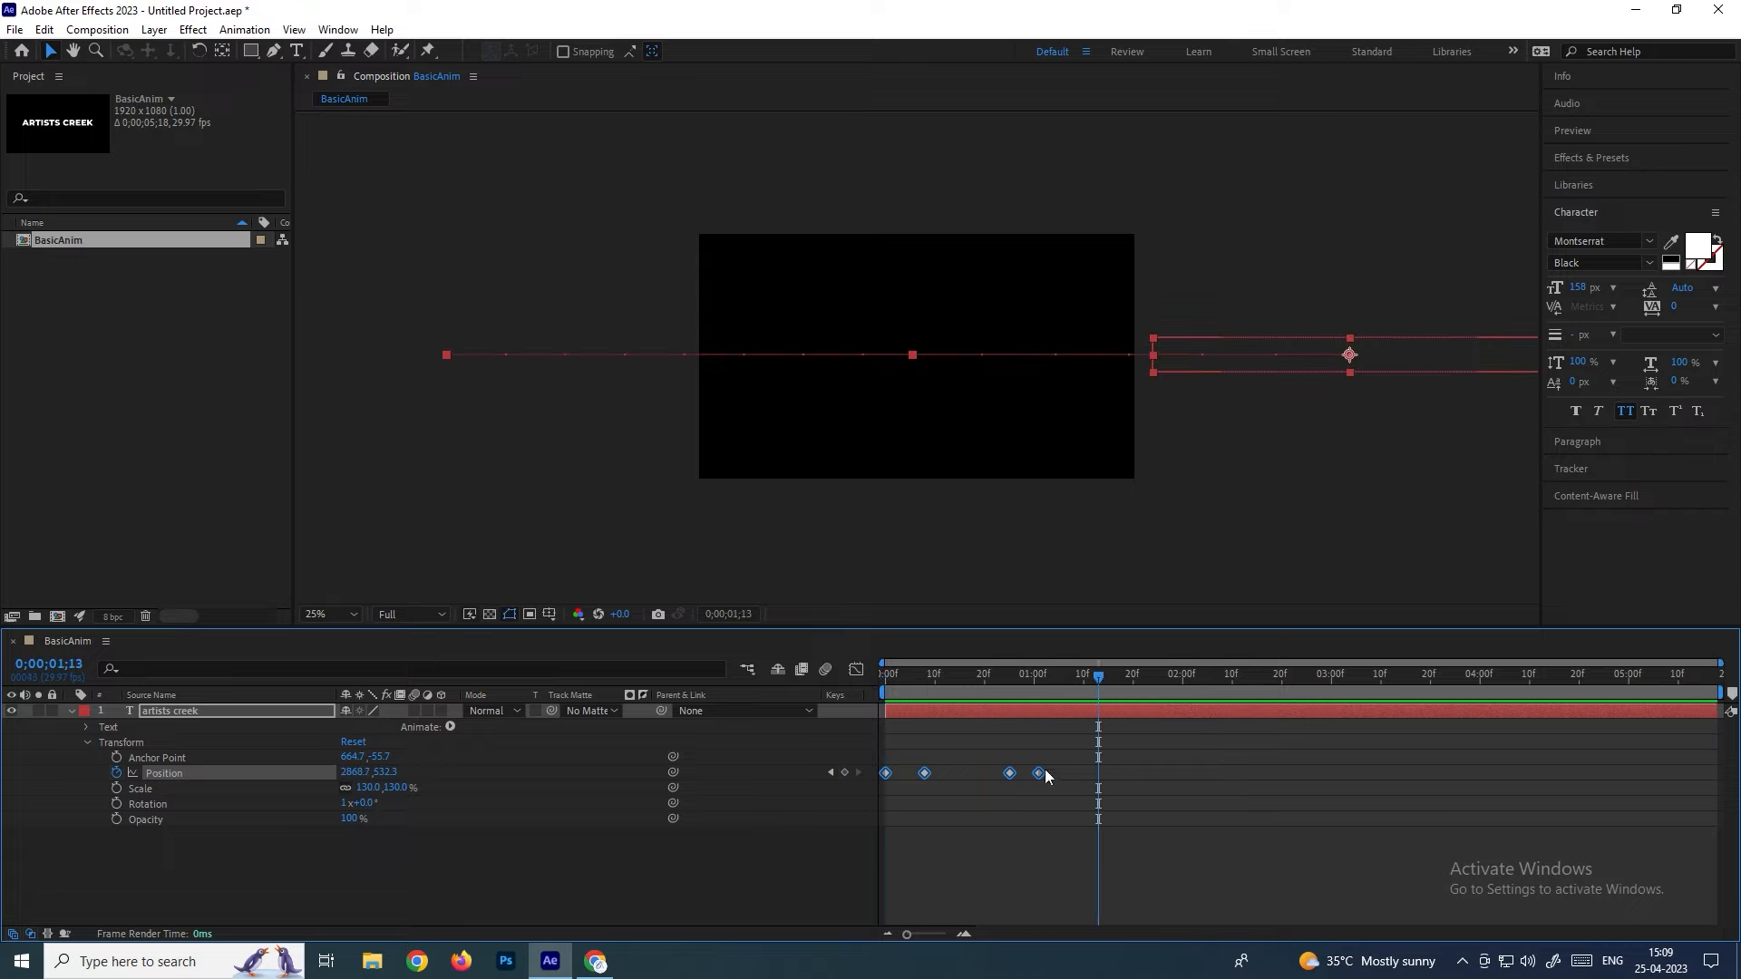
Try stretching the Position keyframes until the last reaches 0;00;02;23 and shifting them from the second keyframe, undoing both attempts
drag(1040, 773, 1298, 775)
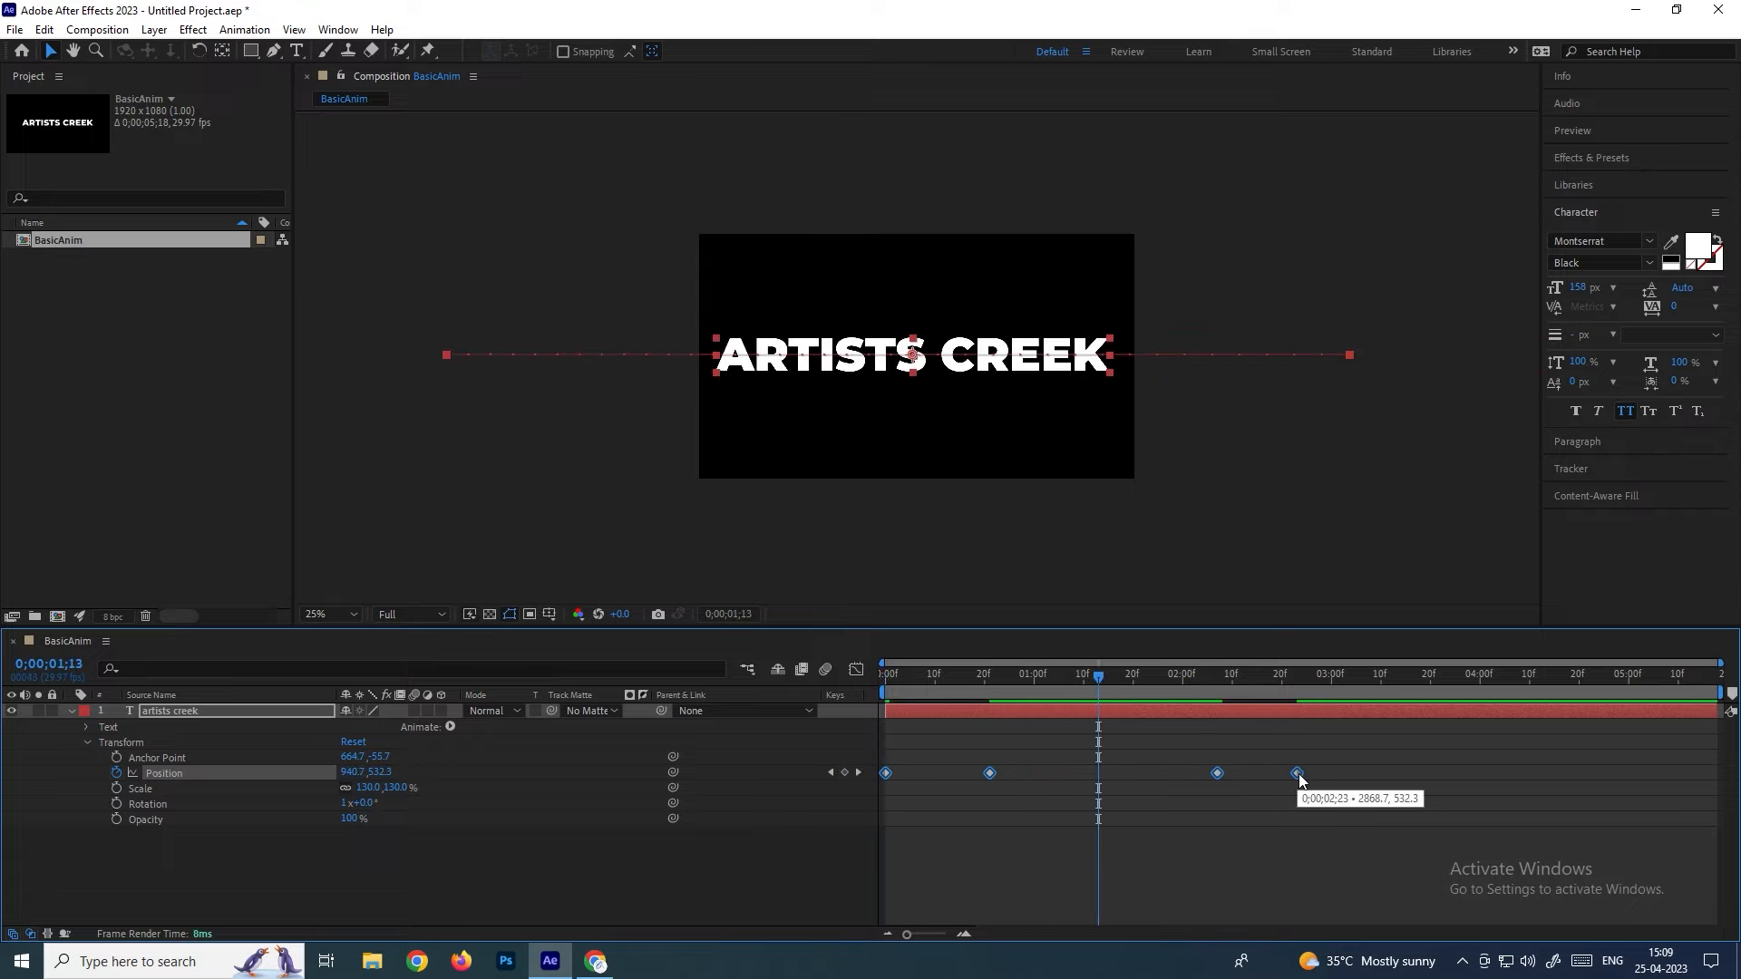
key(ctrl+z)
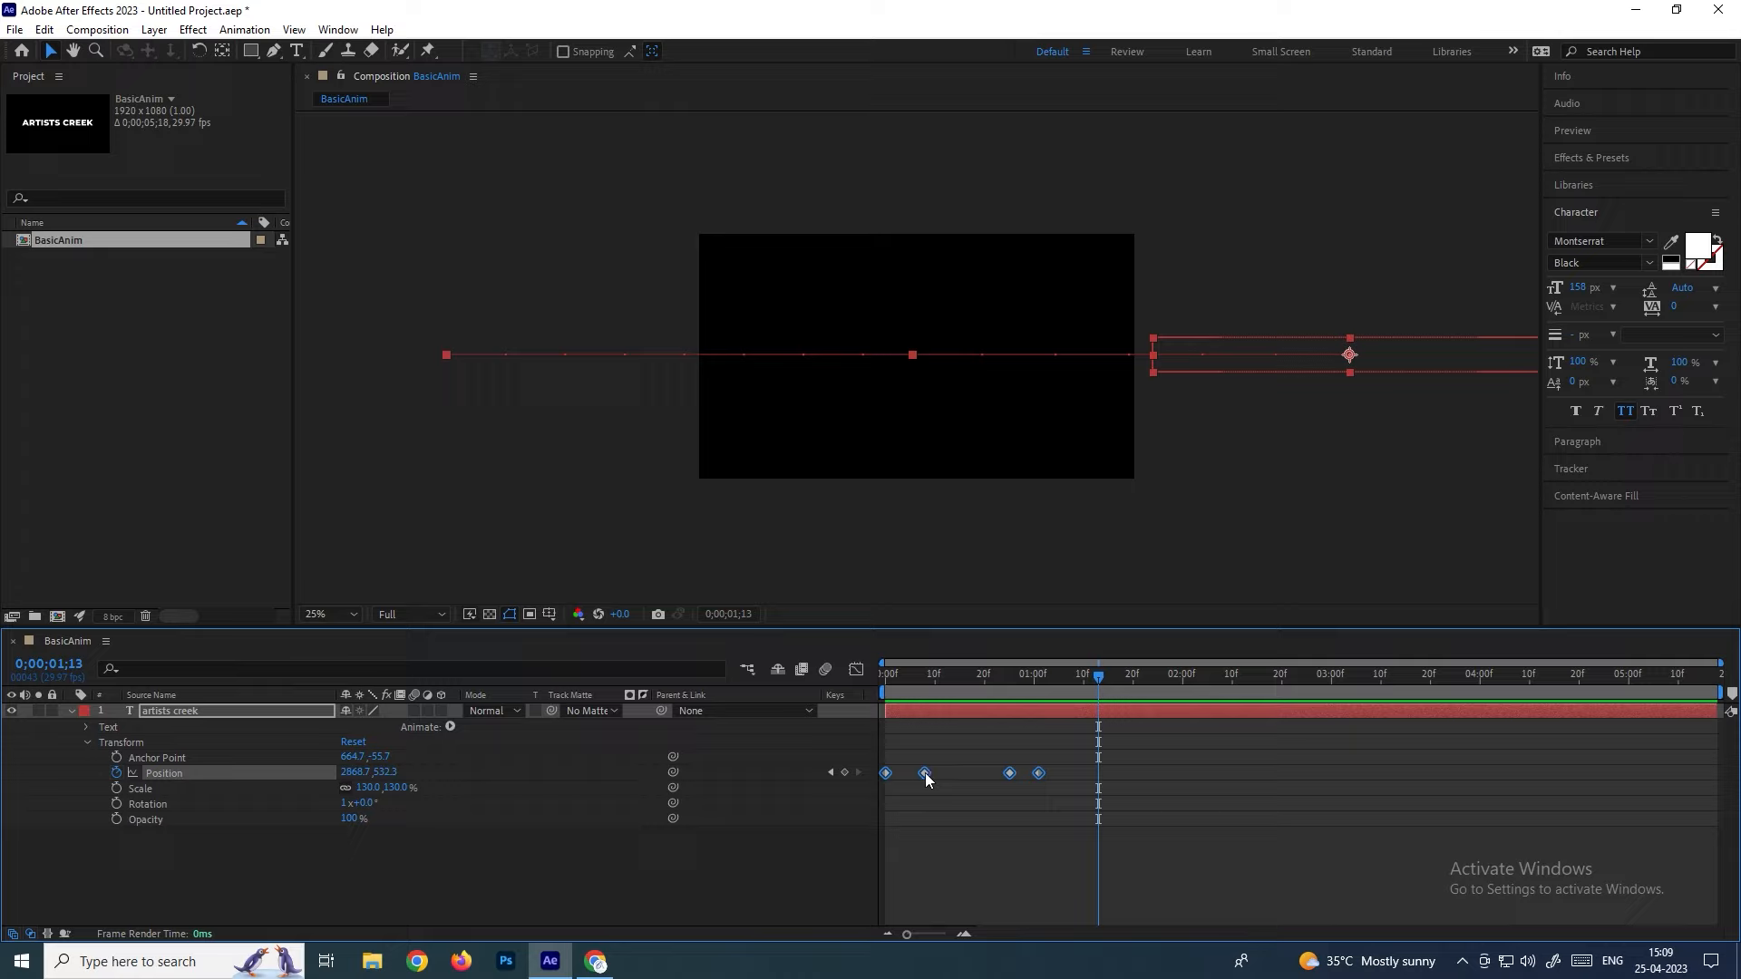
drag(923, 774, 1053, 791)
mouse_move(941, 773)
mouse_down()
mouse_move(884, 777)
mouse_move(966, 785)
mouse_up()
key(ctrl+z)
click(1030, 758)
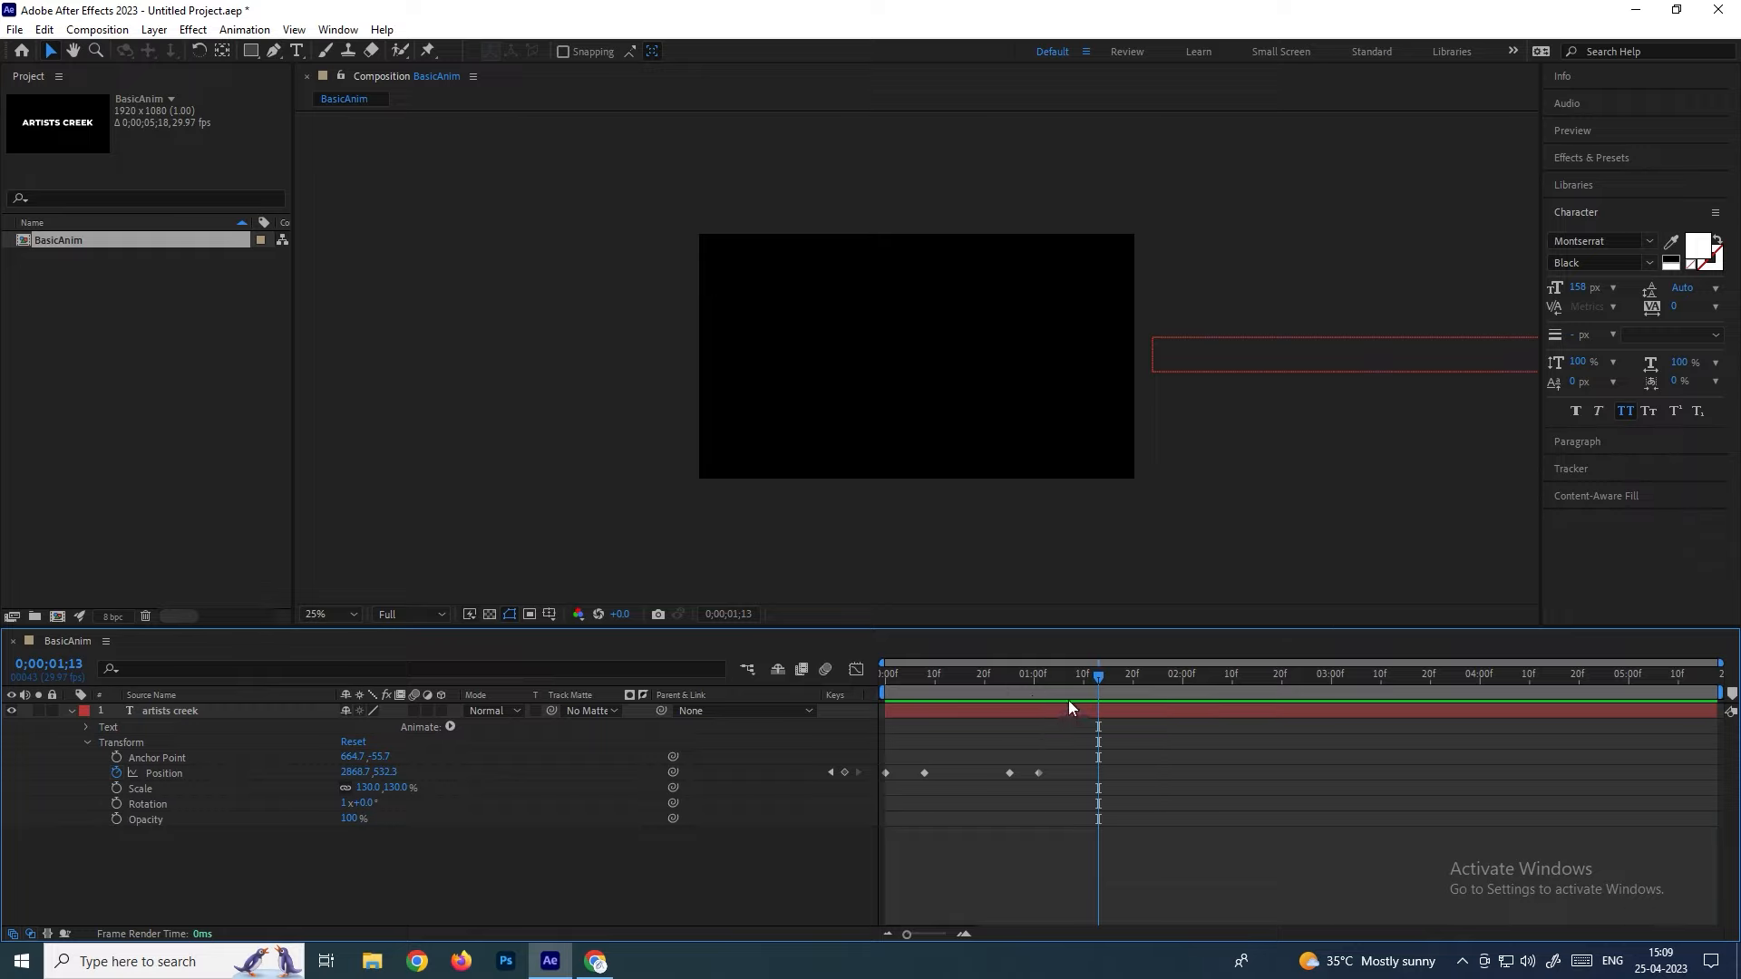
Move all four Position keyframes later together so the first sits at about 0;00;02;02, and play from the start
drag(1051, 684, 856, 689)
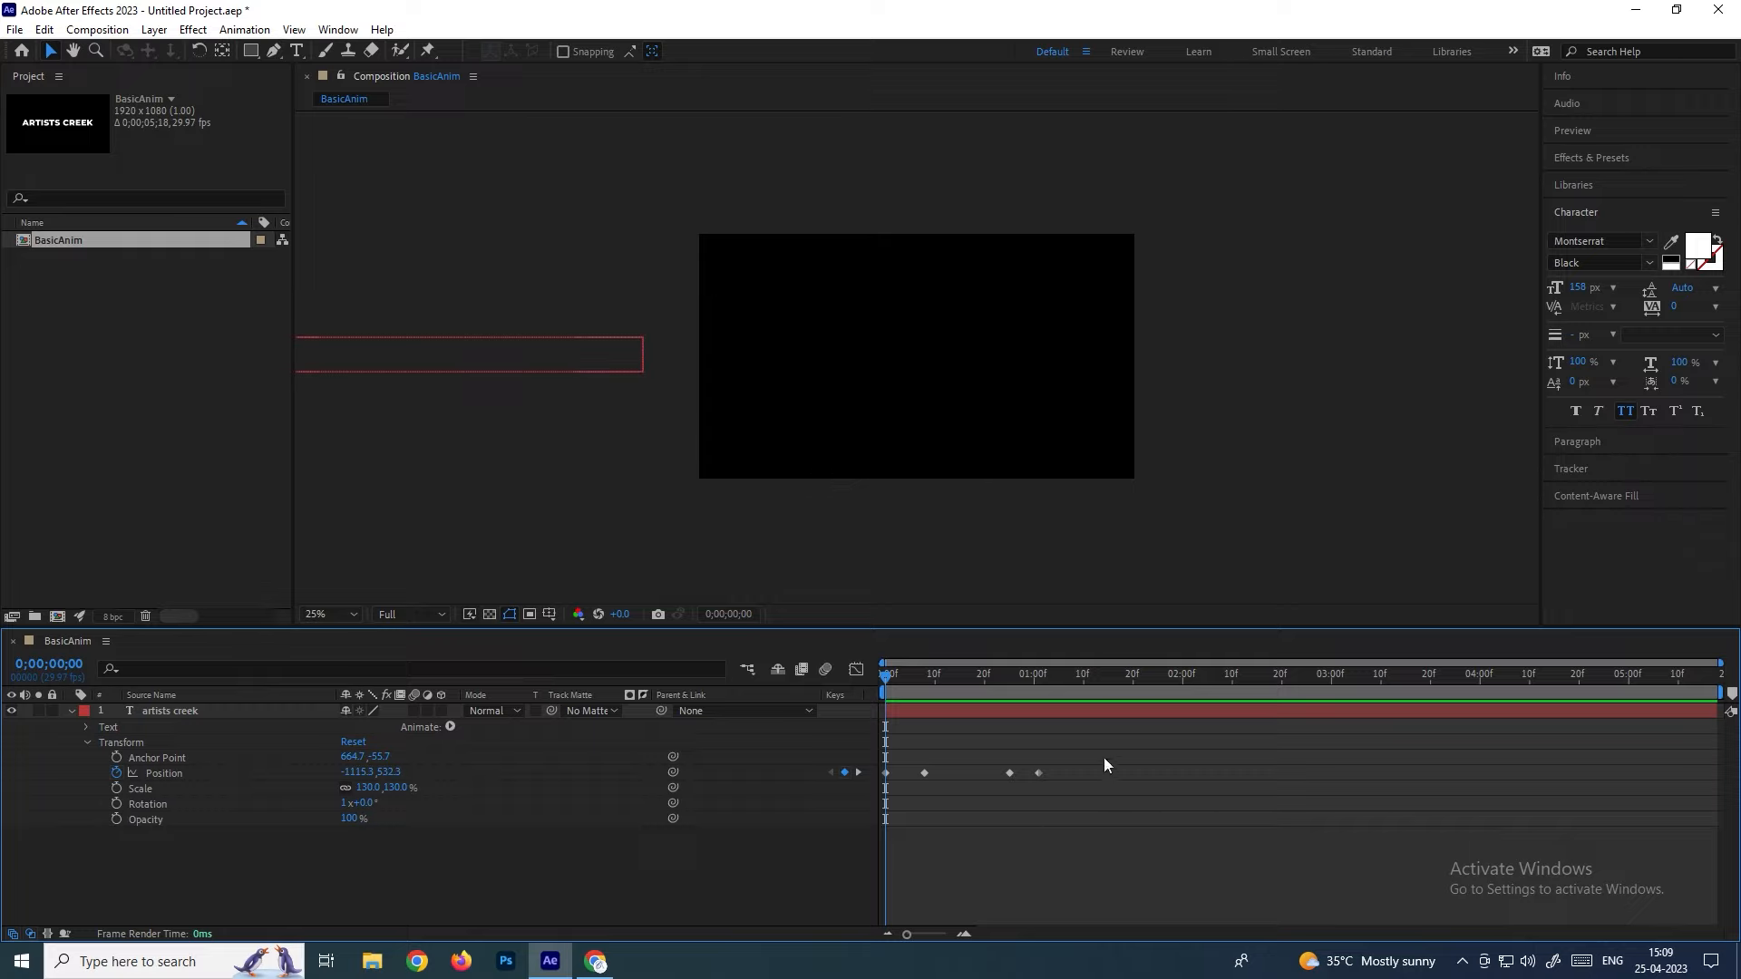
drag(1103, 760, 881, 787)
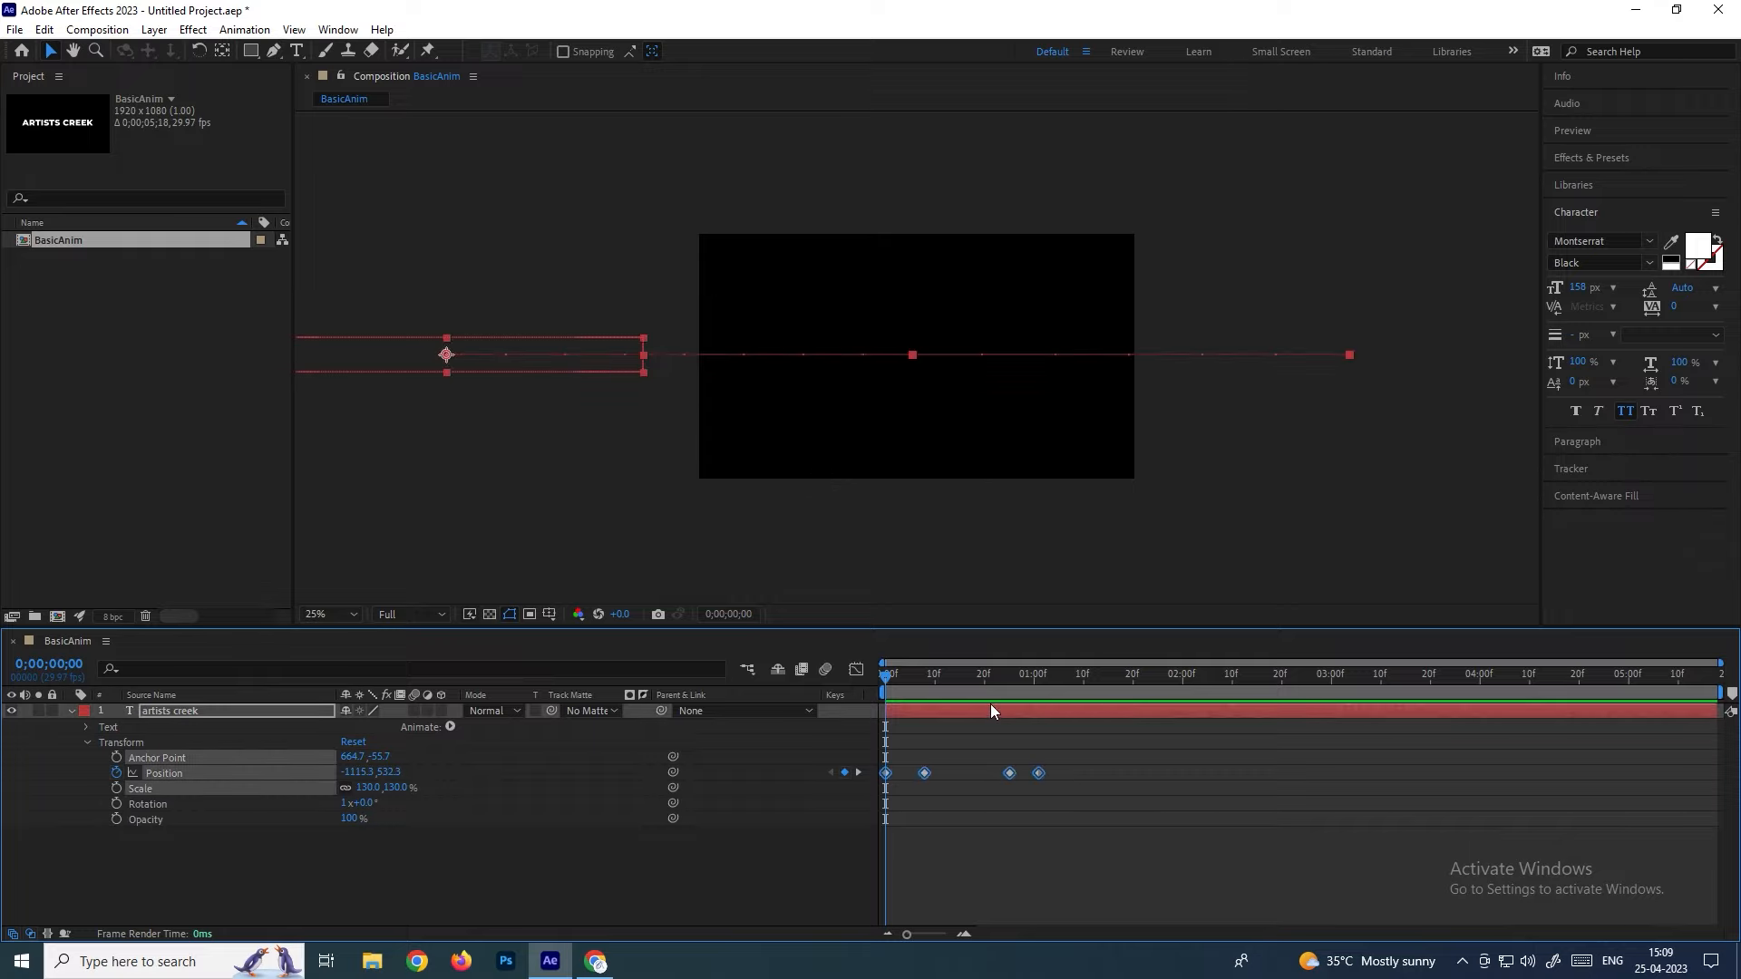
drag(927, 778, 1237, 772)
click(945, 678)
click(884, 700)
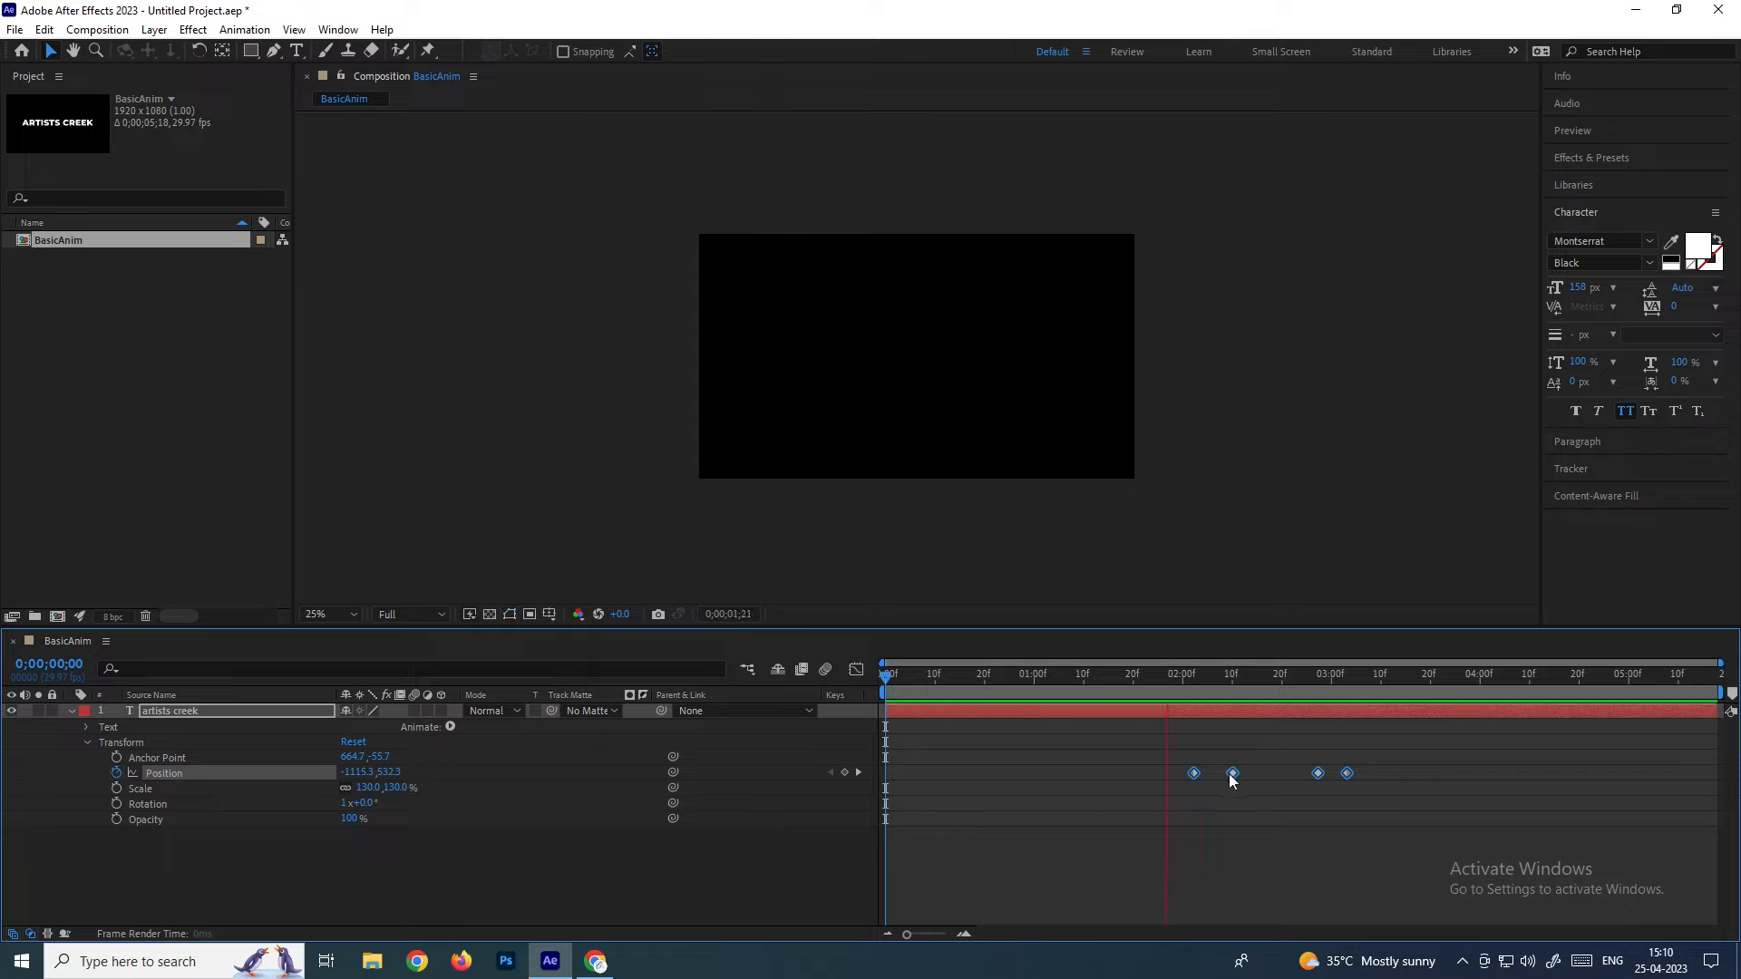
Shift all four Position keyframes later to about 0;00;03;01, and move them back so the first sits at 0;00;00;00
key(space)
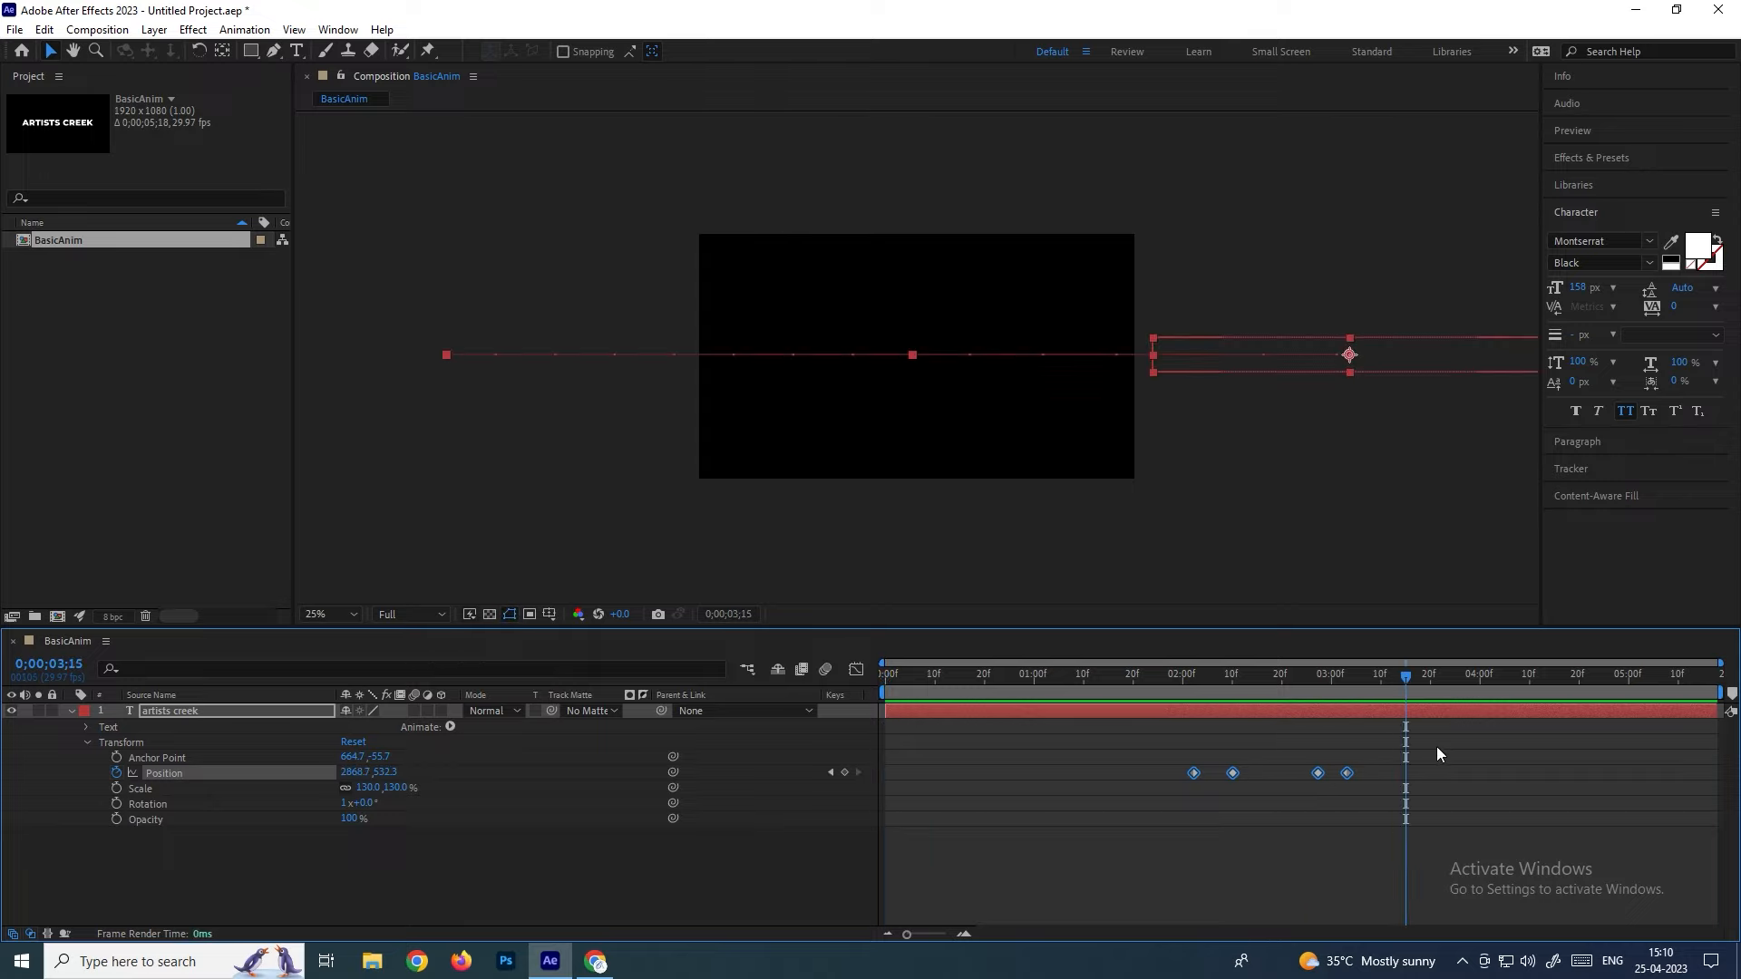
drag(1429, 744, 1137, 804)
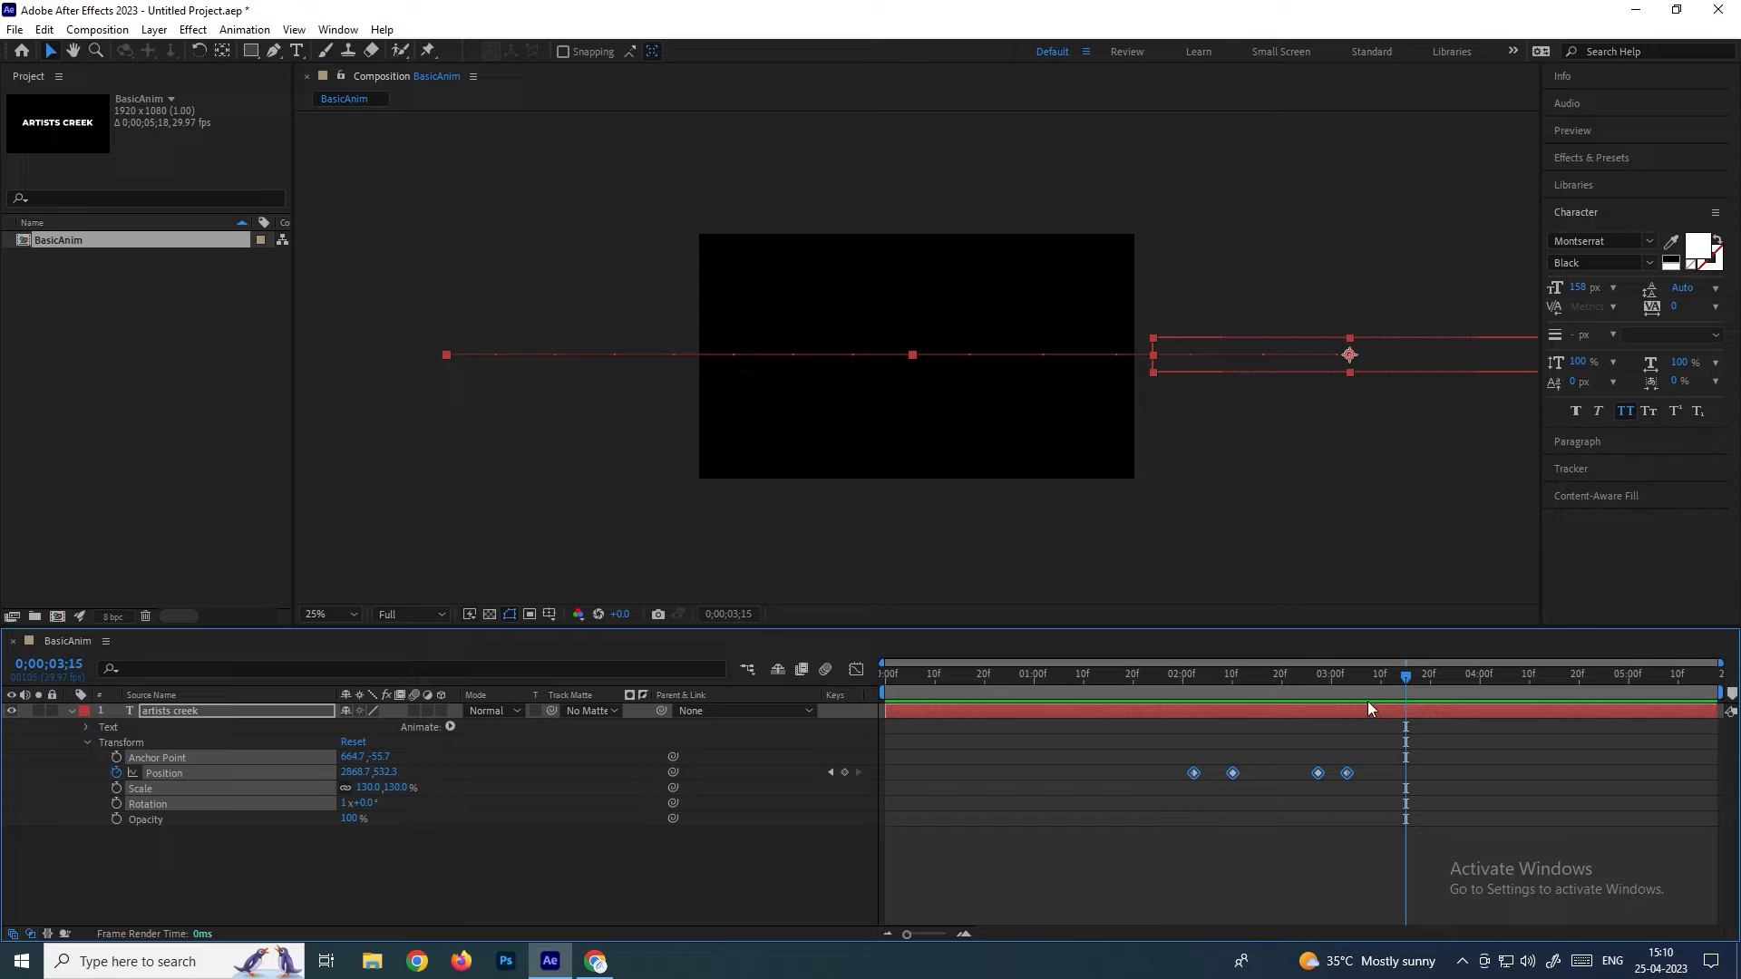
drag(1156, 740, 1412, 803)
drag(1204, 771, 1339, 777)
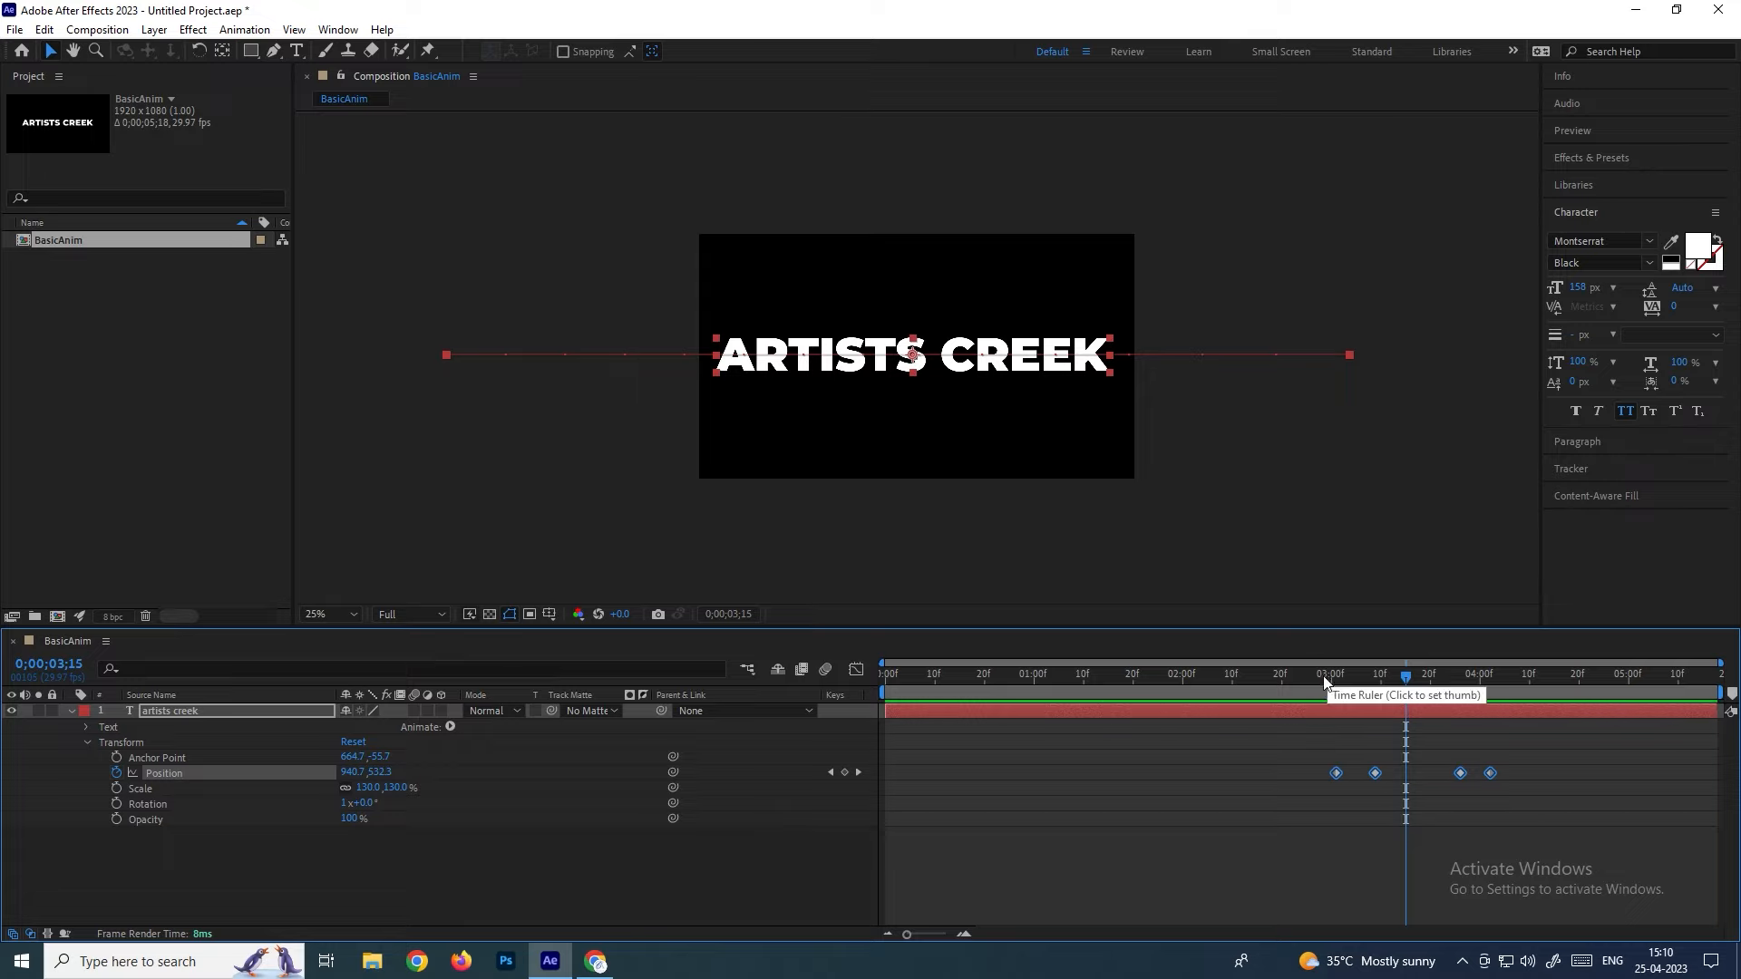
drag(1326, 679, 1490, 712)
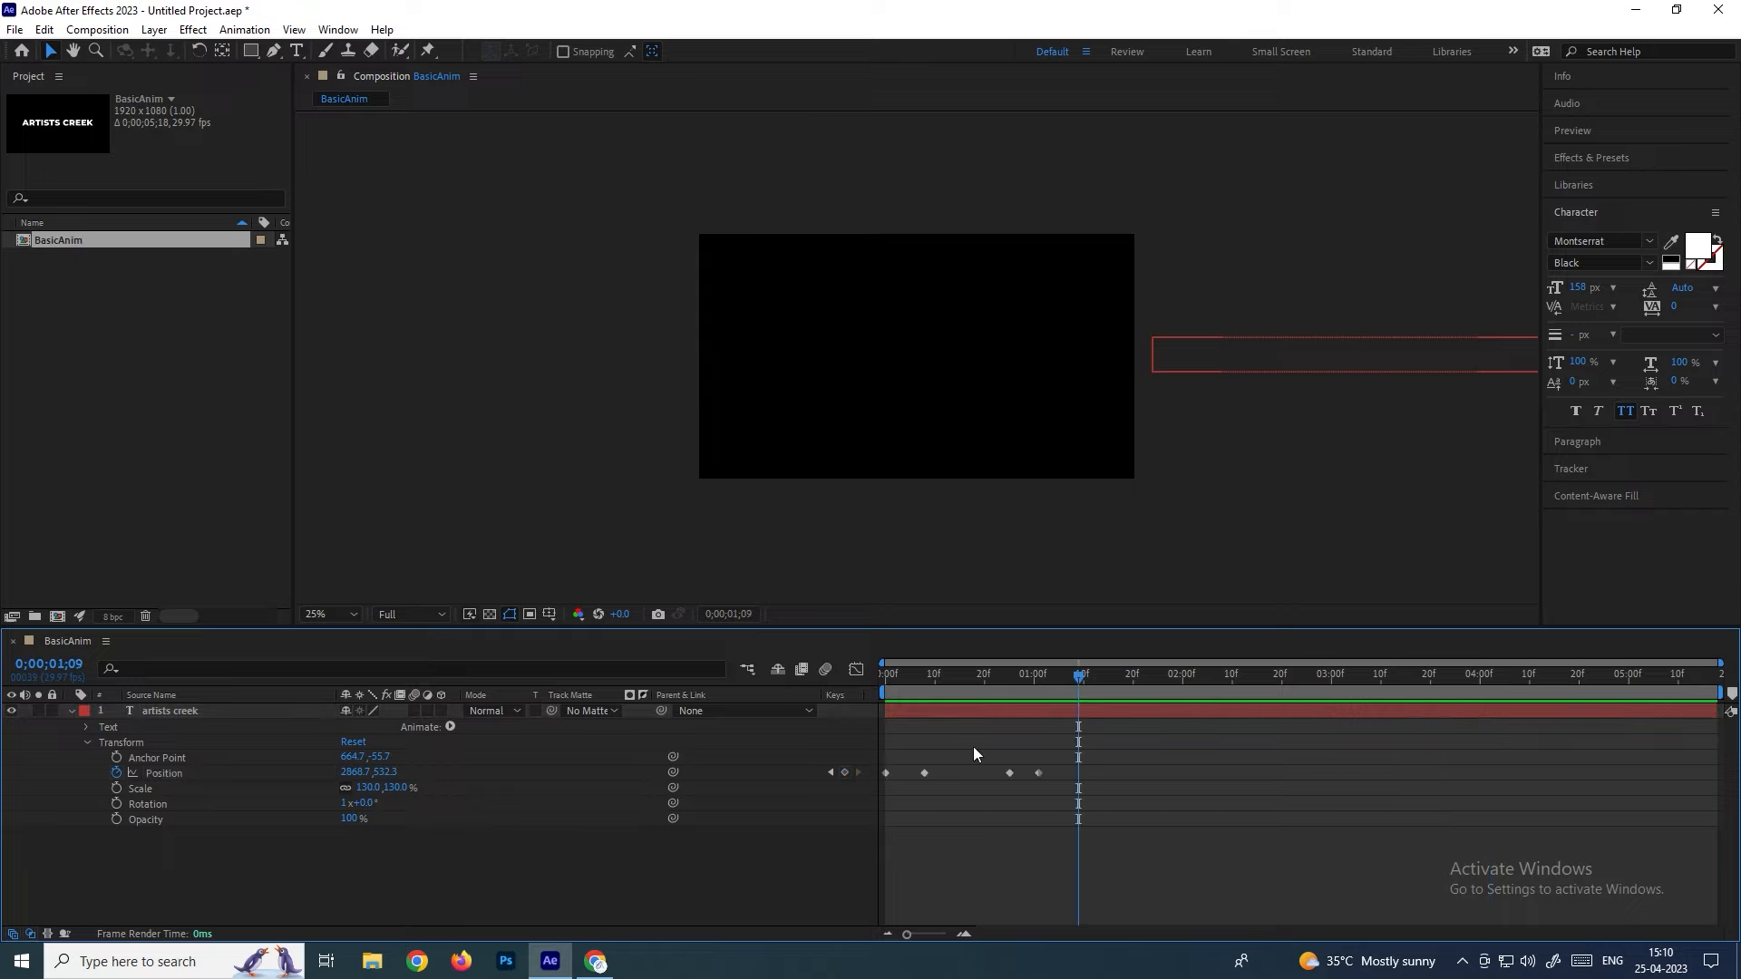
Play the ARTISTS CREEK title animation from the start and return to 0;00;00;00
drag(1034, 678, 869, 686)
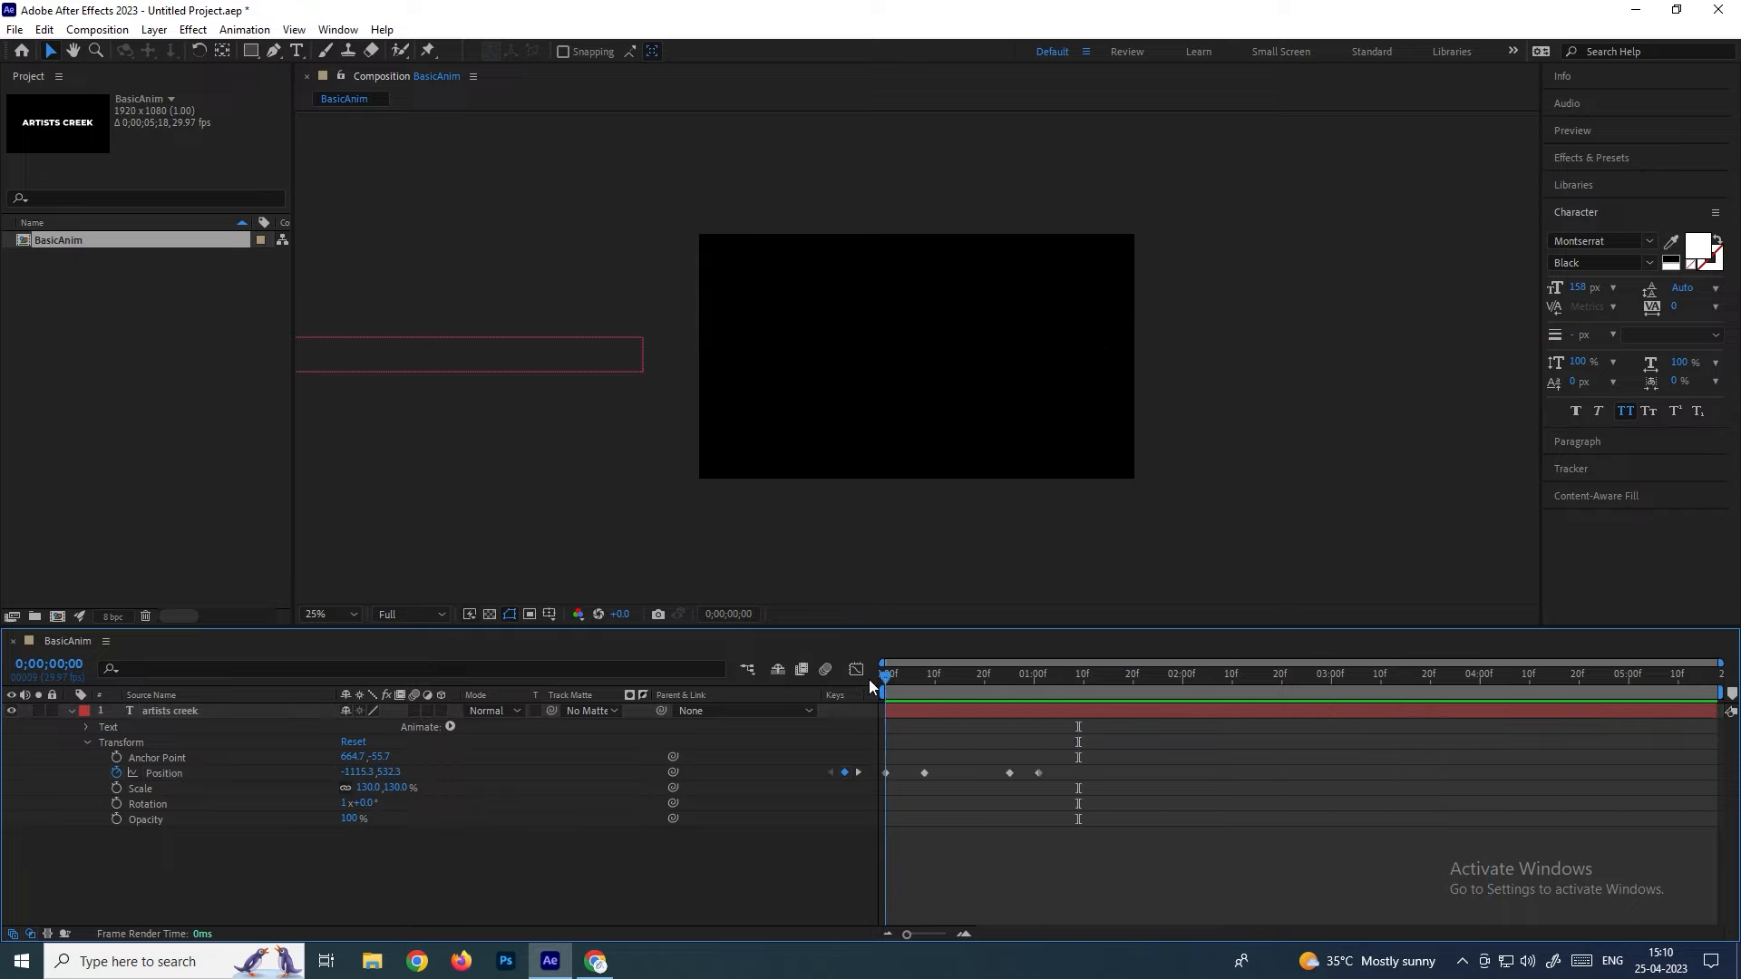
key(space)
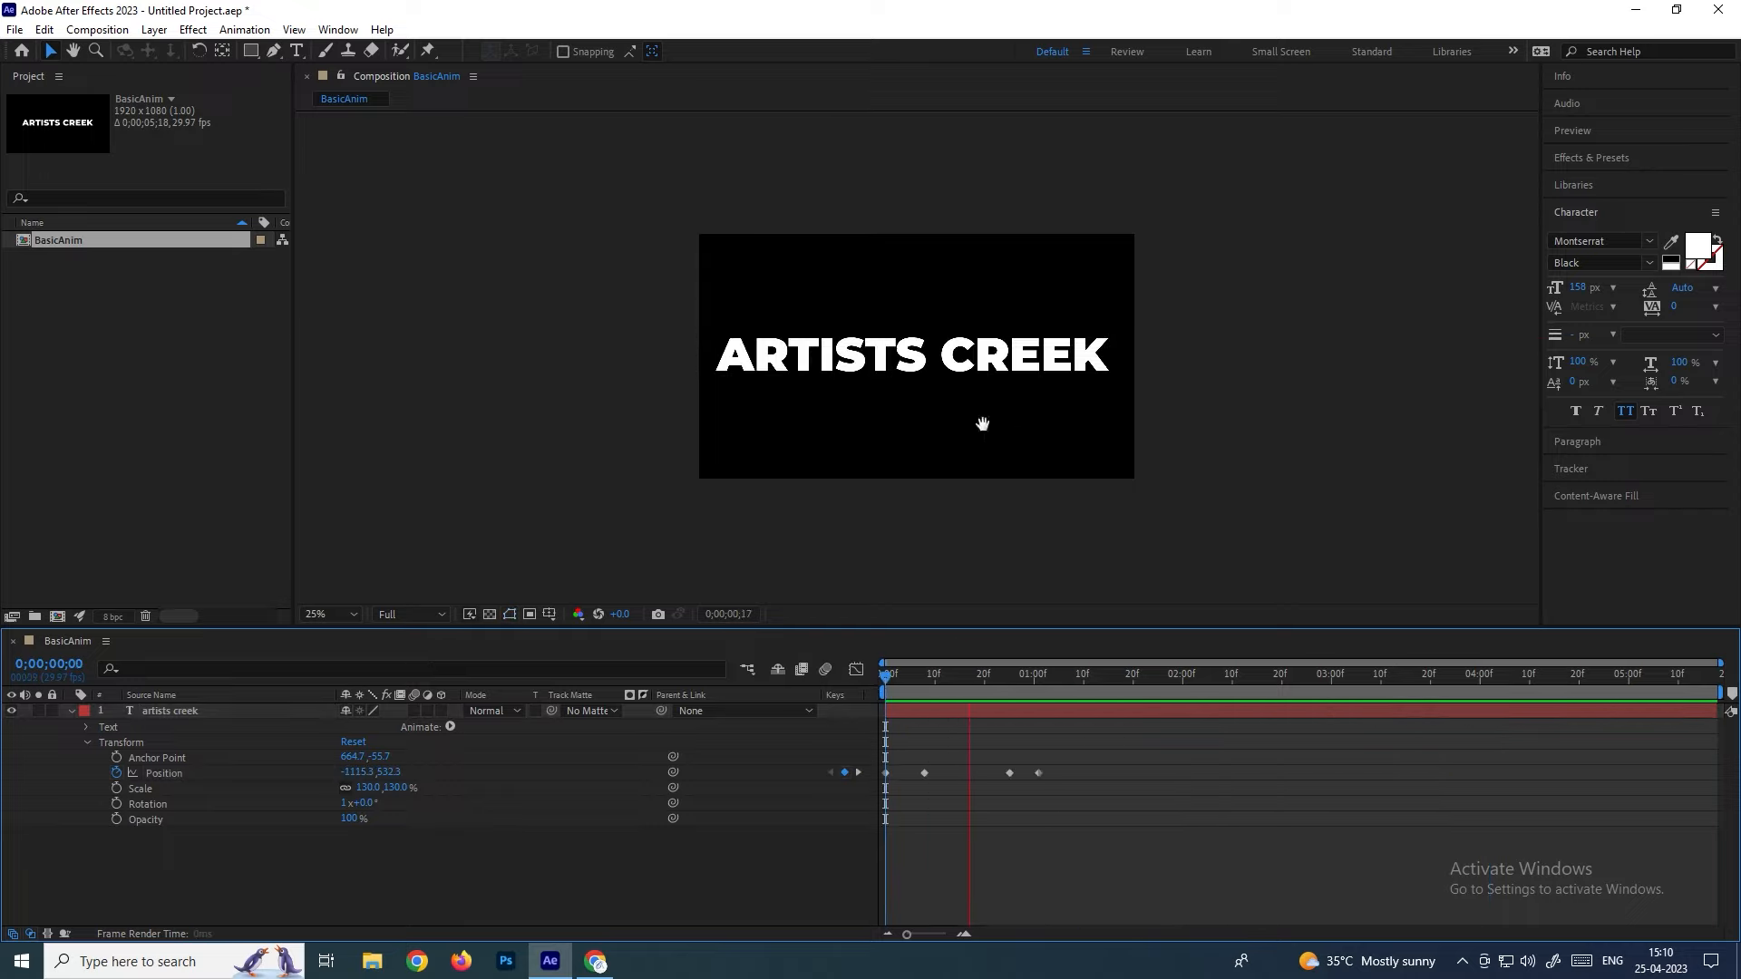
key(space)
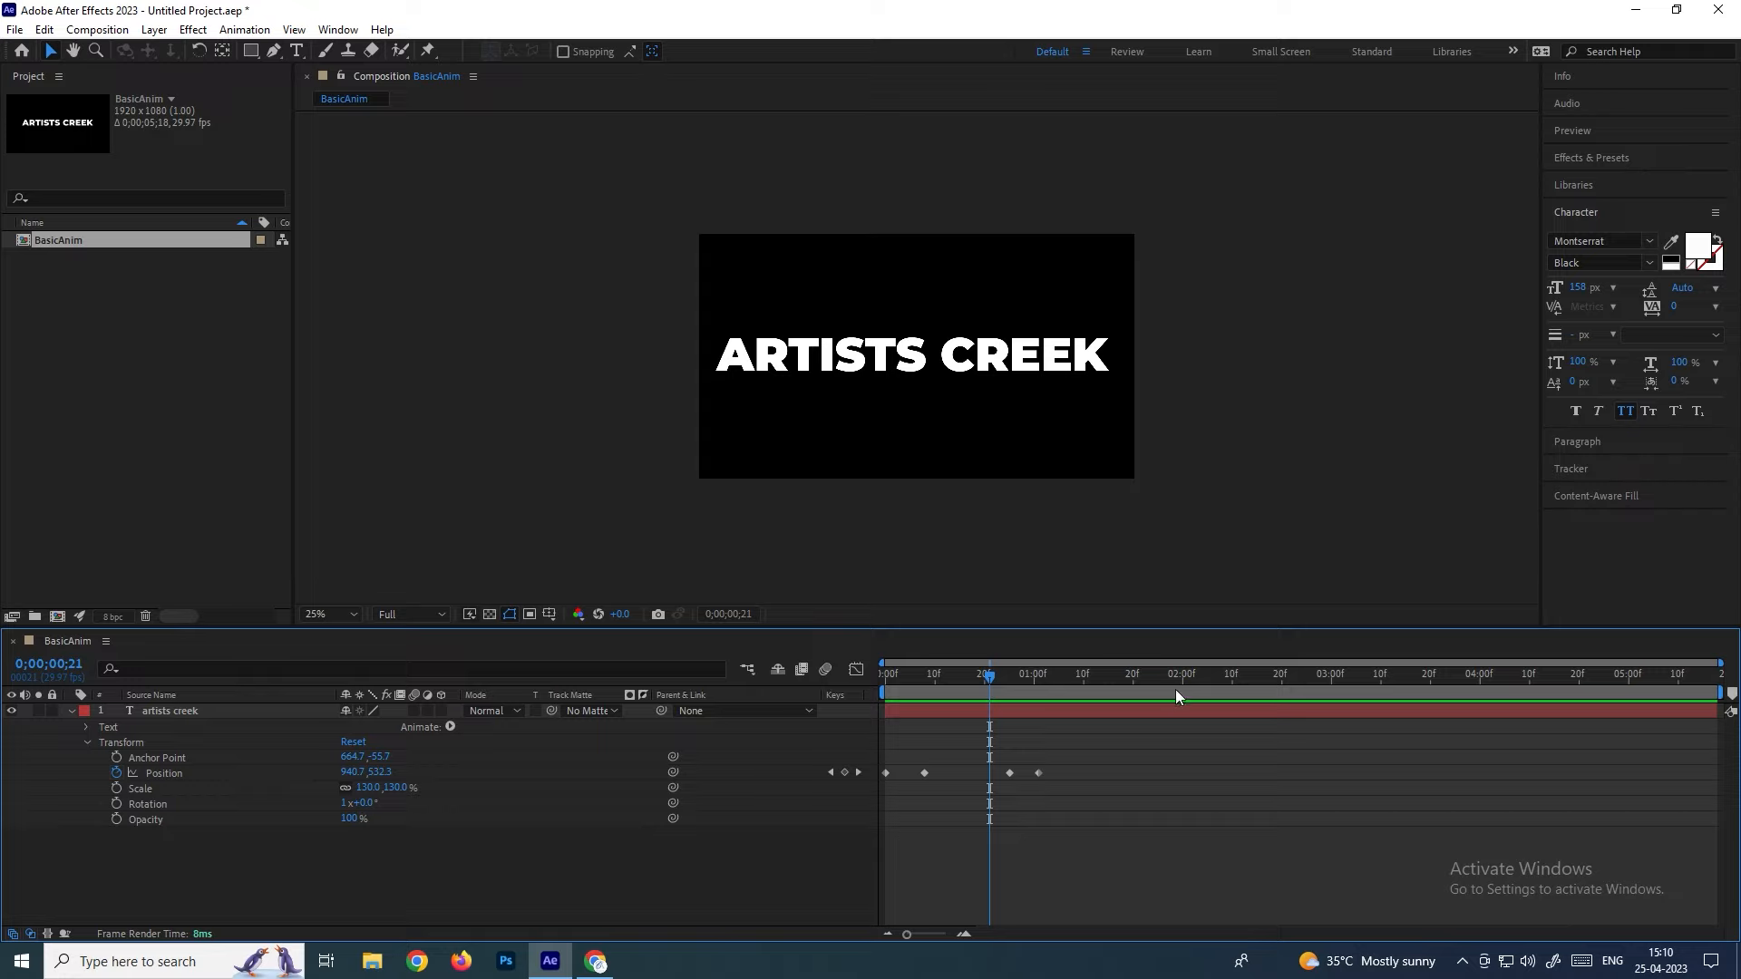
drag(999, 680, 885, 675)
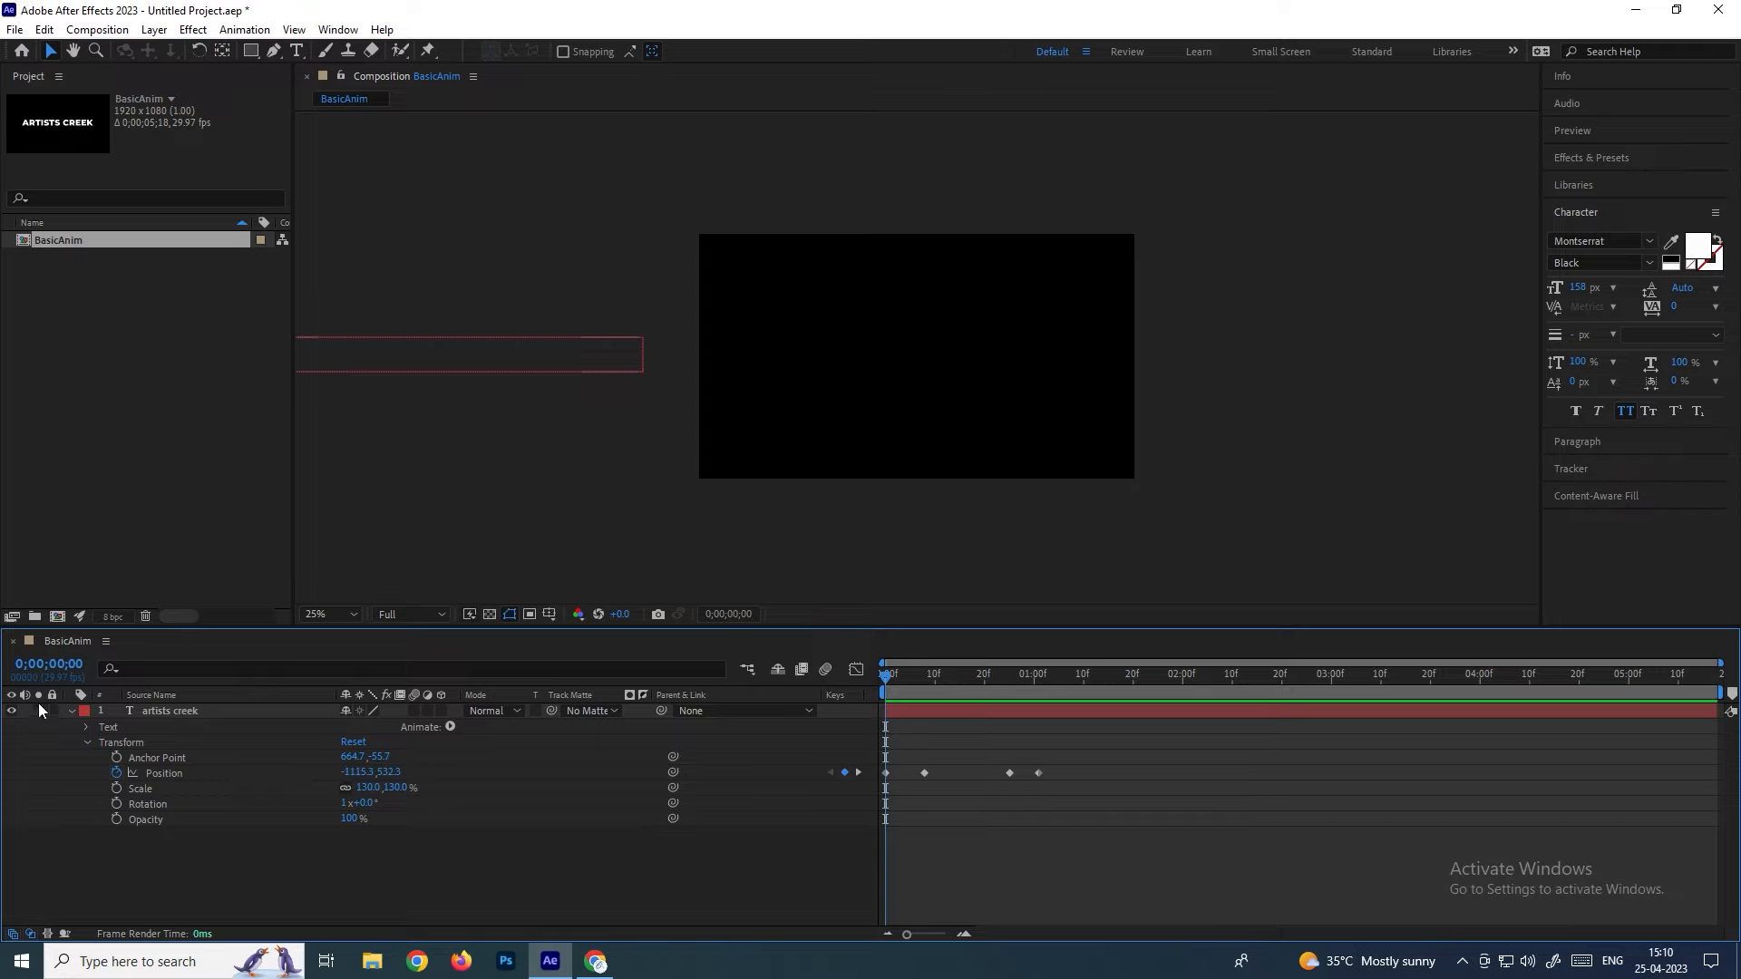
Duplicate the artists creek text layer and change the copy's text to "after effects"
click(72, 711)
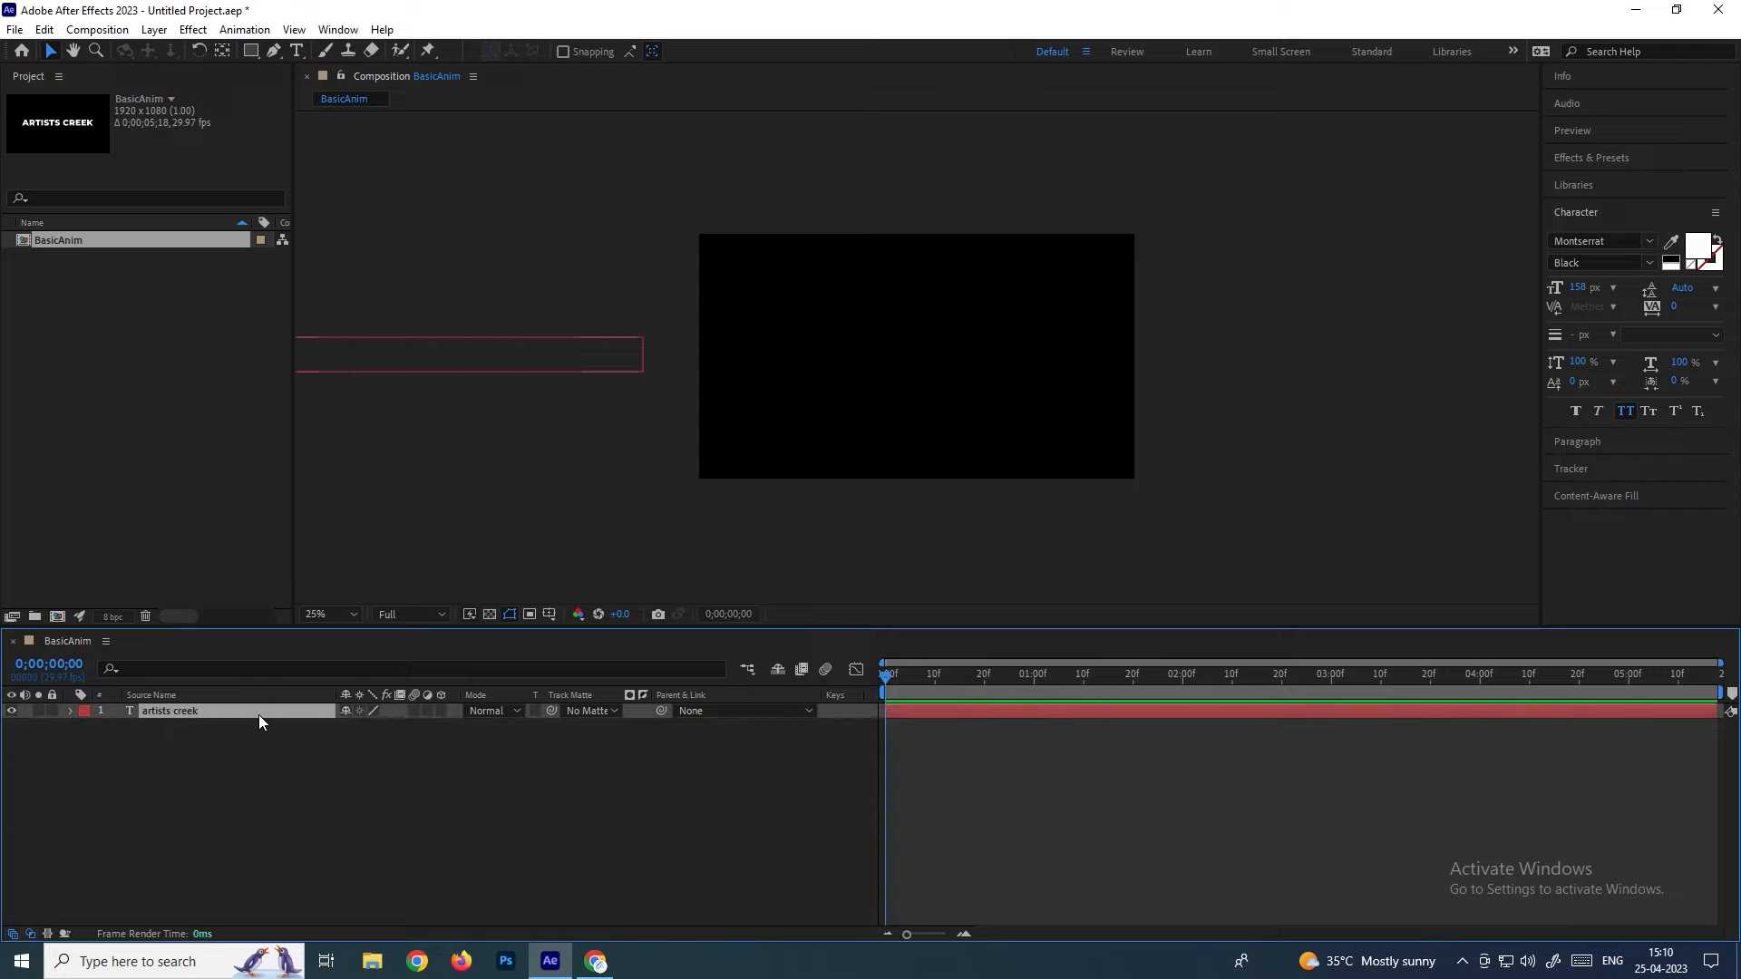
click(258, 715)
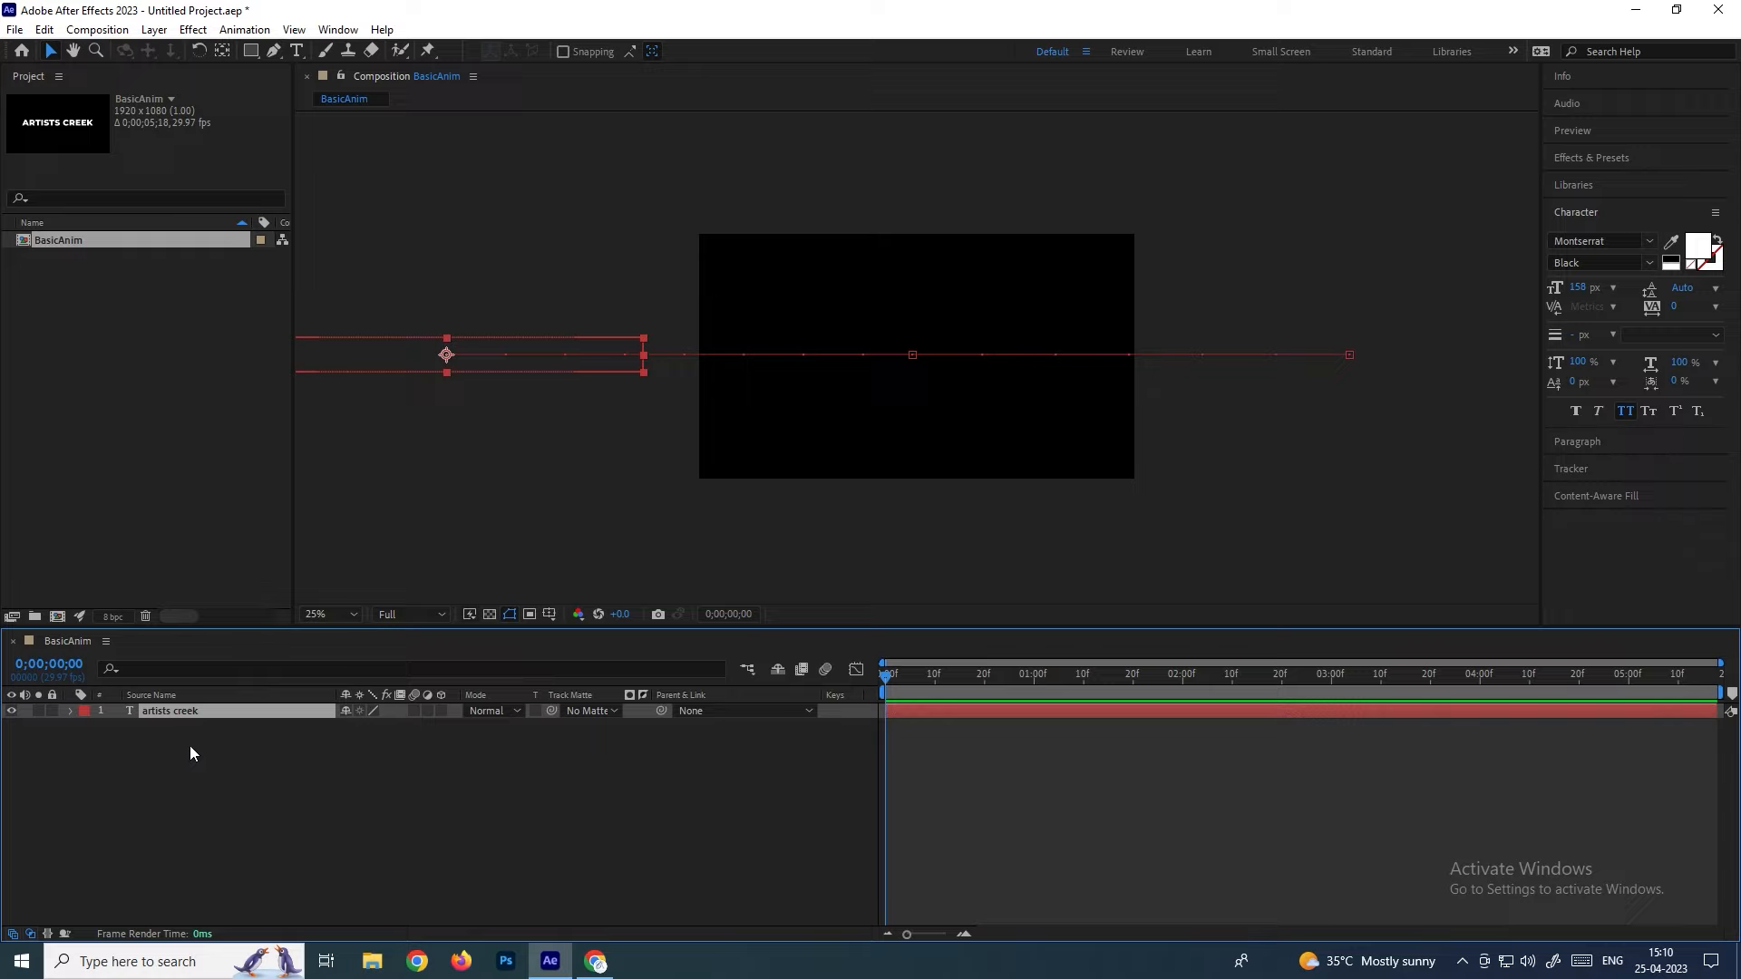
key(ctrl+d)
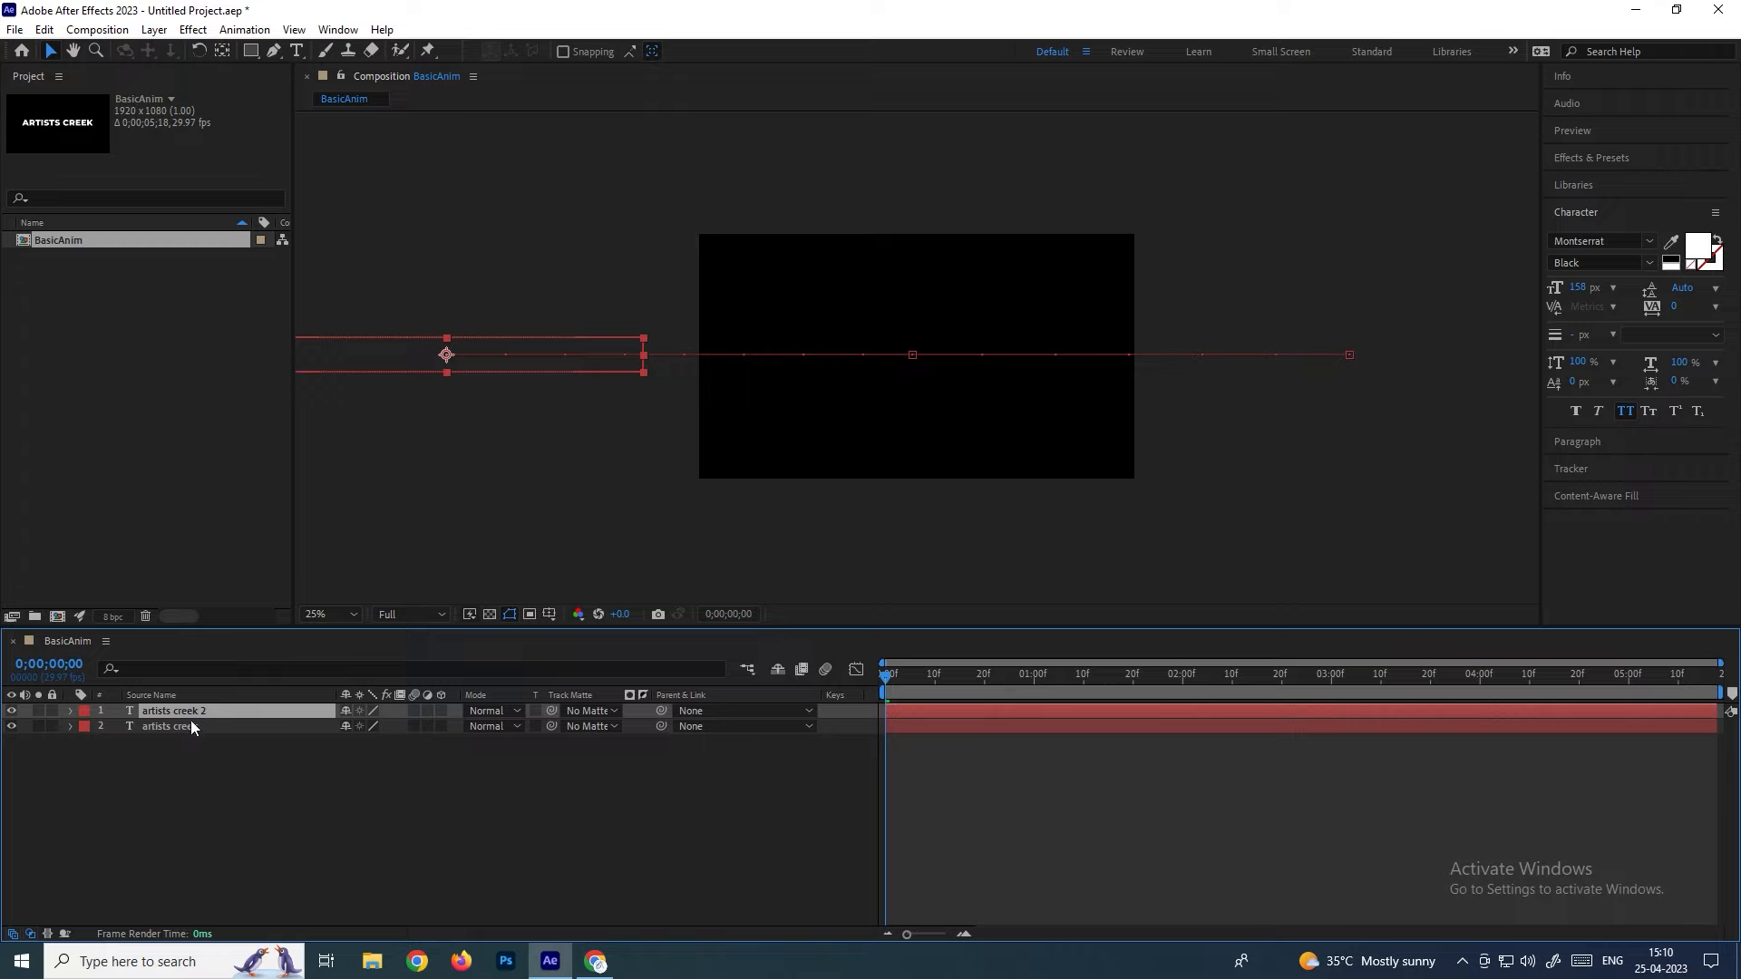
key(space)
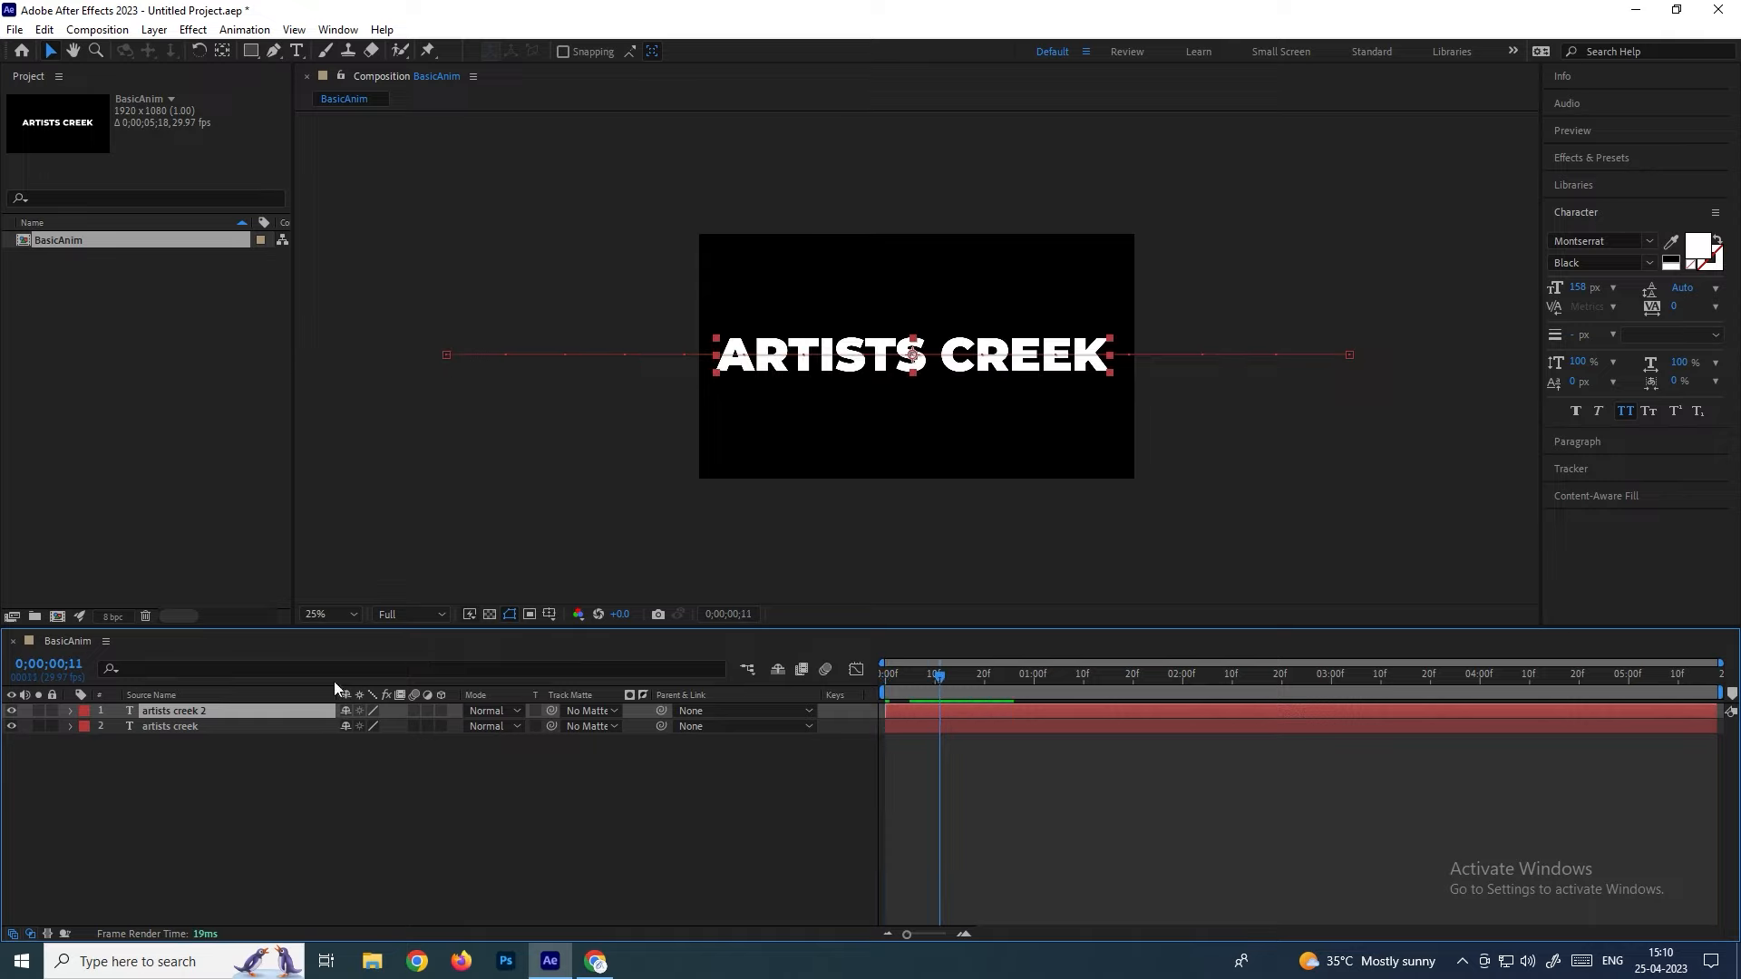
double_click(862, 372)
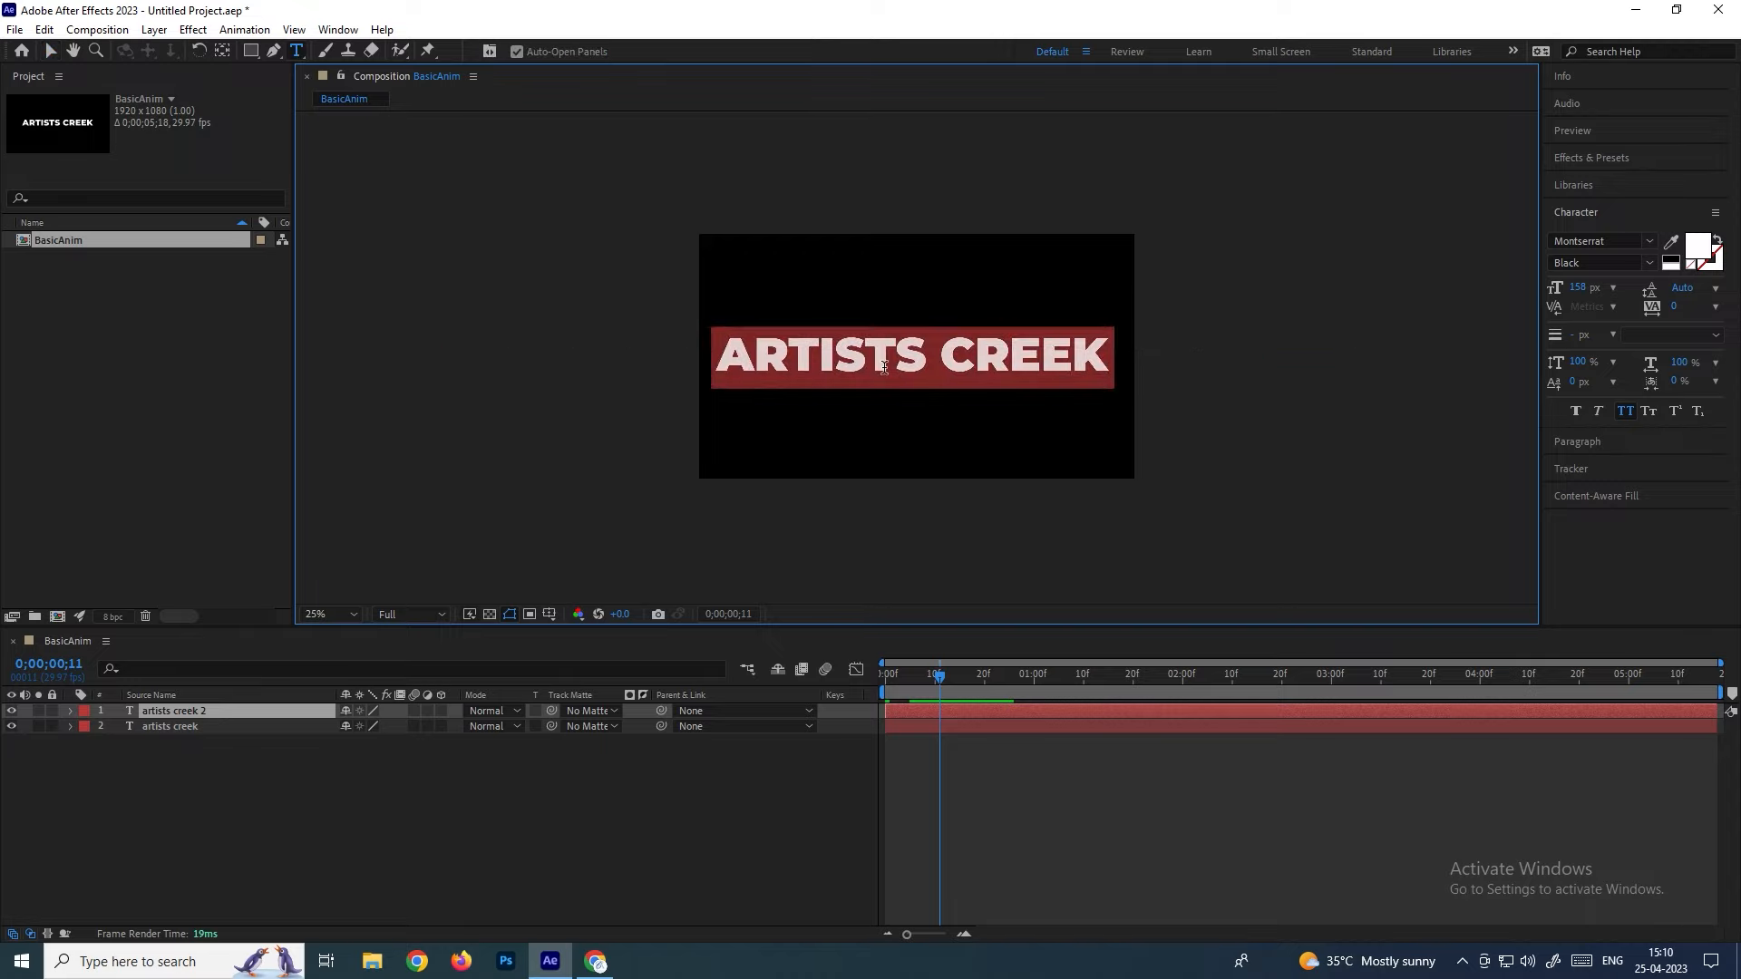
text(aft)
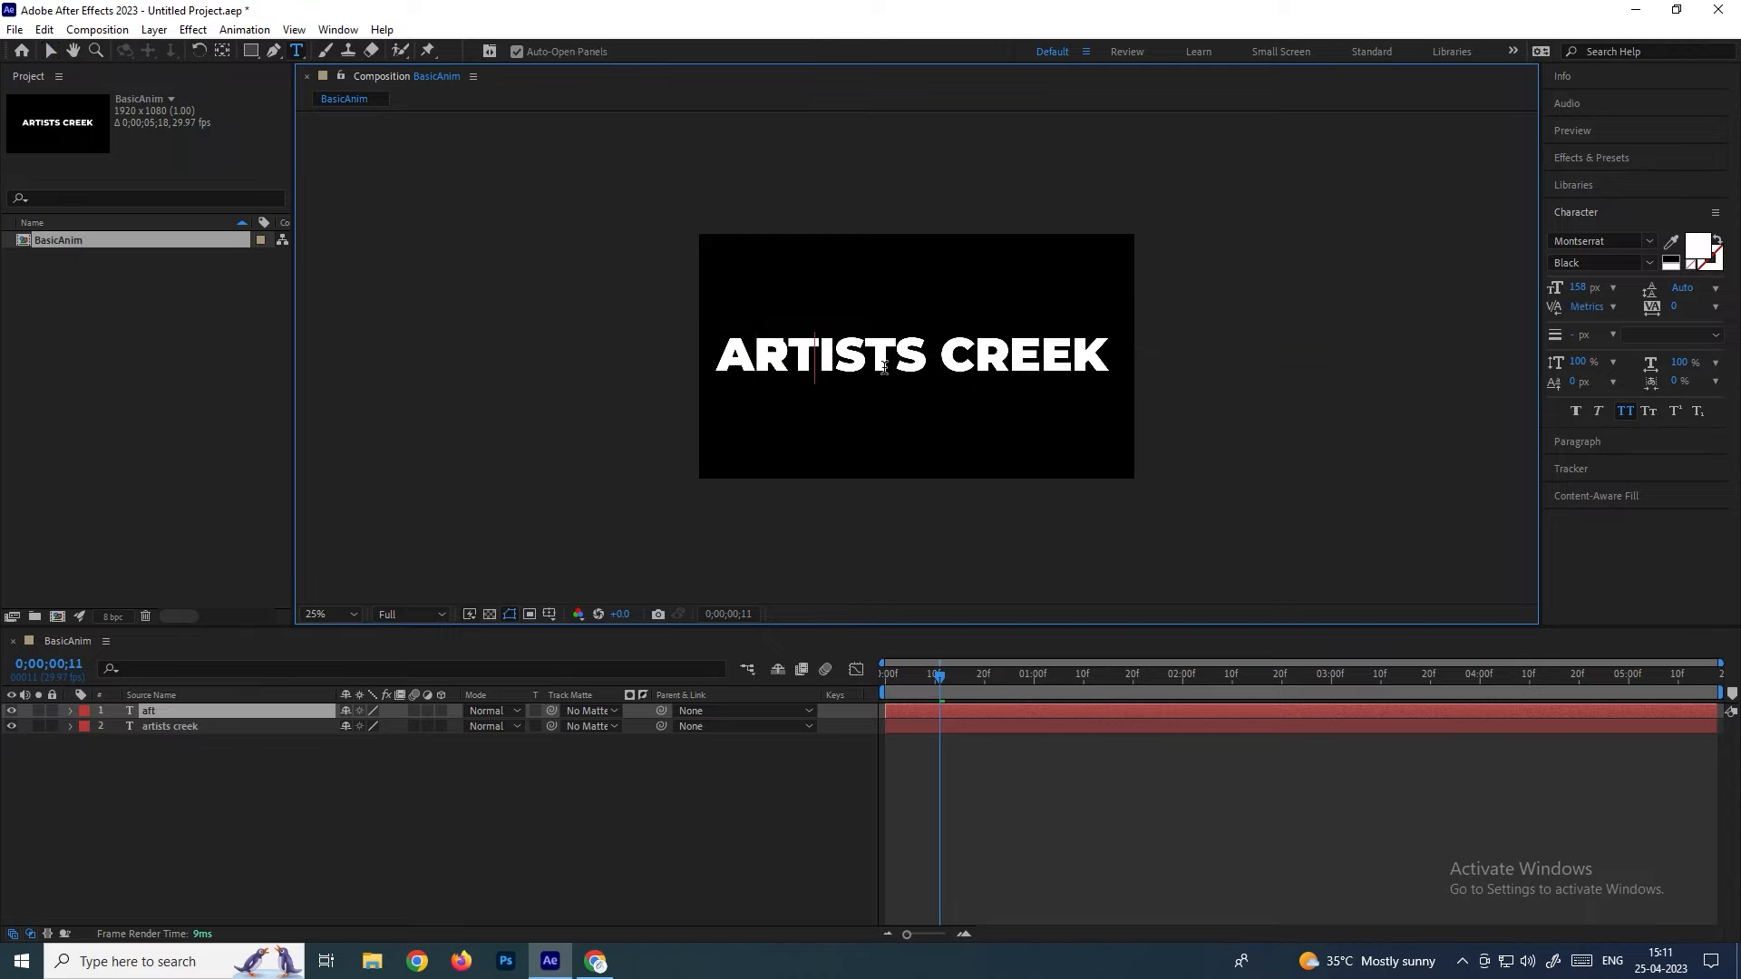
text(er effects)
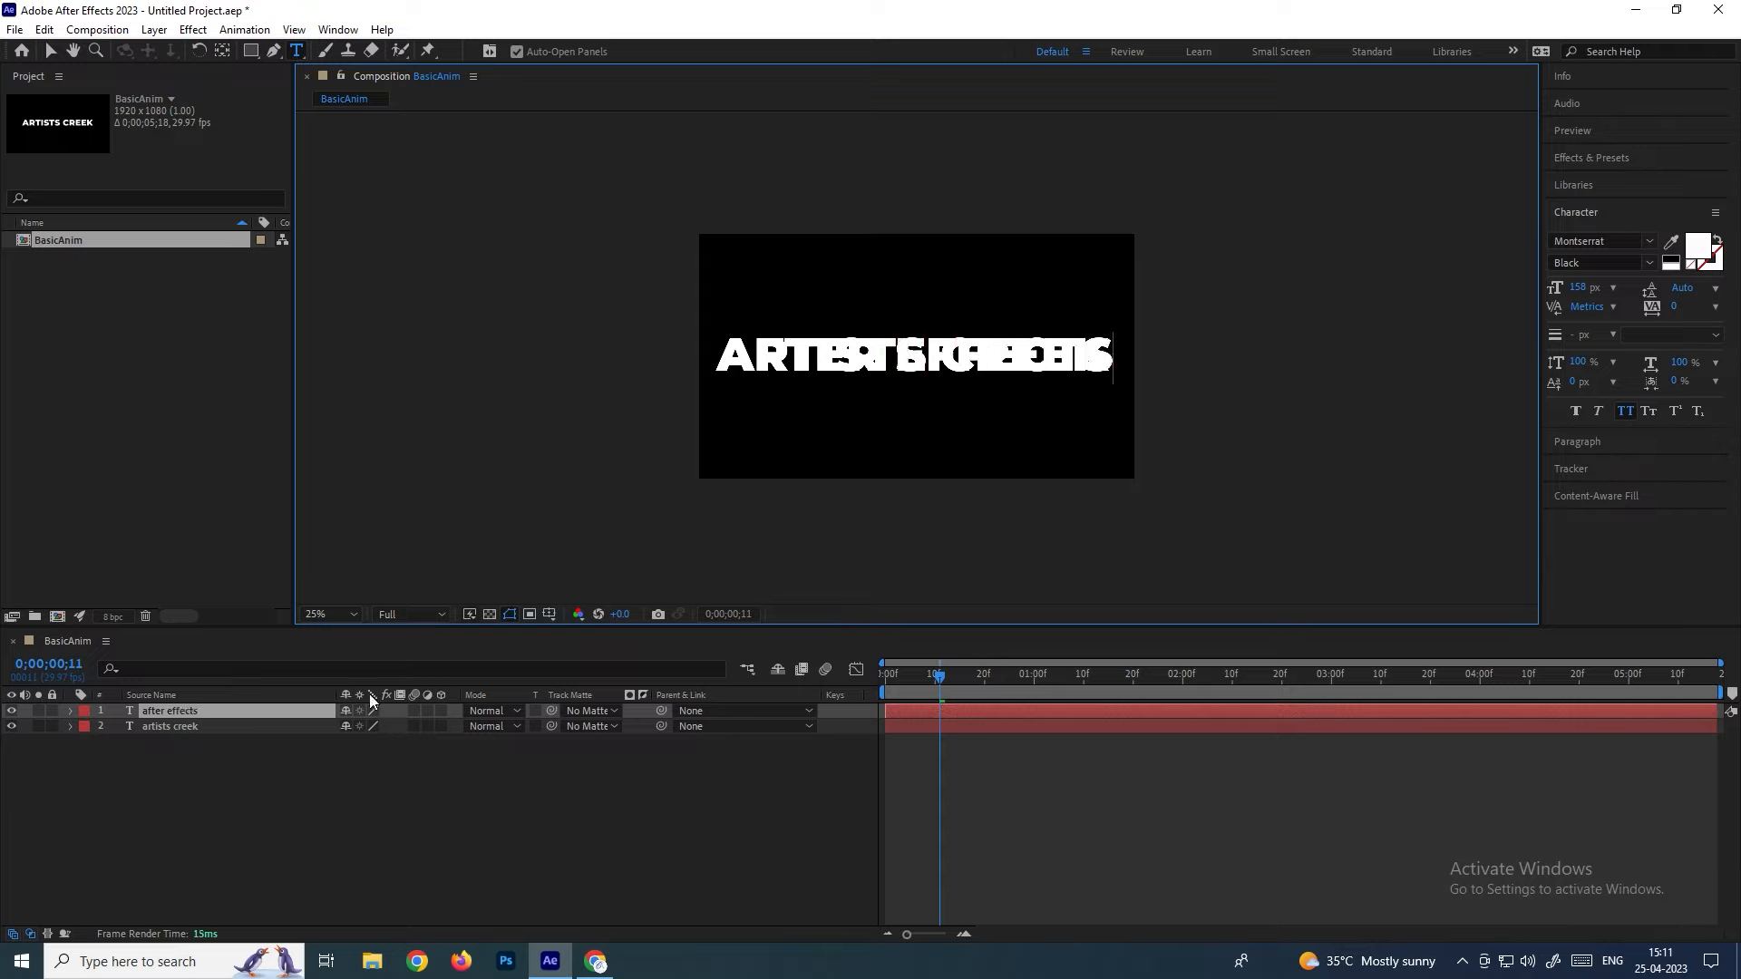
click(197, 769)
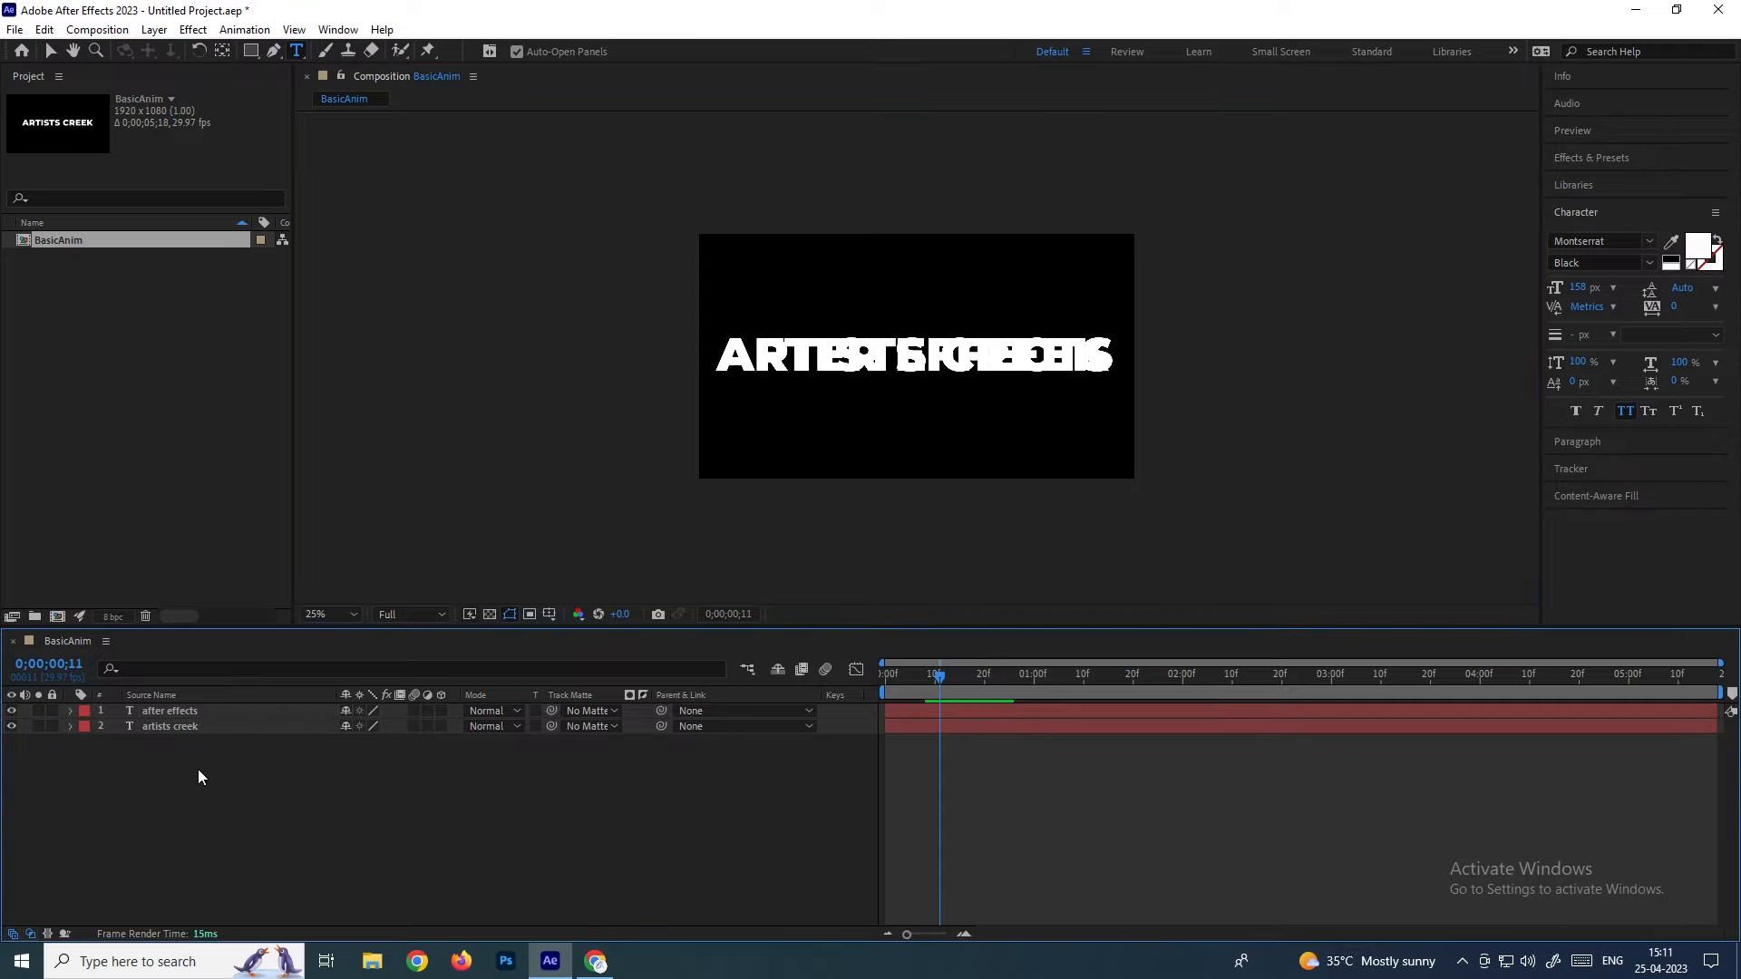
Select both text layers, expand their properties to compare the Position keyframes, and collapse them again
drag(952, 682, 910, 682)
click(192, 727)
shift+click(210, 711)
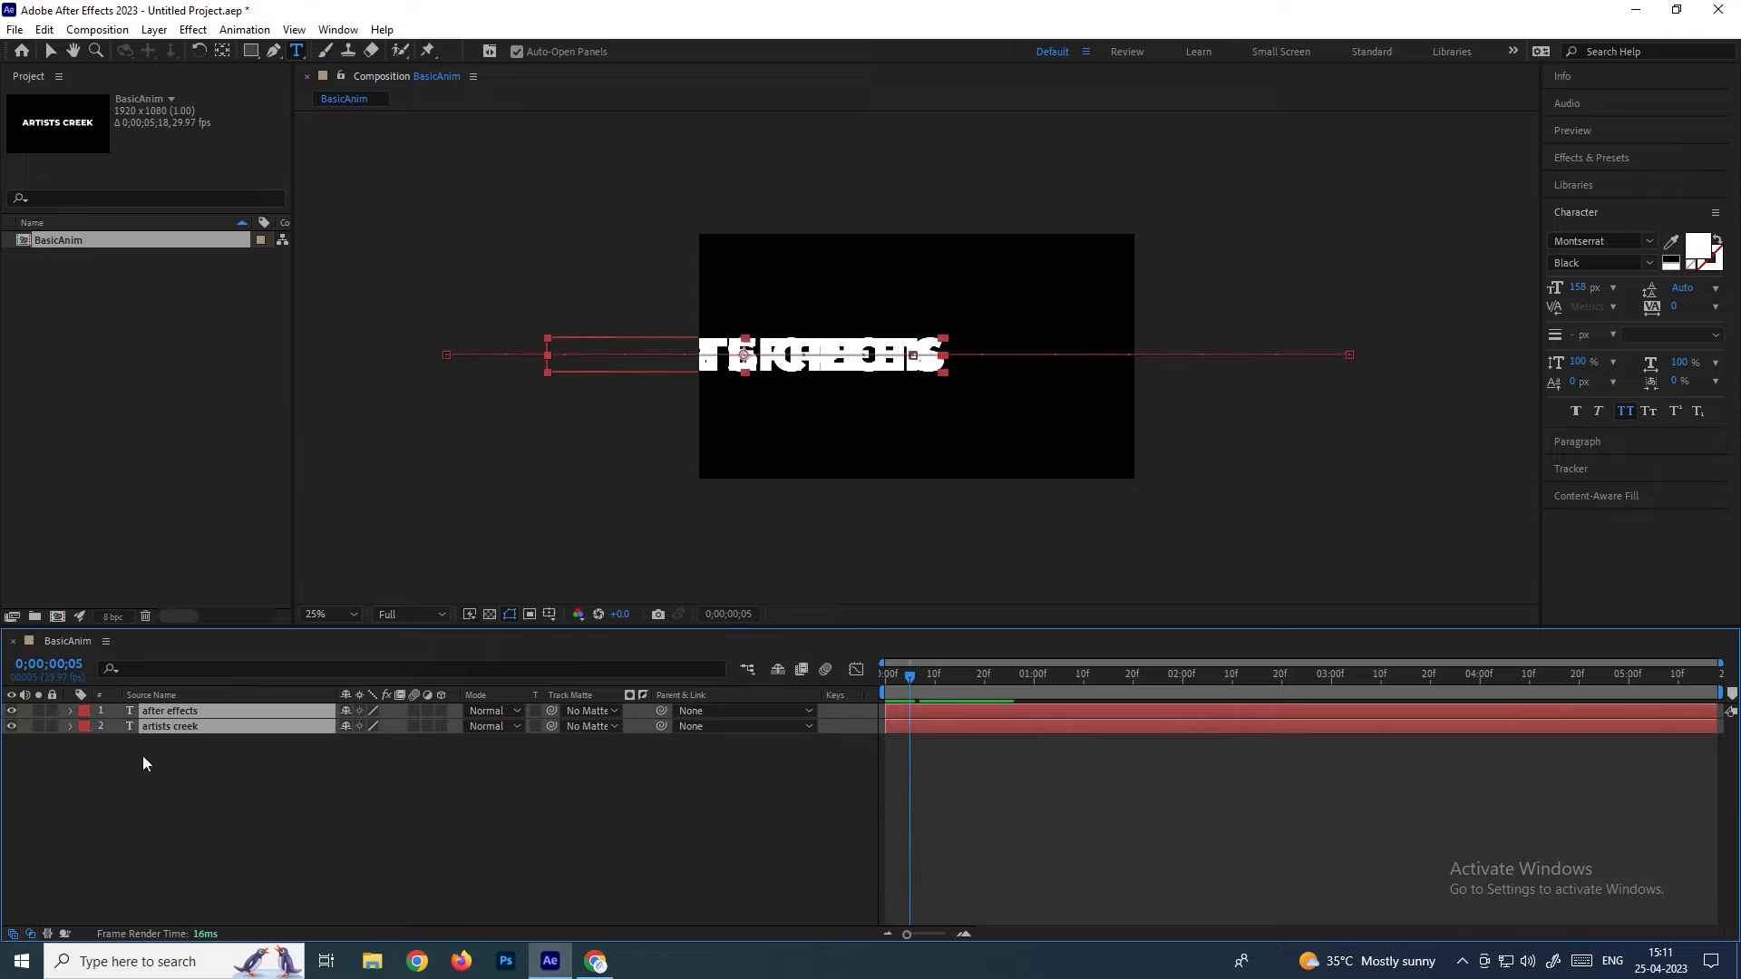
click(72, 711)
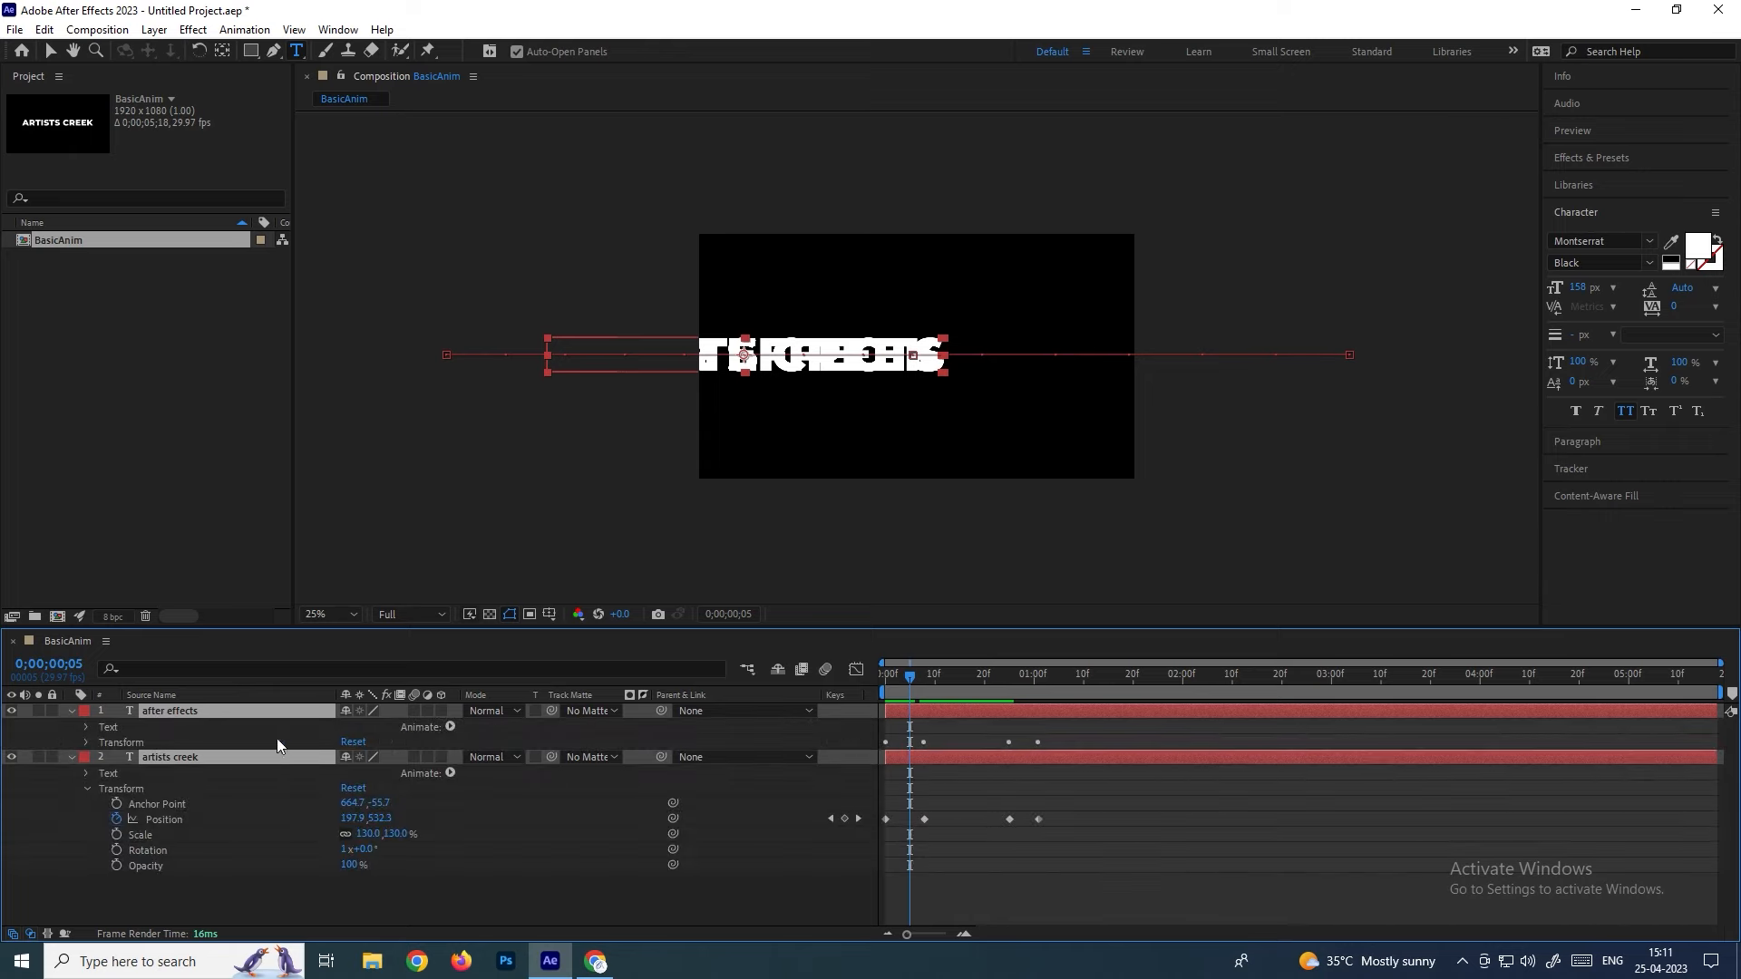
click(72, 758)
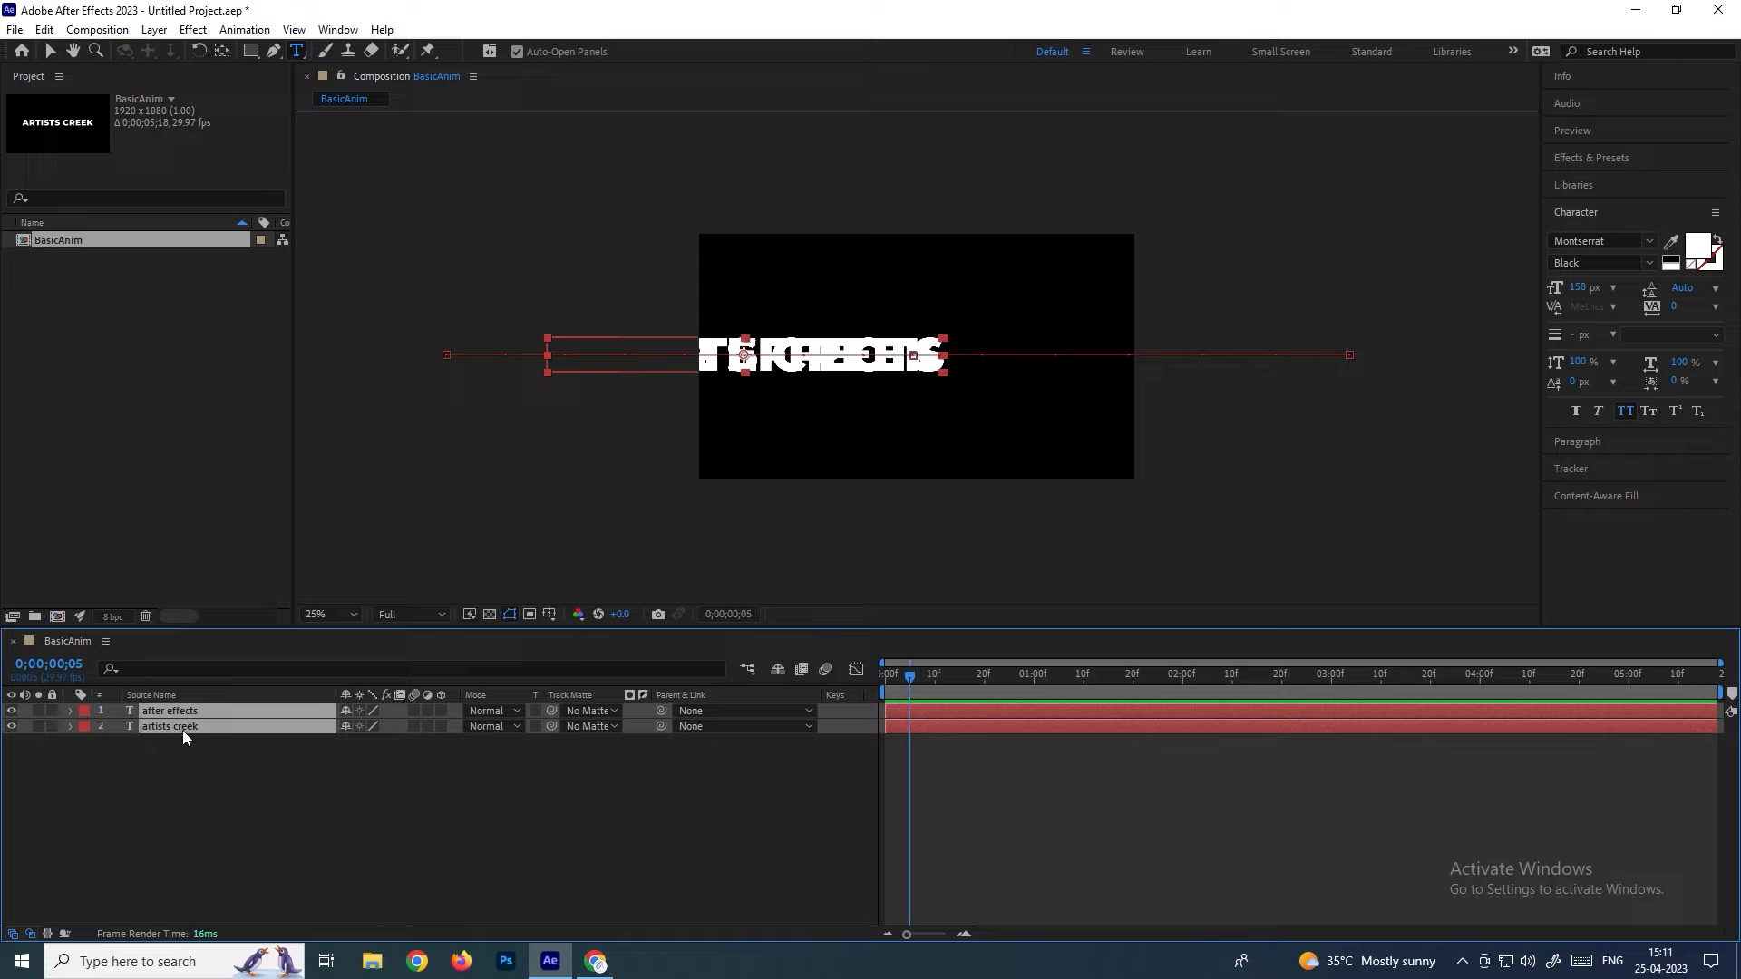
click(125, 748)
Move the after effects layer later in time so it starts at about 0;00;01;05
click(160, 712)
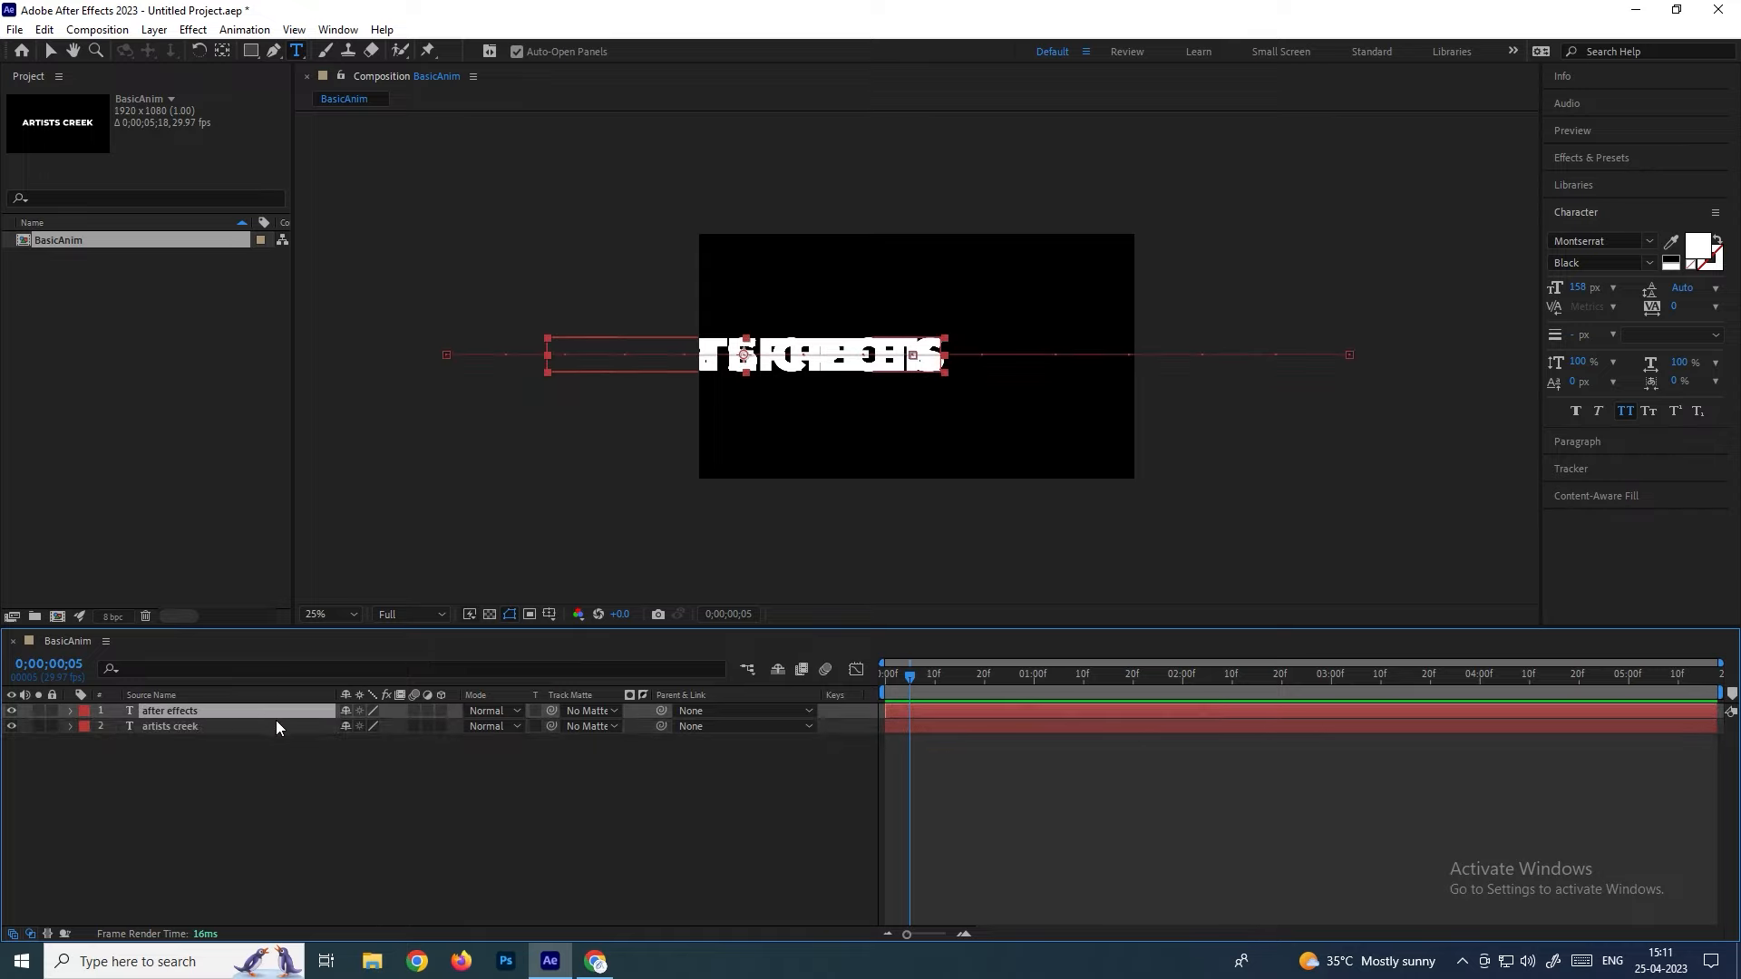
drag(894, 714, 1143, 725)
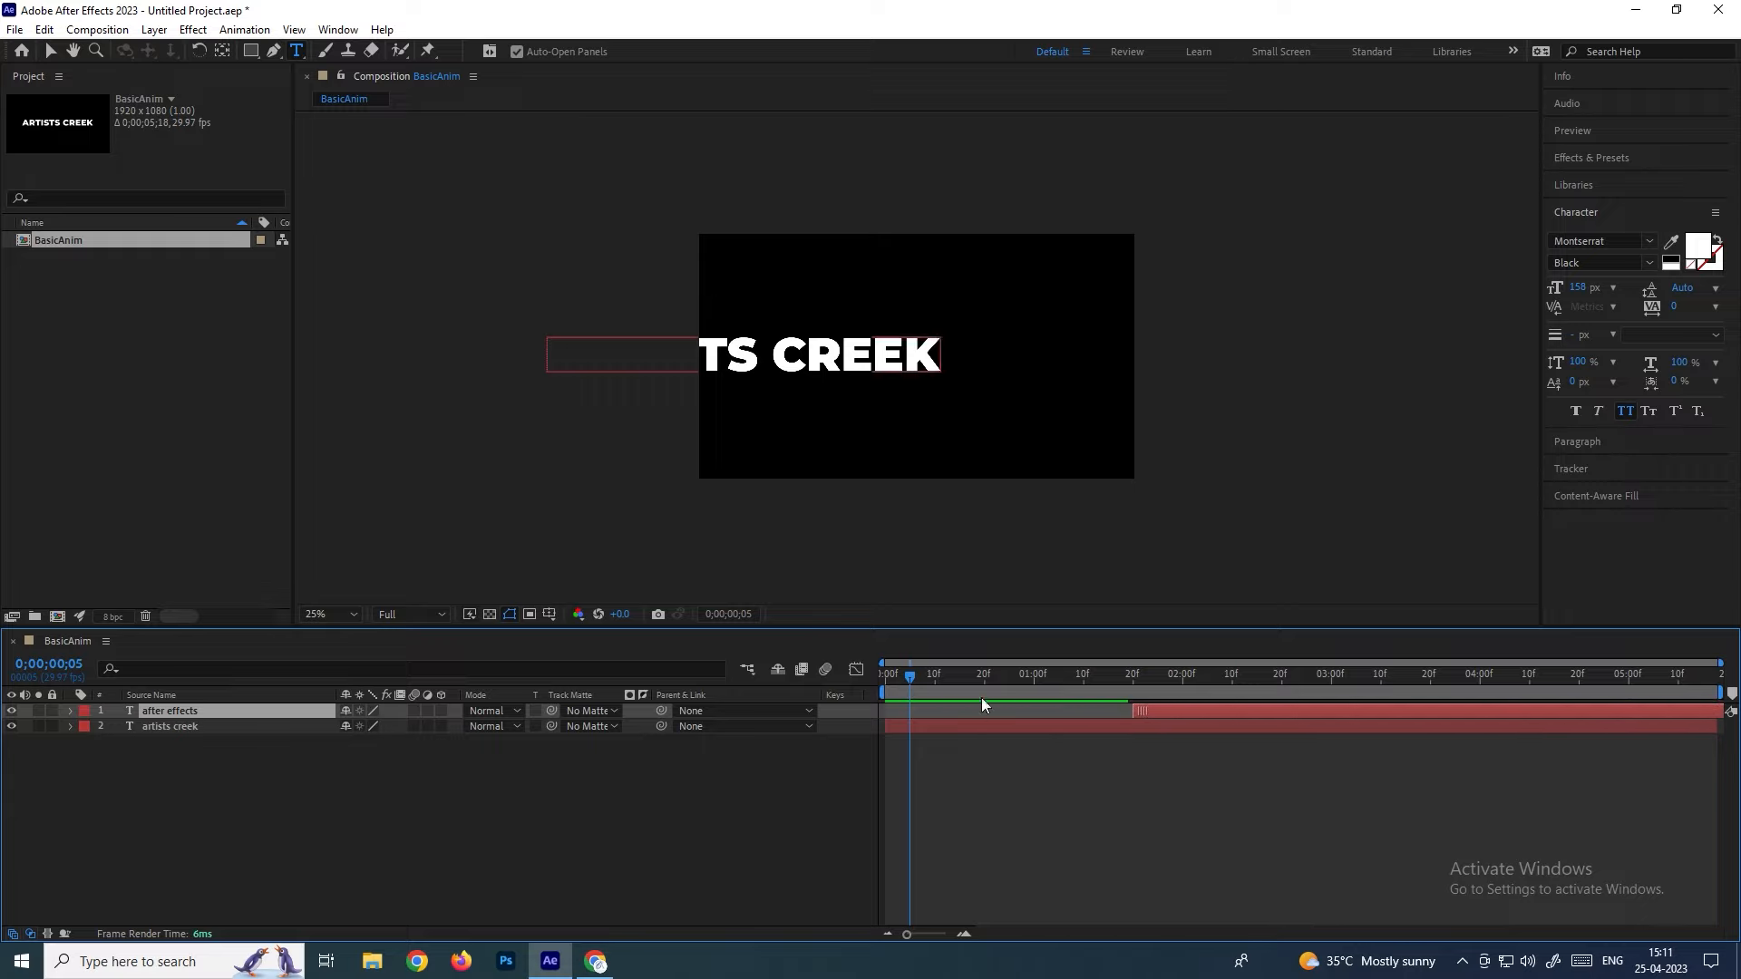
drag(912, 678, 1061, 694)
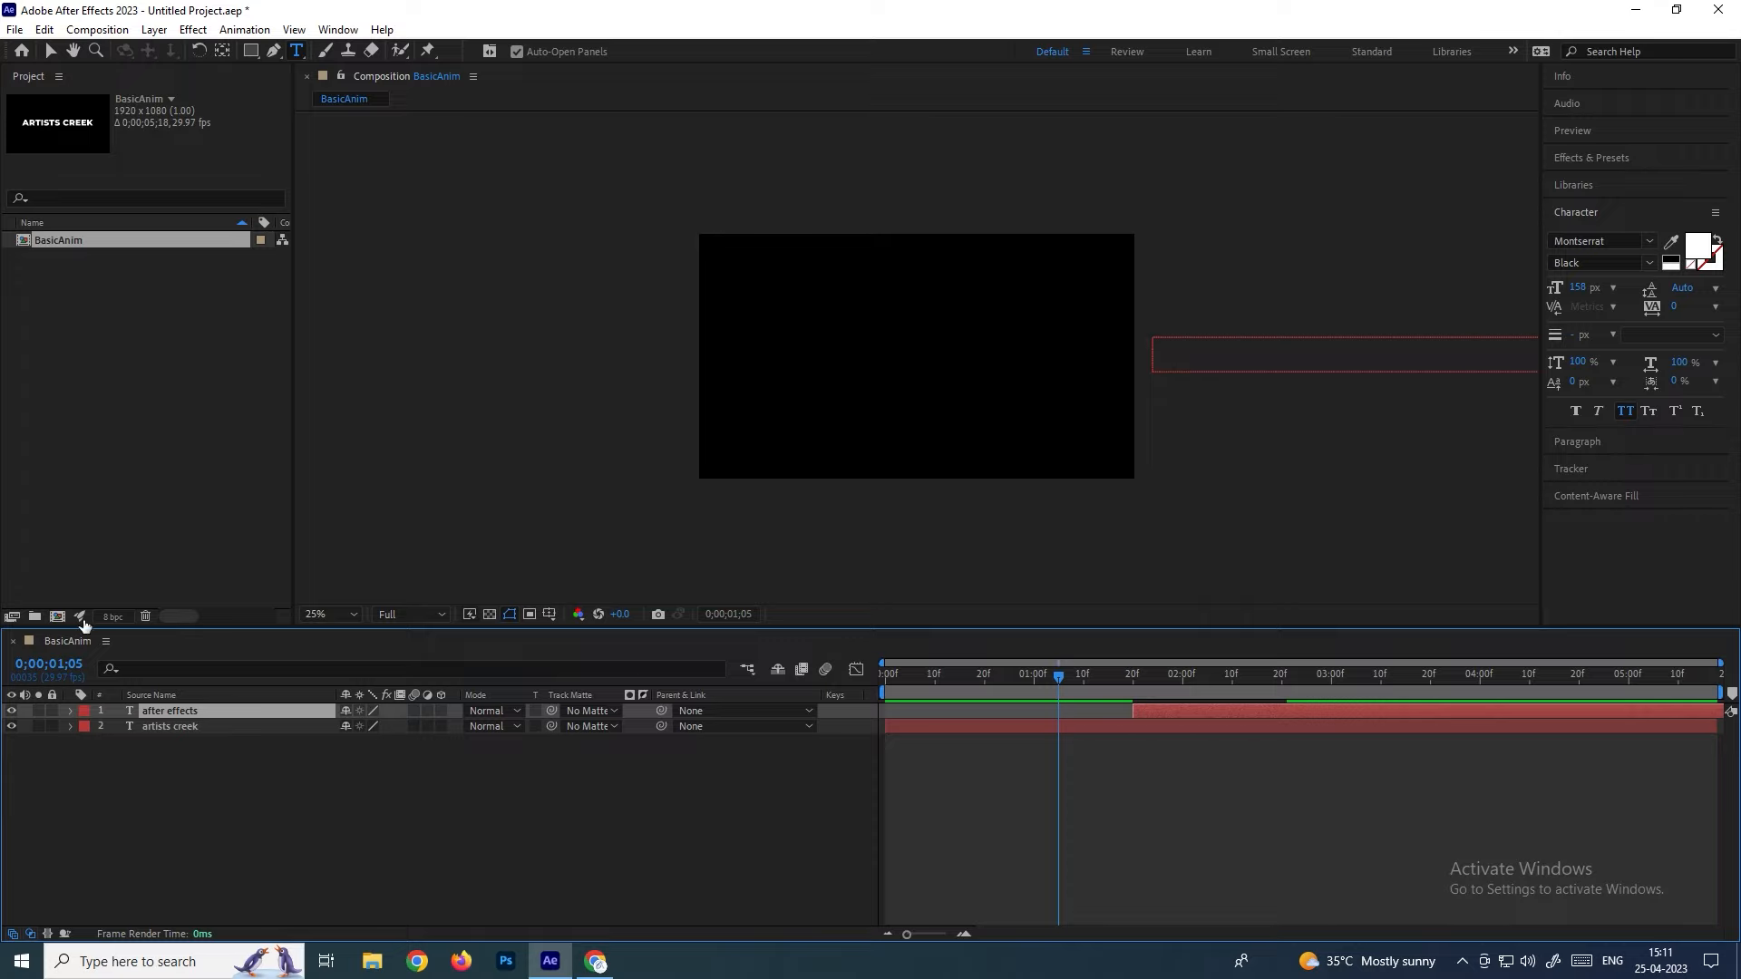
click(49, 49)
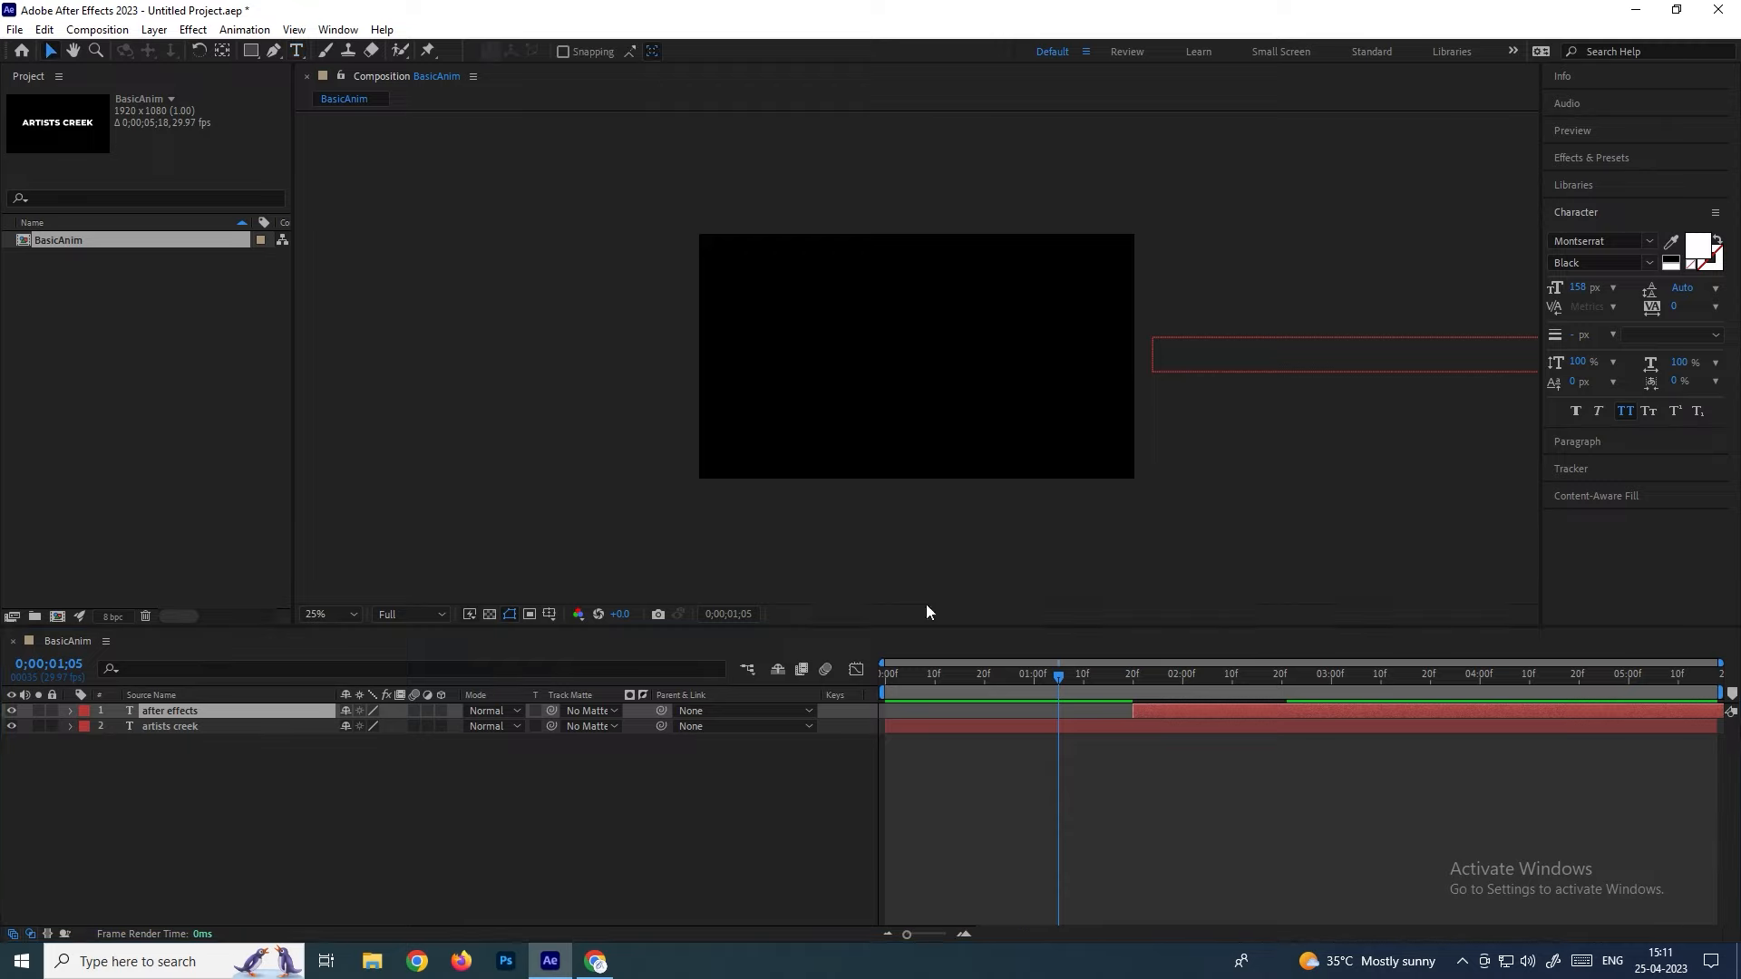
drag(1130, 702, 862, 680)
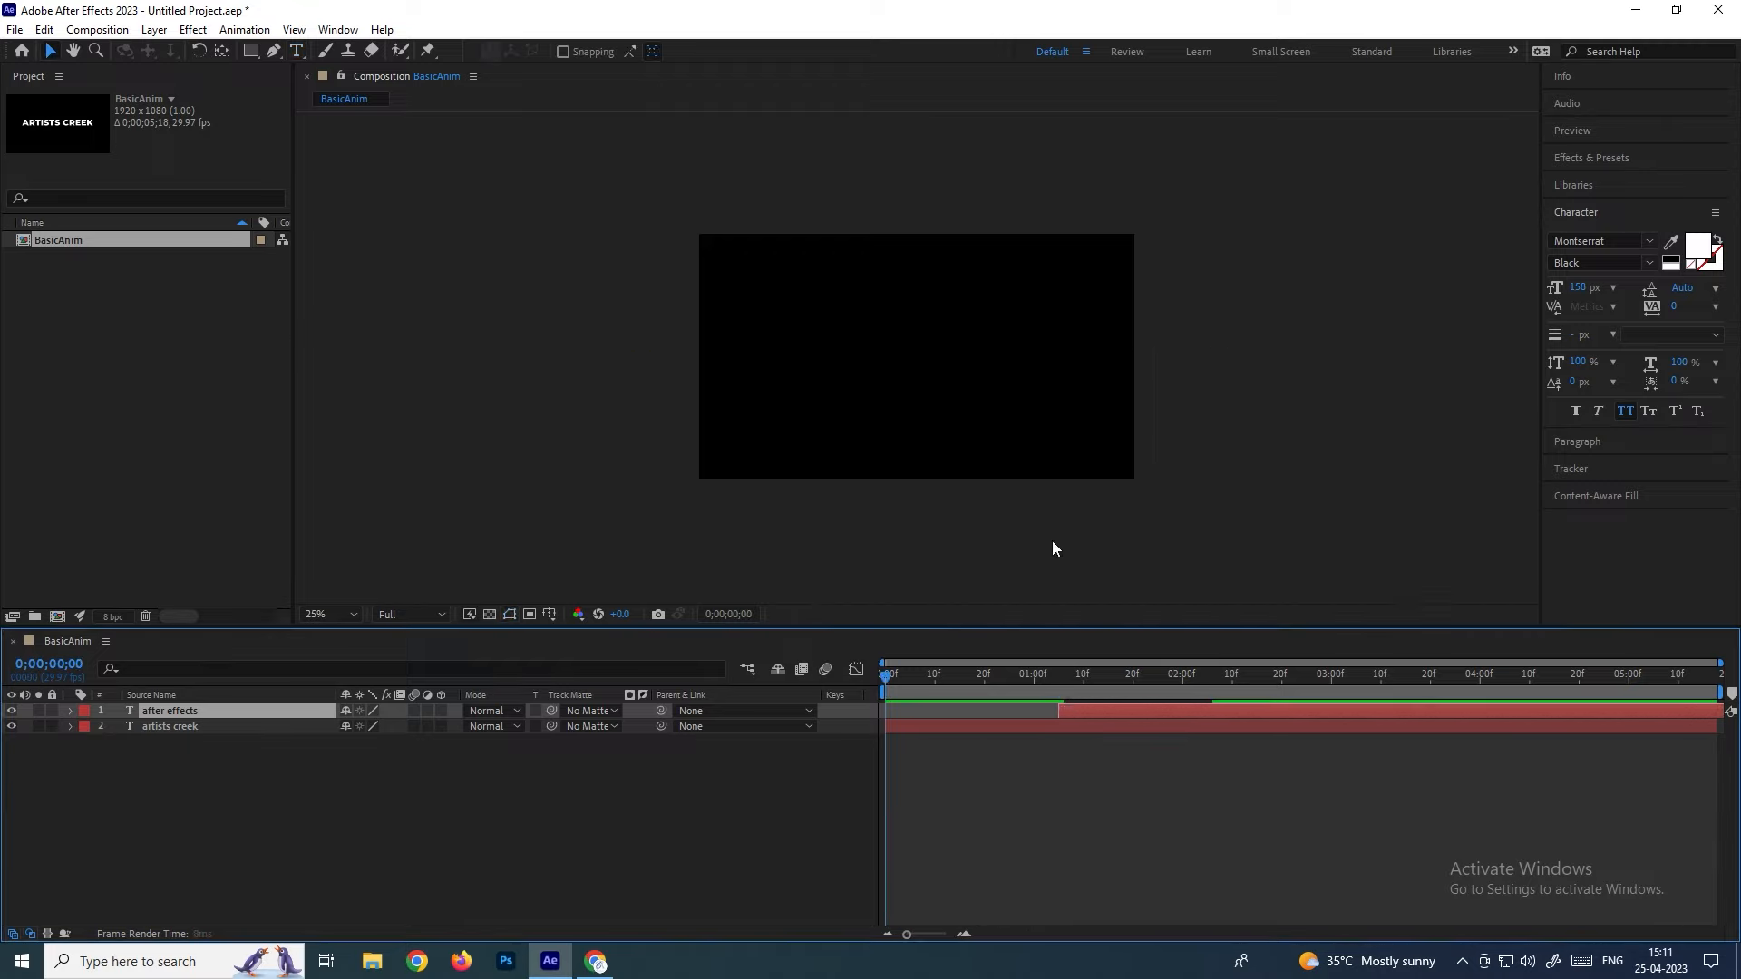
Play the two-title sequence from the start, and replay the transition between the titles from 0;00;00;24
key(space)
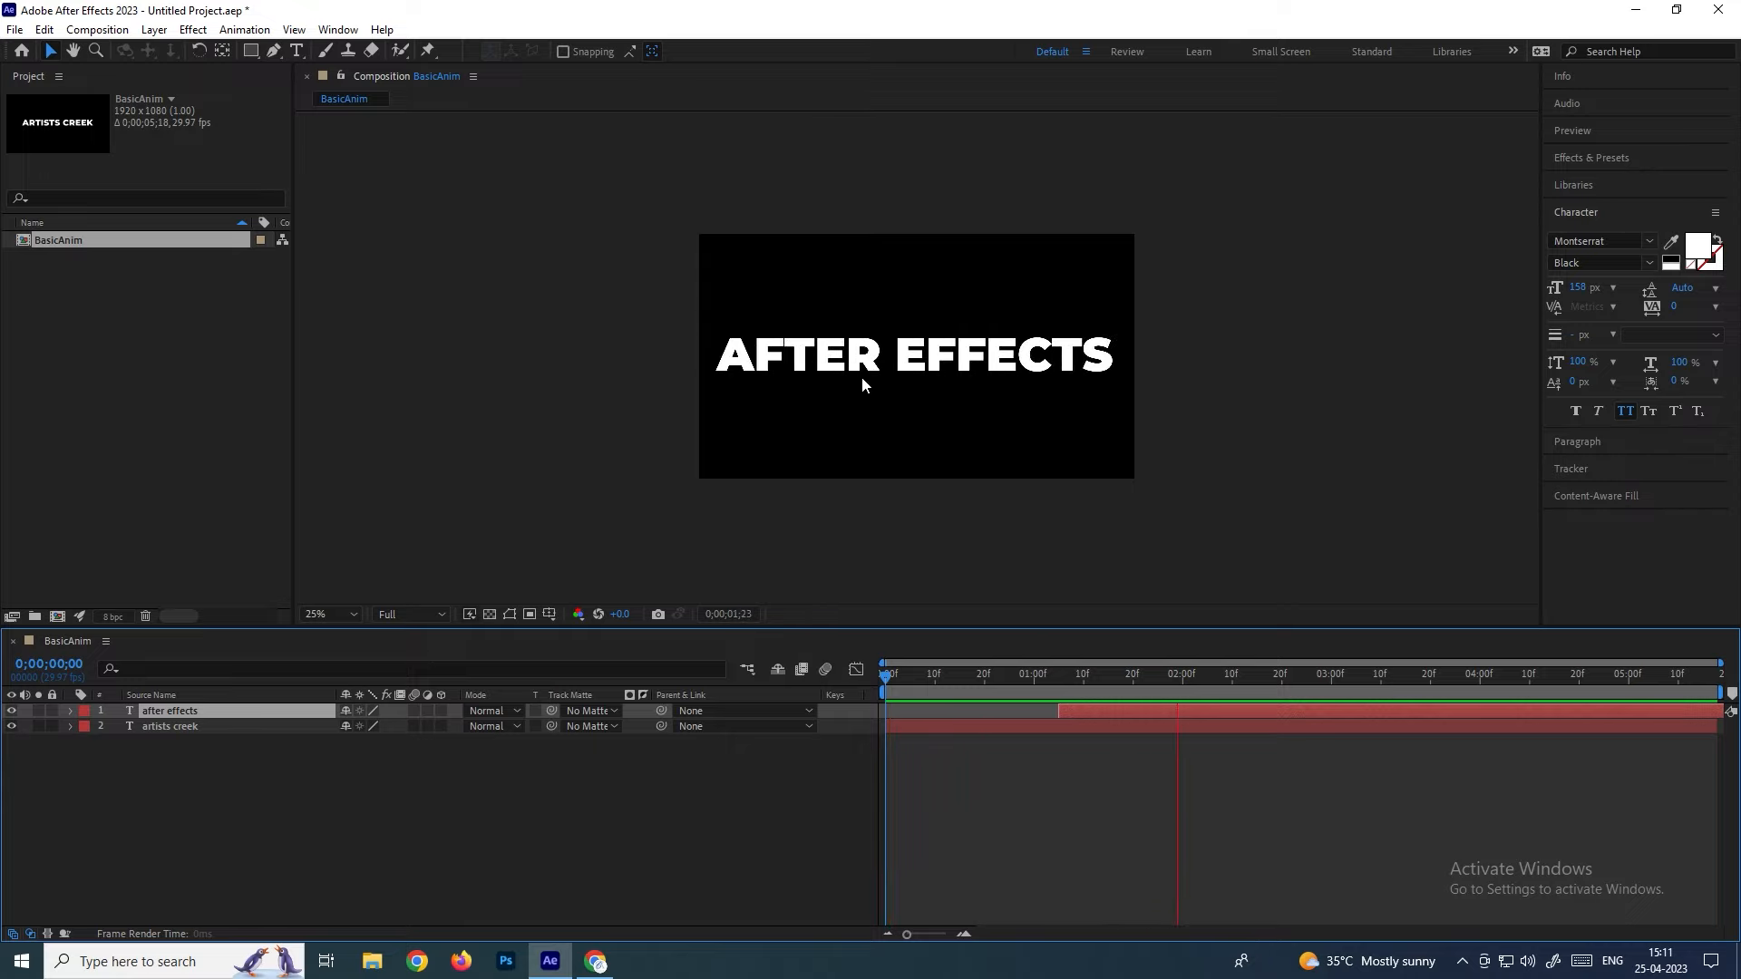
key(space)
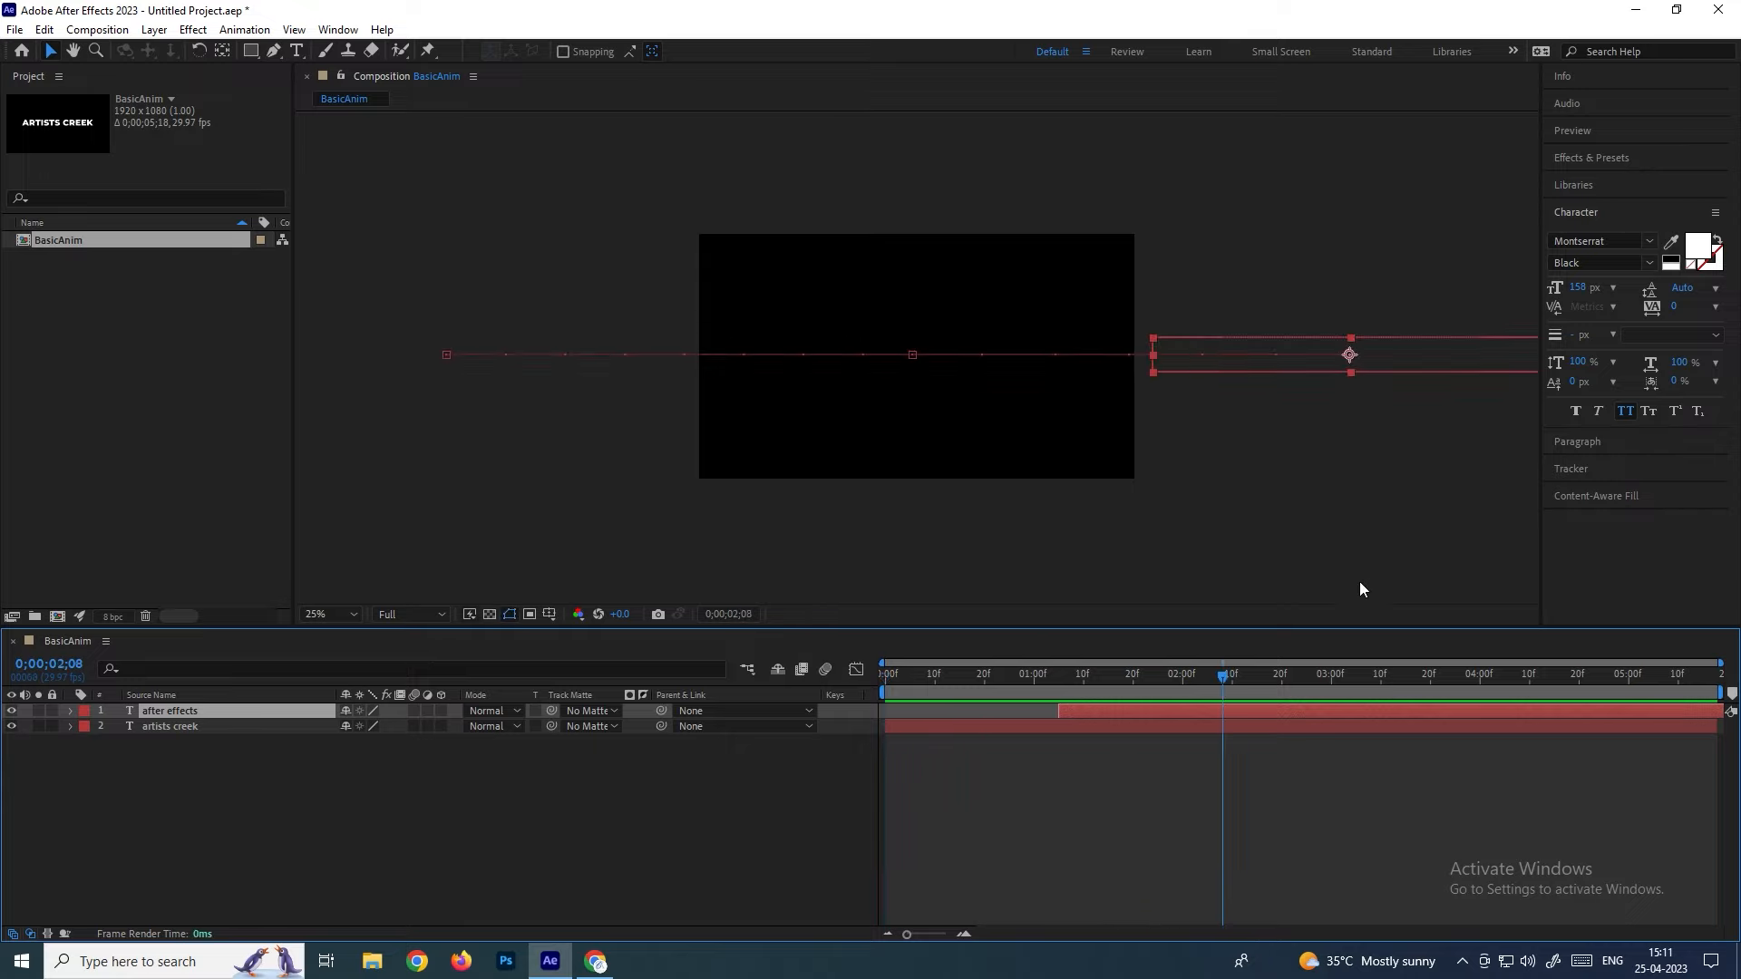
drag(1215, 680, 1004, 682)
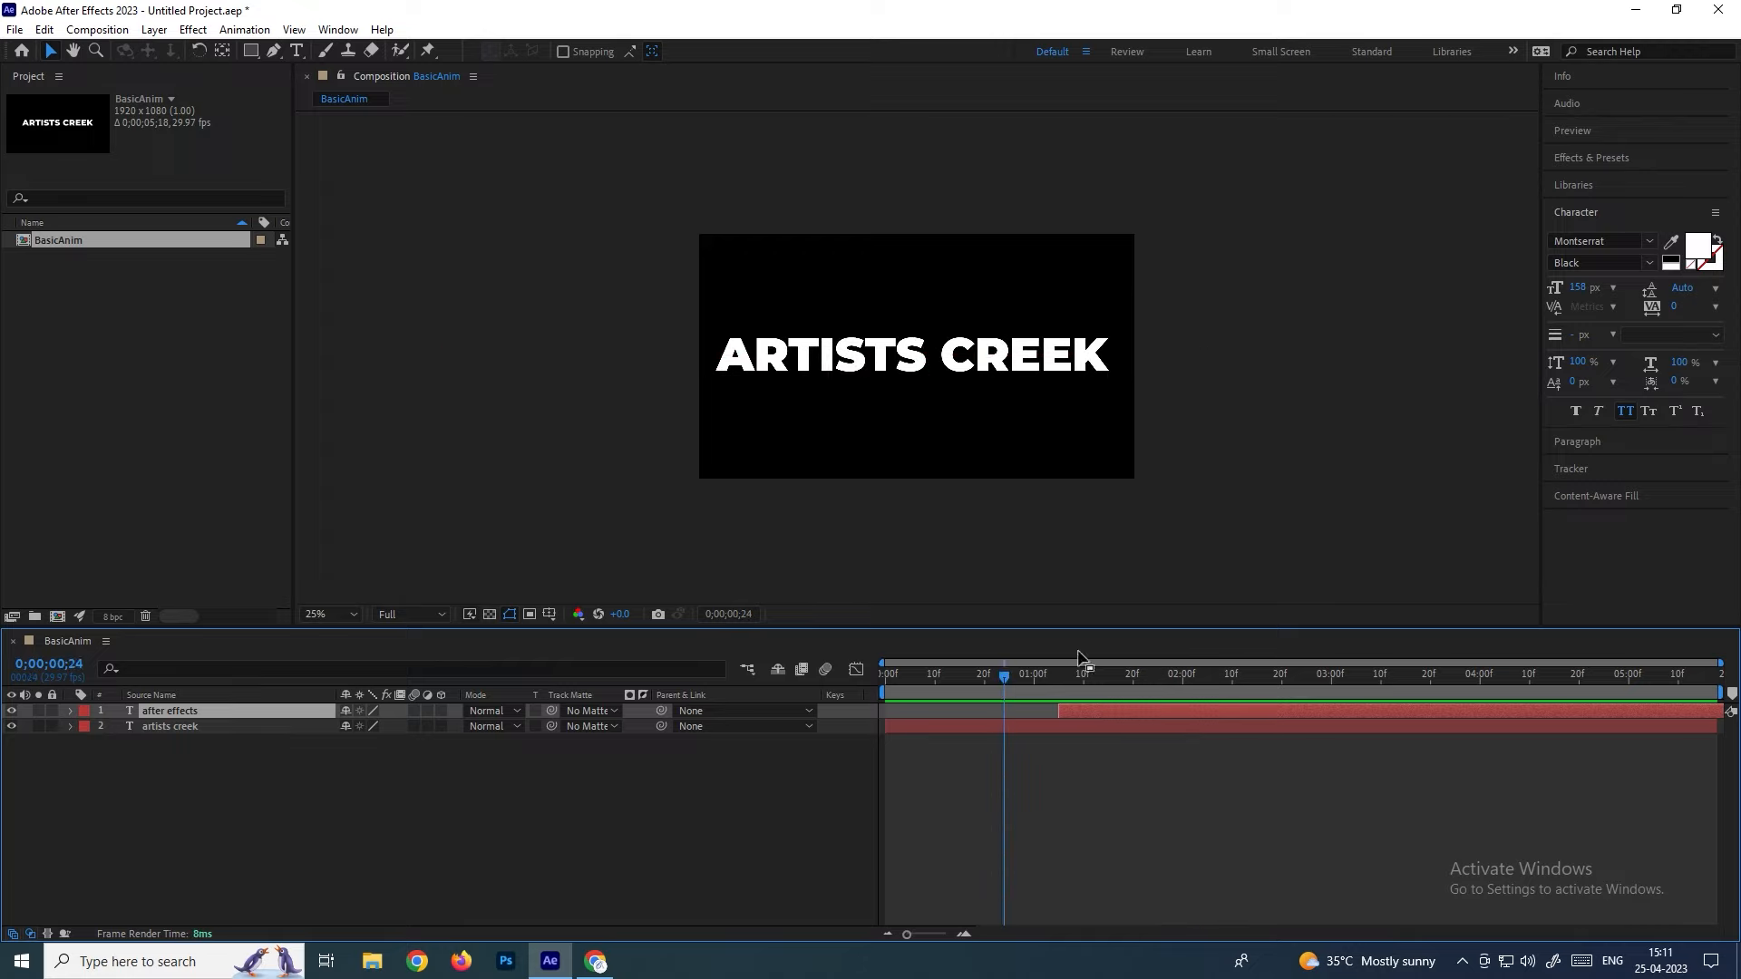
key(space)
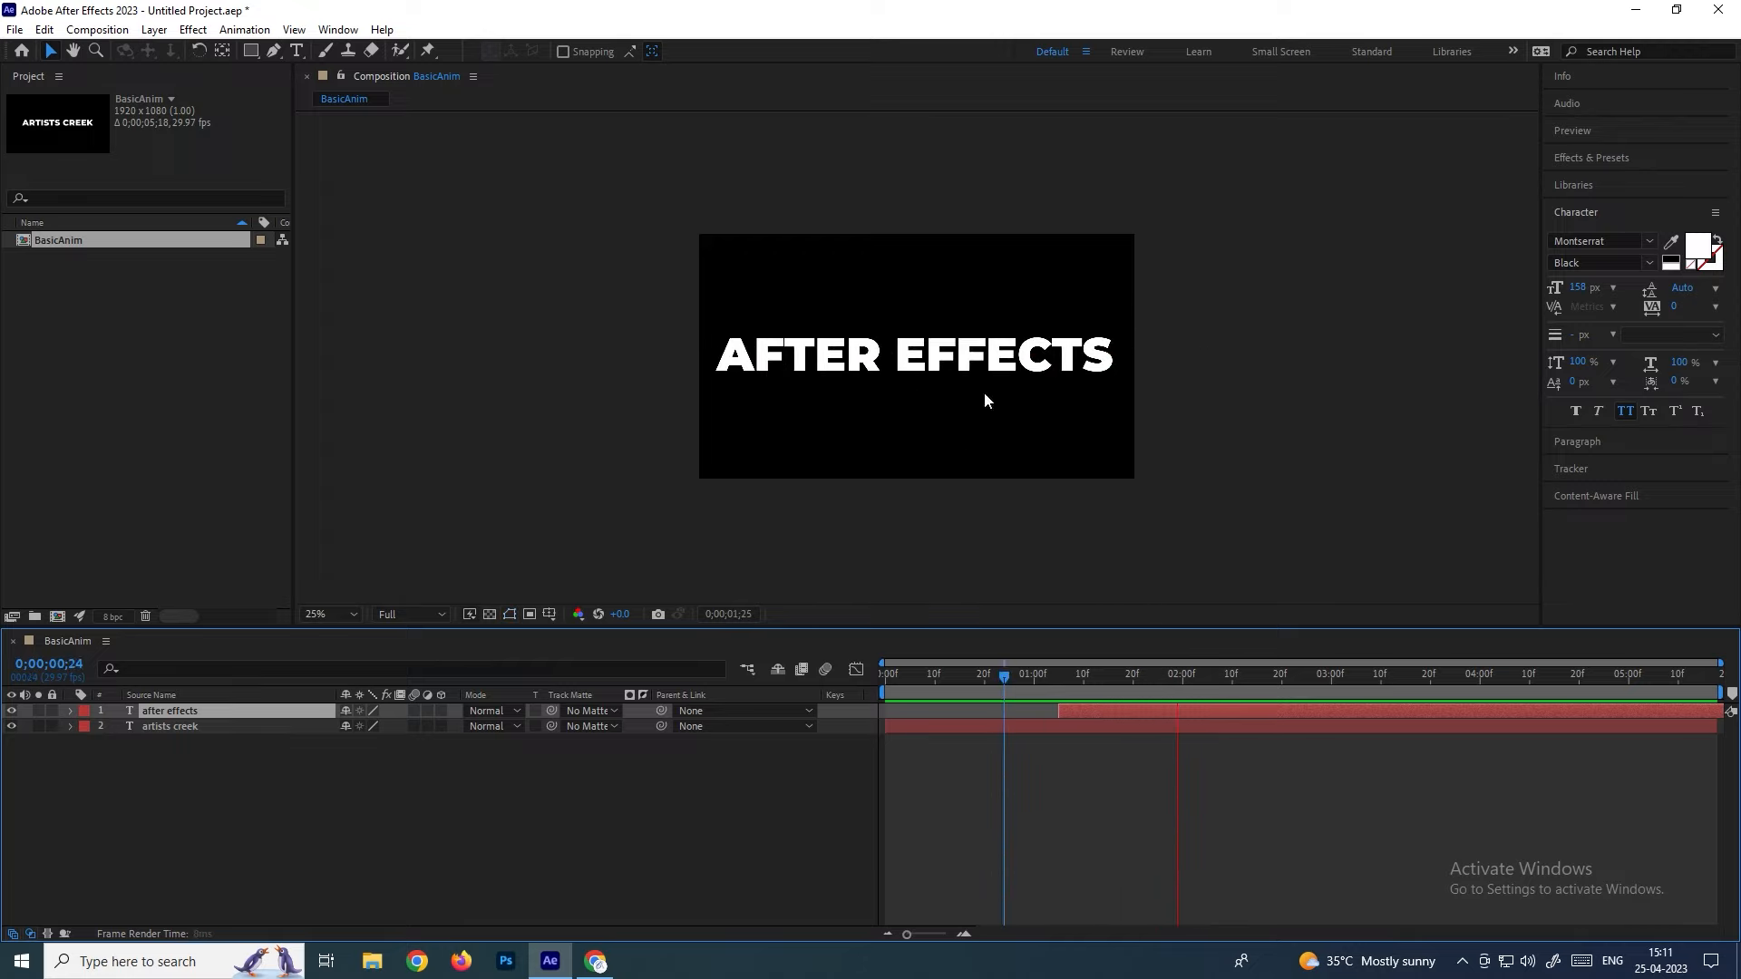
key(space)
Duplicate the after effects text layer and change the copy's text to "premiere pro"
click(226, 801)
click(188, 712)
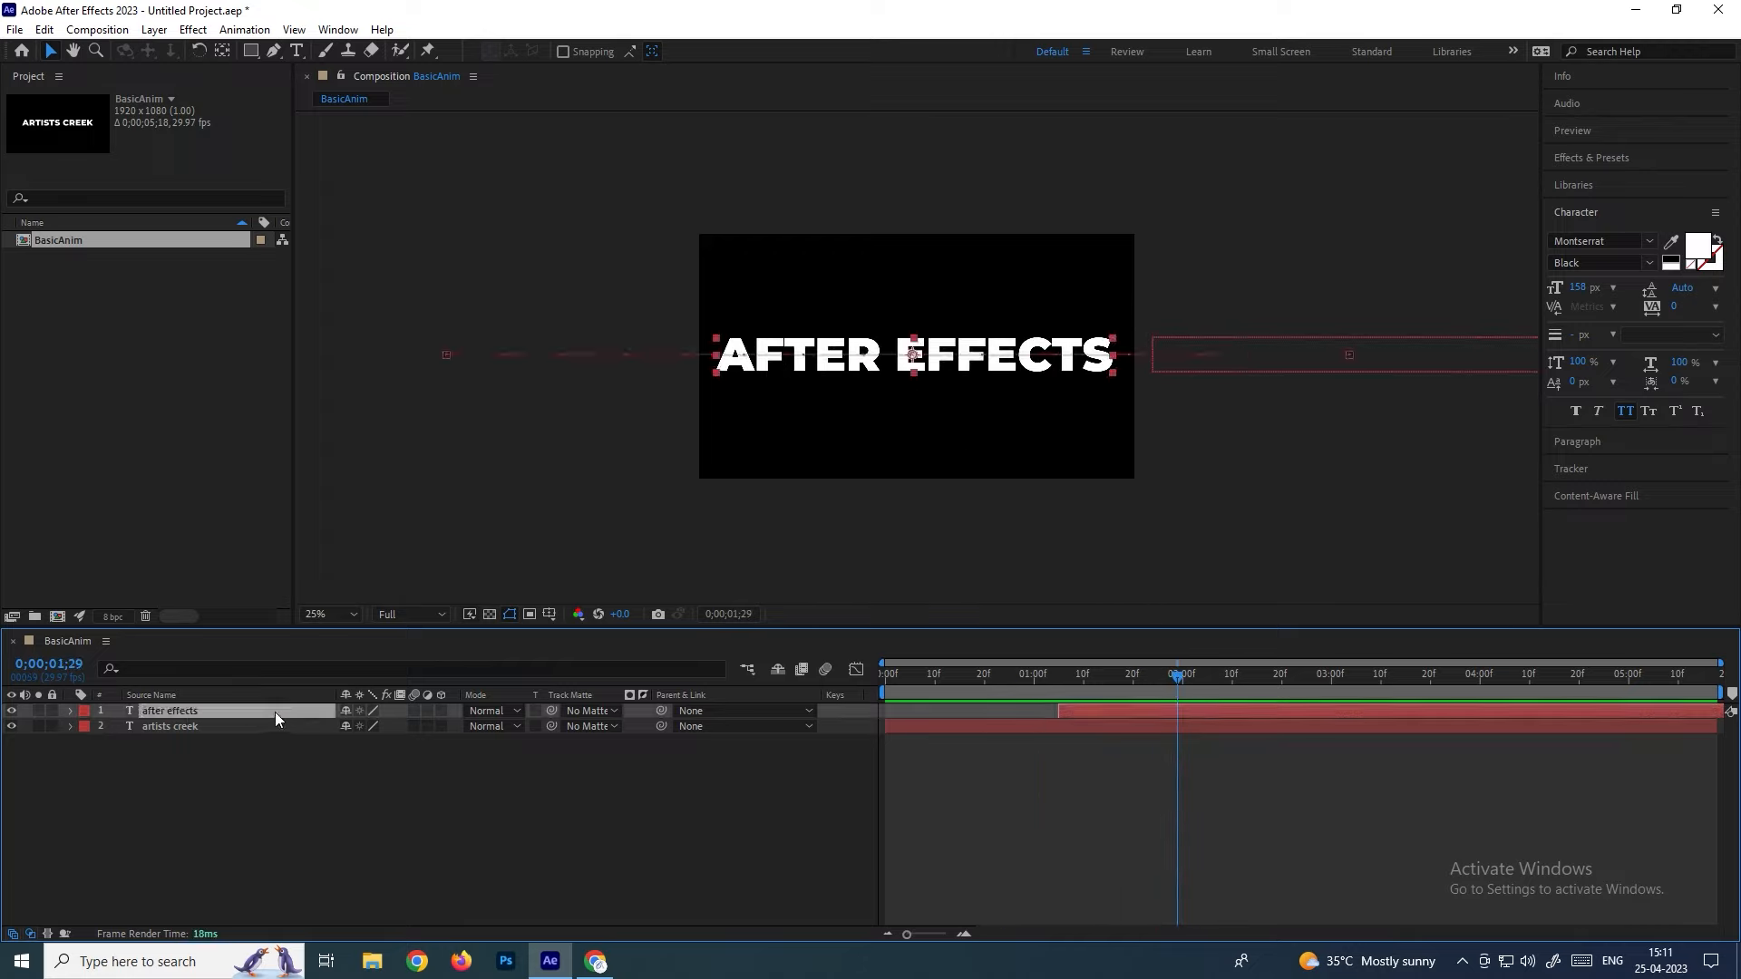
key(ctrl+d)
click(274, 828)
double_click(198, 711)
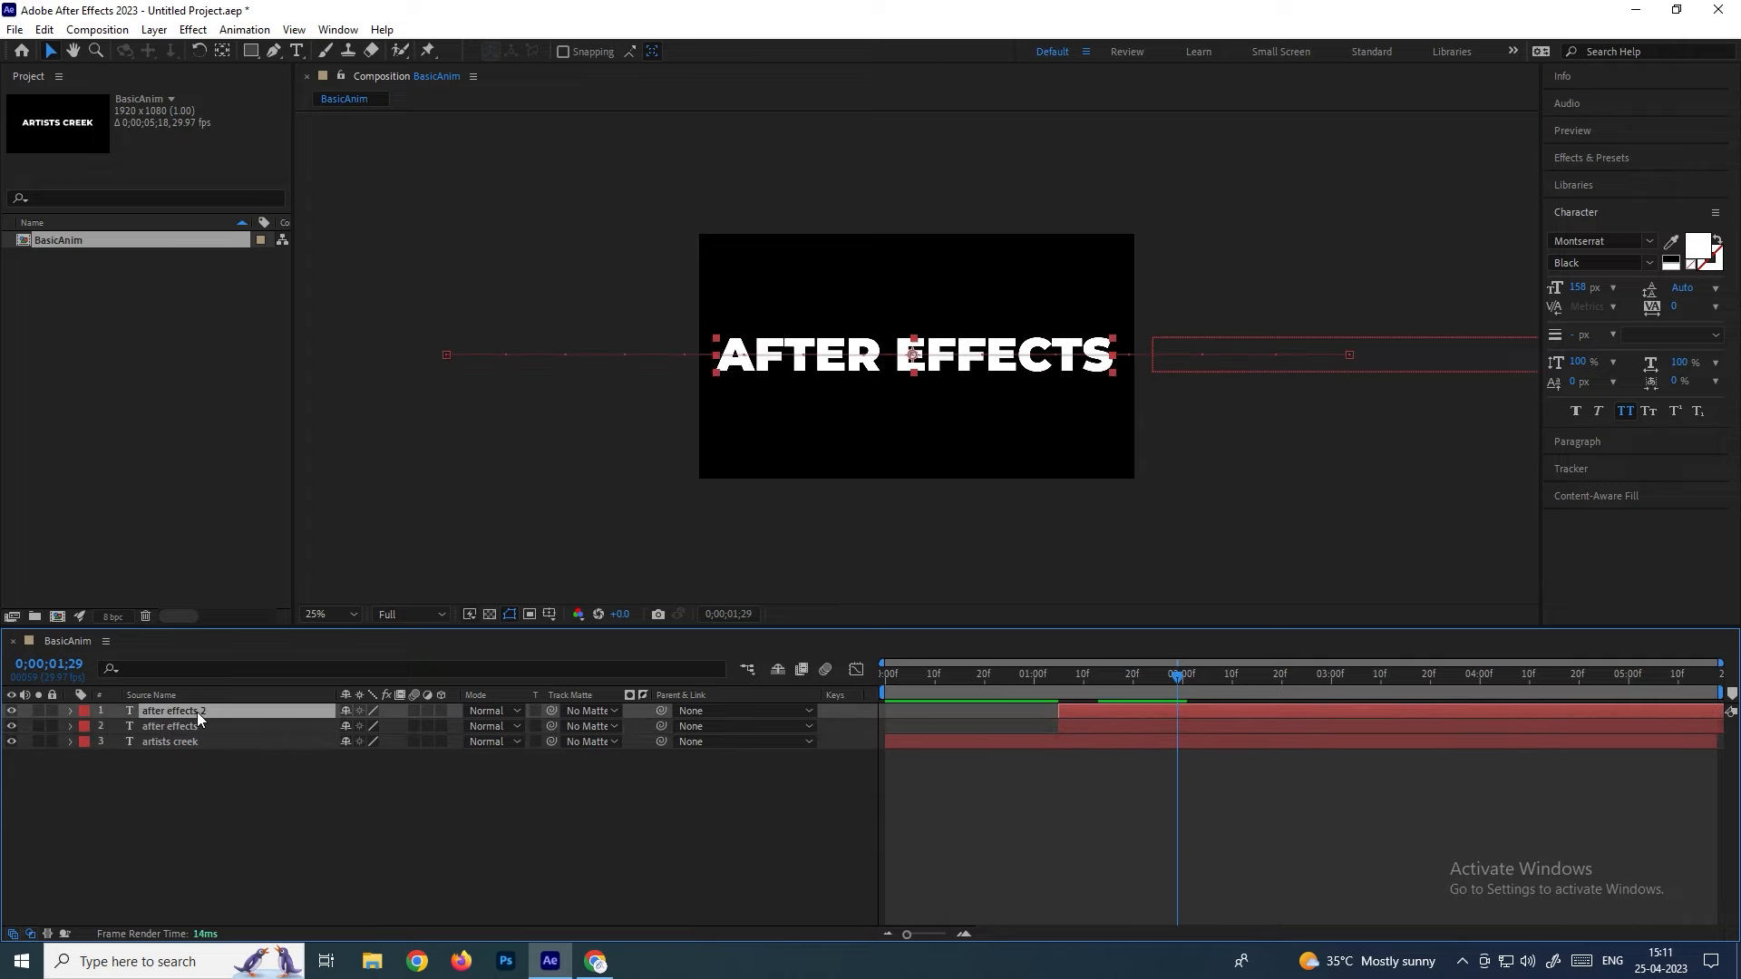
text(premiere pro)
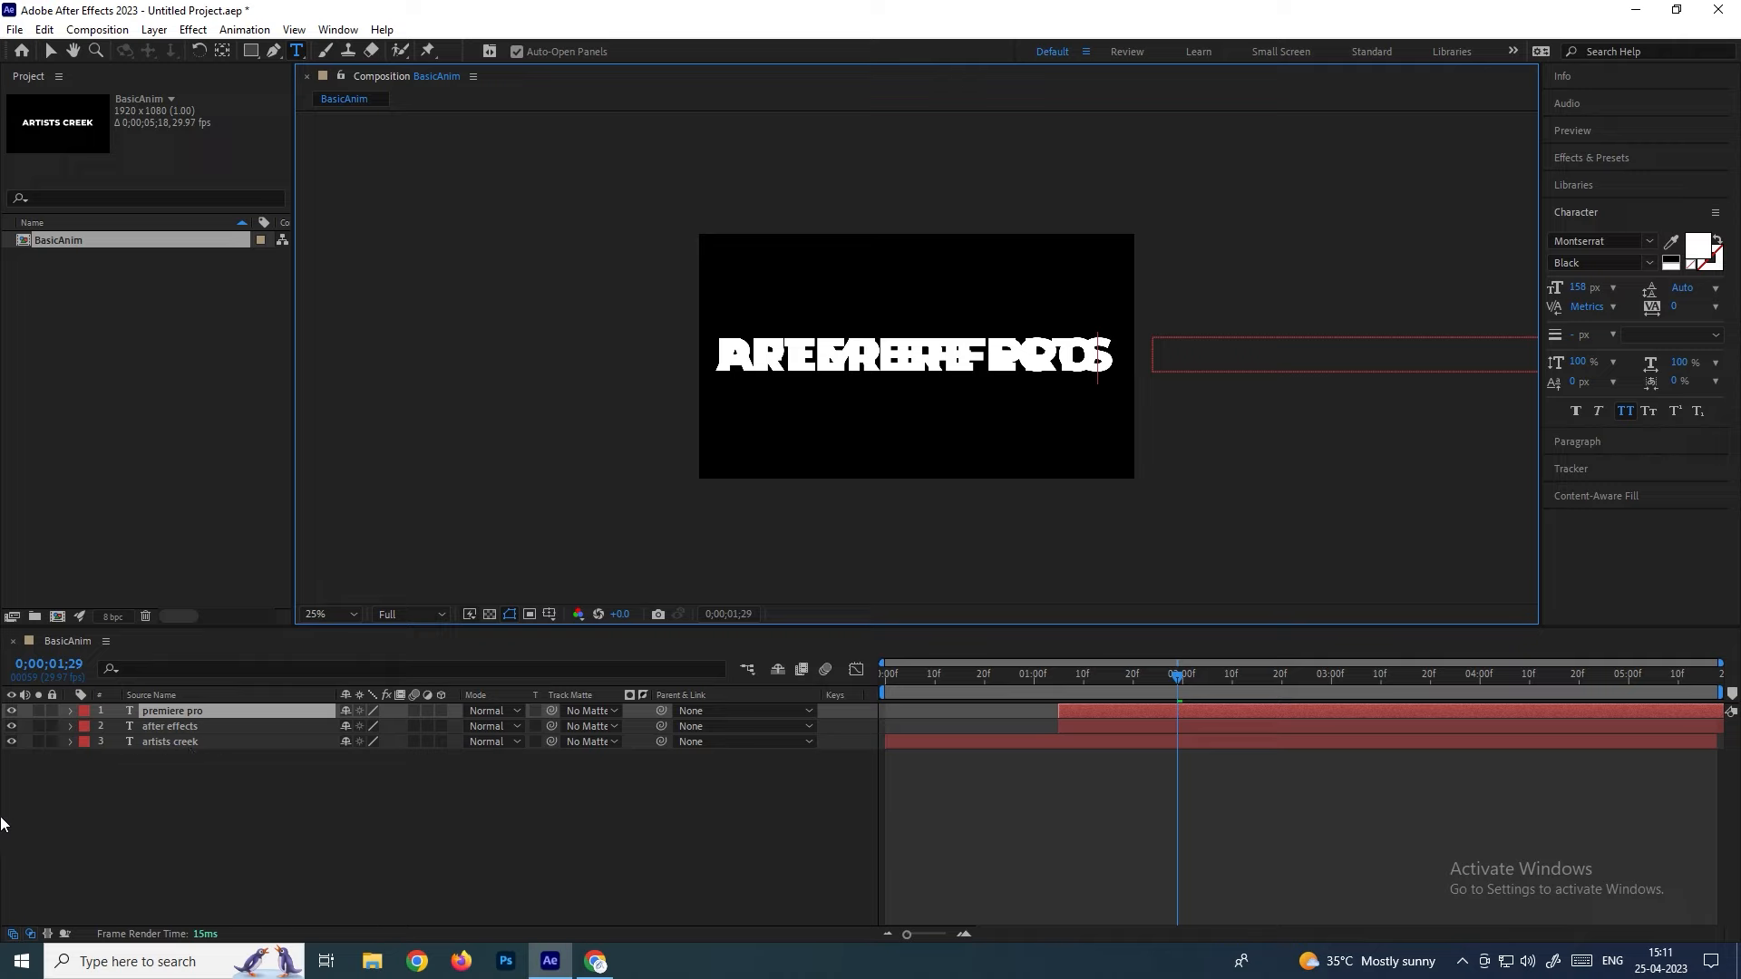
click(194, 817)
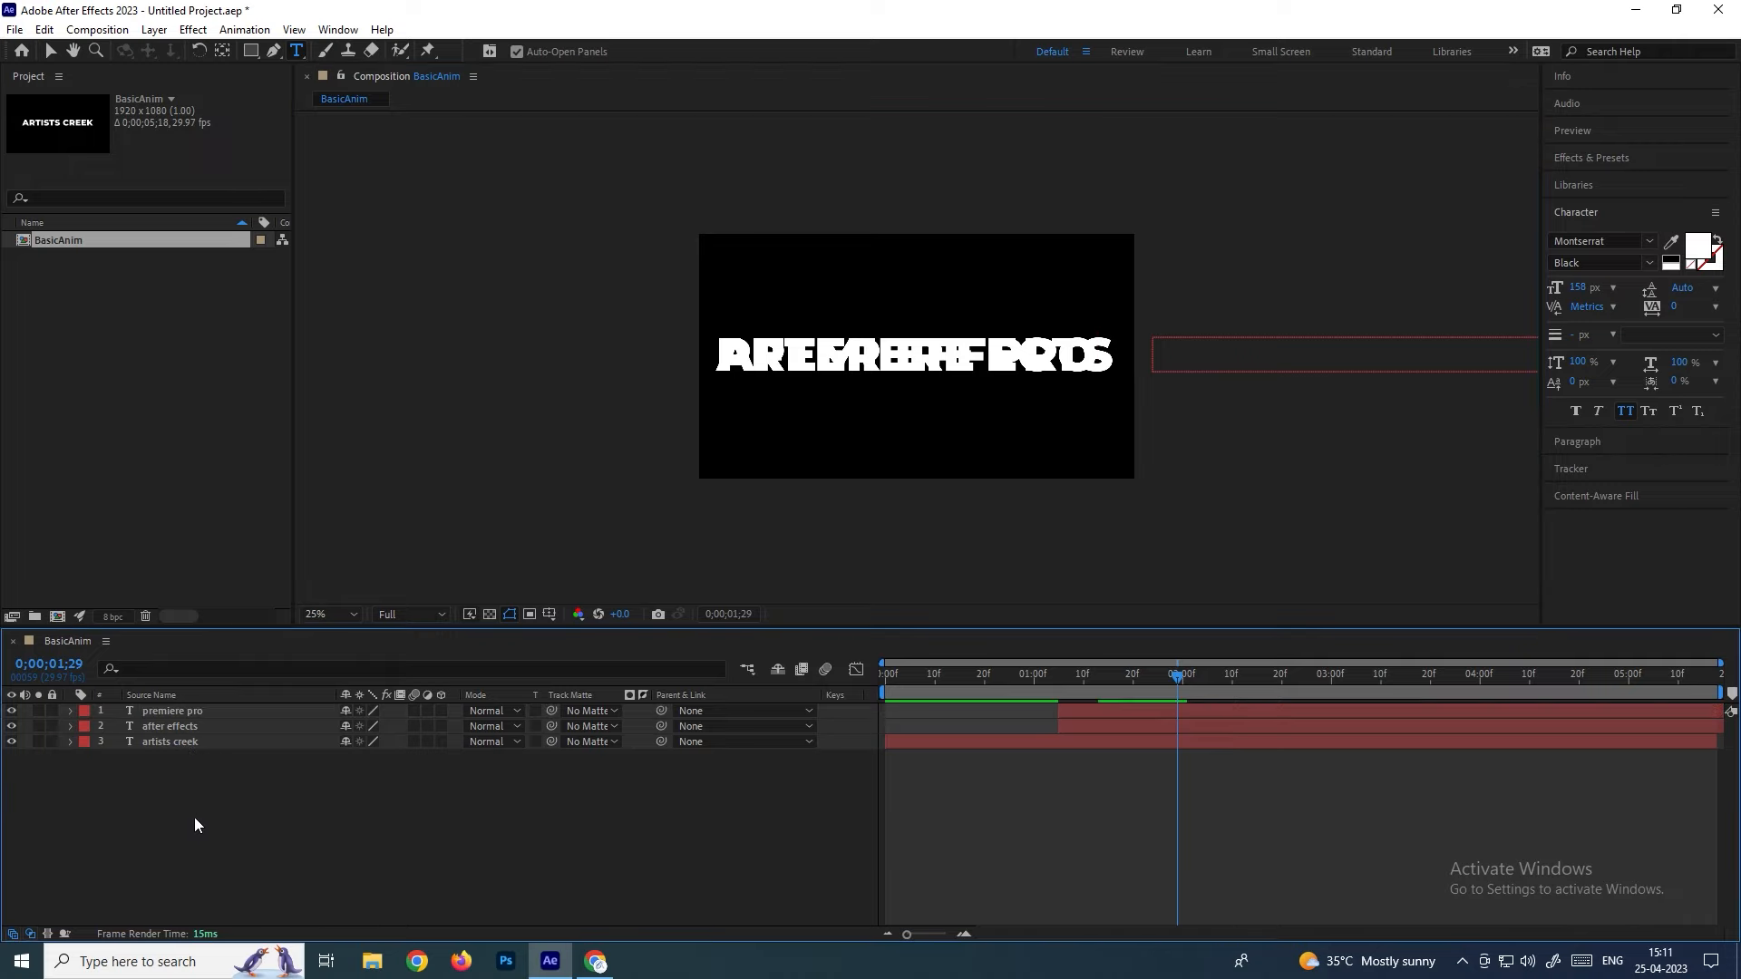
Move the premiere pro layer later so it starts at about 0;00;02;12, and play the three-title sequence from the start
click(180, 713)
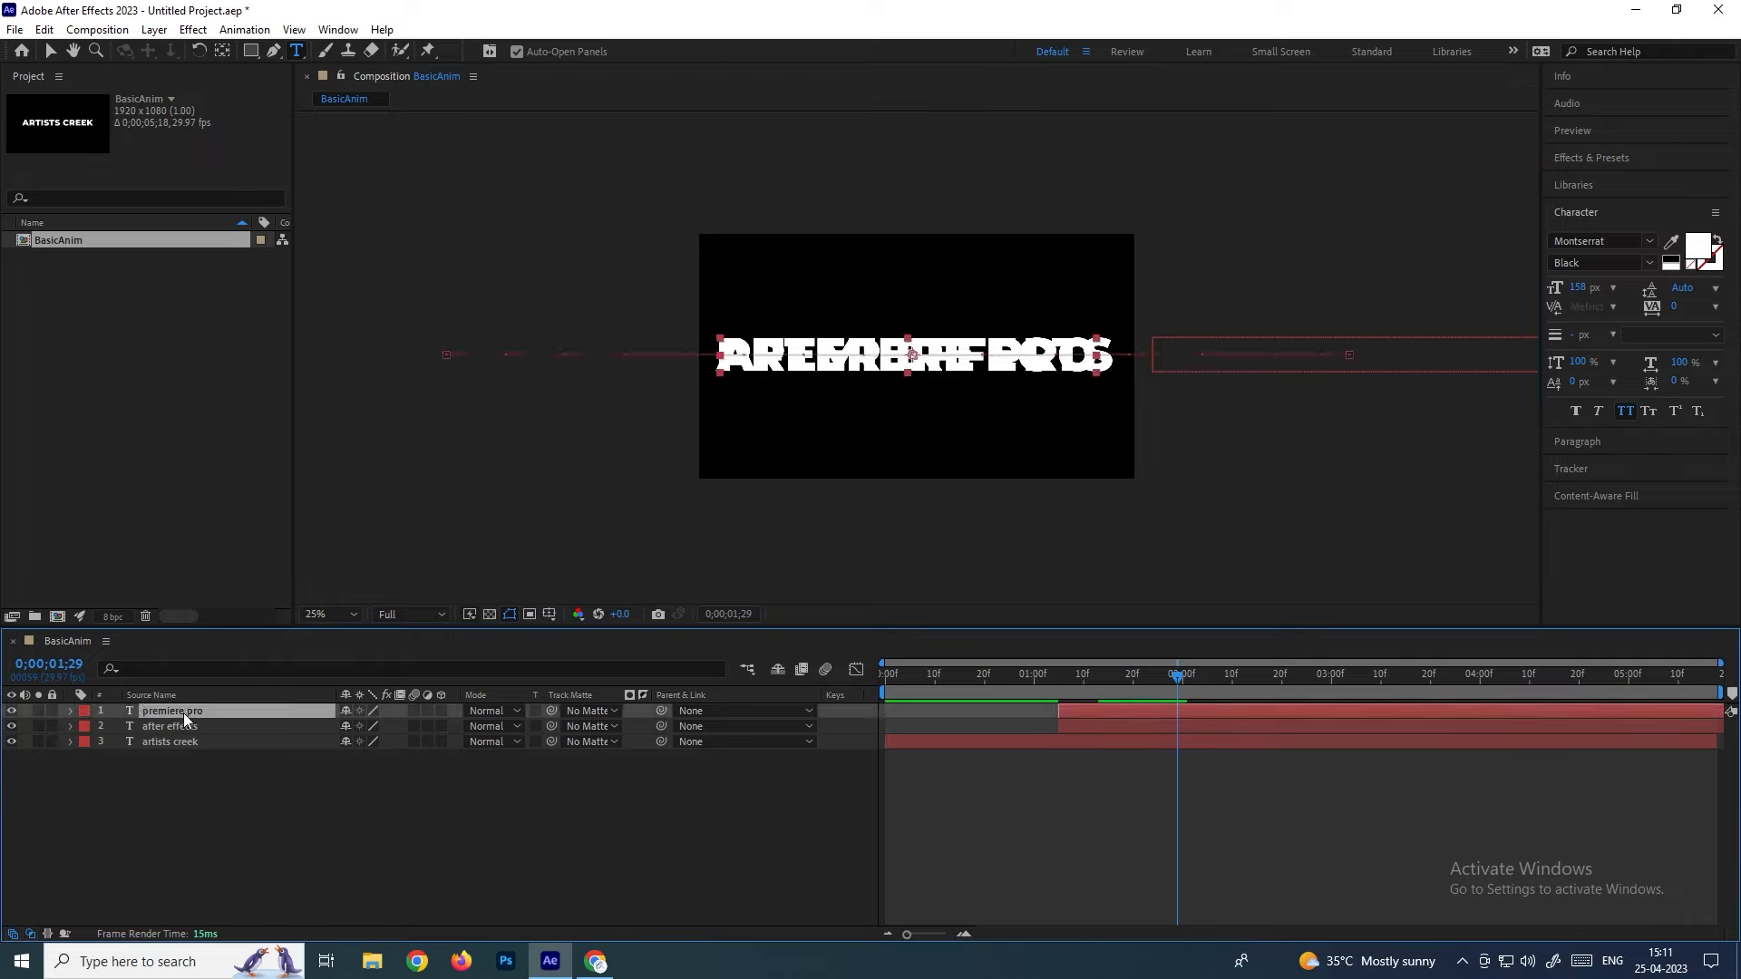
click(50, 50)
drag(1100, 711, 1344, 715)
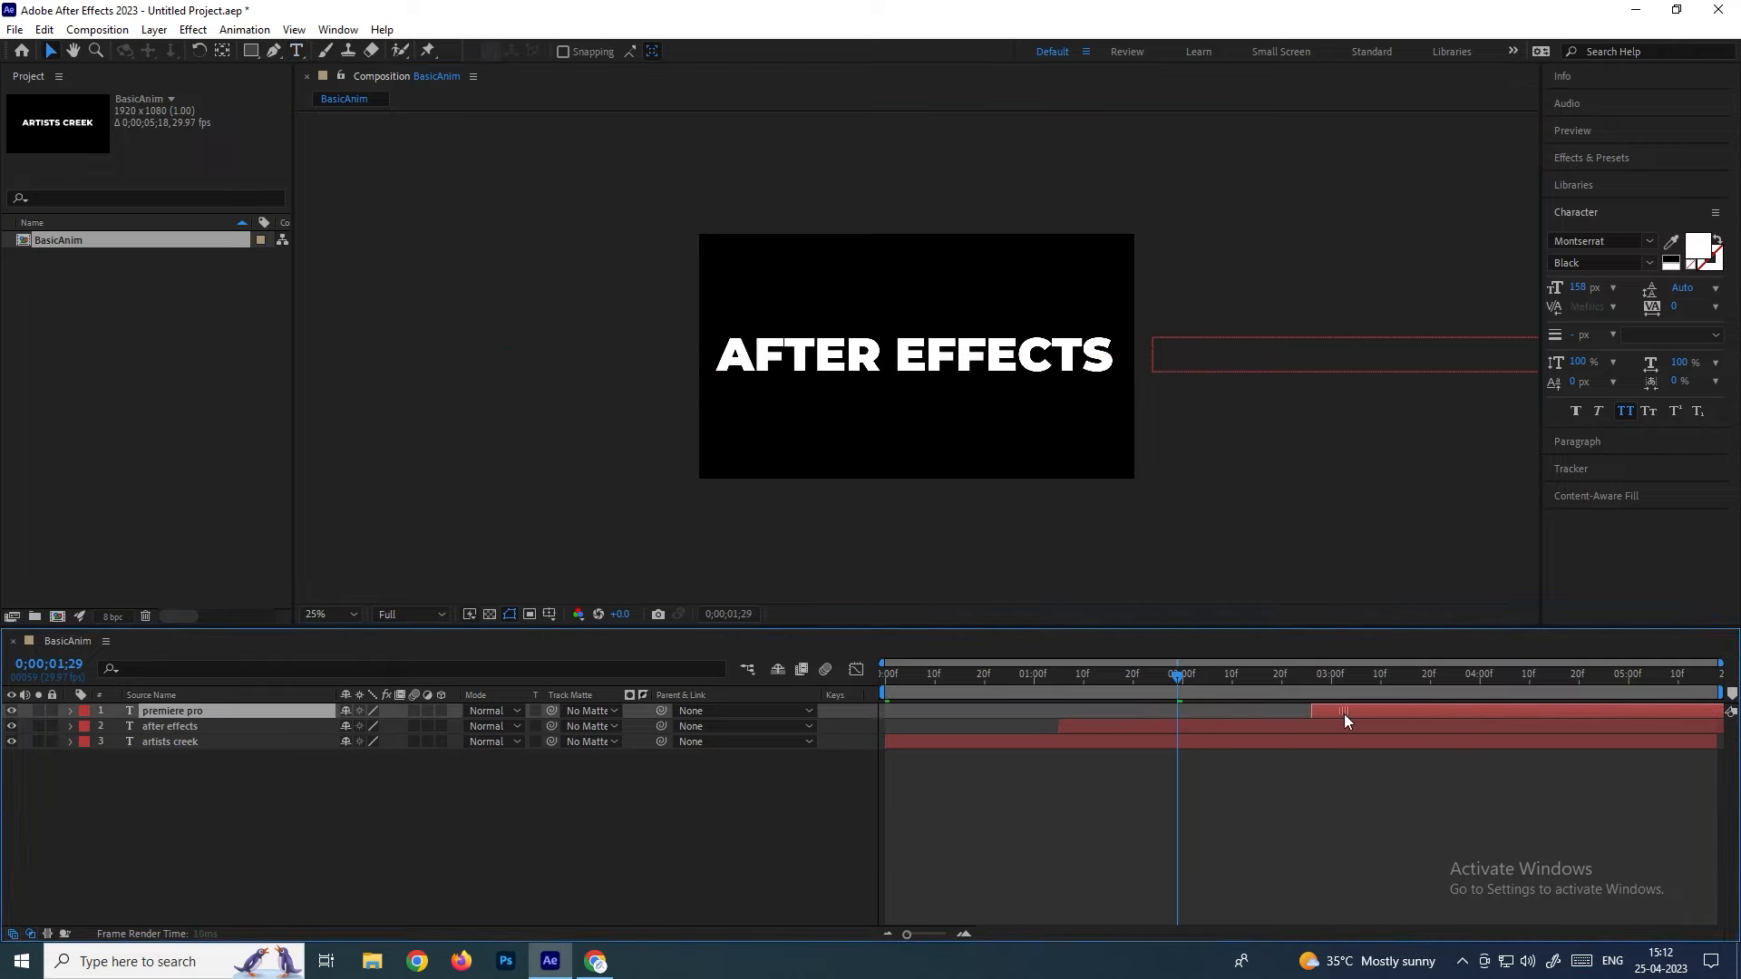
drag(1162, 678, 975, 680)
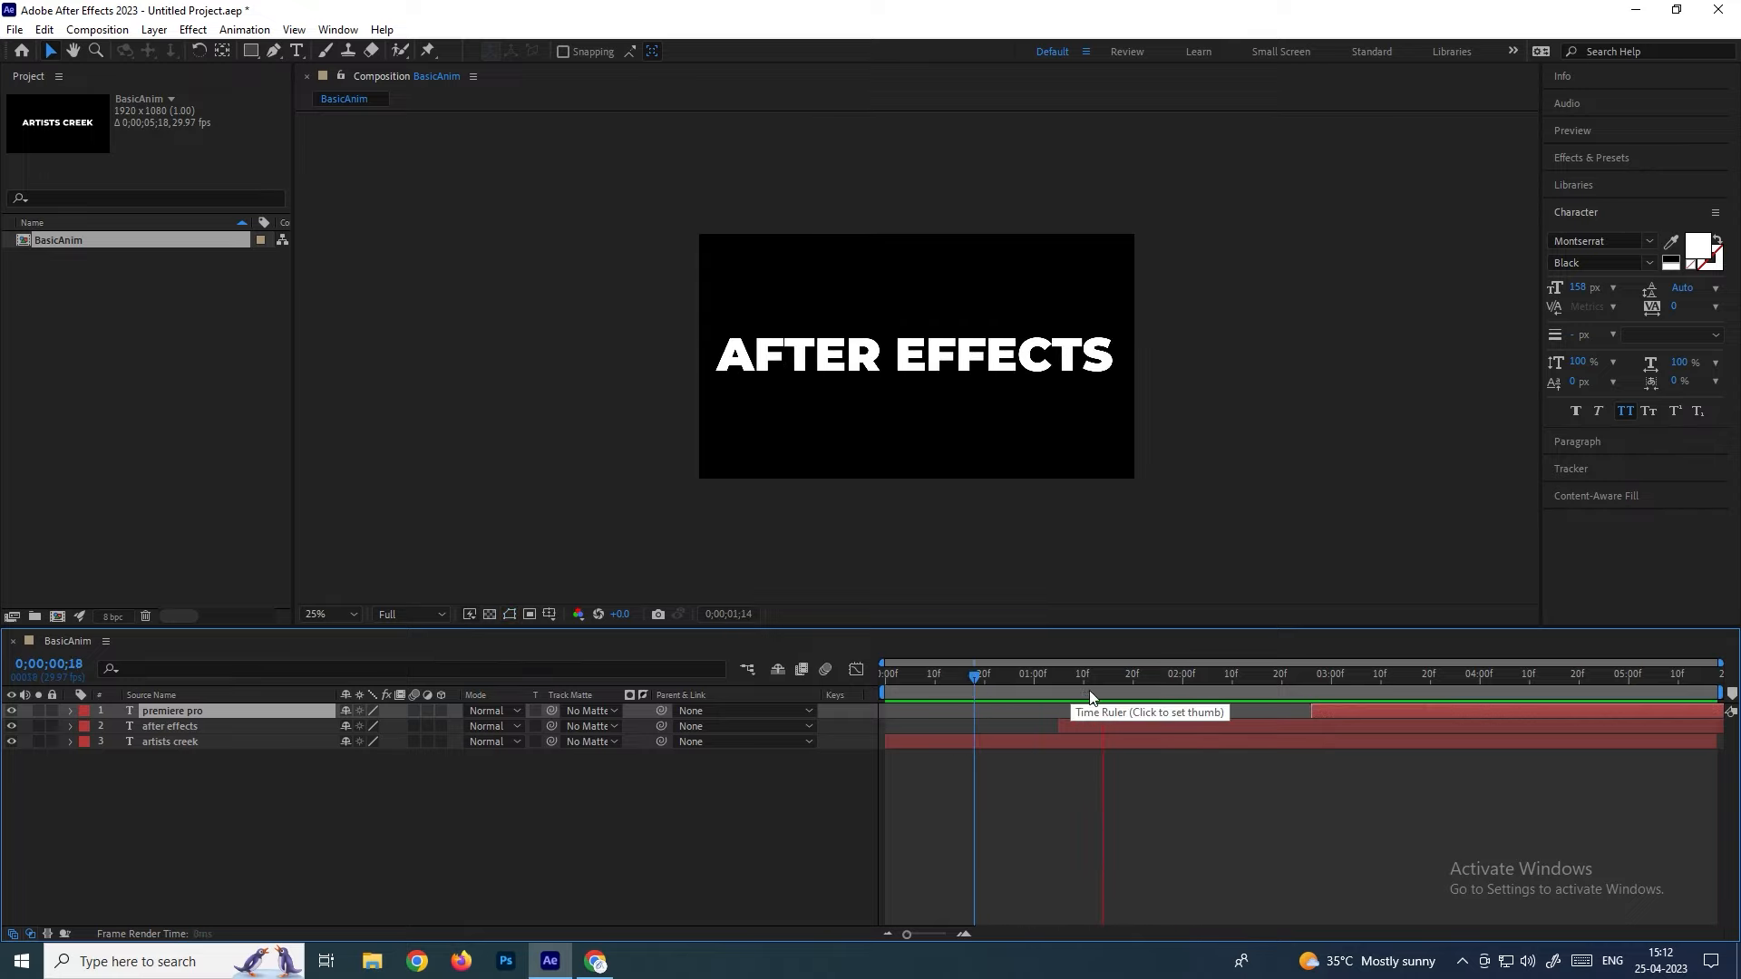
key(space)
drag(1327, 711, 885, 679)
key(space)
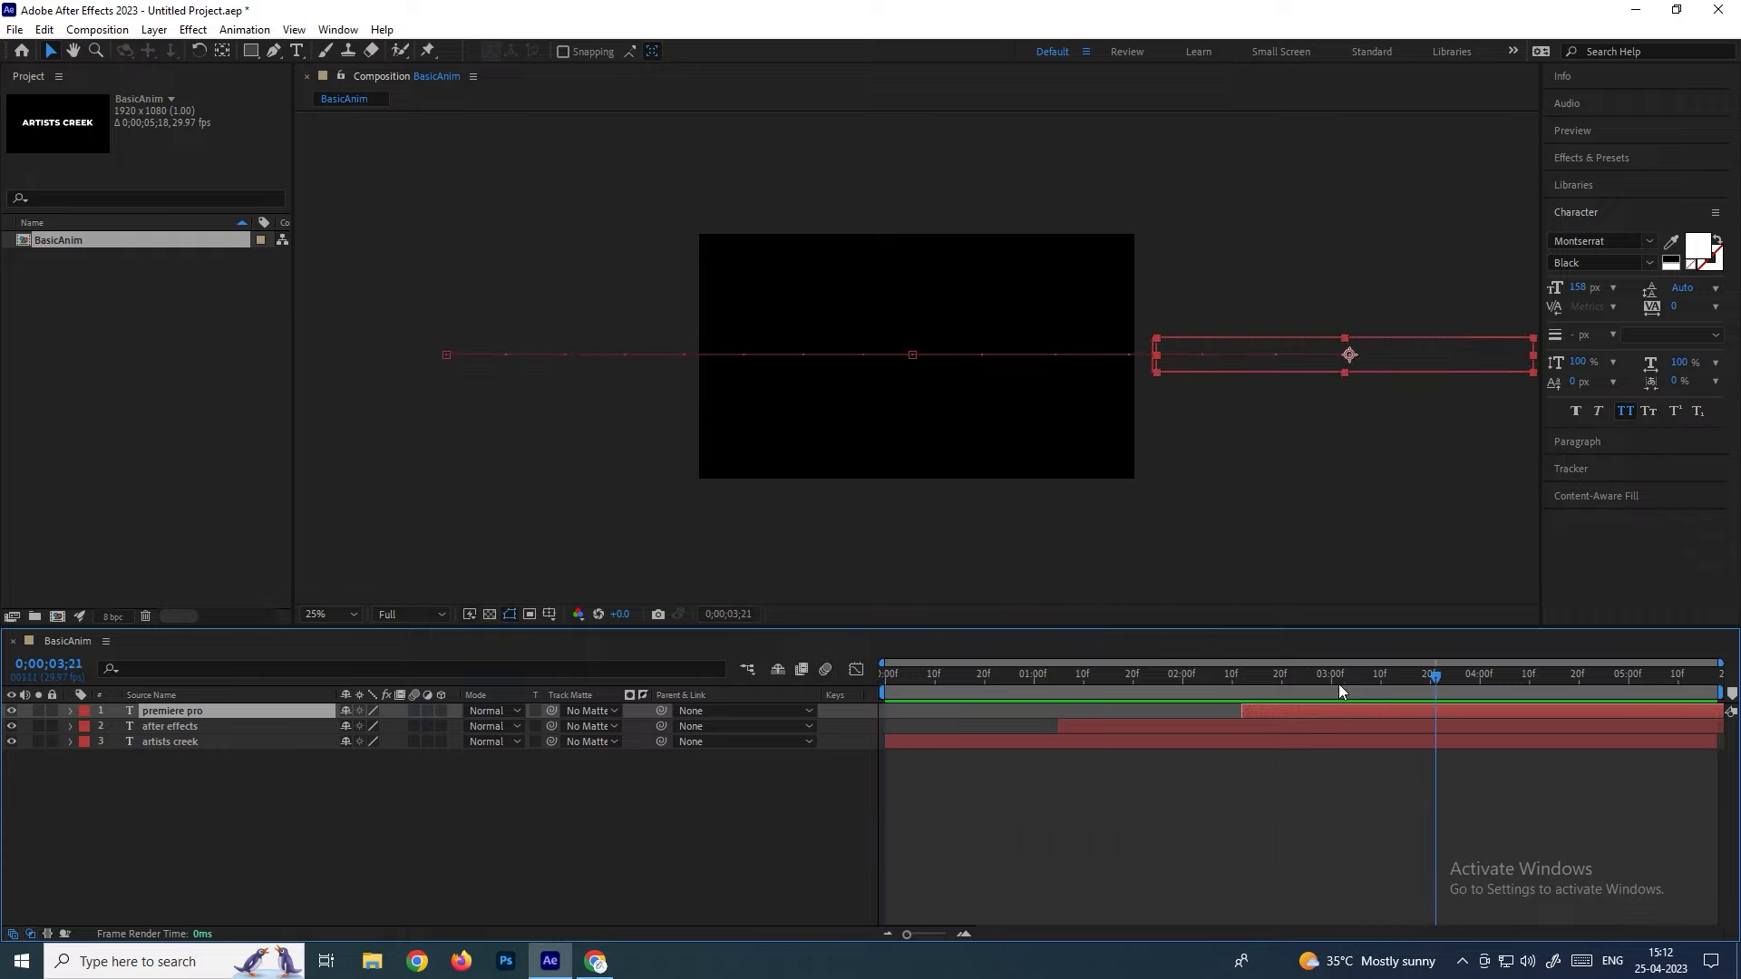
key(space)
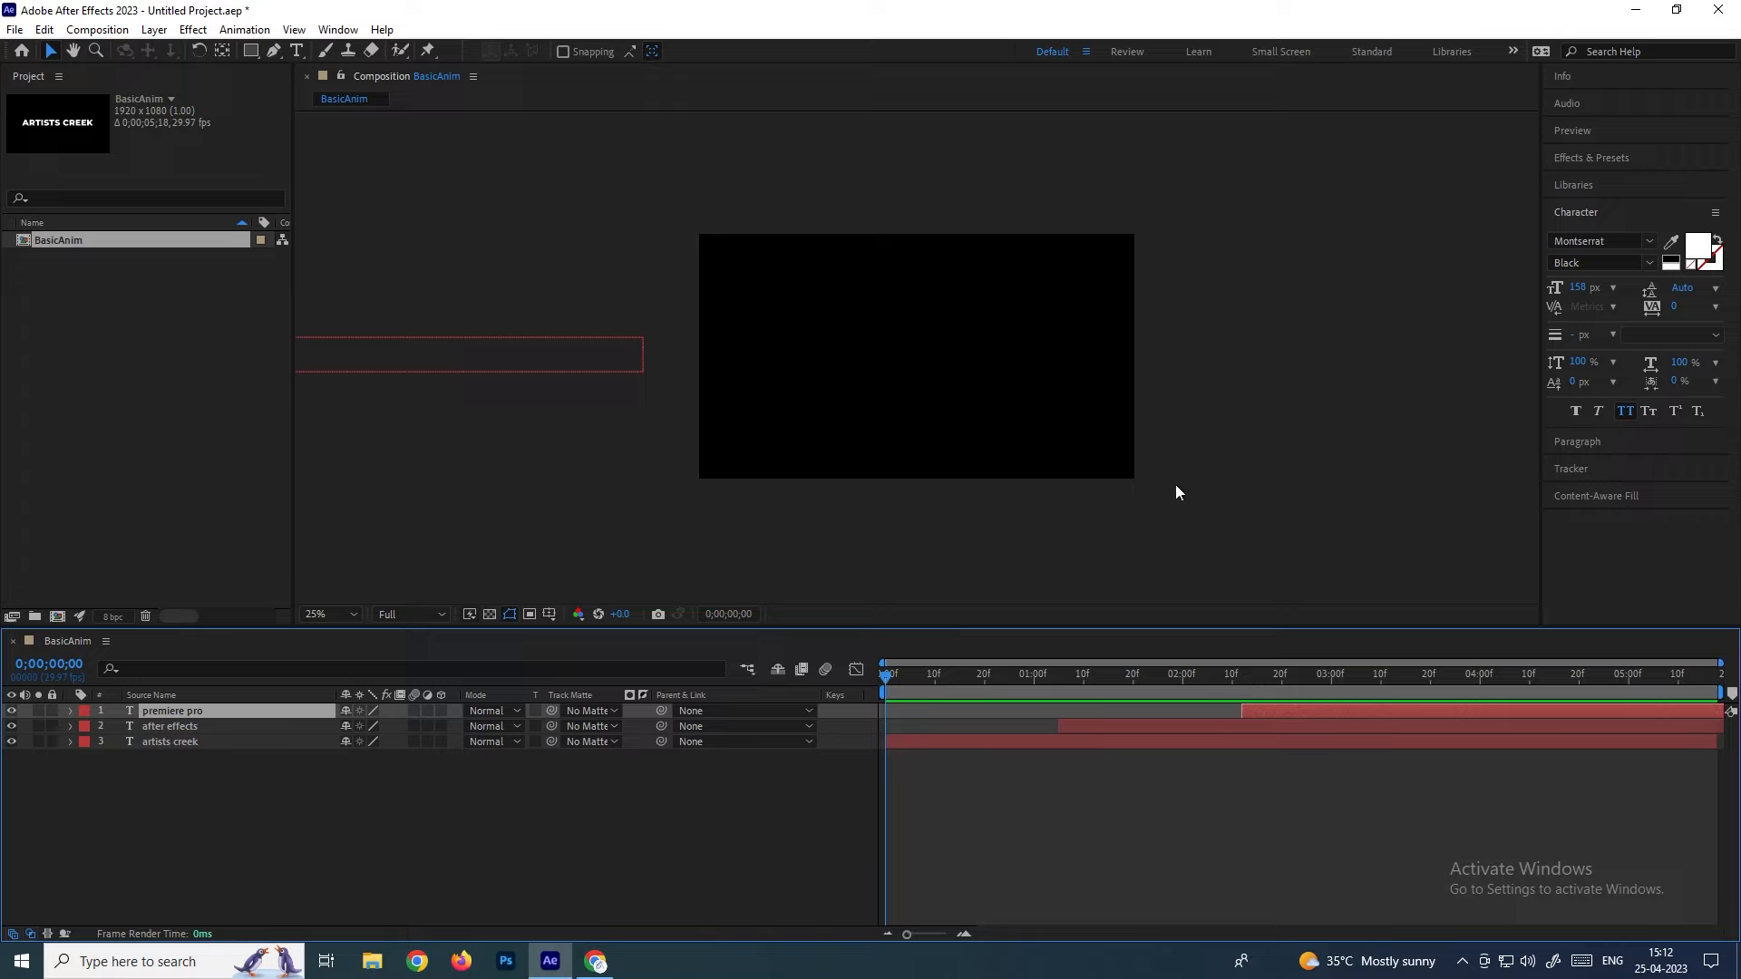